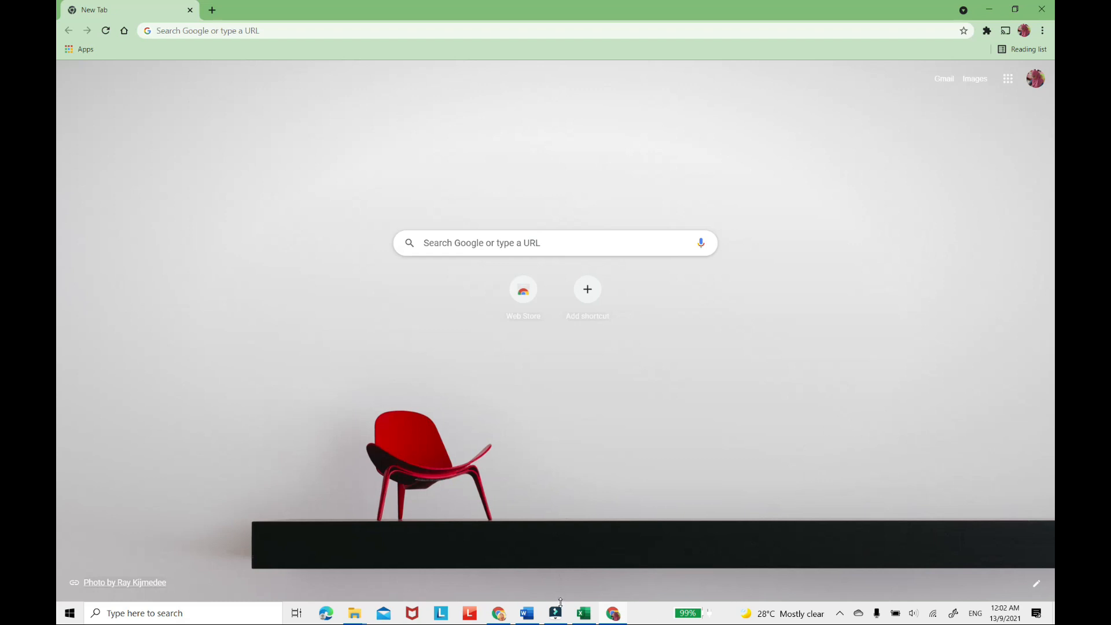
# View the question paper in Word, and switch back to the new tab in Chrome.
pyautogui.click(526, 614)
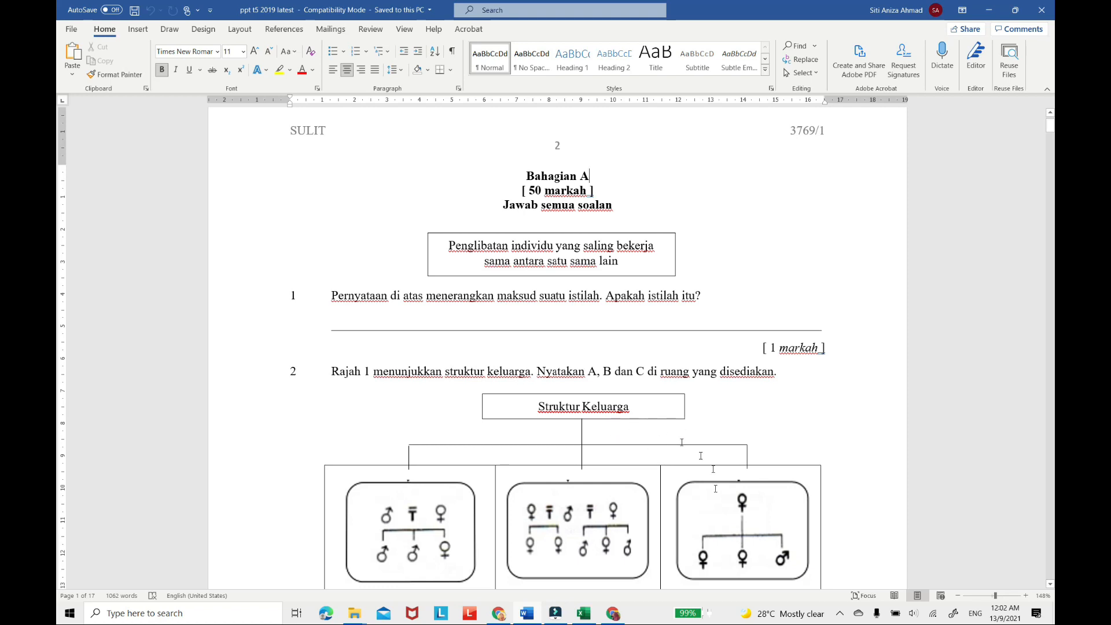
pyautogui.click(613, 615)
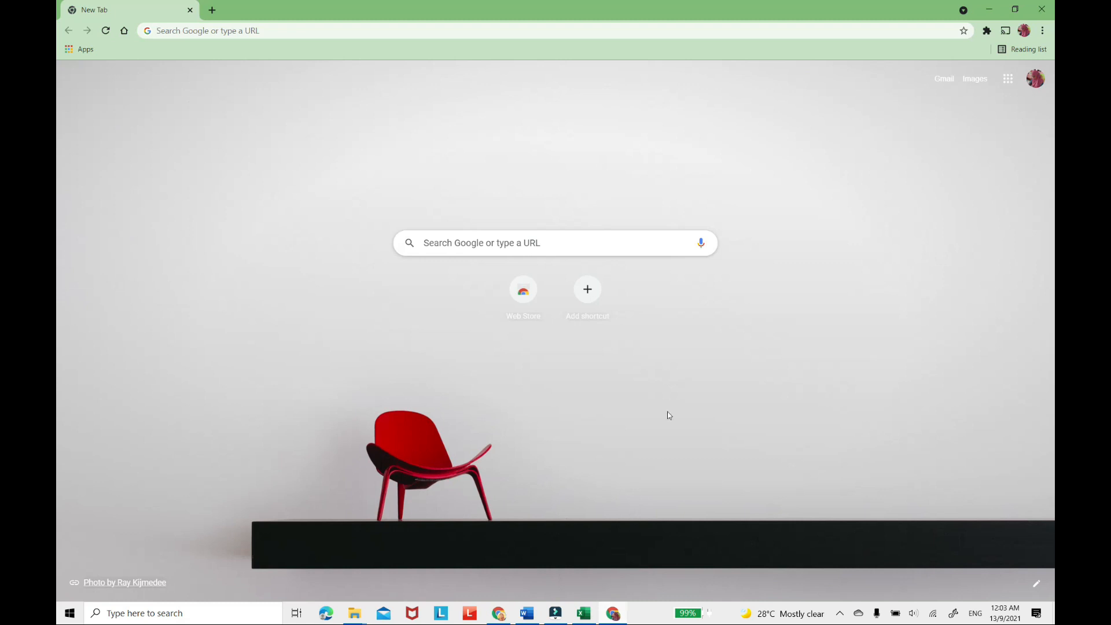
# Open Google Forms from the Google apps and create a new blank form.
pyautogui.click(1009, 81)
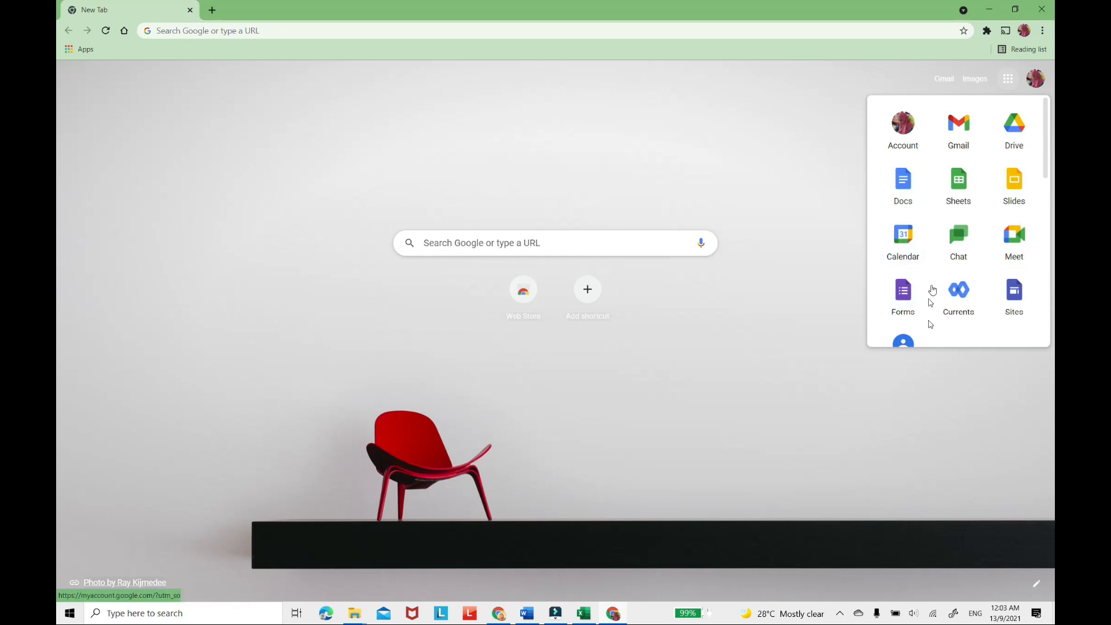
pyautogui.scroll(-5, 947, 276)
pyautogui.scroll(-4, 947, 276)
pyautogui.scroll(10, 946, 278)
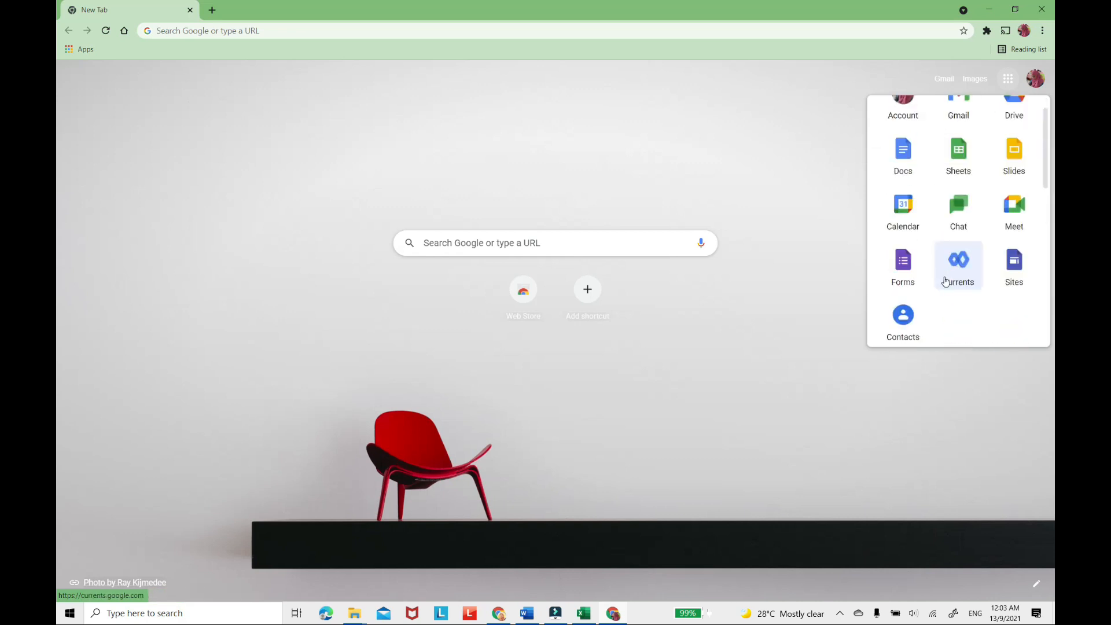
pyautogui.click(899, 278)
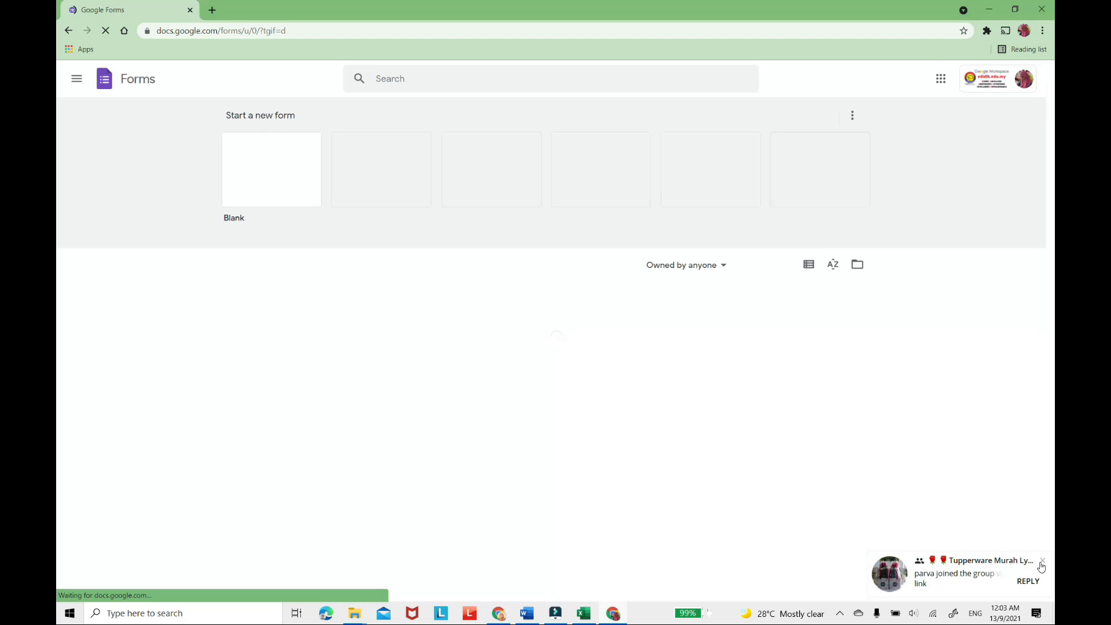
pyautogui.click(1042, 562)
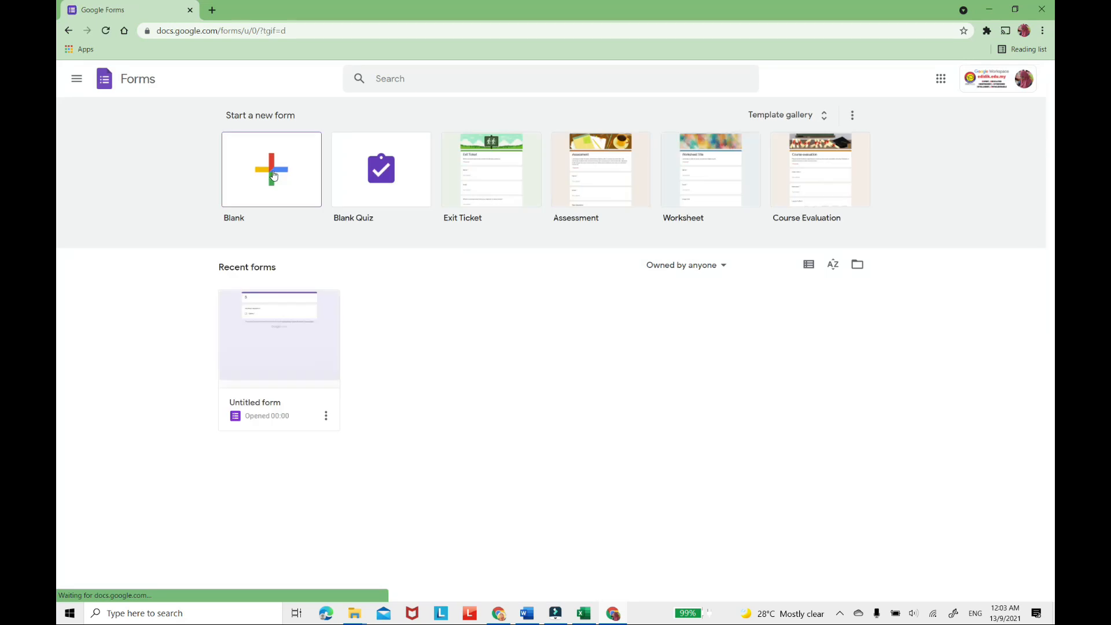
pyautogui.click(273, 175)
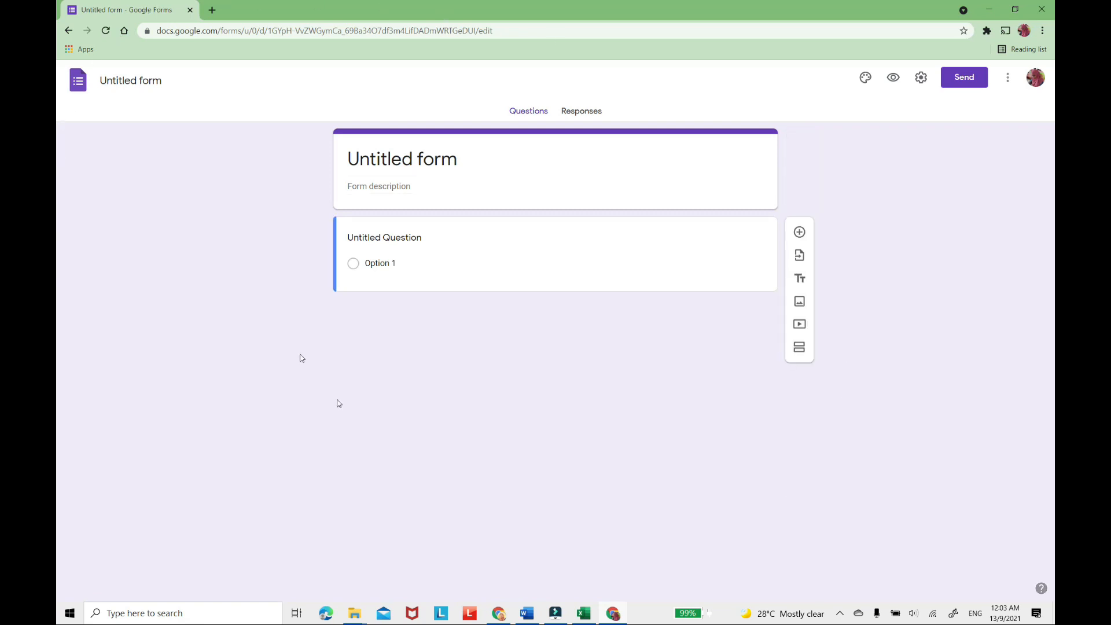
pyautogui.click(460, 162)
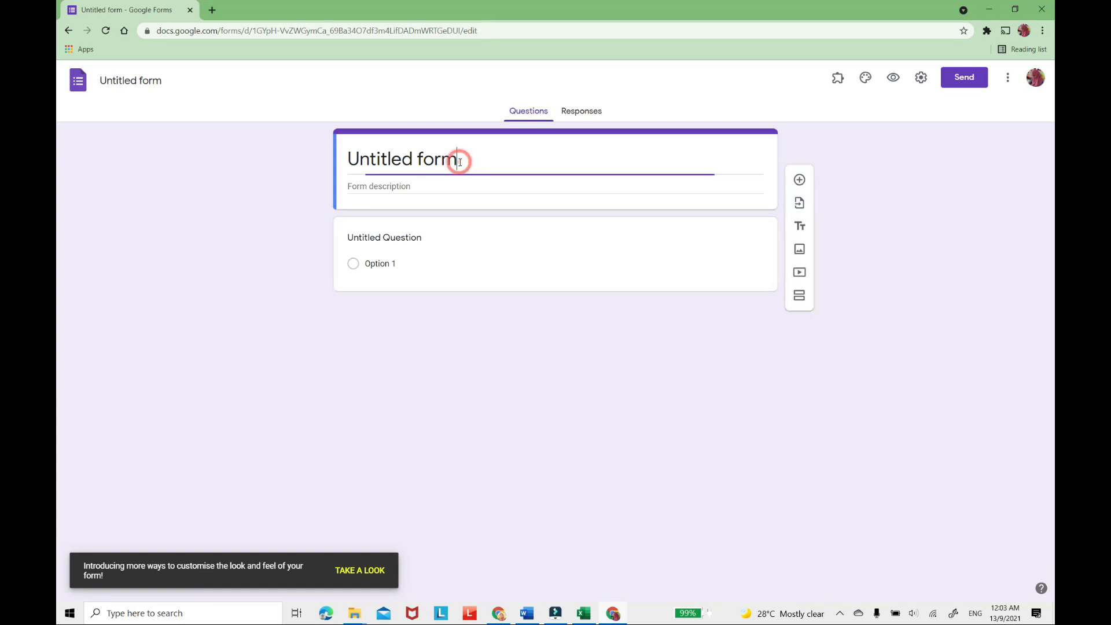
pyautogui.press('BackSpace')
pyautogui.press('BackSpace')
pyautogui.press('BackSpace')
pyautogui.press('BackSpace')
pyautogui.press('BackSpace')
pyautogui.press('BackSpace')
pyautogui.press('BackSpace')
pyautogui.press('BackSpace')
pyautogui.press('BackSpace')
pyautogui.press('BackSpace')
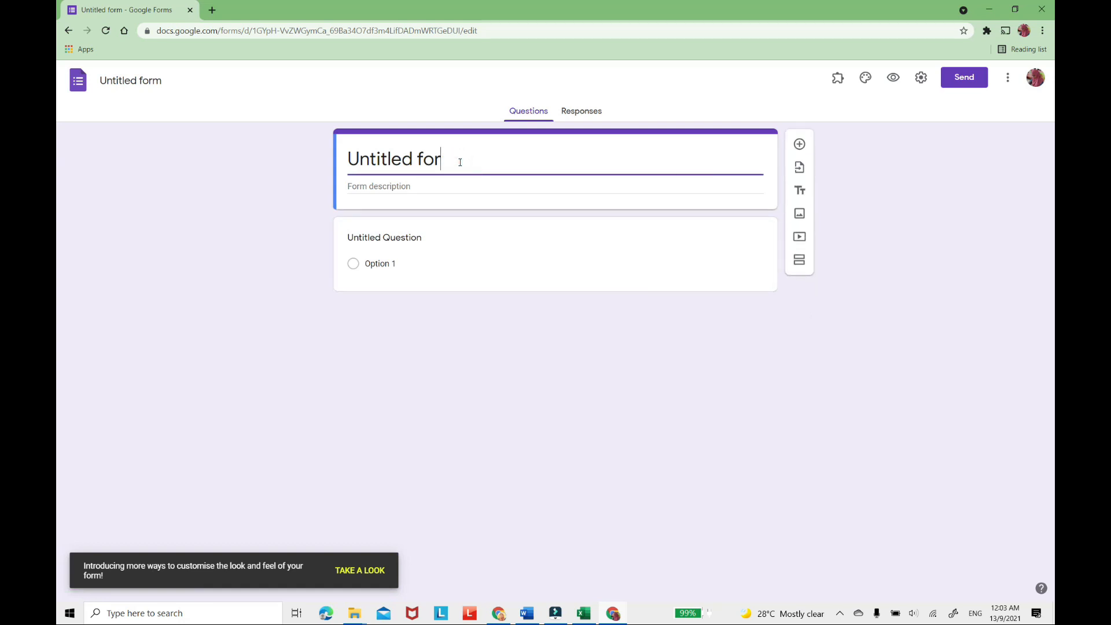
pyautogui.press('BackSpace')
pyautogui.press('BackSpace')
pyautogui.press('BackSpace')
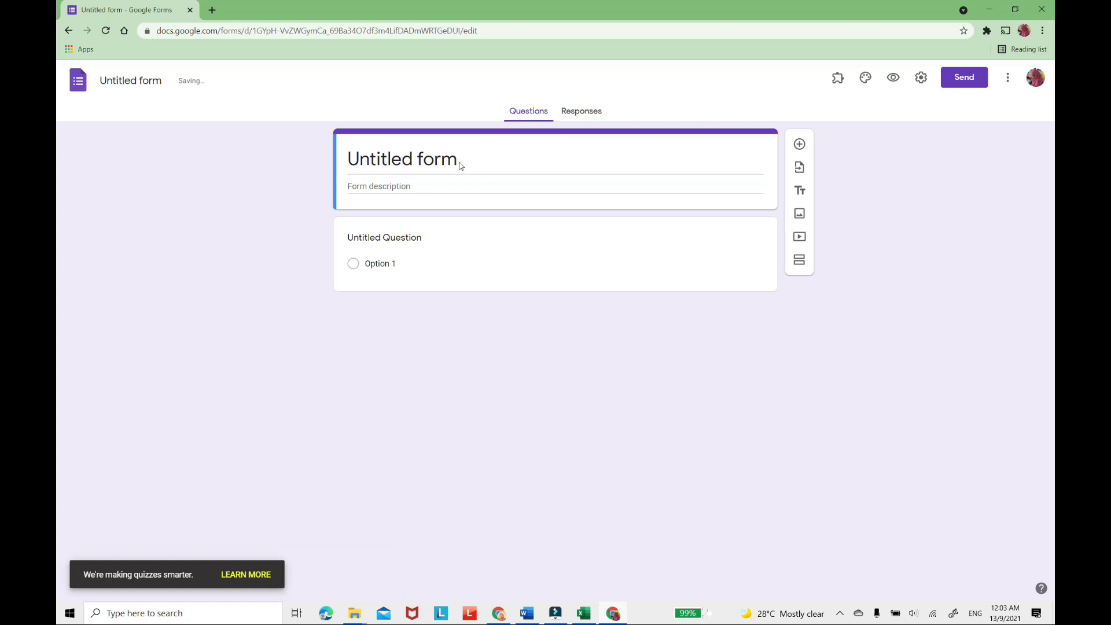
pyautogui.press('space')
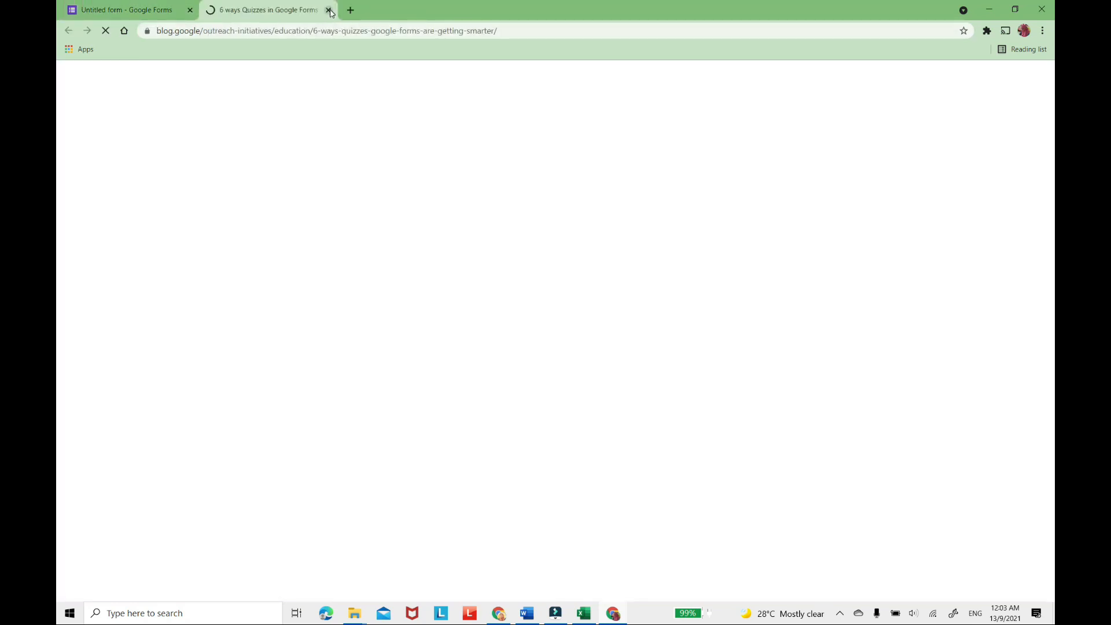
pyautogui.click(328, 10)
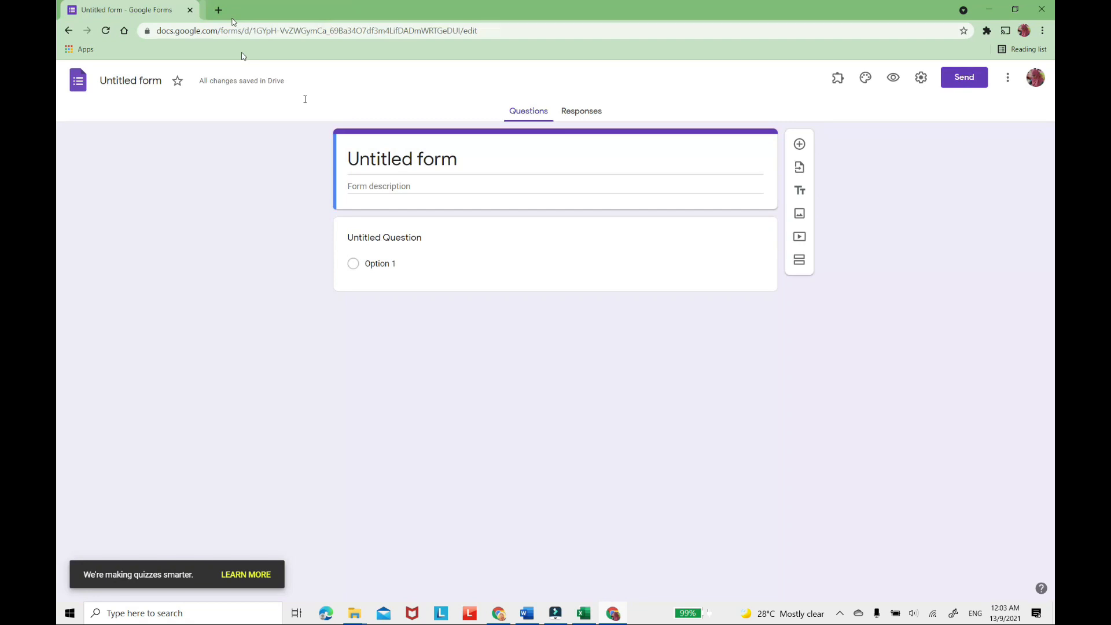
# Replace the form title with "SOALAN LATIH TUBI SRT T5" and apply the same name to the form file.
pyautogui.moveTo(463, 159); pyautogui.dragTo(331, 164)
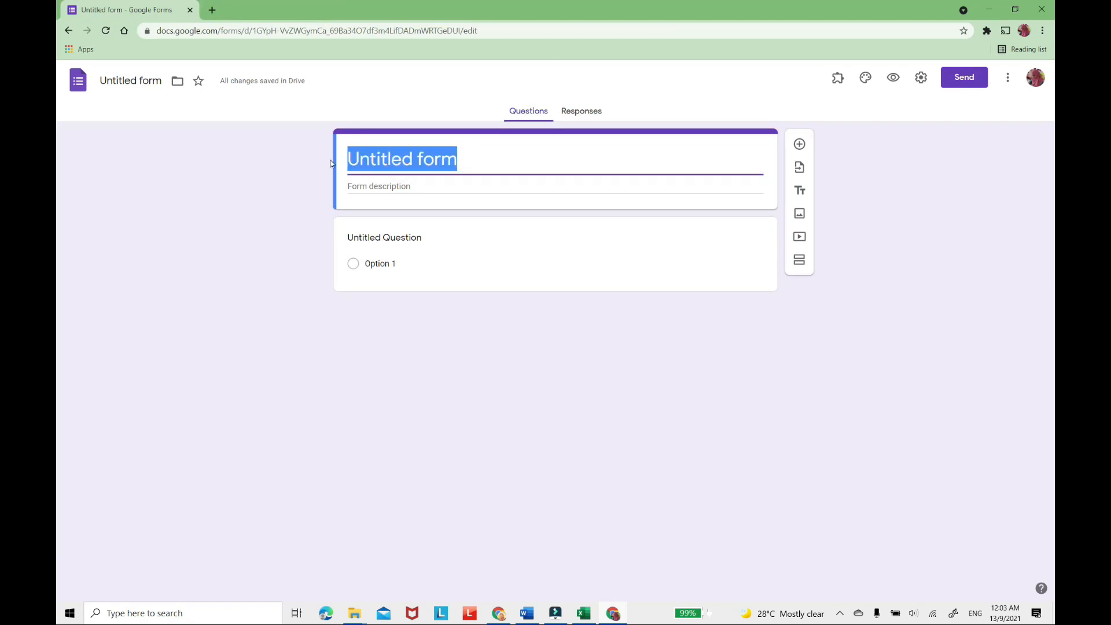
pyautogui.write('SOALA')
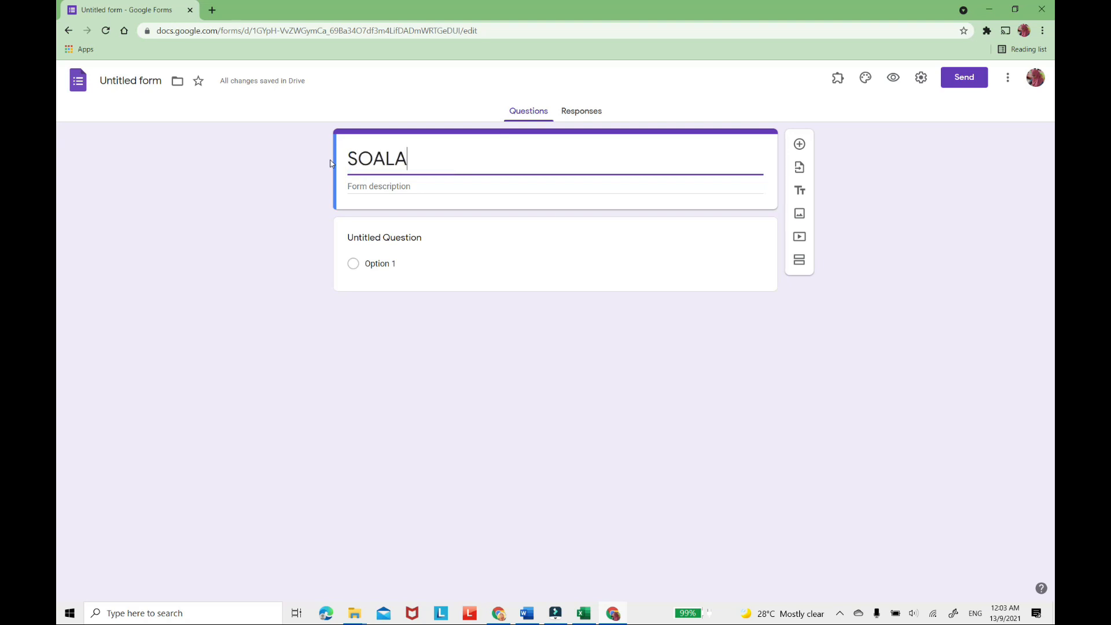
pyautogui.write('N LATIH TUBI S')
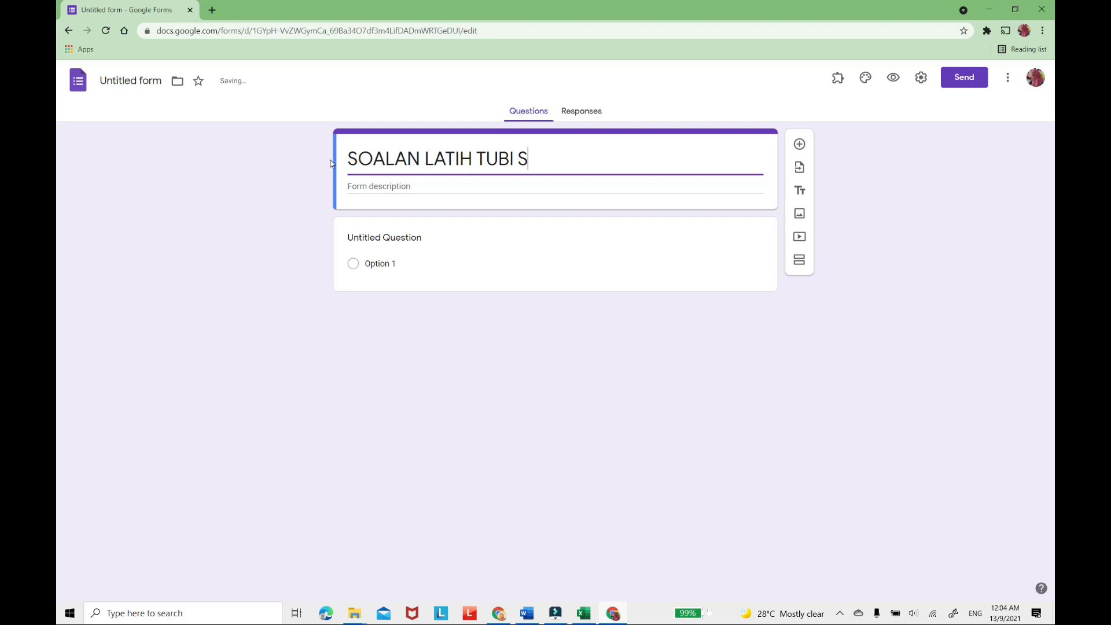
pyautogui.write('RT T5')
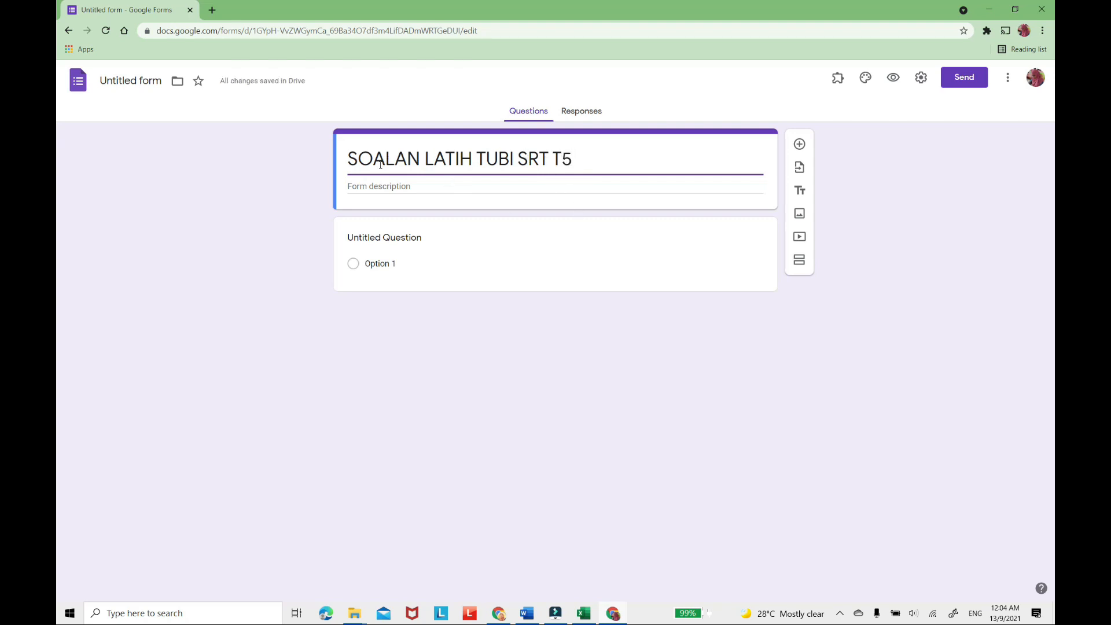
pyautogui.click(127, 81)
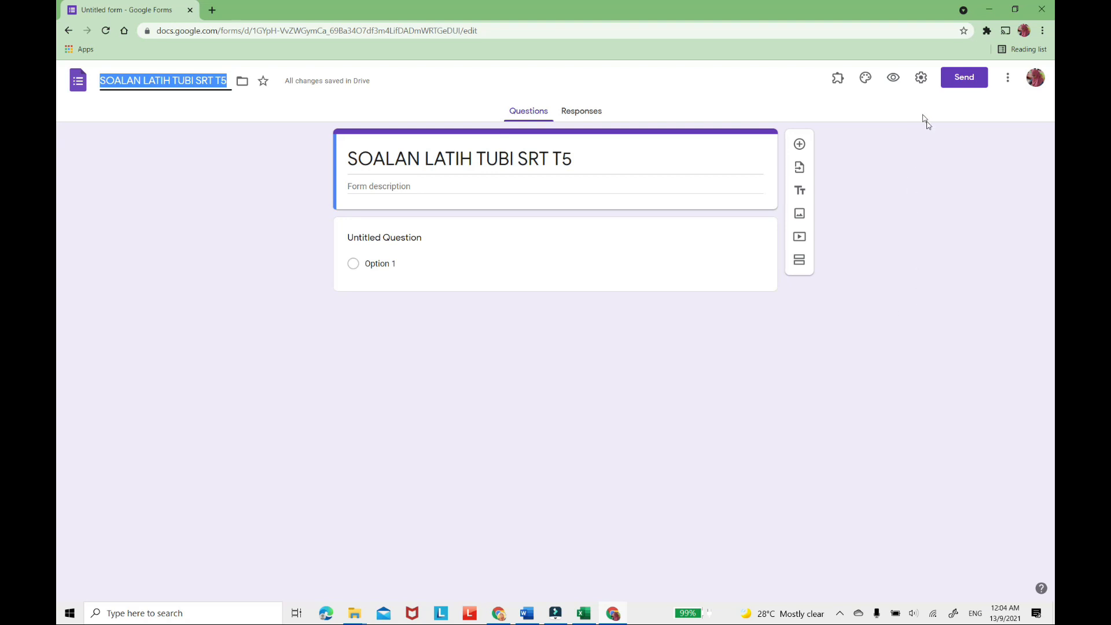
# In the form's general settings, enable Collect emails, remove the restriction to eDidik dot edu users, and enable Limit to 1 response.
pyautogui.hotkey('ctrl', '+')
pyautogui.hotkey('ctrl', '+')
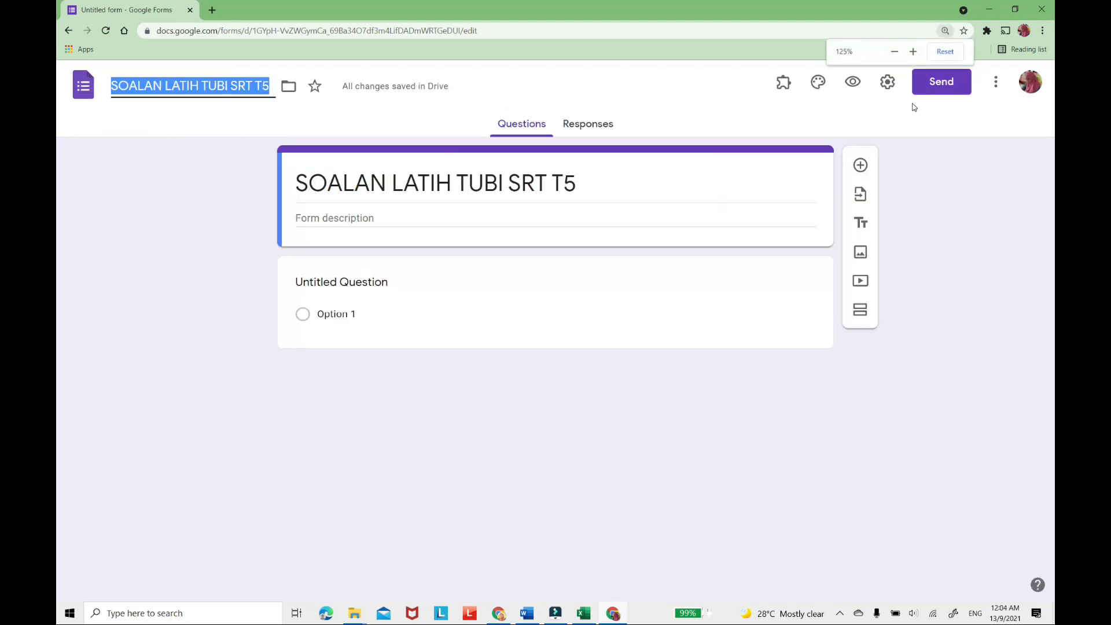
pyautogui.click(889, 85)
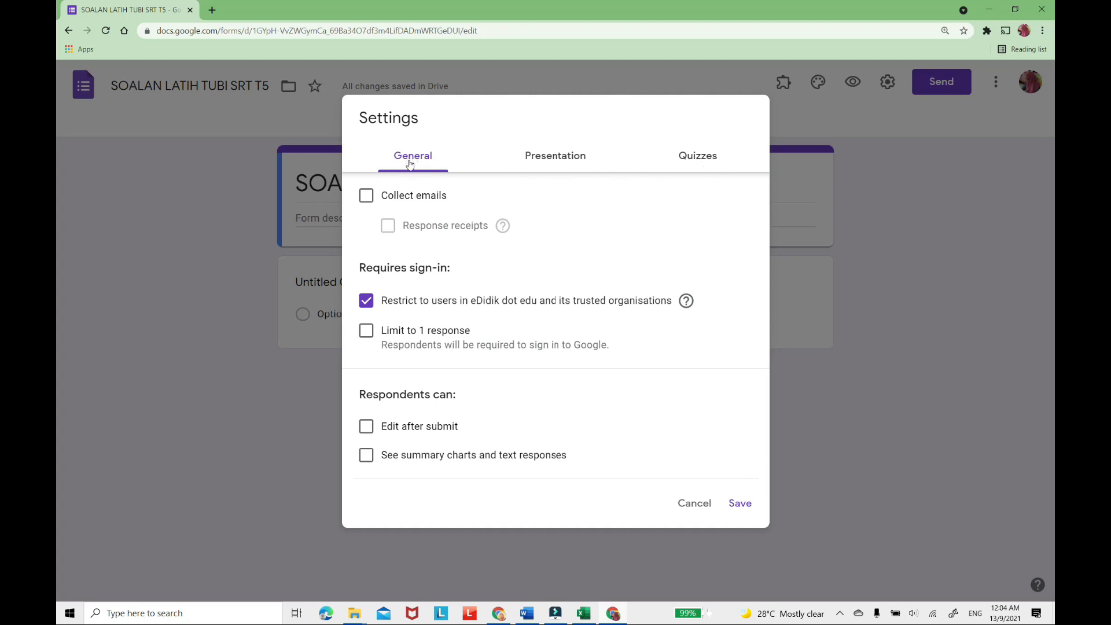
pyautogui.click(367, 197)
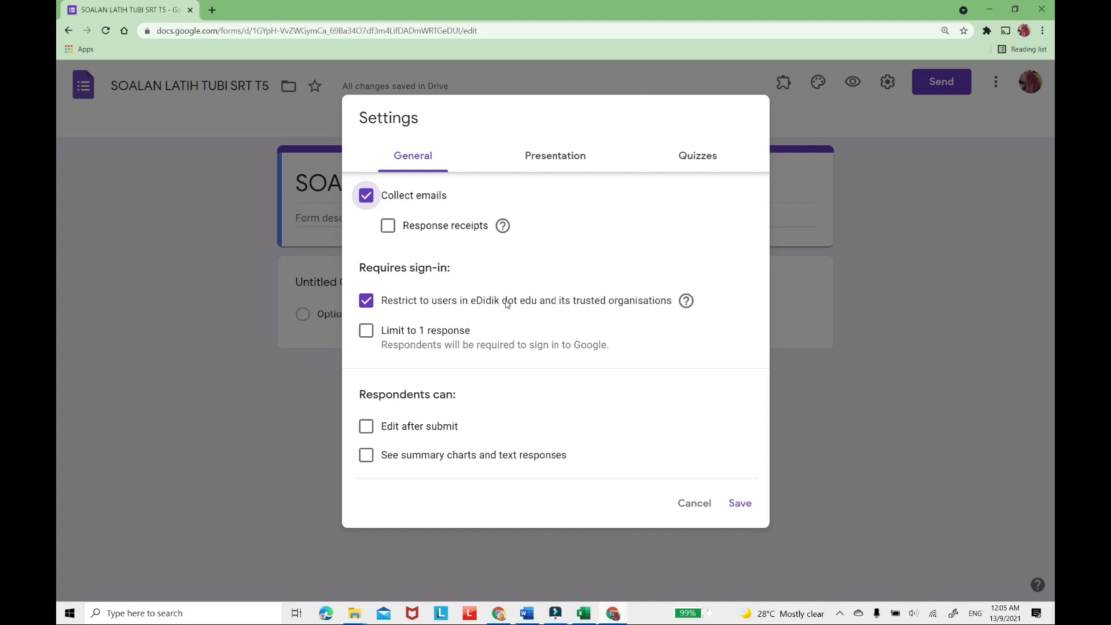
pyautogui.click(368, 302)
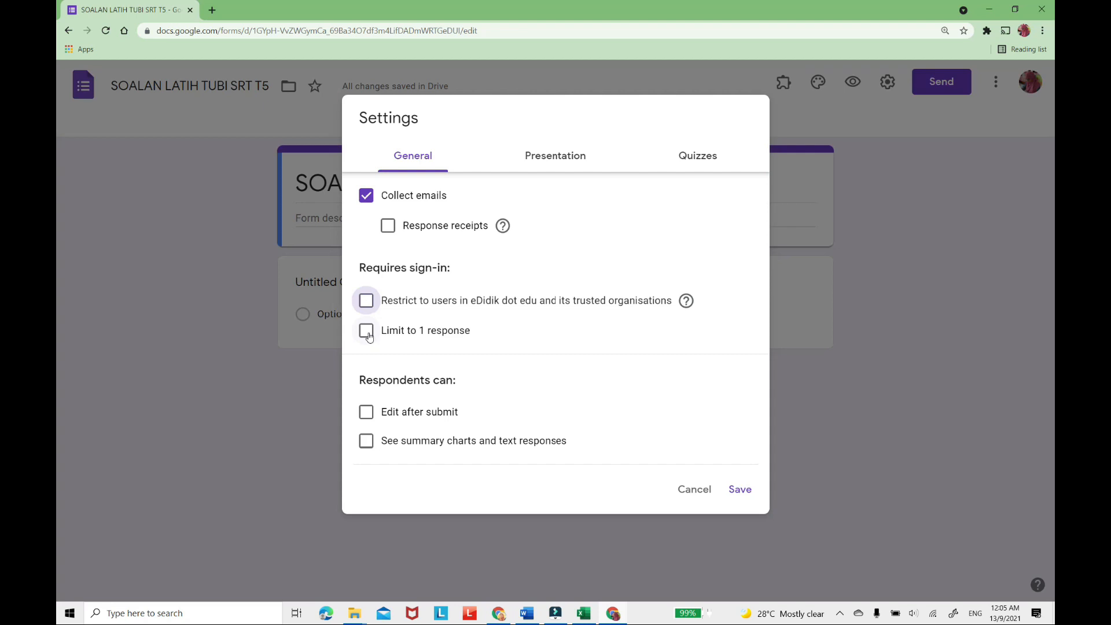
pyautogui.click(367, 332)
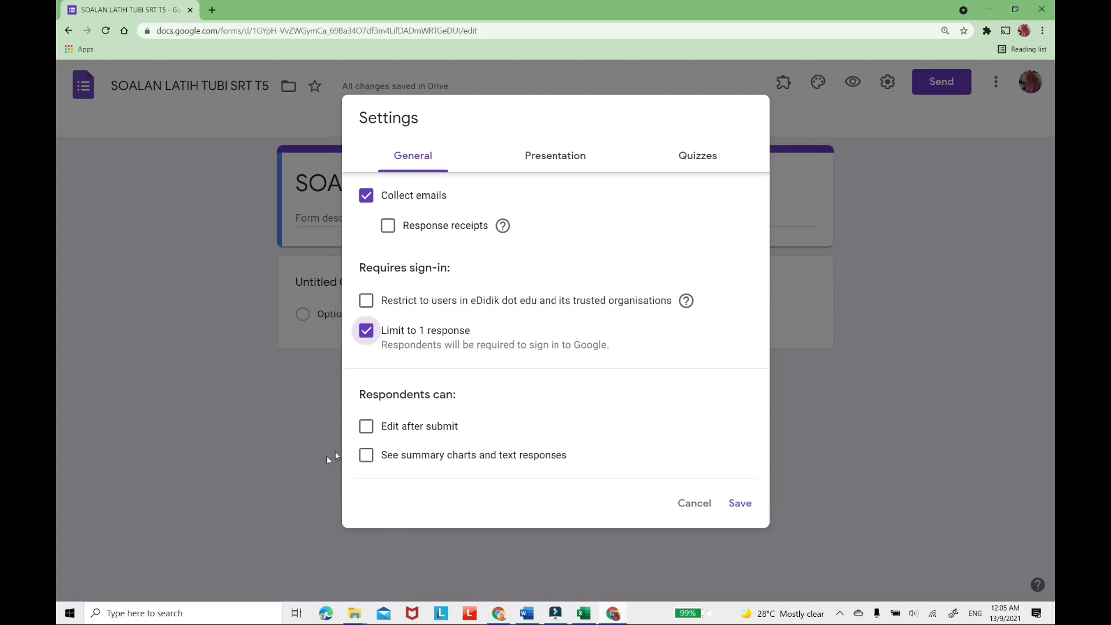
# In the presentation settings, enable the progress bar and set the confirmation message to "TERIMA KASIH.JAWAPAN ANDA TELAH DITERIMA".
pyautogui.click(559, 160)
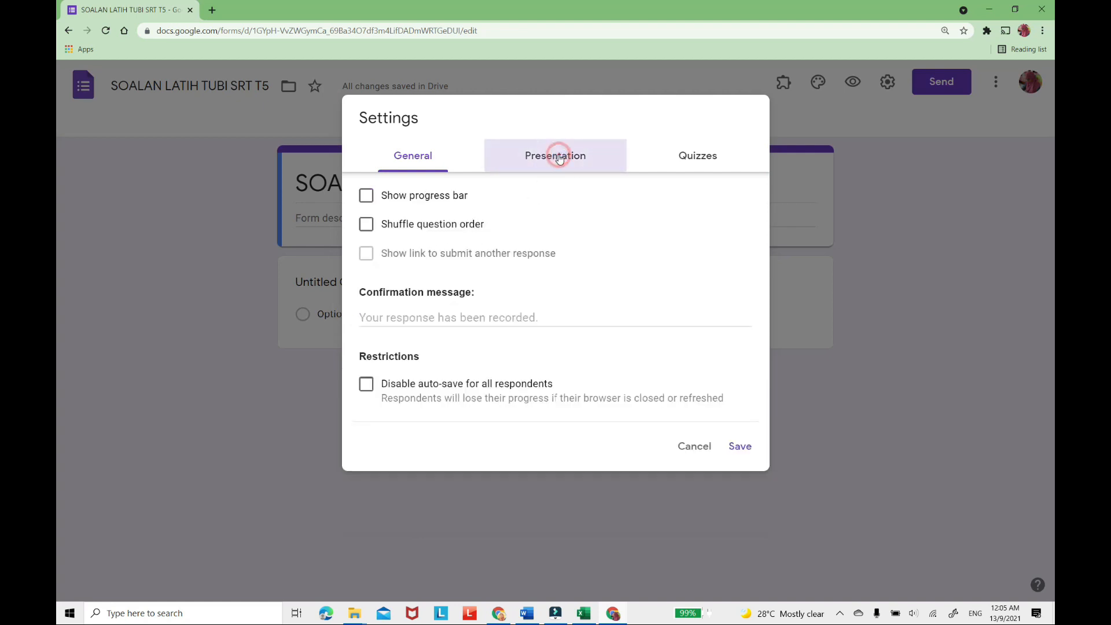
pyautogui.click(366, 198)
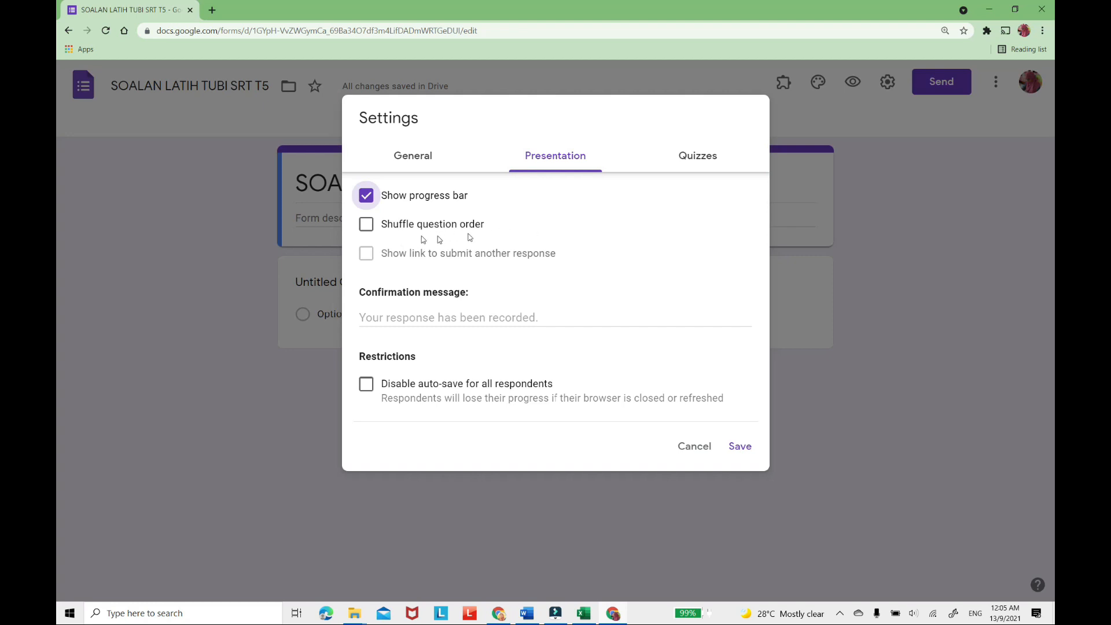
pyautogui.click(436, 316)
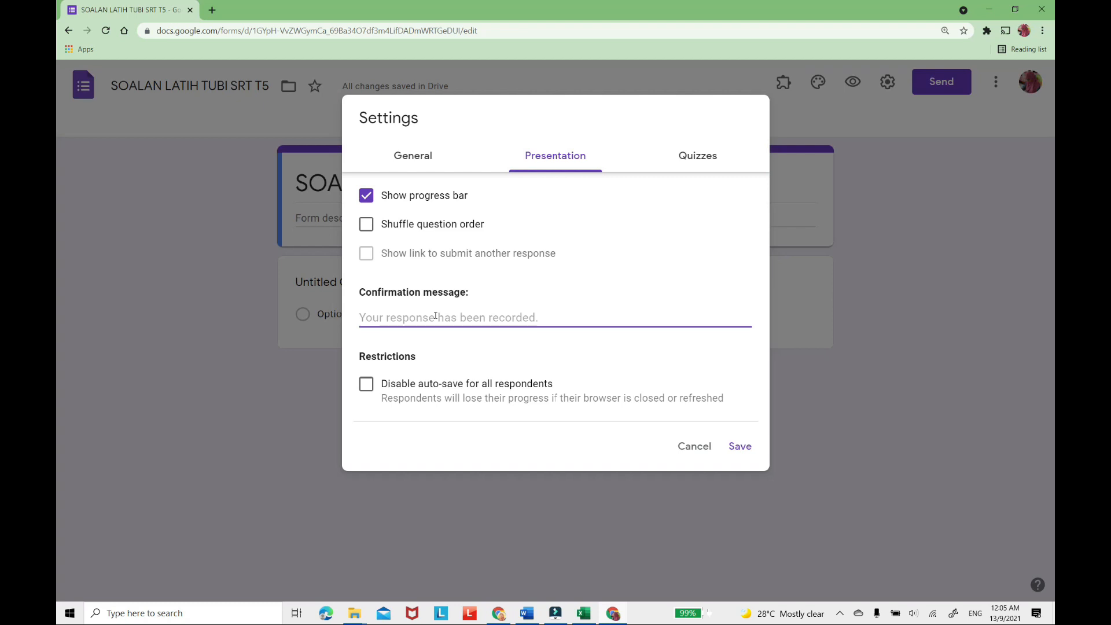
pyautogui.write('TERIMA ')
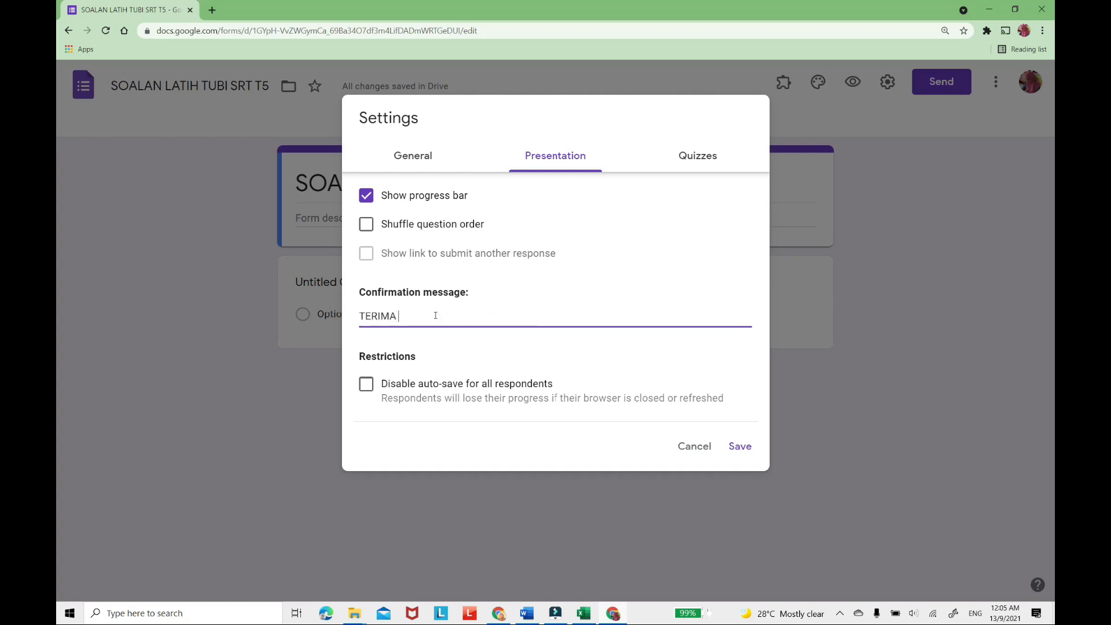
pyautogui.write('KASIH')
pyautogui.write('..')
pyautogui.write('JAWAPAN')
pyautogui.write(' ANDA TELAH')
pyautogui.write(' DITERIMA')
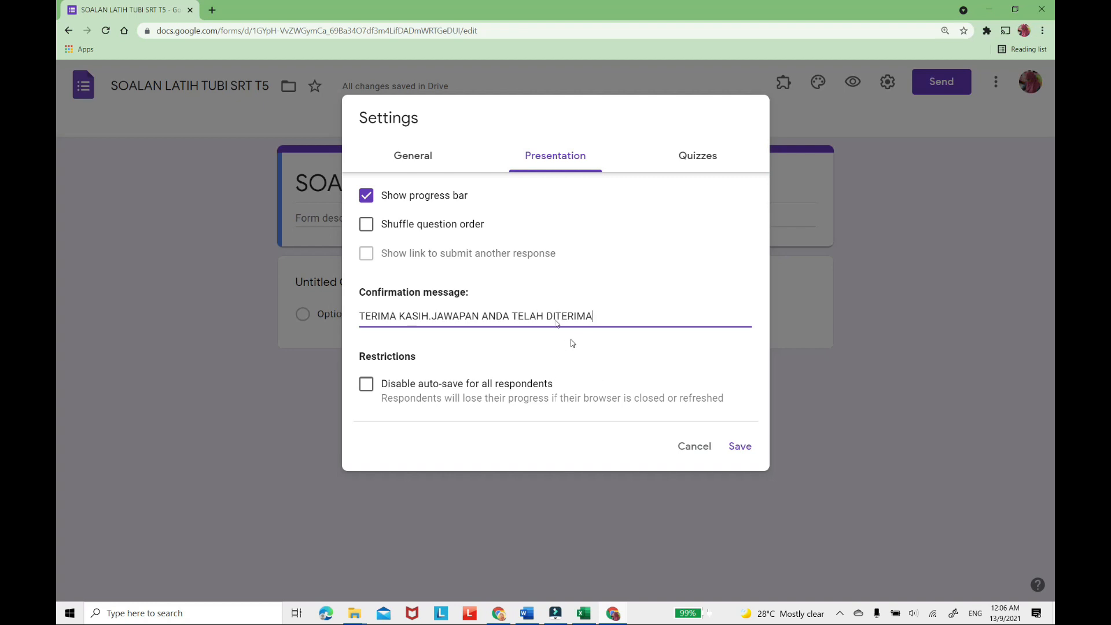
# Make the form a quiz with marks released later after manual review and correct answers hidden from respondents, and save the settings.
pyautogui.click(707, 160)
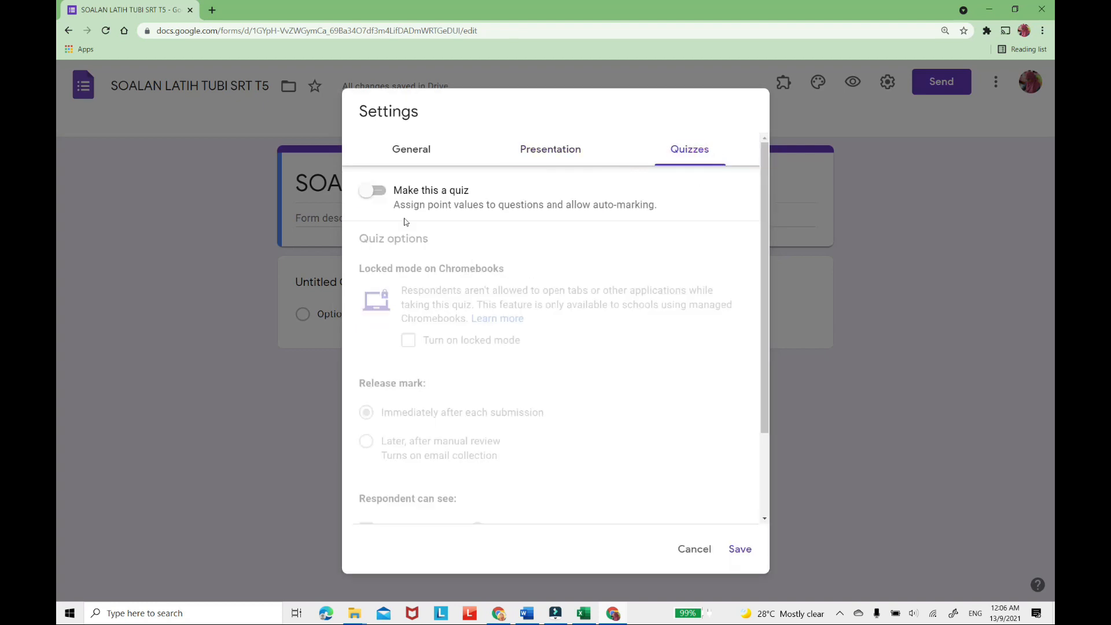
pyautogui.click(385, 193)
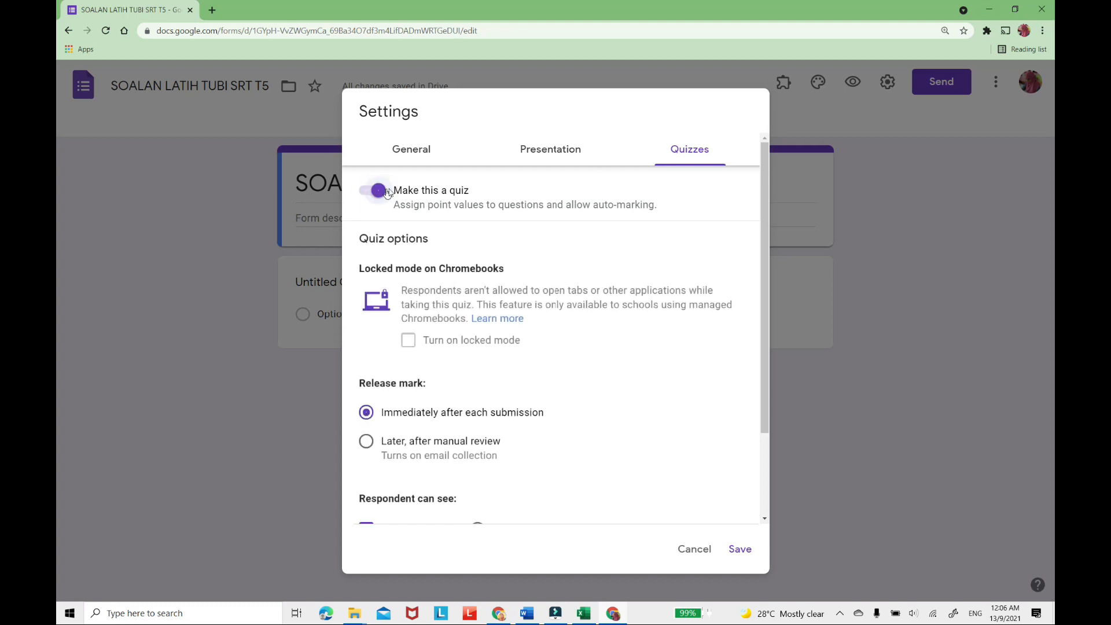
pyautogui.scroll(-2, 508, 373)
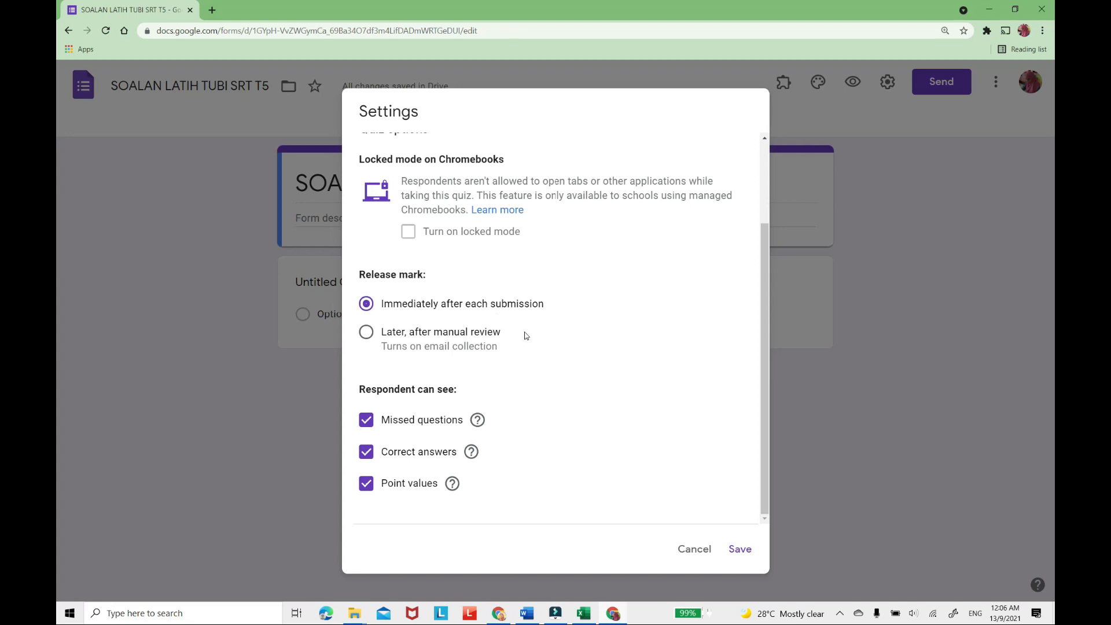
pyautogui.click(366, 332)
pyautogui.click(372, 460)
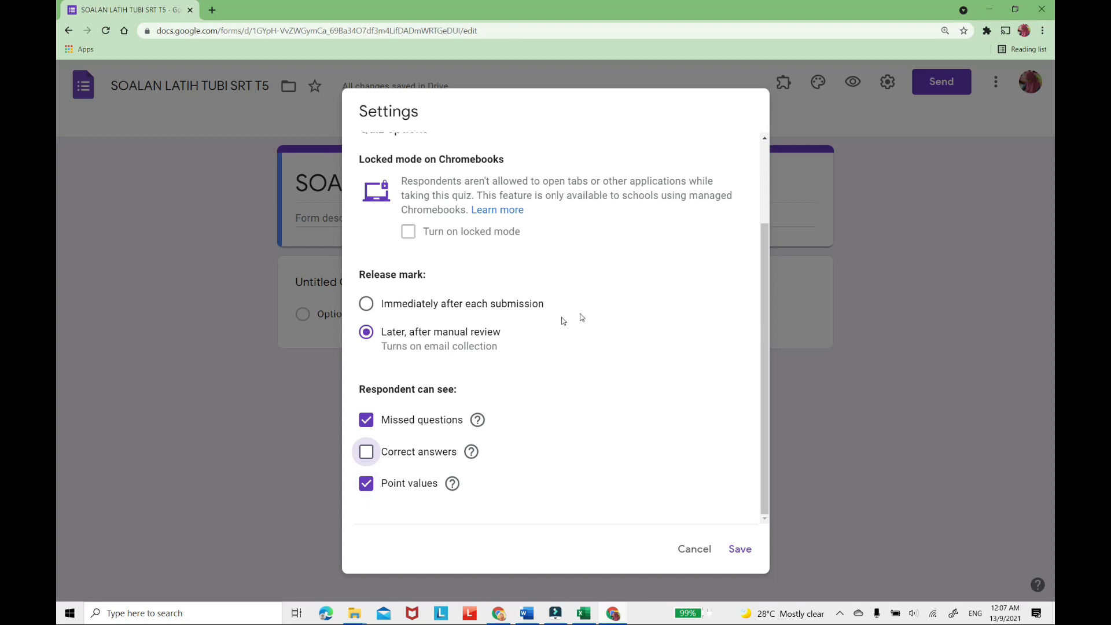
pyautogui.scroll(3, 536, 354)
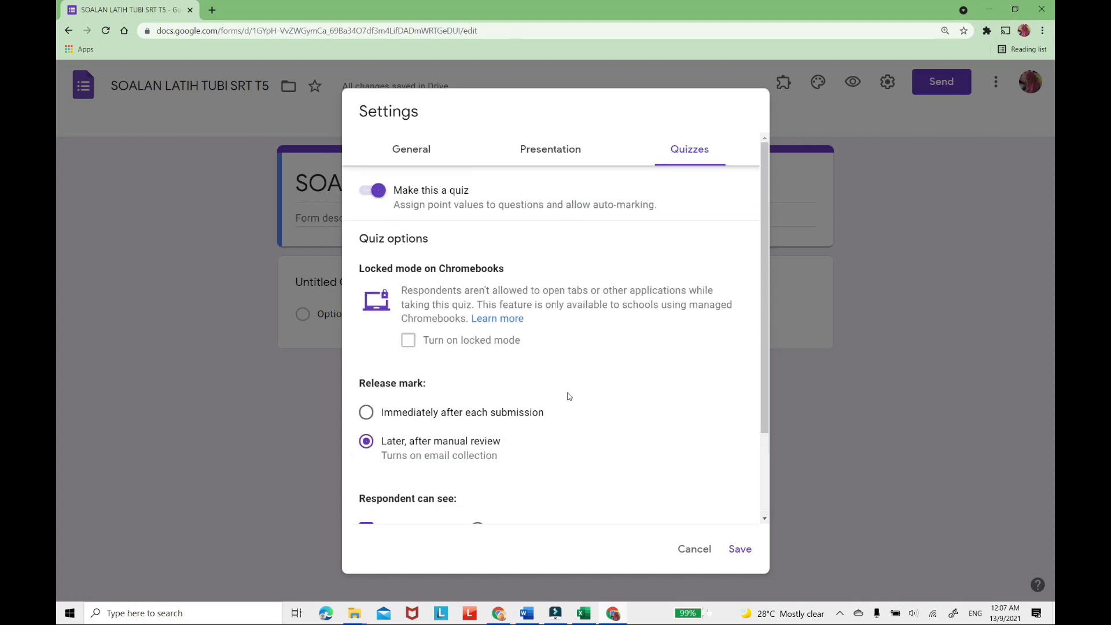
pyautogui.click(741, 550)
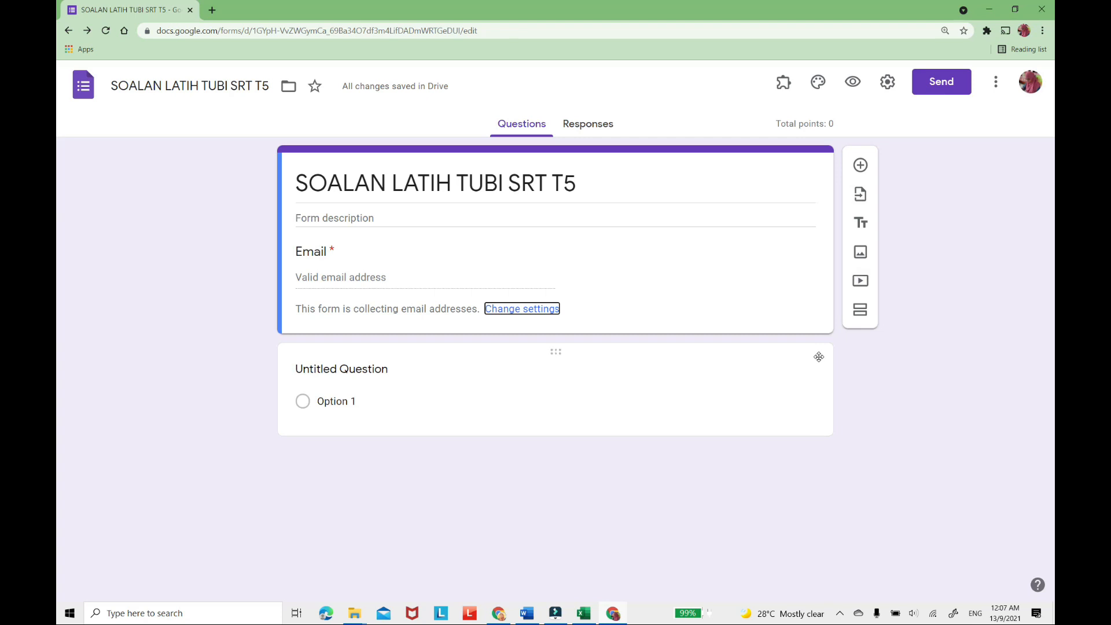
# Add a new section between the form's title block and the untitled question.
pyautogui.hotkey('ctrl', '-')
pyautogui.hotkey('ctrl', '+')
pyautogui.hotkey('ctrl', '+')
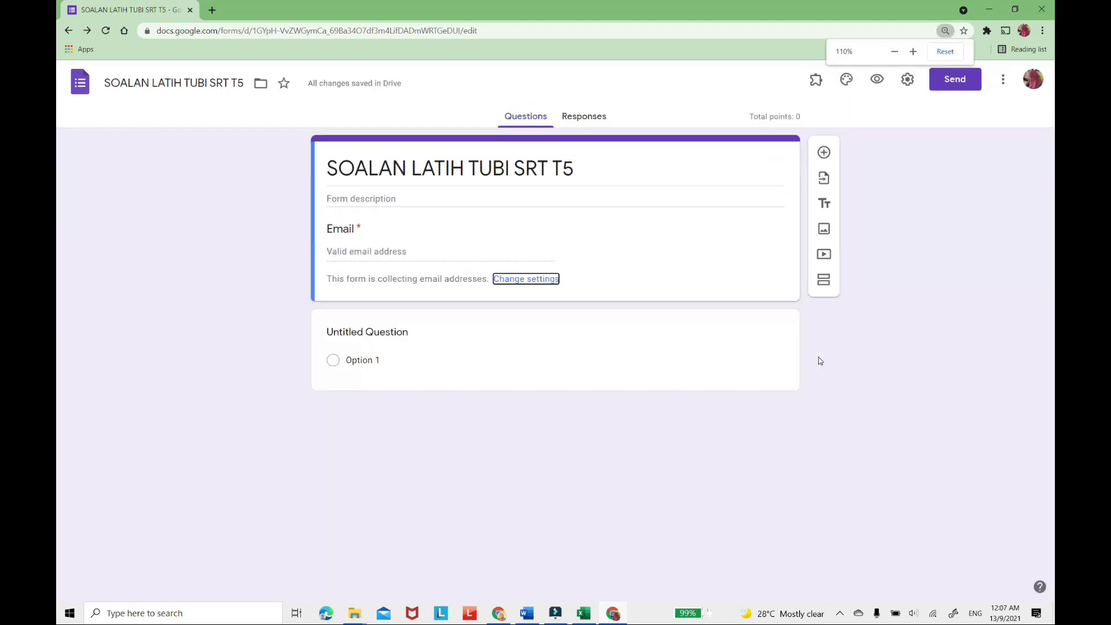
pyautogui.hotkey('ctrl', '+')
pyautogui.hotkey('ctrl', '-')
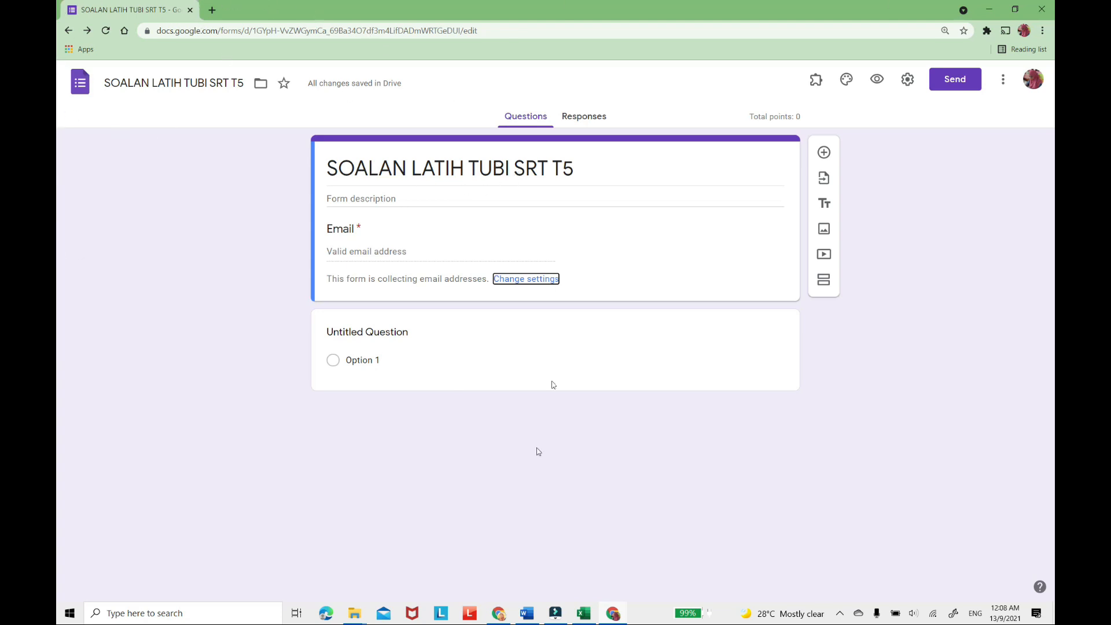
pyautogui.click(824, 285)
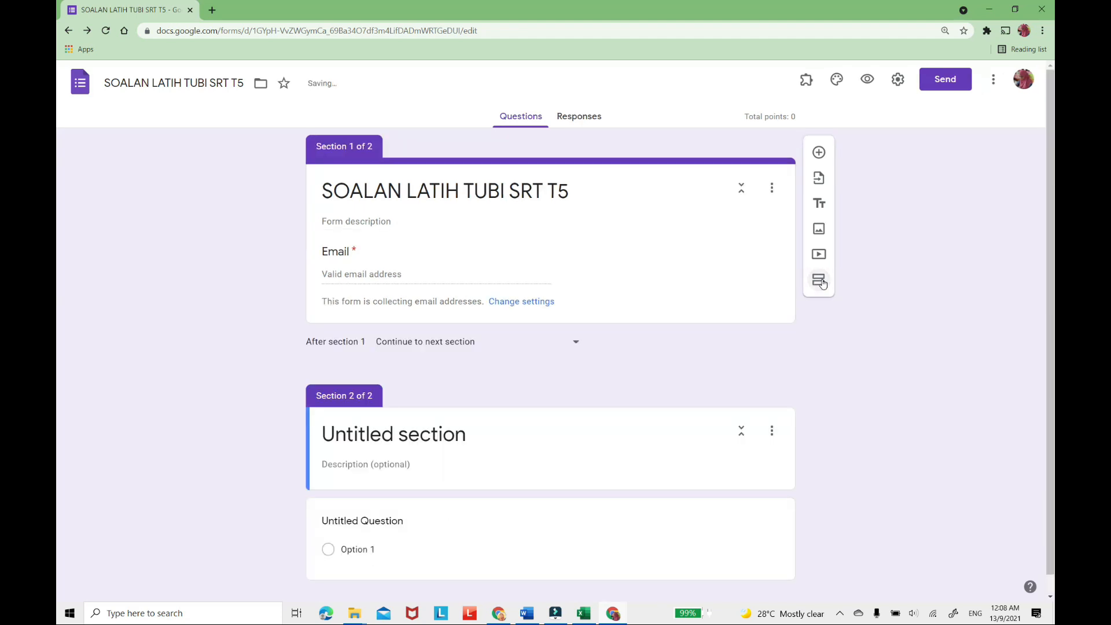
# Add another section before the untitled question, and title section 2 "BAHAGIAN A".
pyautogui.click(823, 283)
pyautogui.scroll(-1, 716, 268)
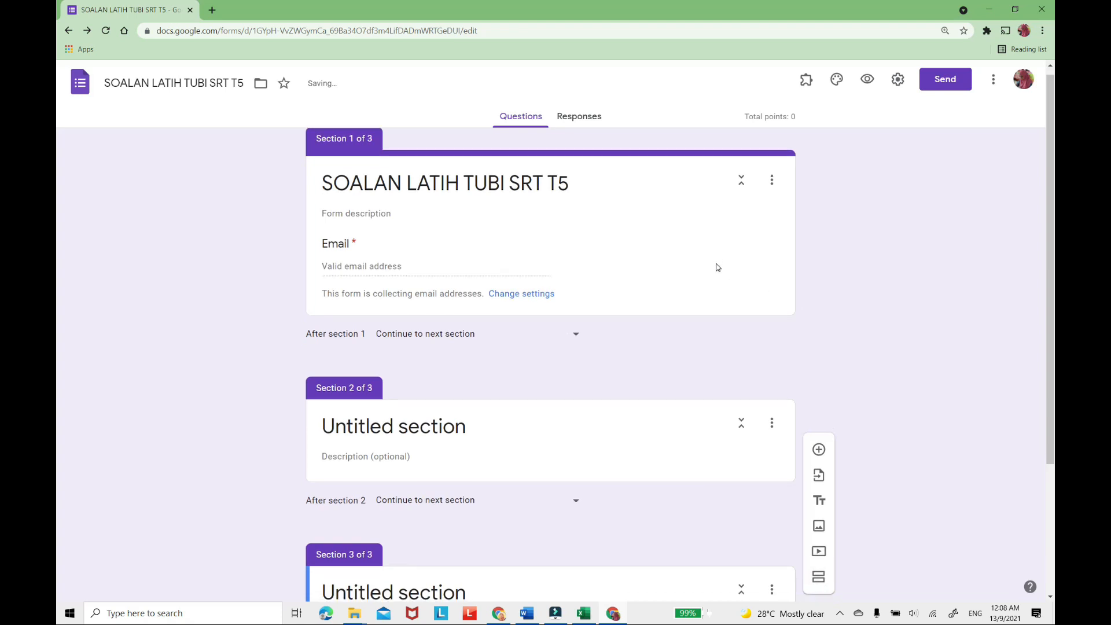
pyautogui.scroll(1, 512, 235)
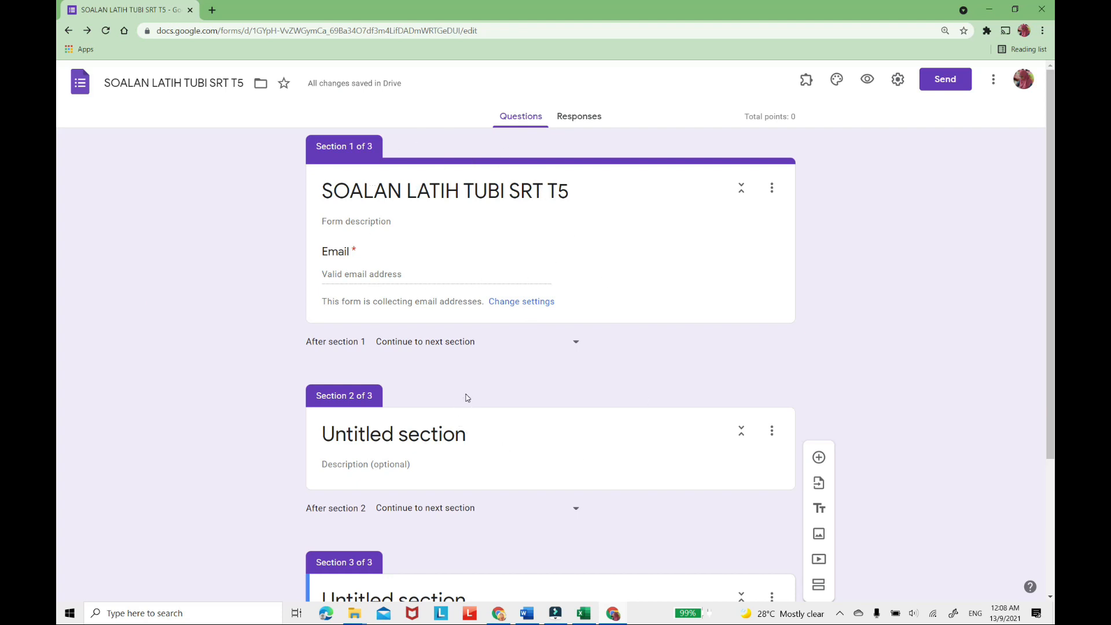
pyautogui.click(434, 434)
pyautogui.moveTo(477, 436); pyautogui.dragTo(276, 433)
pyautogui.write('BAHA')
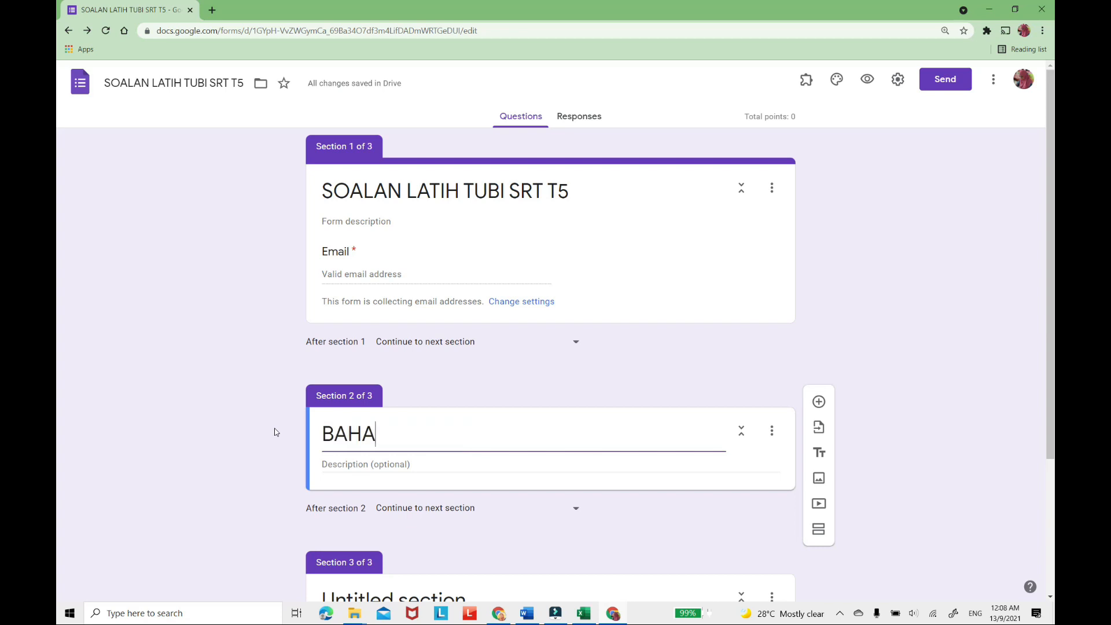
pyautogui.write('GIAN A')
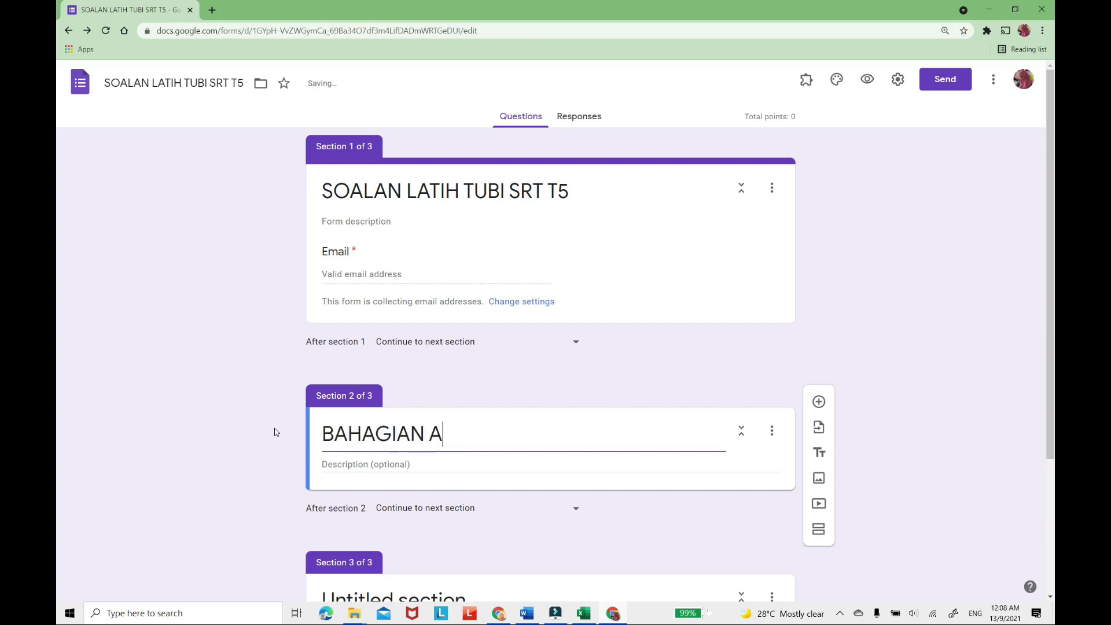
# Title the third section "BAHAGIAN B".
pyautogui.scroll(-3, 359, 384)
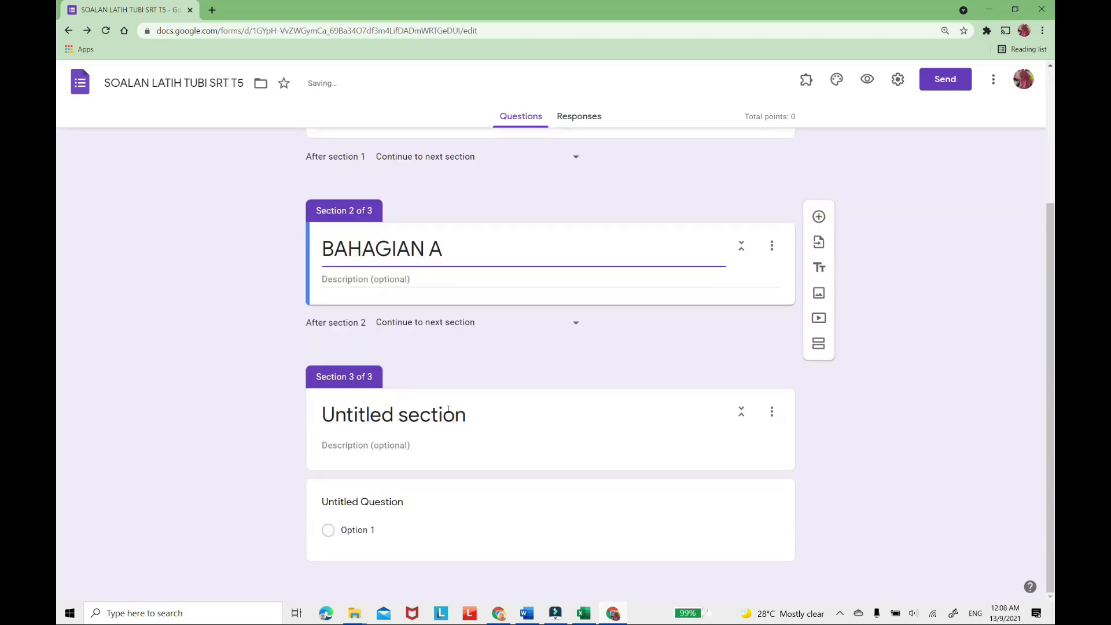
pyautogui.moveTo(473, 421); pyautogui.dragTo(291, 420)
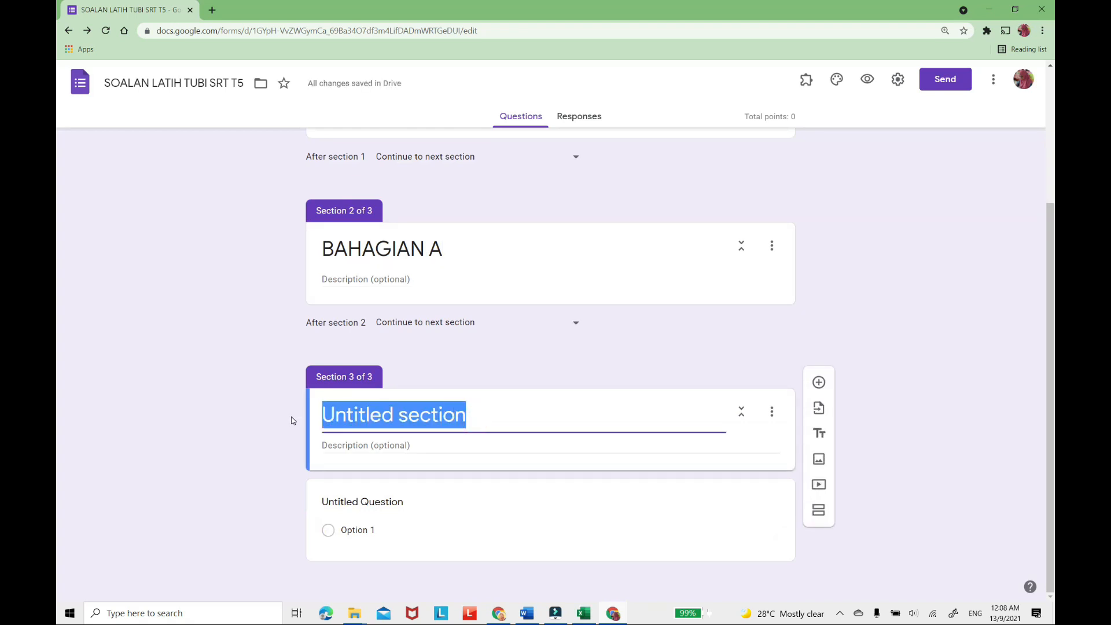
pyautogui.write('BAHG')
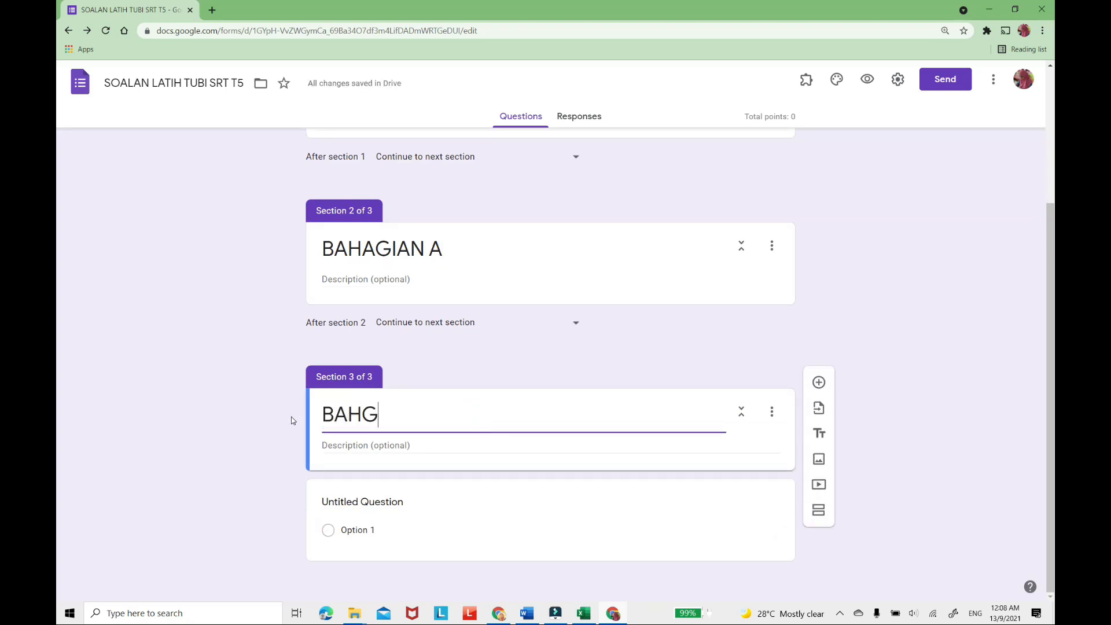
pyautogui.write('IAN')
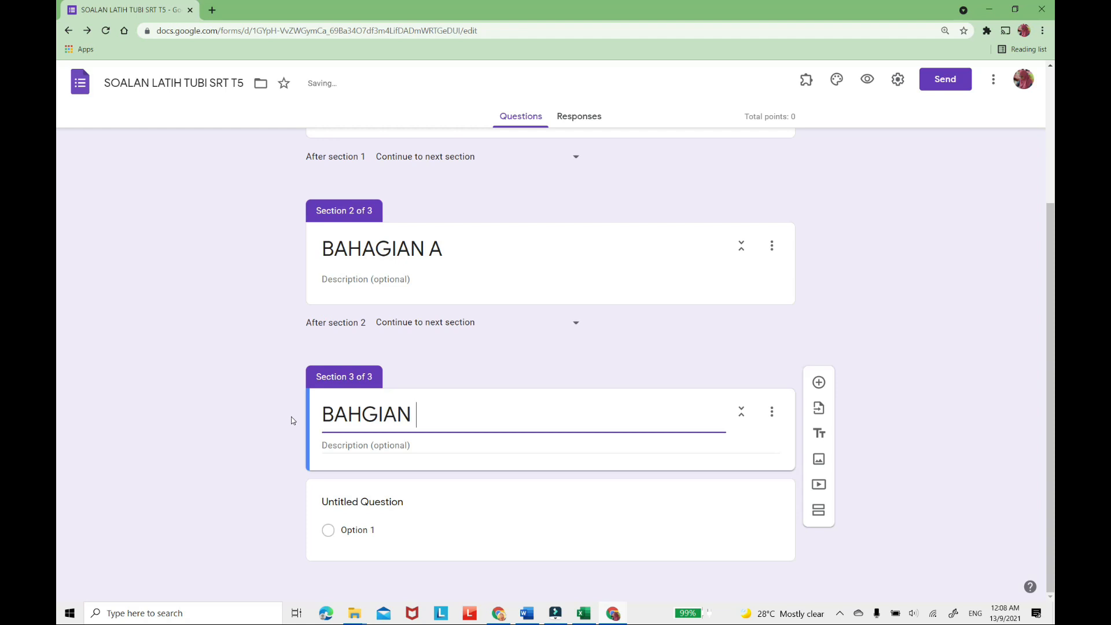
pyautogui.press('BackSpace')
pyautogui.press('BackSpace')
pyautogui.press('BackSpace')
pyautogui.press('BackSpace')
pyautogui.press('BackSpace')
pyautogui.write('AGIAN B')
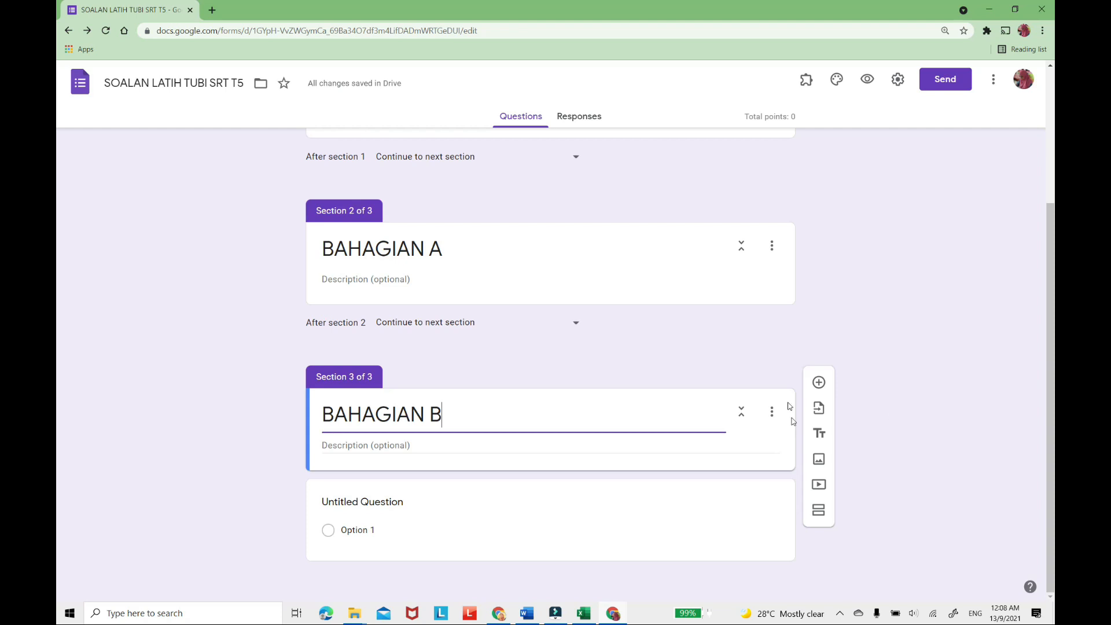
# Add a short-answer question titled "NAMA" to section 1, below the form's title block.
pyautogui.scroll(3, 706, 333)
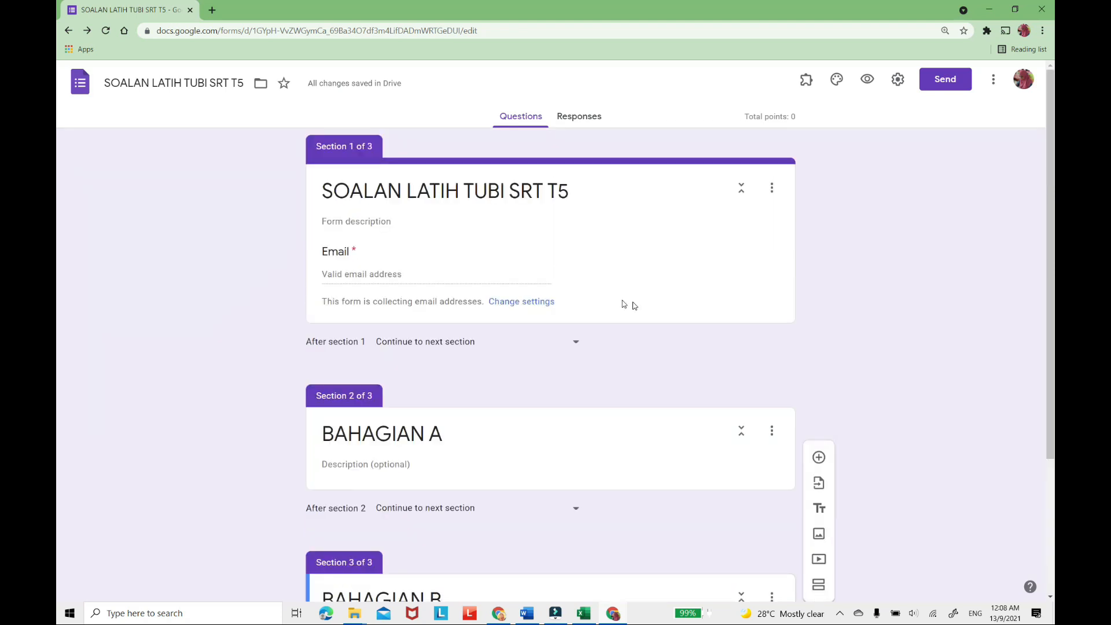
pyautogui.click(573, 254)
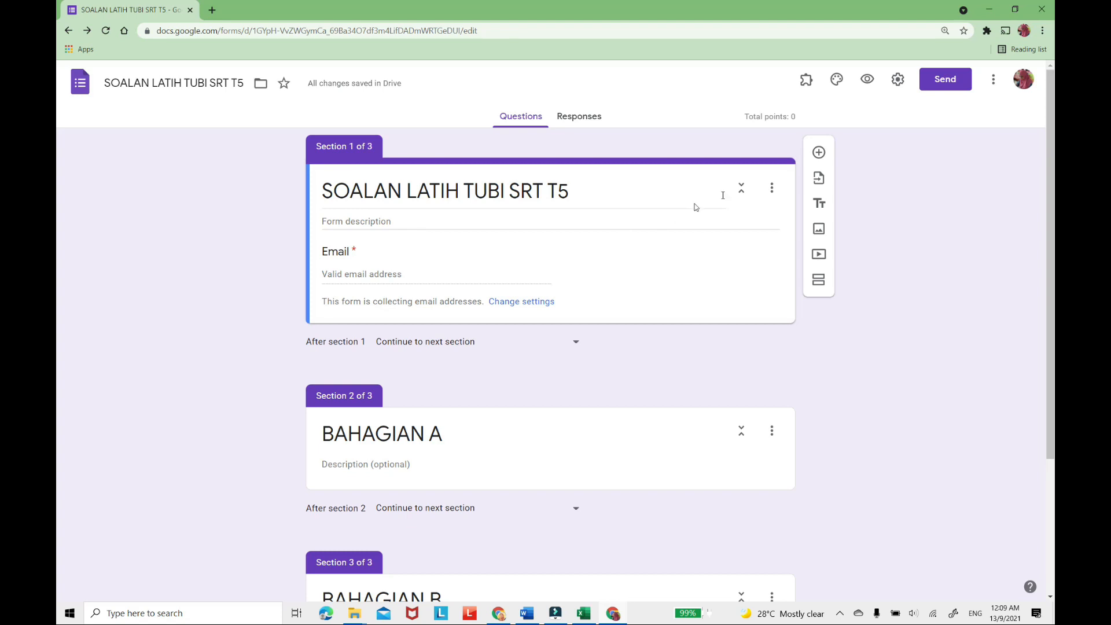
pyautogui.click(819, 151)
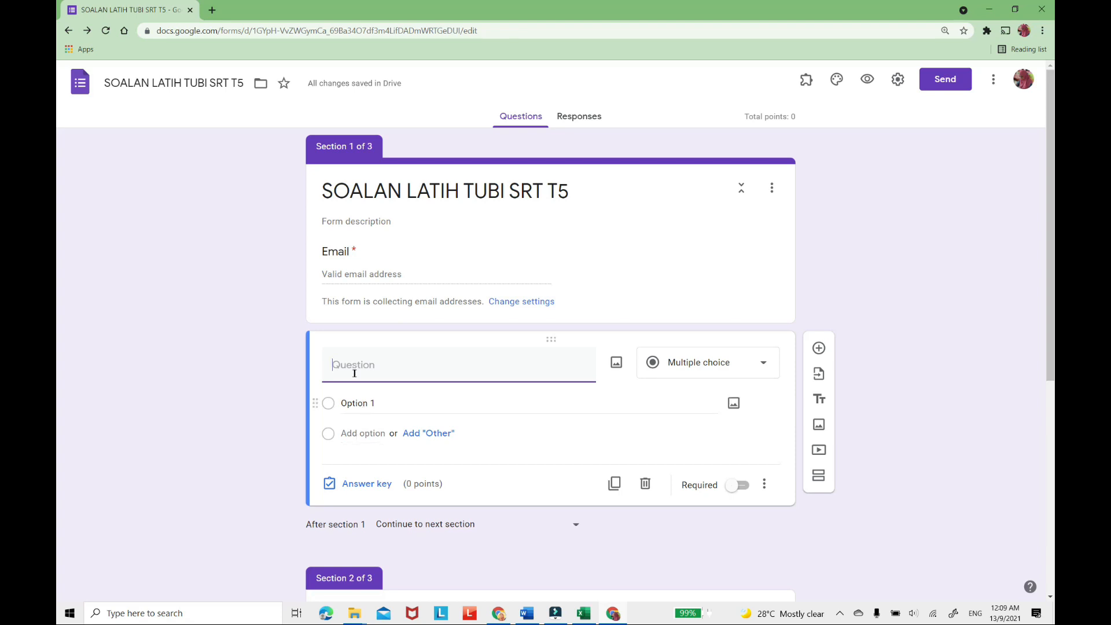
pyautogui.write('NAMA')
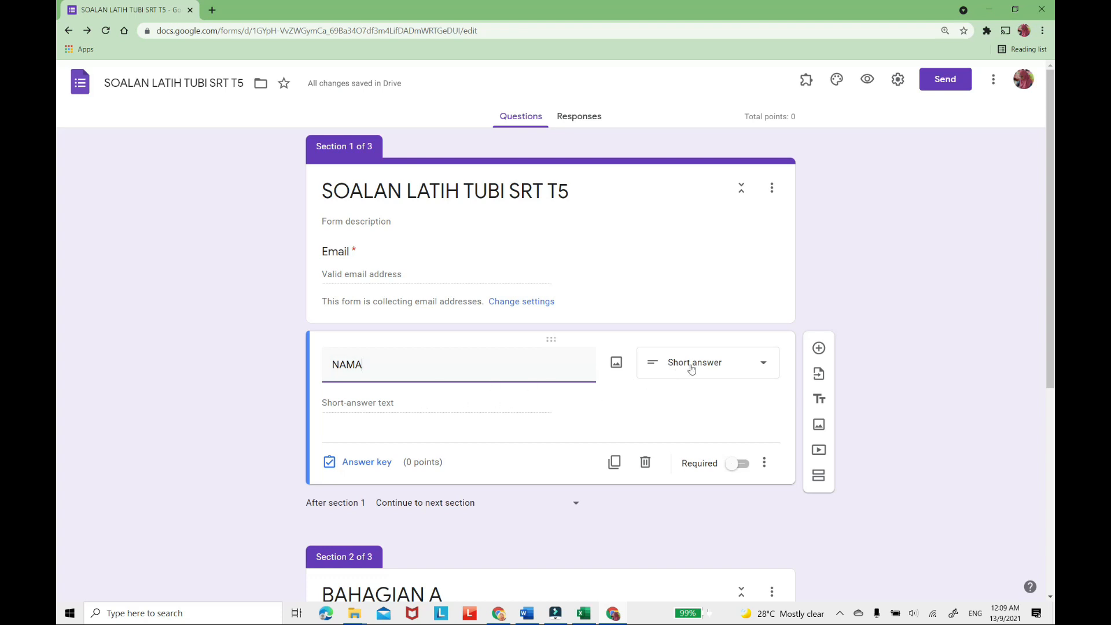
# Turn on response validation for the NAMA question and base it on a regular expression.
pyautogui.click(765, 464)
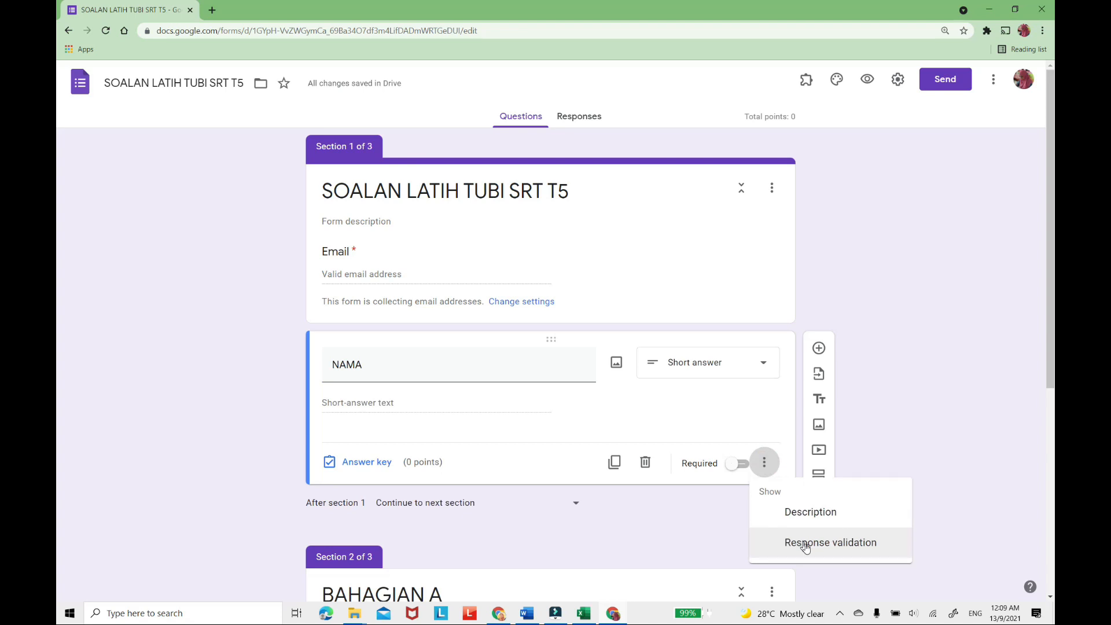
pyautogui.click(807, 546)
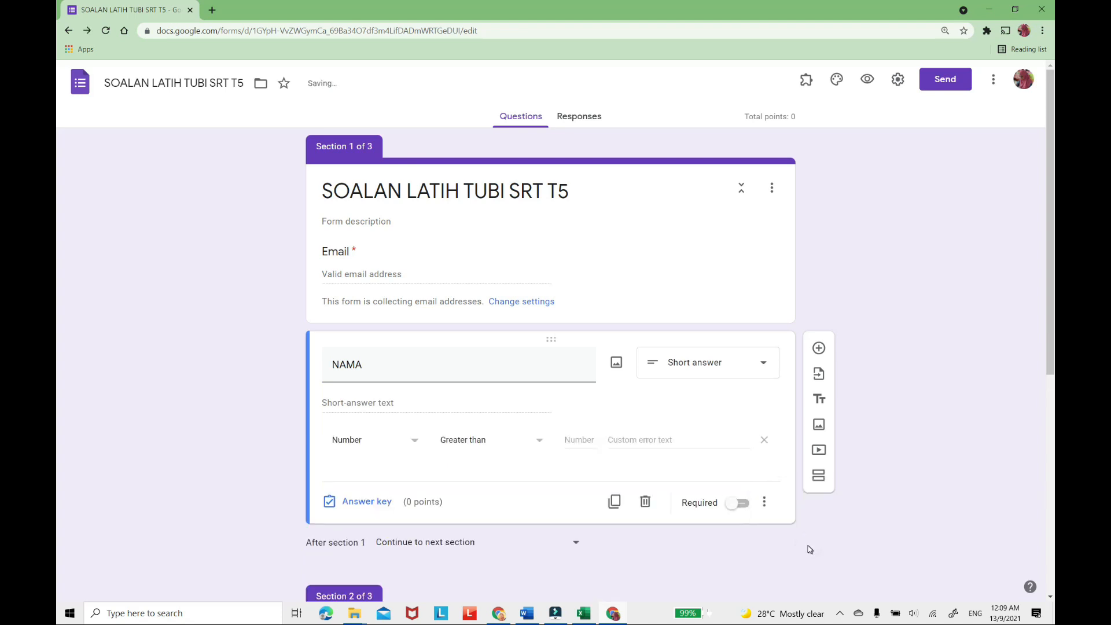
pyautogui.click(415, 441)
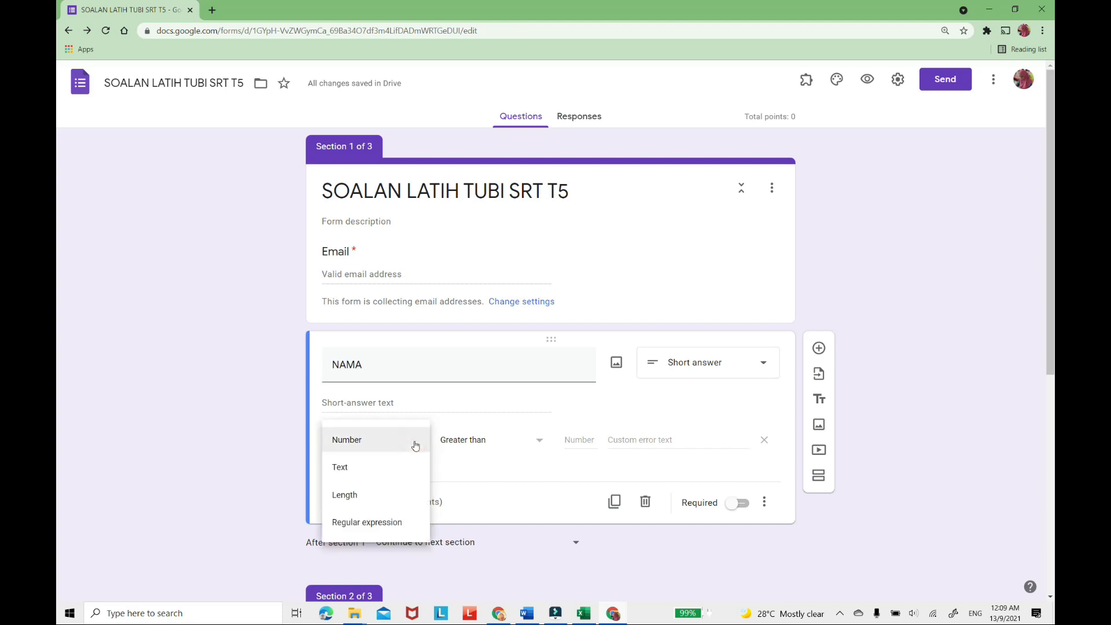
pyautogui.click(379, 524)
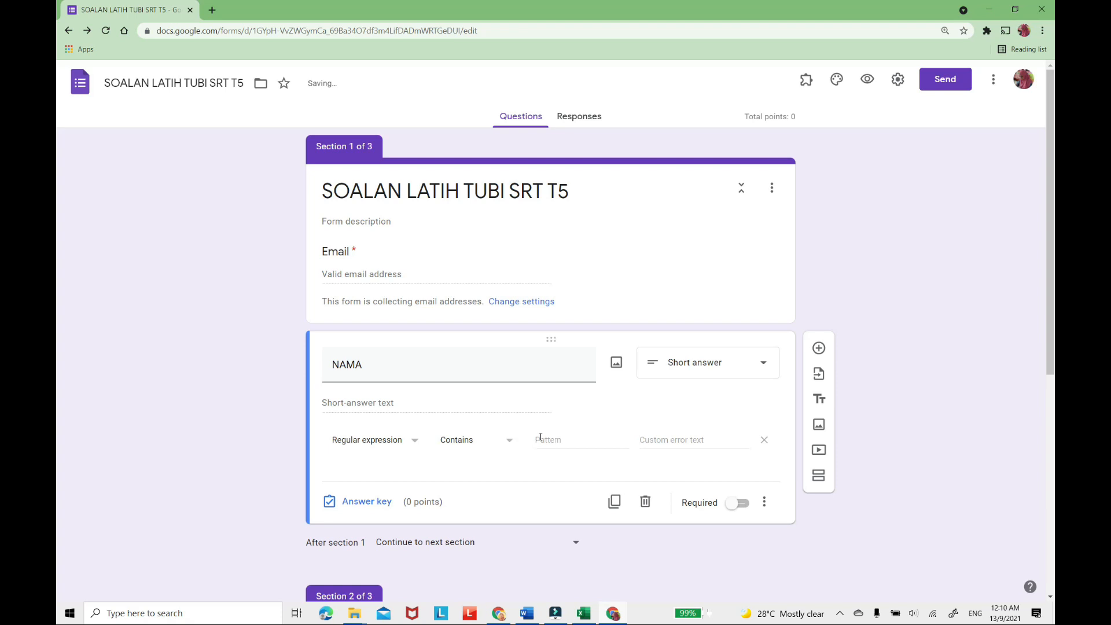
# Enter ^[^a-z]*$ as the validation pattern that NAMA answers must contain.
pyautogui.click(540, 439)
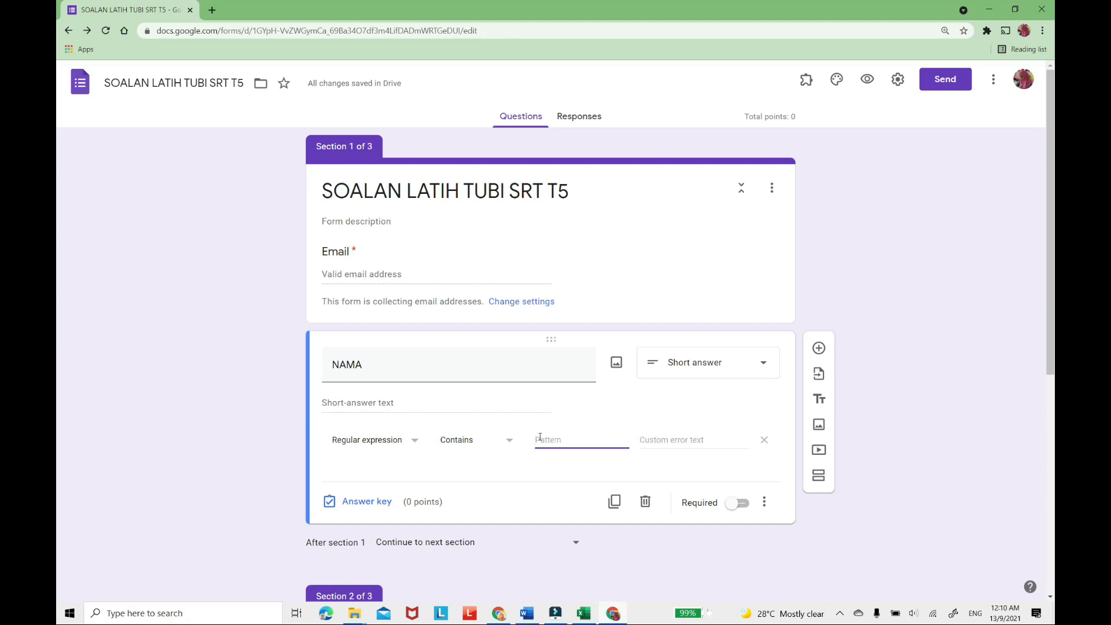
pyautogui.write('^')
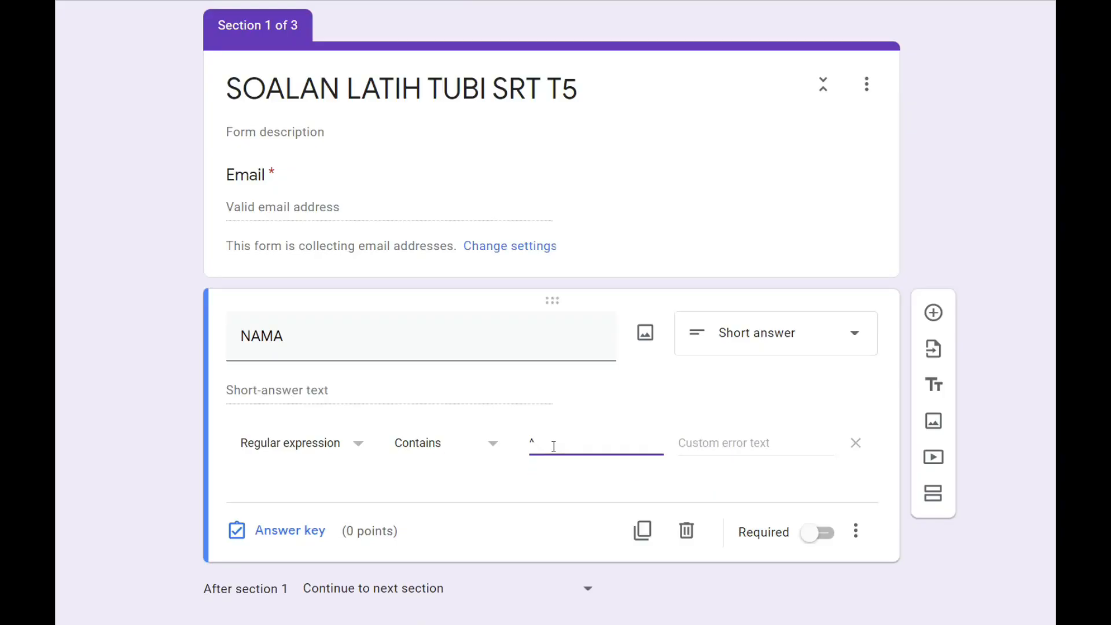
pyautogui.write('[')
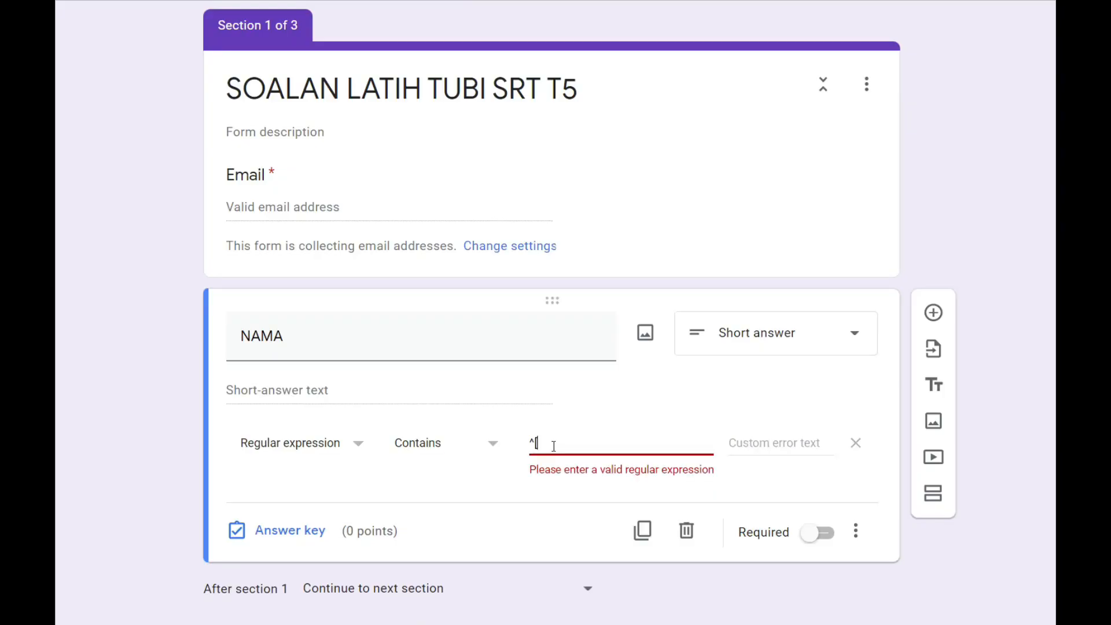
pyautogui.write('6')
pyautogui.press('BackSpace')
pyautogui.write('^a-z')
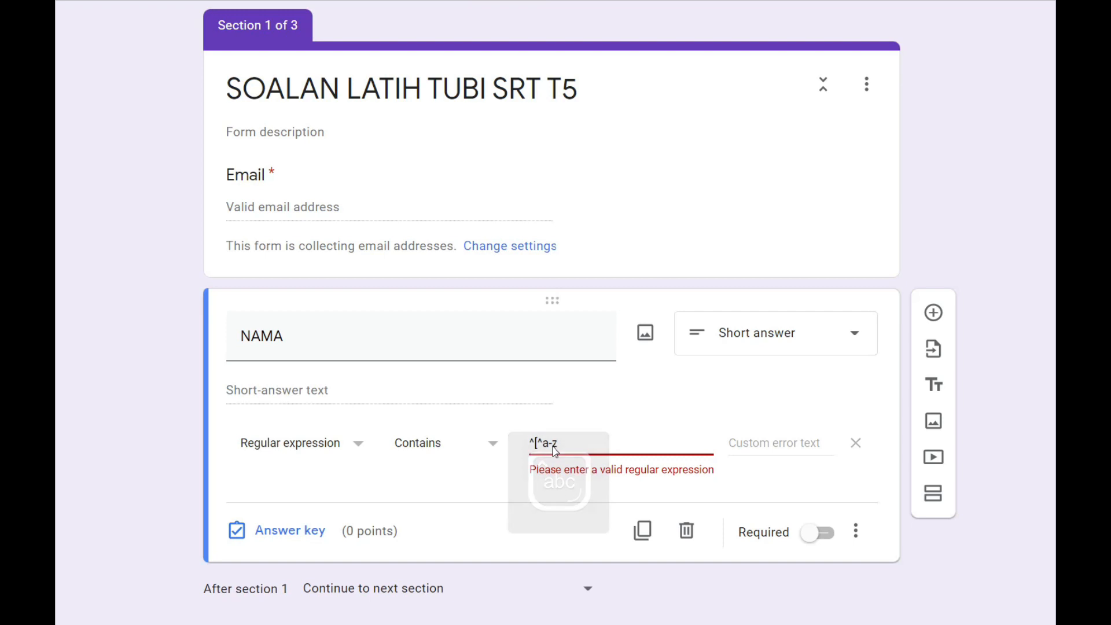
pyautogui.write(']')
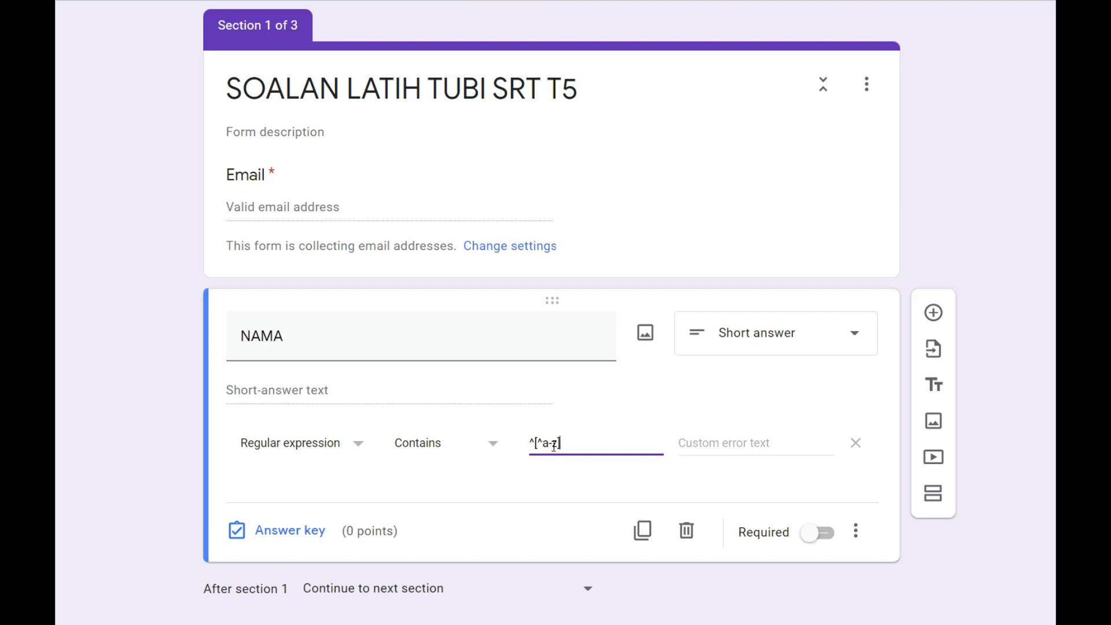
pyautogui.write('^')
pyautogui.write('$')
pyautogui.press('BackSpace')
pyautogui.write('$')
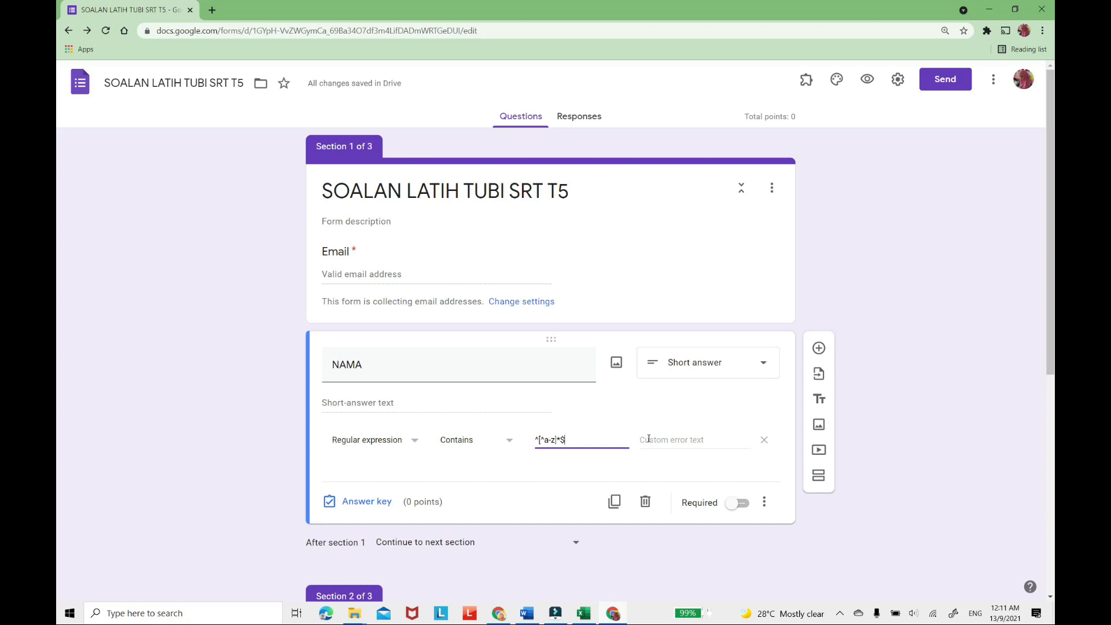
# Set the NAMA validation's custom error text to "GUNAKAN HURUF BESAR SAHAJA".
pyautogui.click(697, 438)
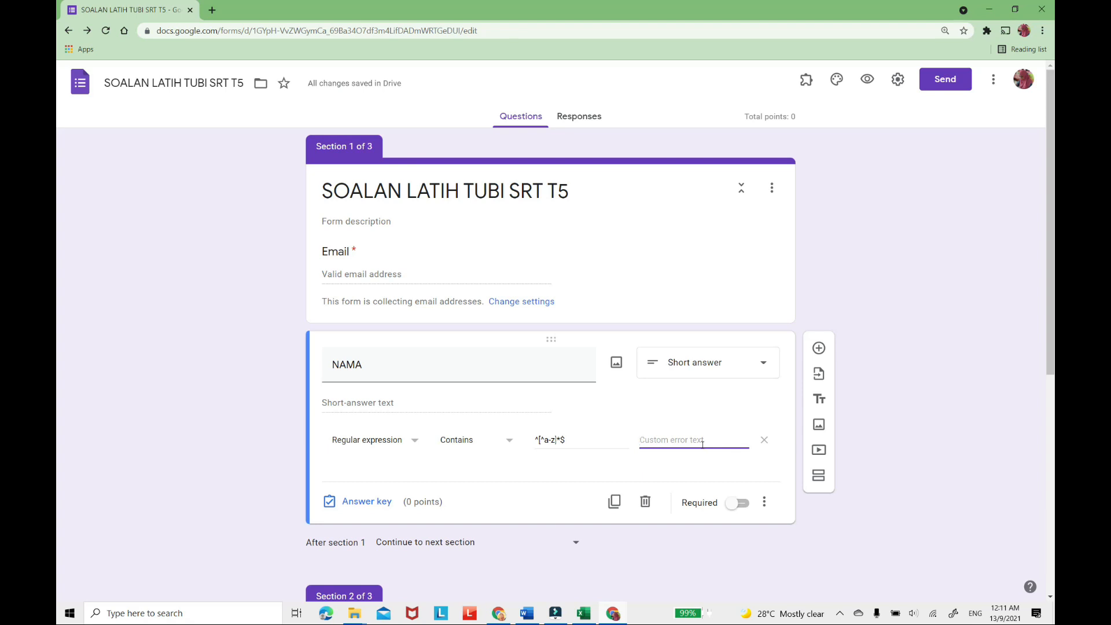
pyautogui.press('capslock')
pyautogui.write('GUNA')
pyautogui.write('KAN HU')
pyautogui.write('RUF BESAR')
pyautogui.write(' SAHAJA')
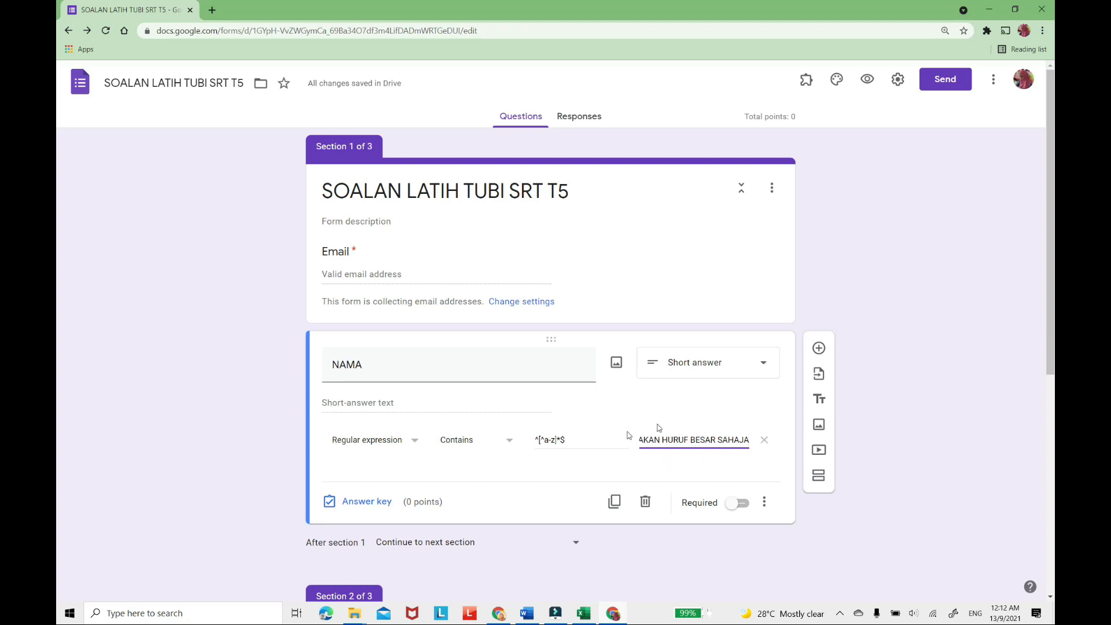
# Preview the form, fill in an e-mail address and a lowercase name, and try to continue to the next page.
pyautogui.click(867, 86)
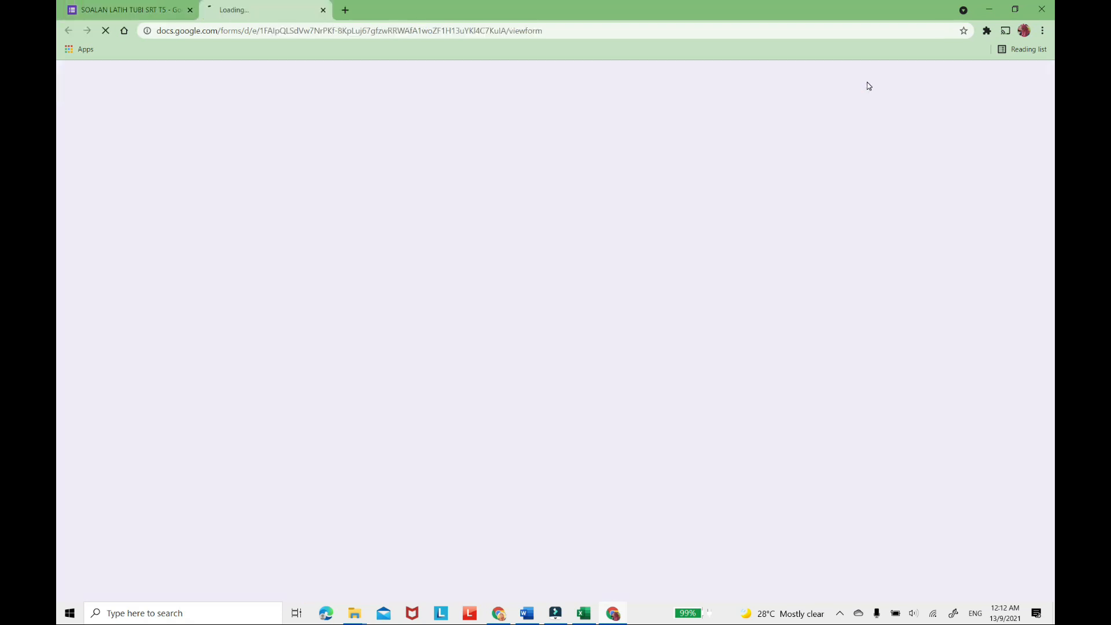
pyautogui.click(416, 237)
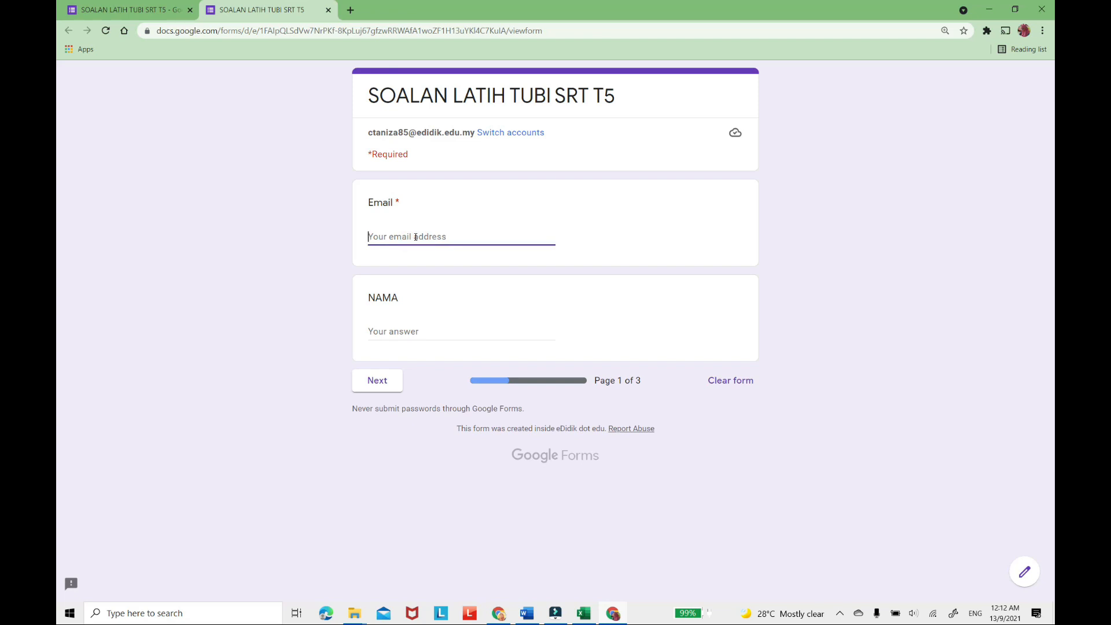
pyautogui.write('a')
pyautogui.press('capslock')
pyautogui.press('BackSpace')
pyautogui.write('A@')
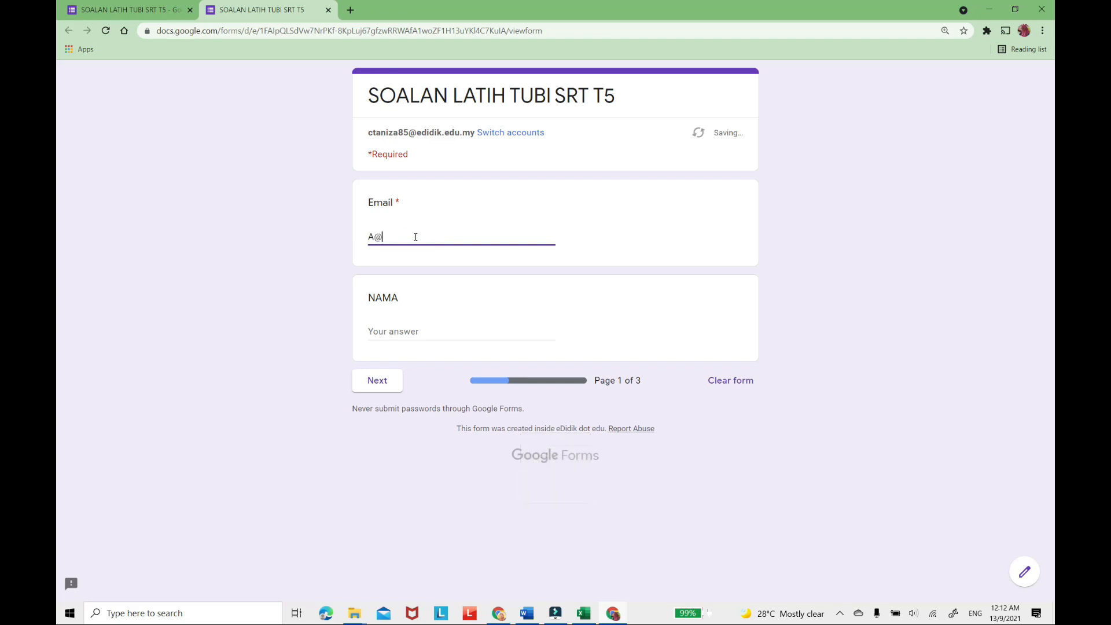
pyautogui.write('gmail.com')
pyautogui.click(429, 325)
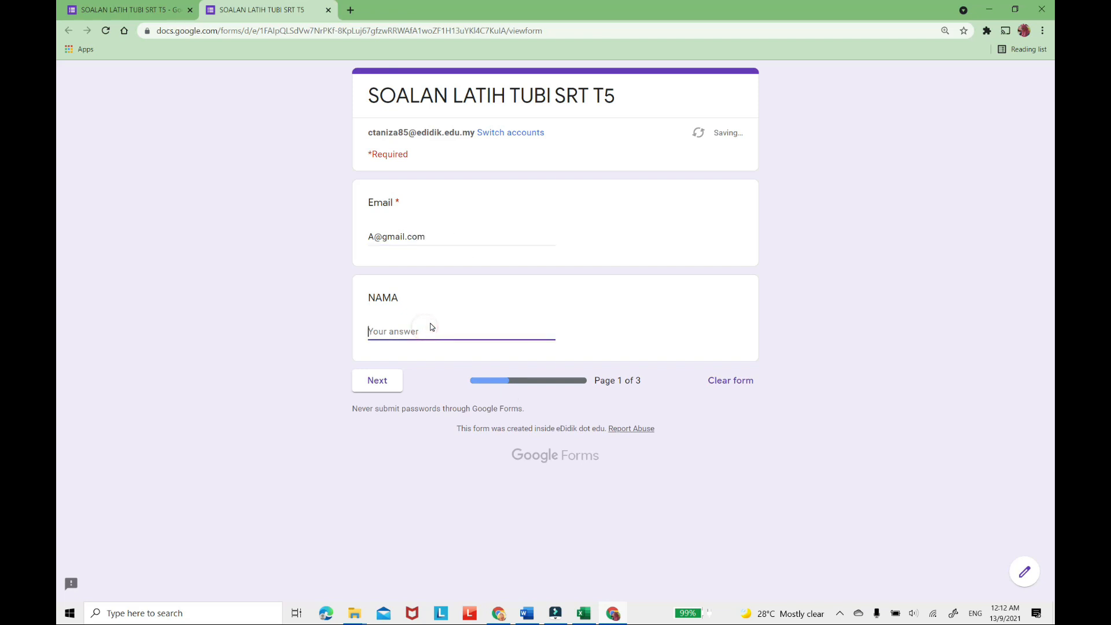
pyautogui.write('aniza')
pyautogui.click(381, 388)
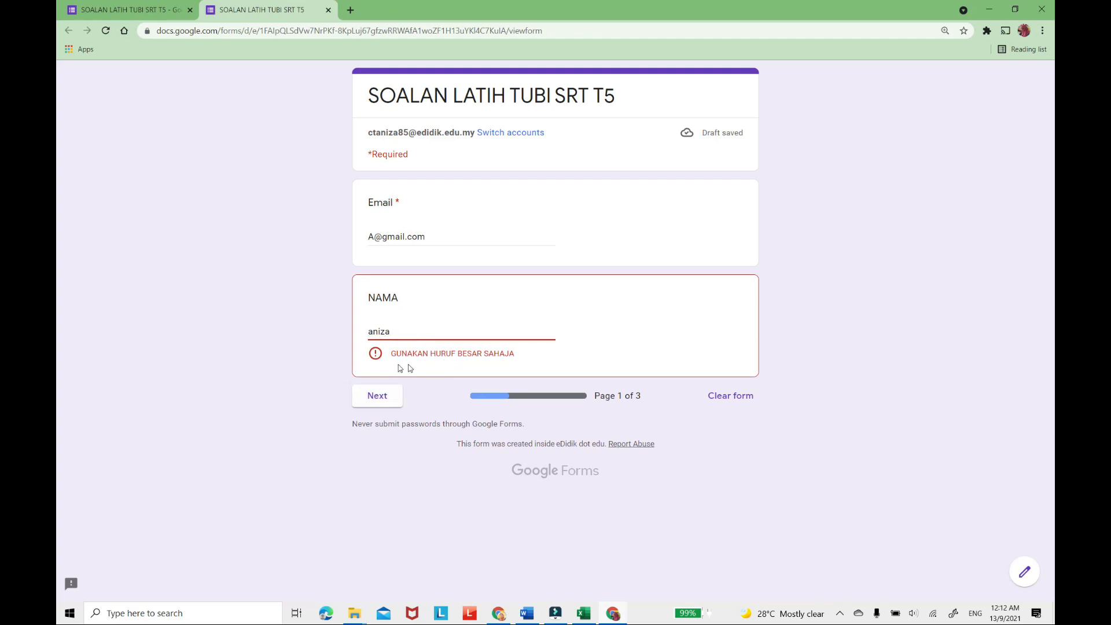
# Replace the NAMA answer with the name in capital letters and continue to the next page of the preview.
pyautogui.press('BackSpace')
pyautogui.press('BackSpace')
pyautogui.press('BackSpace')
pyautogui.press('BackSpace')
pyautogui.press('BackSpace')
pyautogui.press('capslock')
pyautogui.write('ANIZA')
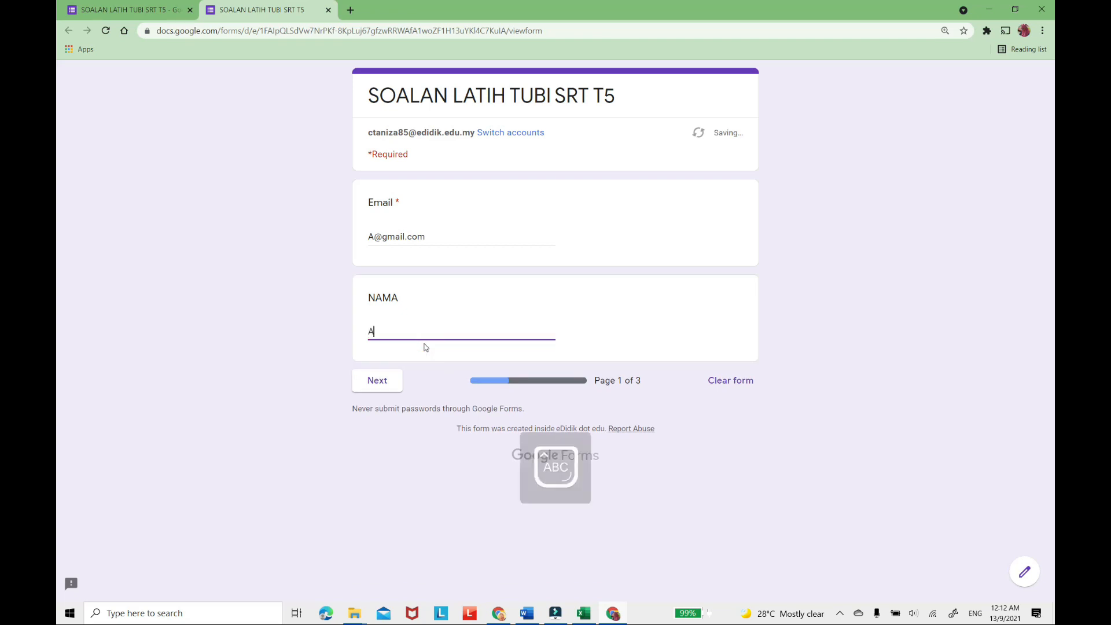
pyautogui.click(389, 392)
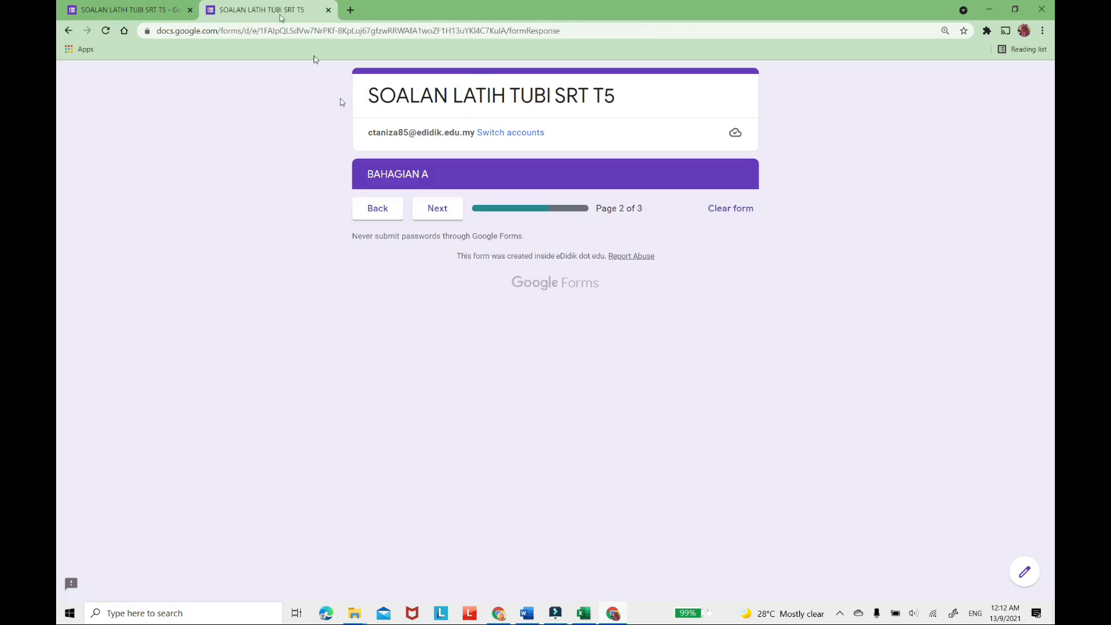
# Return to the form editor and make the NAMA question required.
pyautogui.click(142, 7)
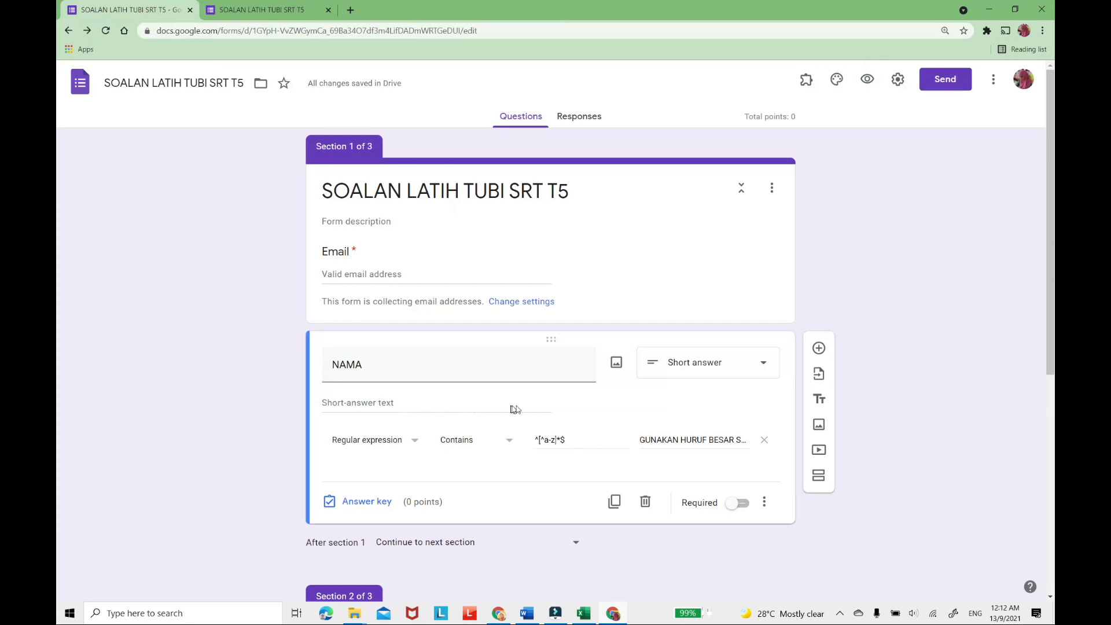
pyautogui.click(744, 504)
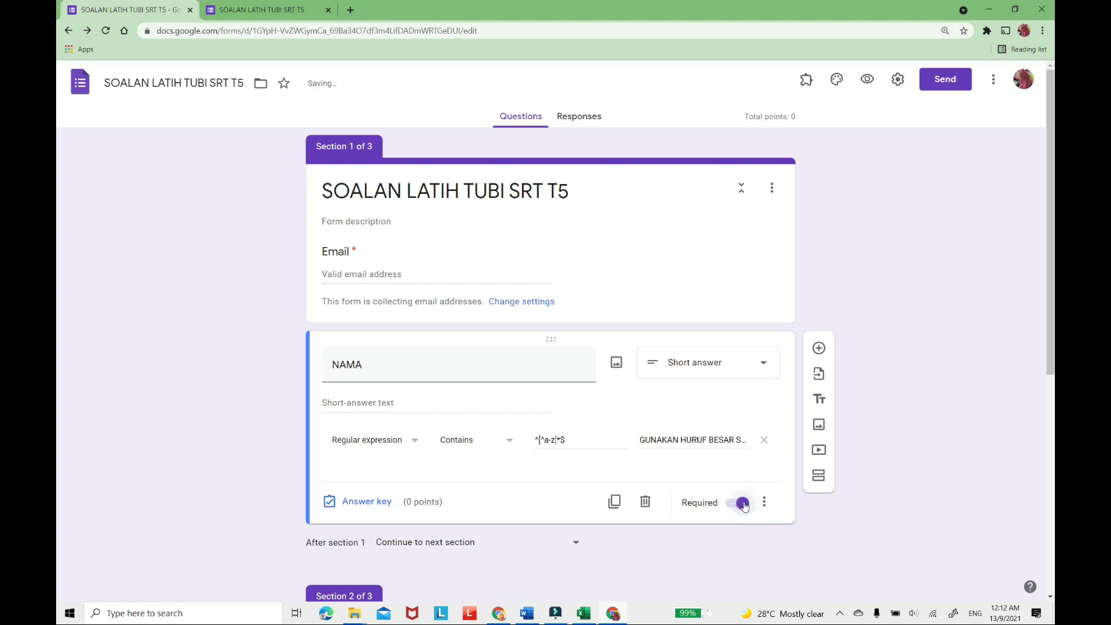
pyautogui.scroll(-2, 810, 471)
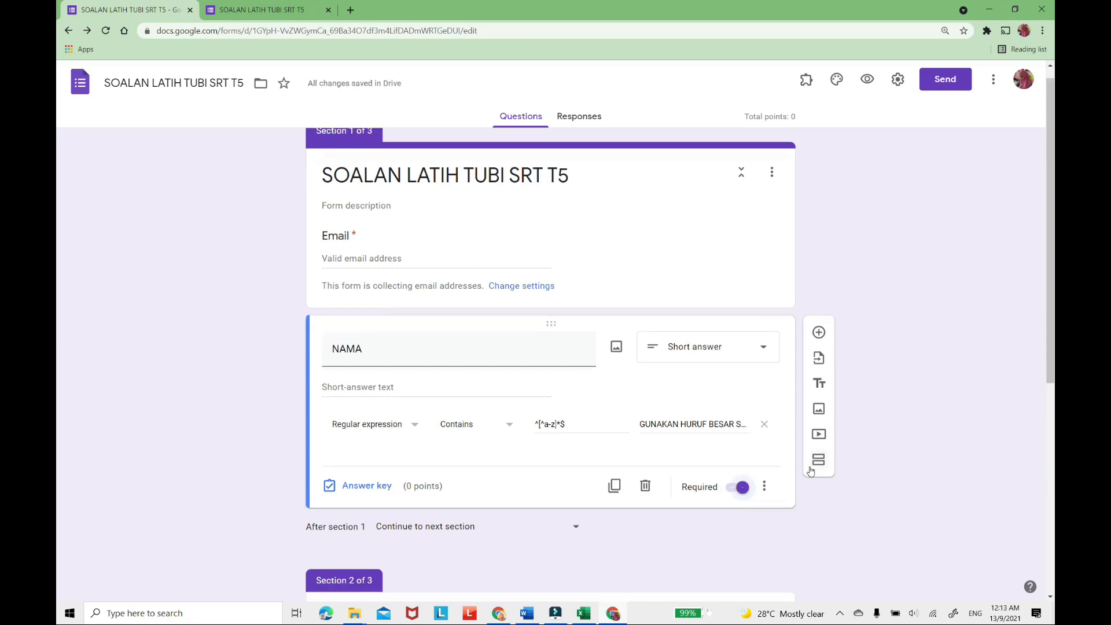
pyautogui.scroll(1, 539, 353)
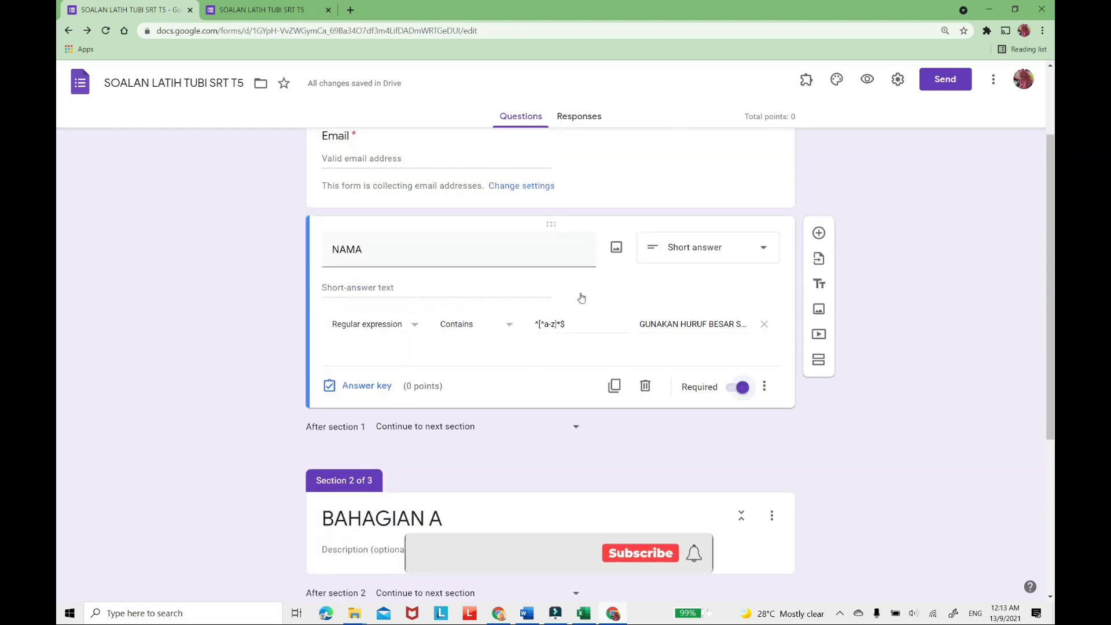
# Add a multiple-choice question titled "KELAS" below NAMA, with "5 USMAN AWANG" as its first option.
pyautogui.click(822, 237)
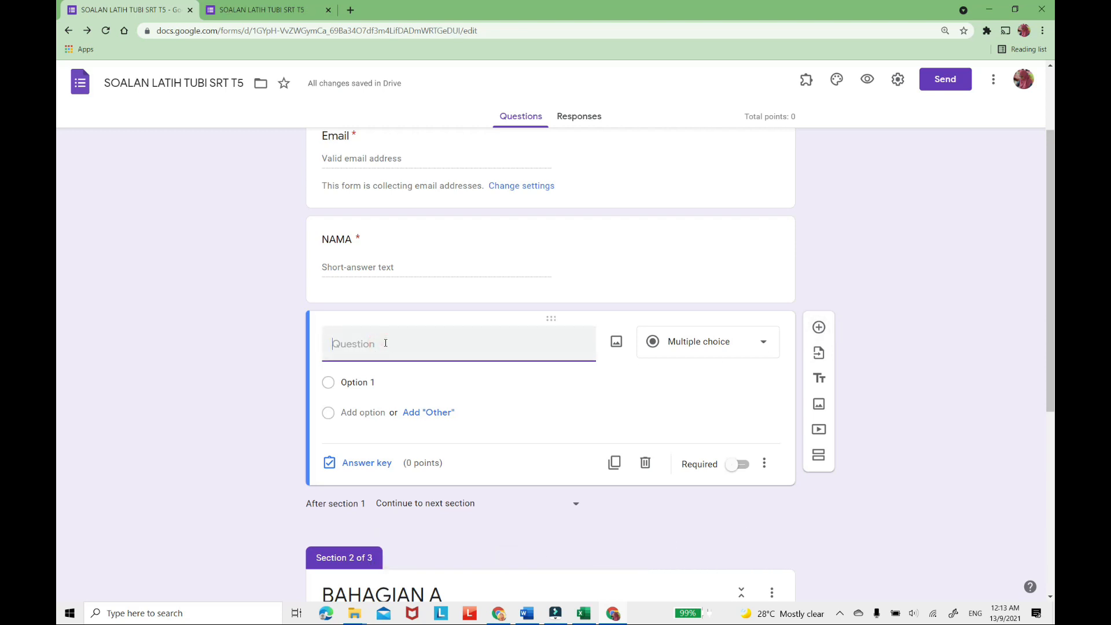
pyautogui.write('KELAS')
pyautogui.click(382, 381)
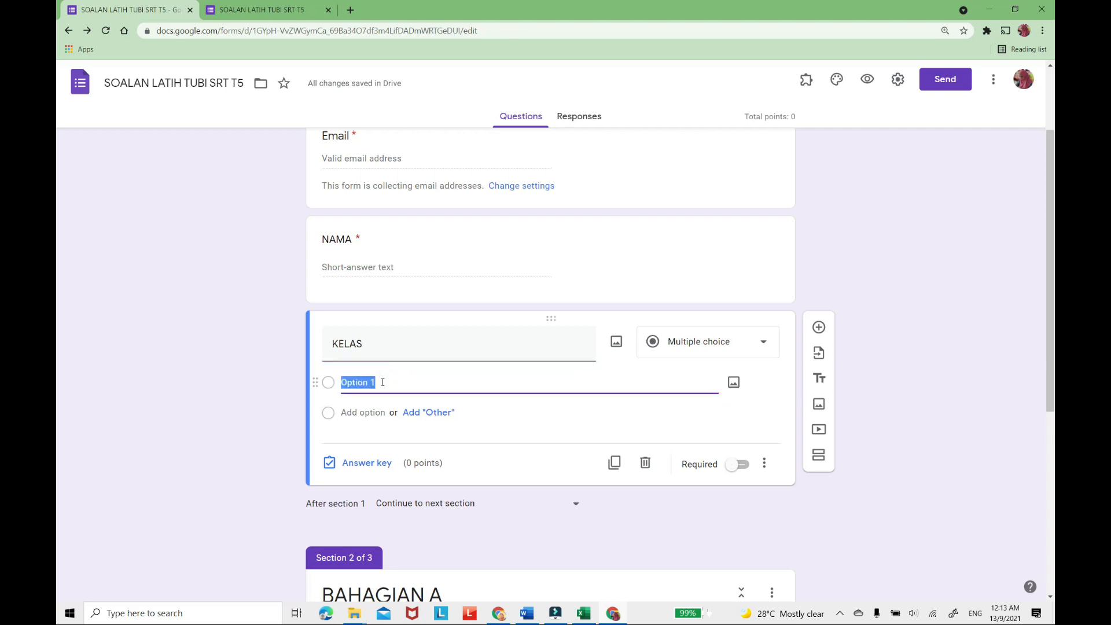
pyautogui.write('5 USAMAN')
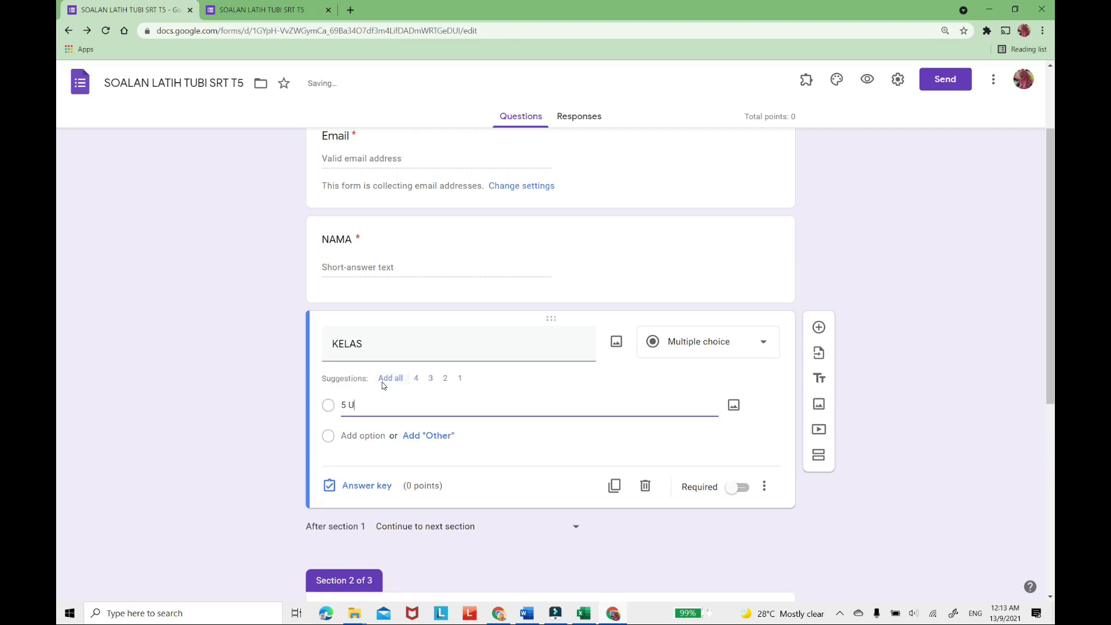
pyautogui.press('BackSpace')
pyautogui.press('BackSpace')
pyautogui.press('BackSpace')
pyautogui.write('MAN AWANG')
pyautogui.press('Return')
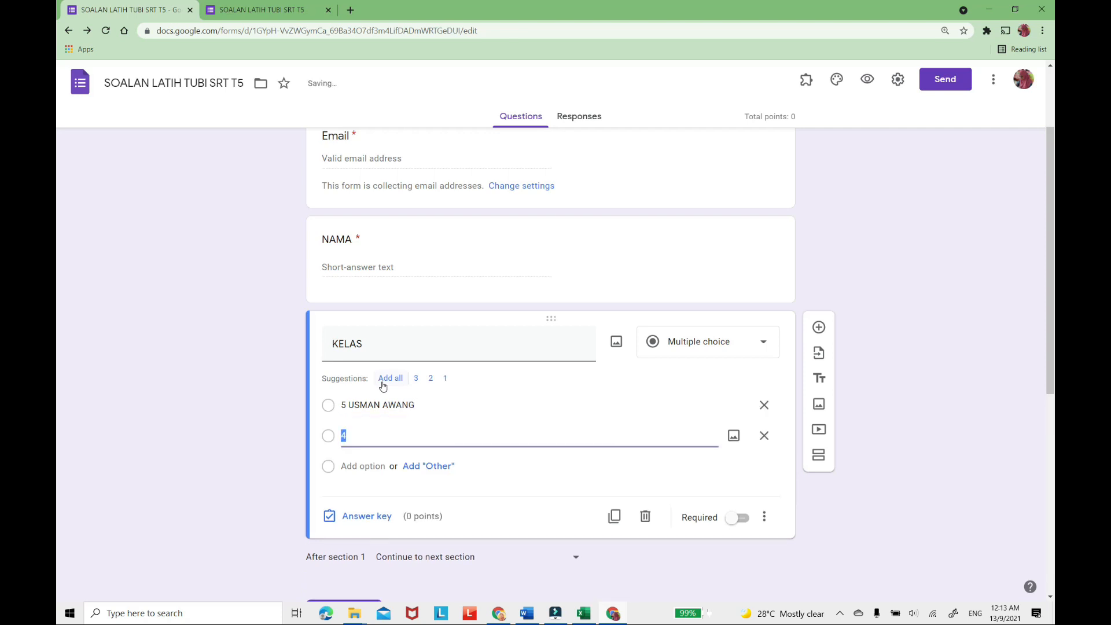
# Add the options "5 MOKHTAR DAHARI" and "5 LEE CHONG WEI" to KELAS and make the question required.
pyautogui.write('5 MOKHTAR DAHRI')
pyautogui.press('BackSpace')
pyautogui.write('RI')
pyautogui.press('Return')
pyautogui.write('5 LEE ')
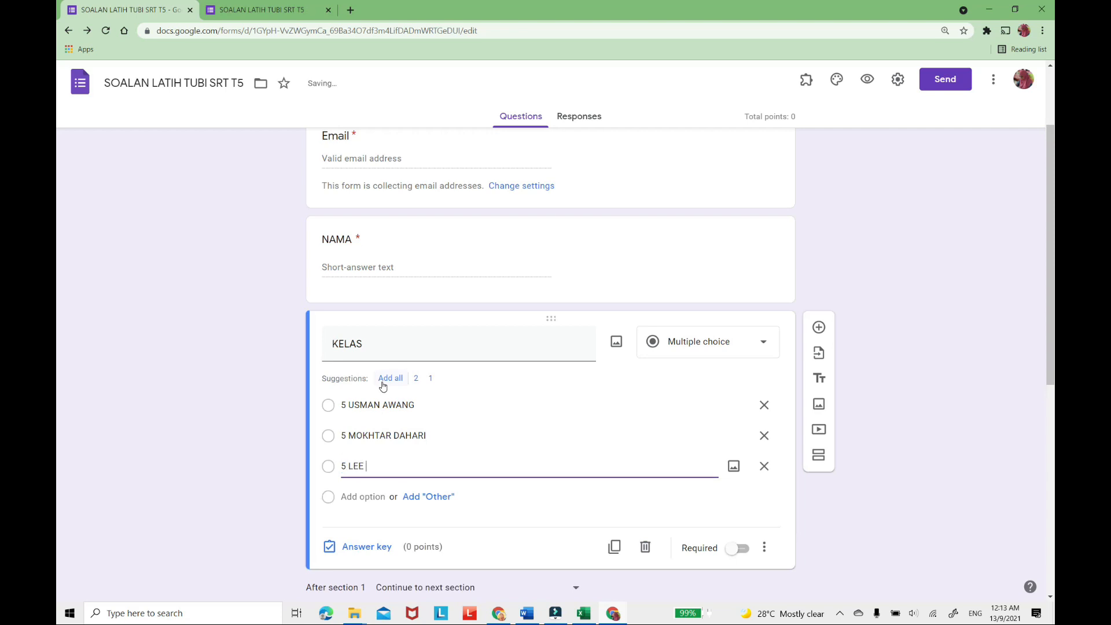
pyautogui.write('CHONG WEI')
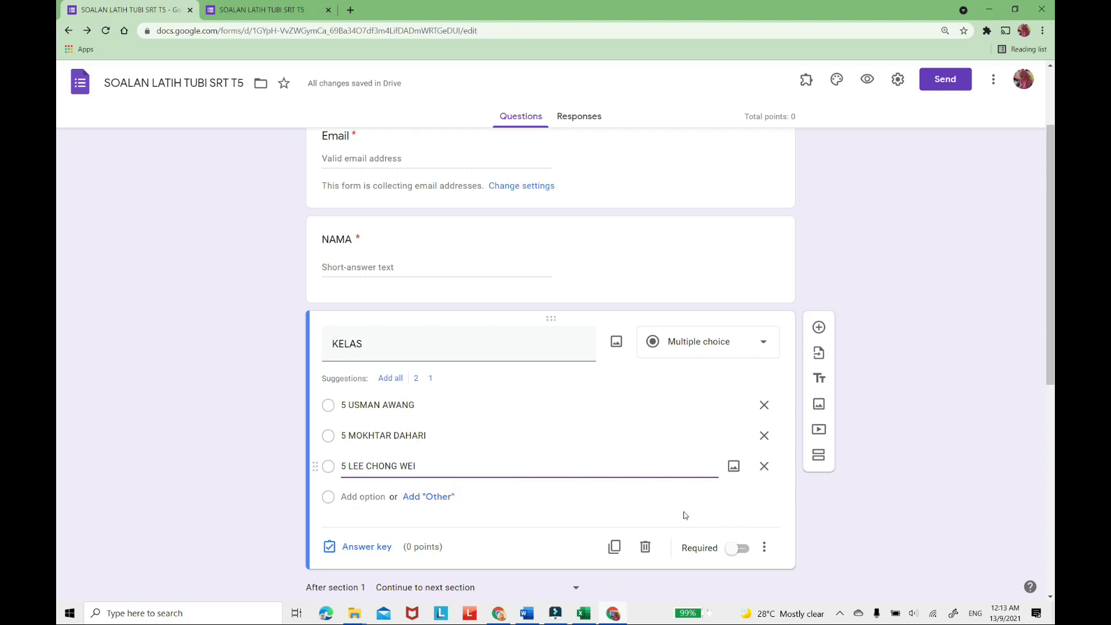
pyautogui.click(746, 551)
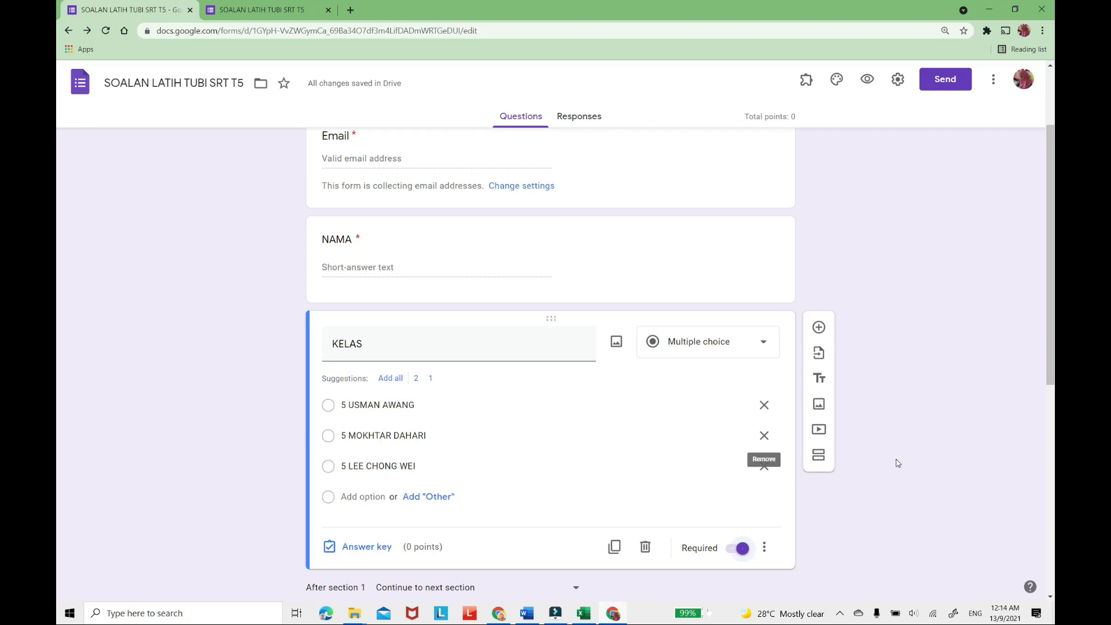
pyautogui.scroll(-3, 885, 465)
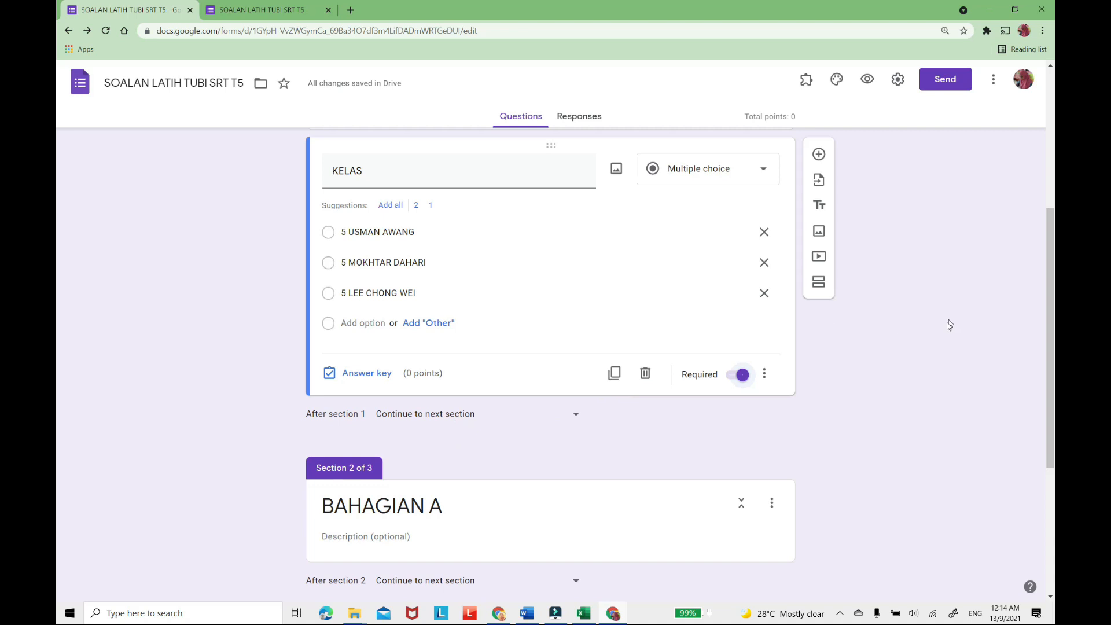
pyautogui.scroll(3, 840, 350)
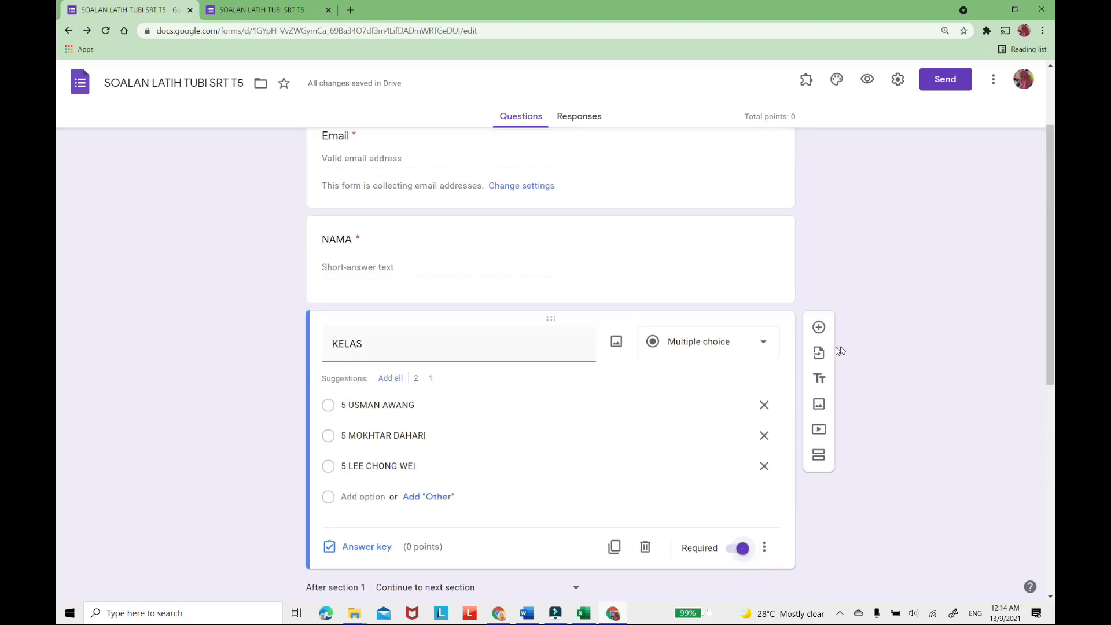
pyautogui.scroll(2, 707, 330)
pyautogui.scroll(-3, 708, 331)
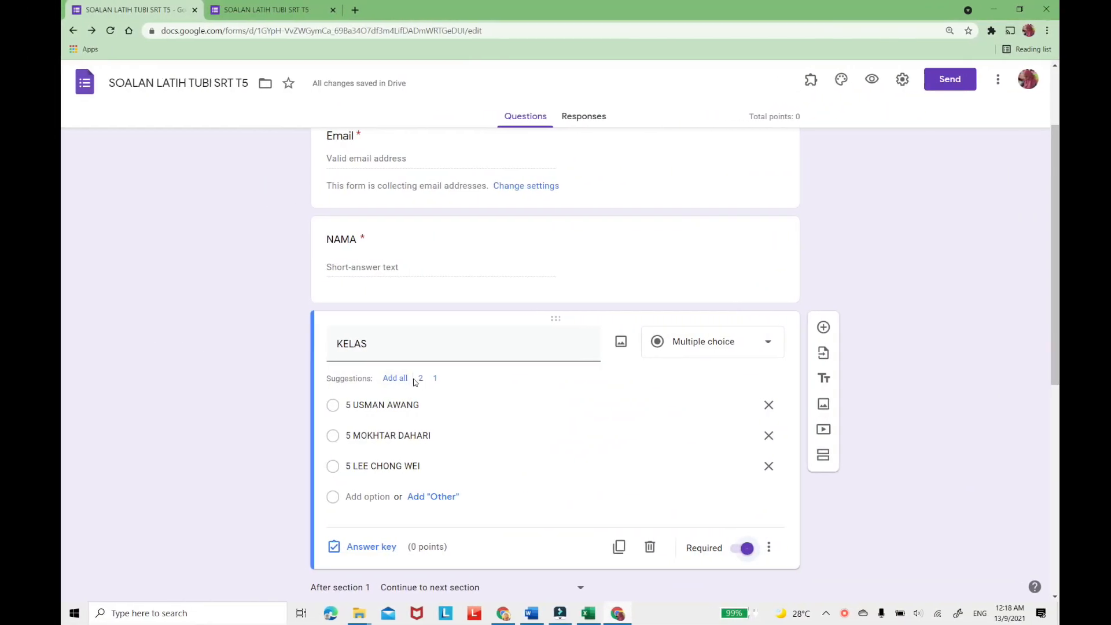
# Enter "JAWAB SEMUA SOALAN" and, on a second line, "[50 MARKAH]" as the description of section BAHAGIAN A.
pyautogui.scroll(-5, 409, 380)
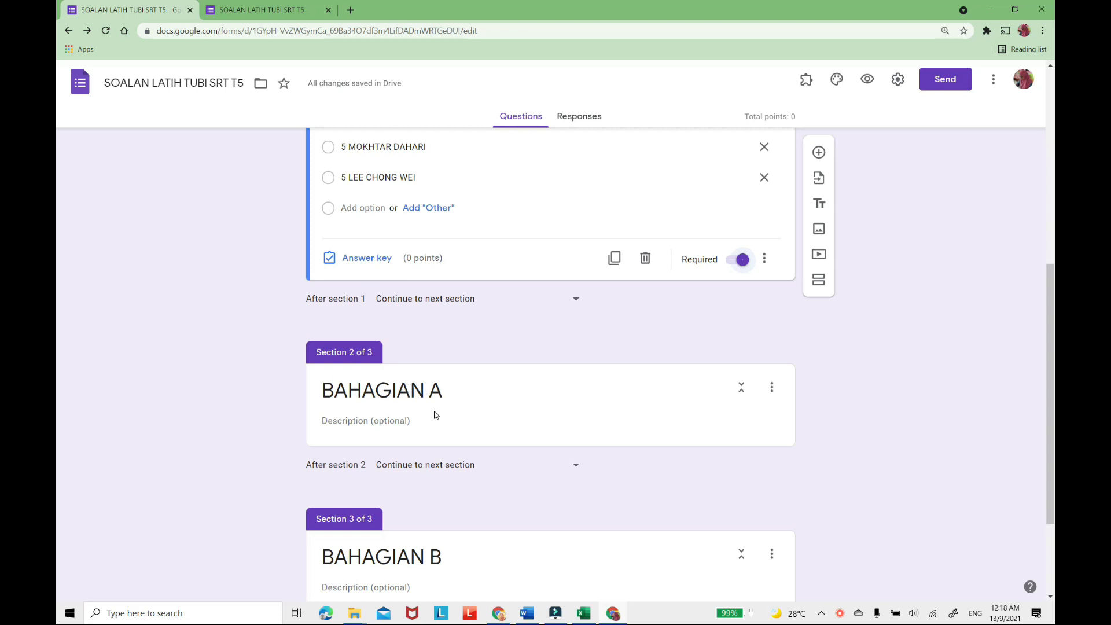
pyautogui.click(468, 397)
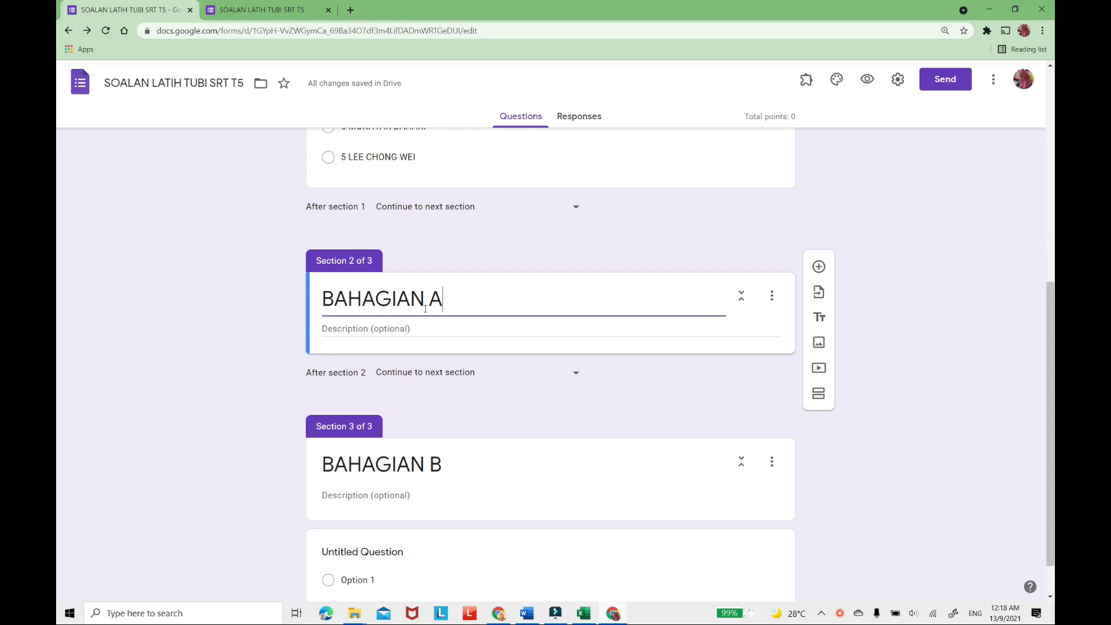
pyautogui.click(381, 329)
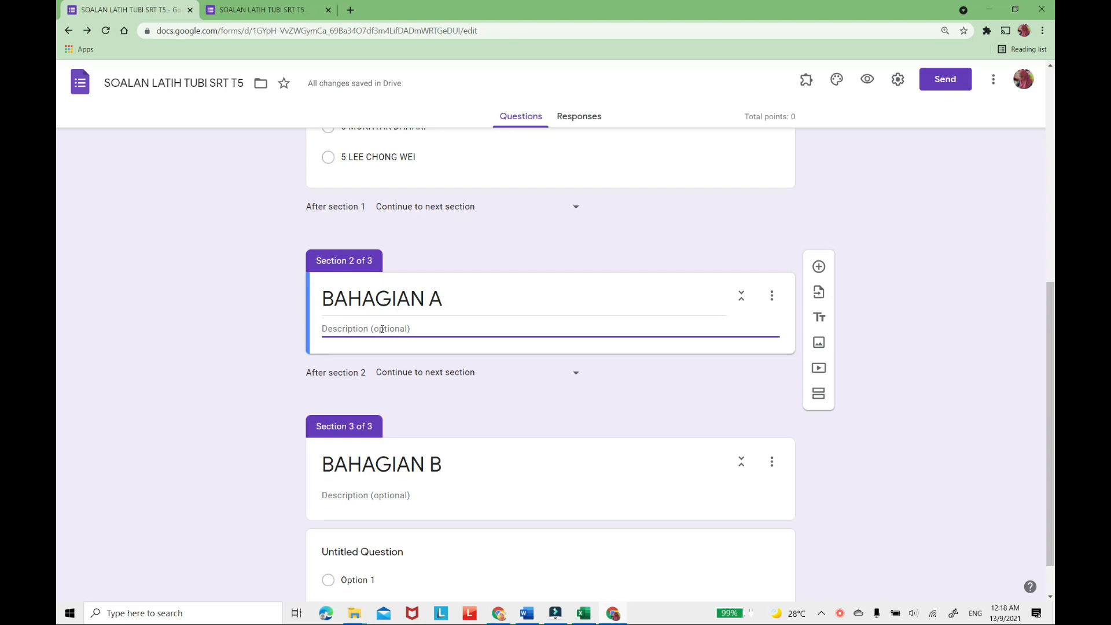
pyautogui.write('JAWAB SEMUA SOAL')
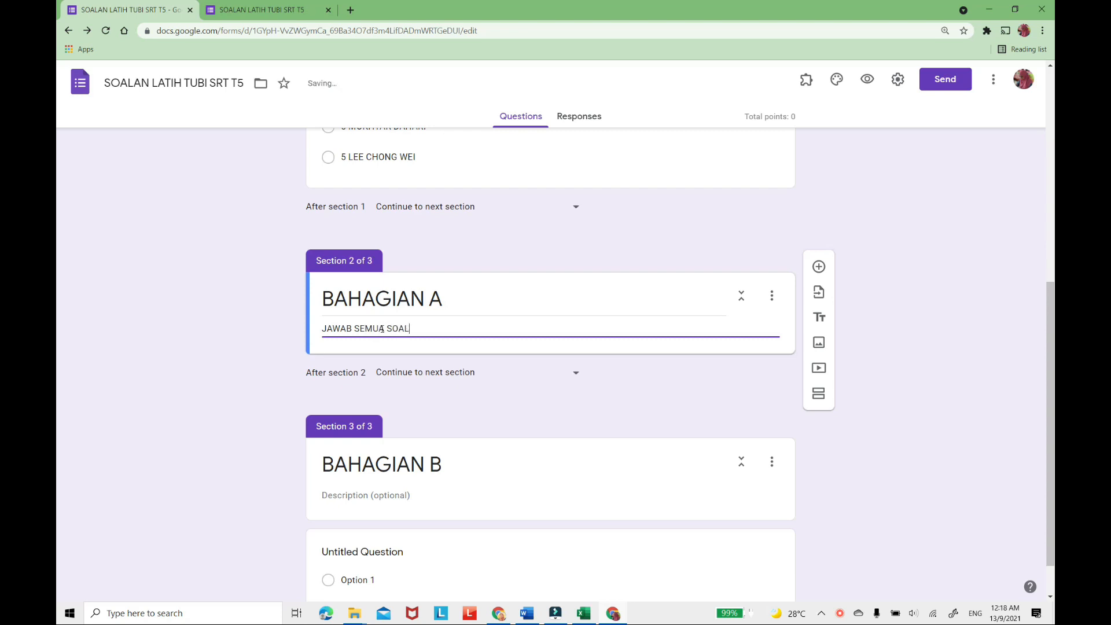
pyautogui.write('AN')
pyautogui.press('Return')
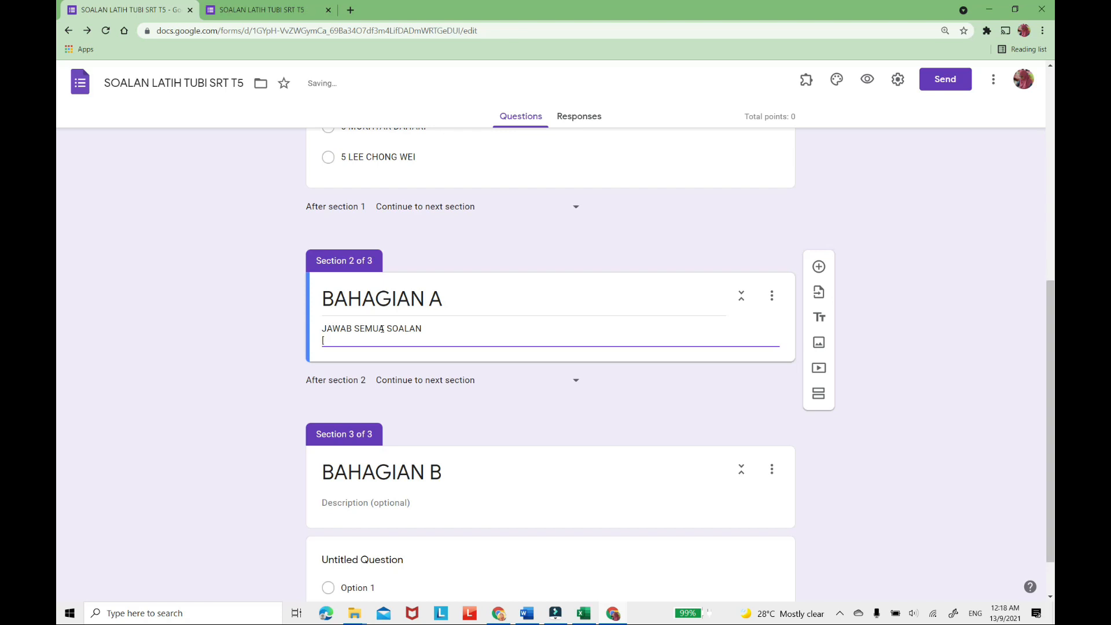
pyautogui.write('[50 MARKAH')
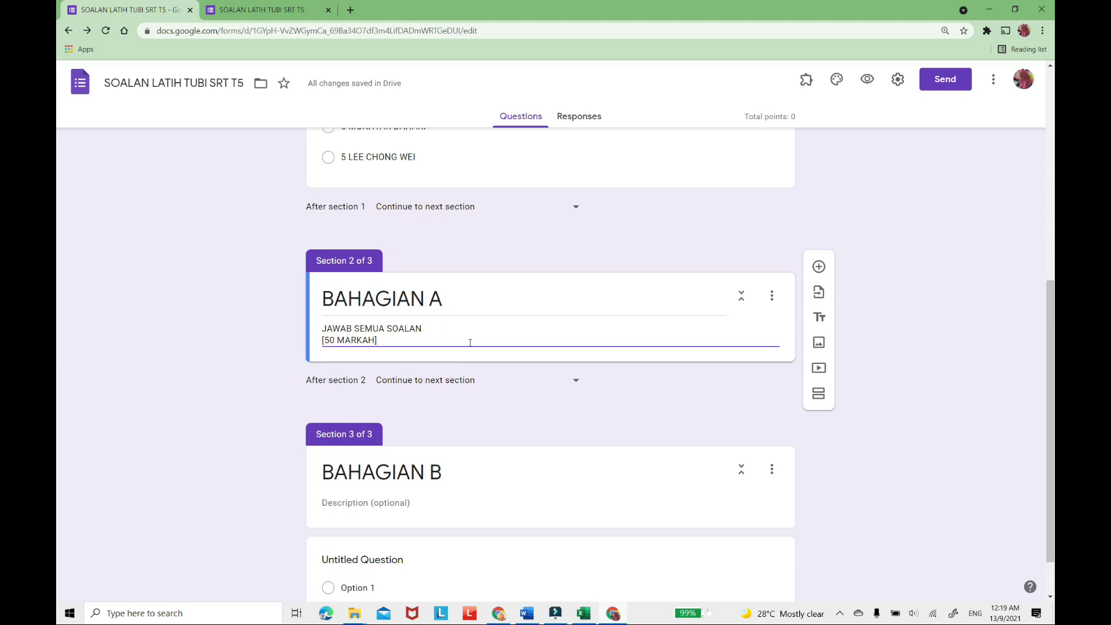
# Add a question to BAHAGIAN A and fill its title with the text of question 1 copied from the Word exam paper.
pyautogui.click(819, 267)
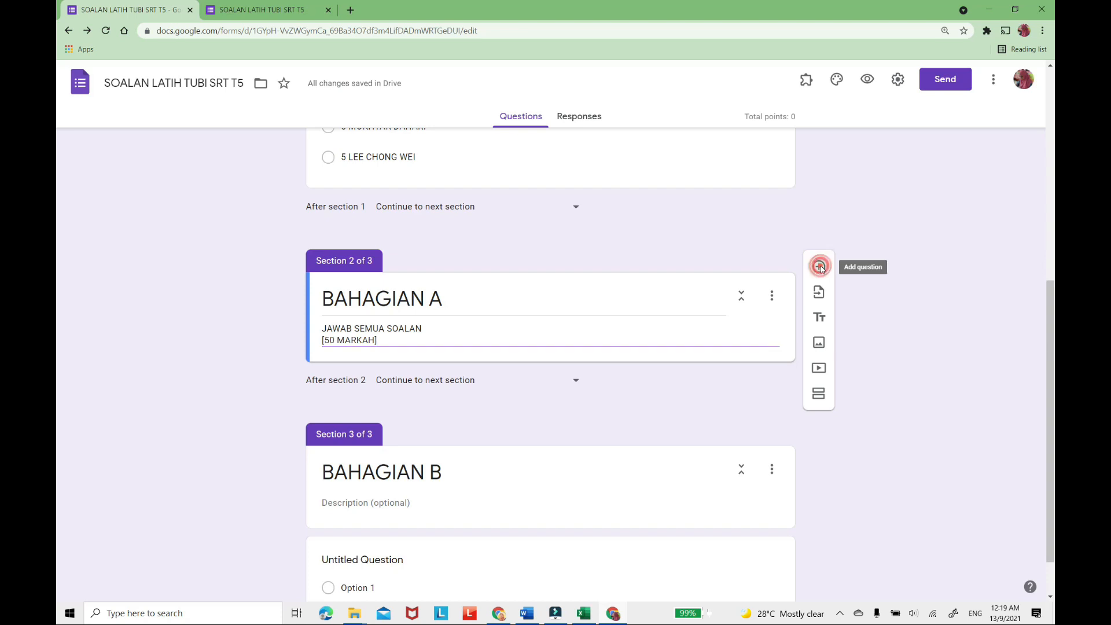
pyautogui.click(526, 613)
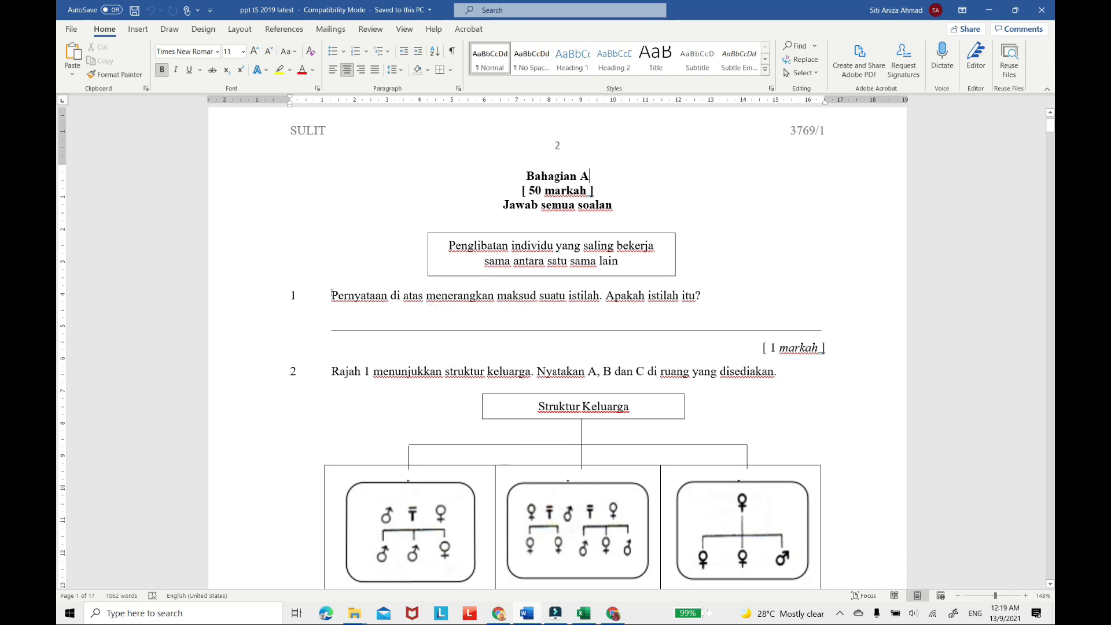
pyautogui.moveTo(327, 296); pyautogui.dragTo(718, 295)
pyautogui.hotkey('ctrl', 'c')
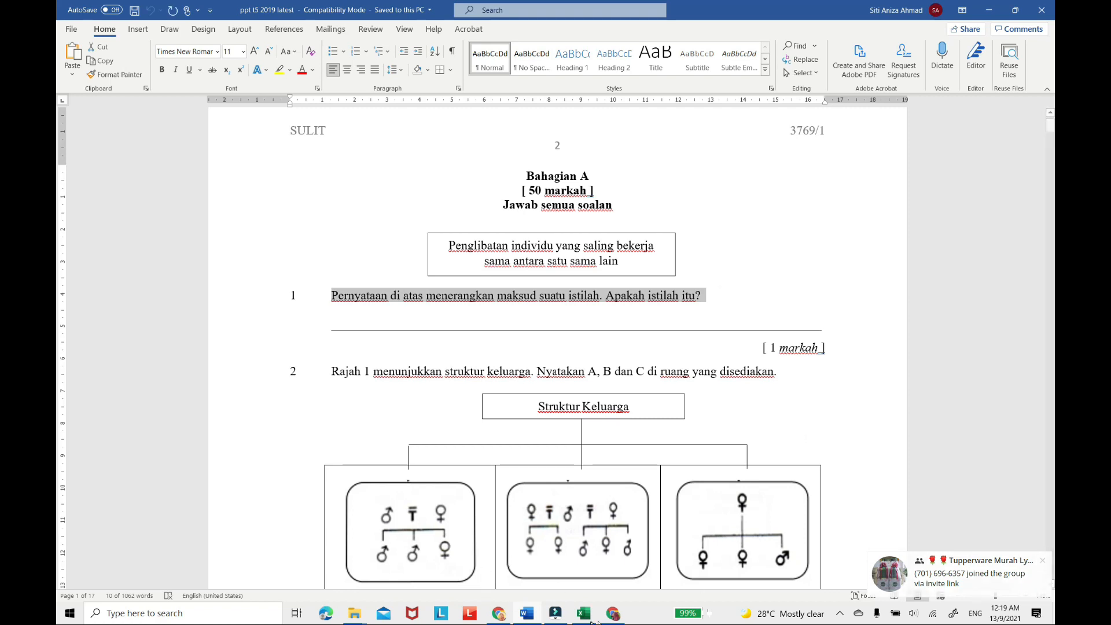
pyautogui.click(614, 616)
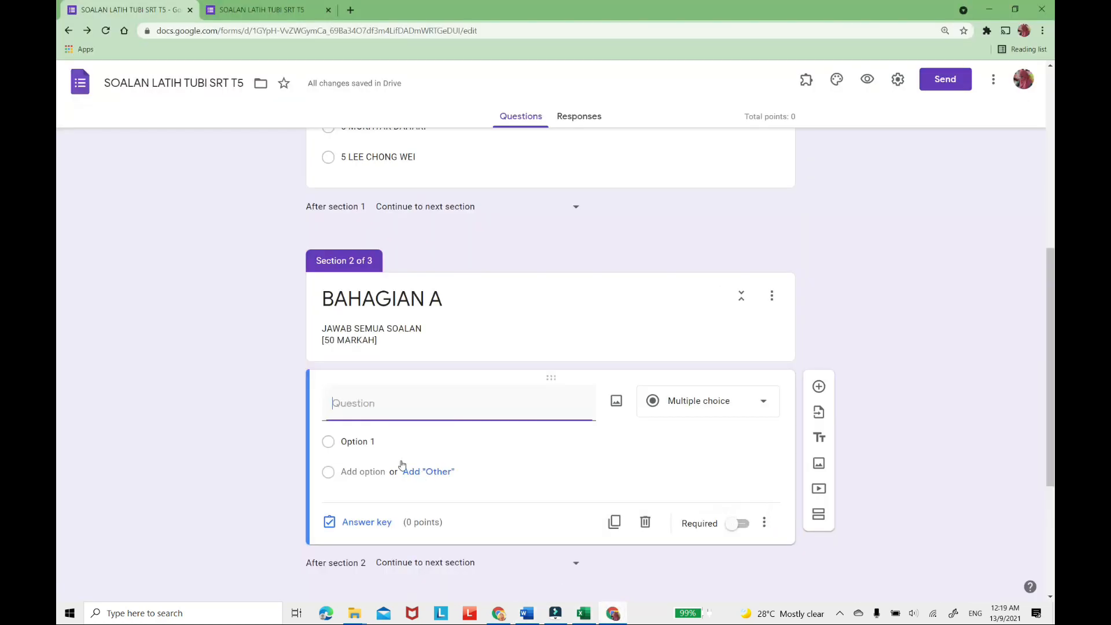
pyautogui.click(337, 406)
pyautogui.hotkey('ctrl', 'v')
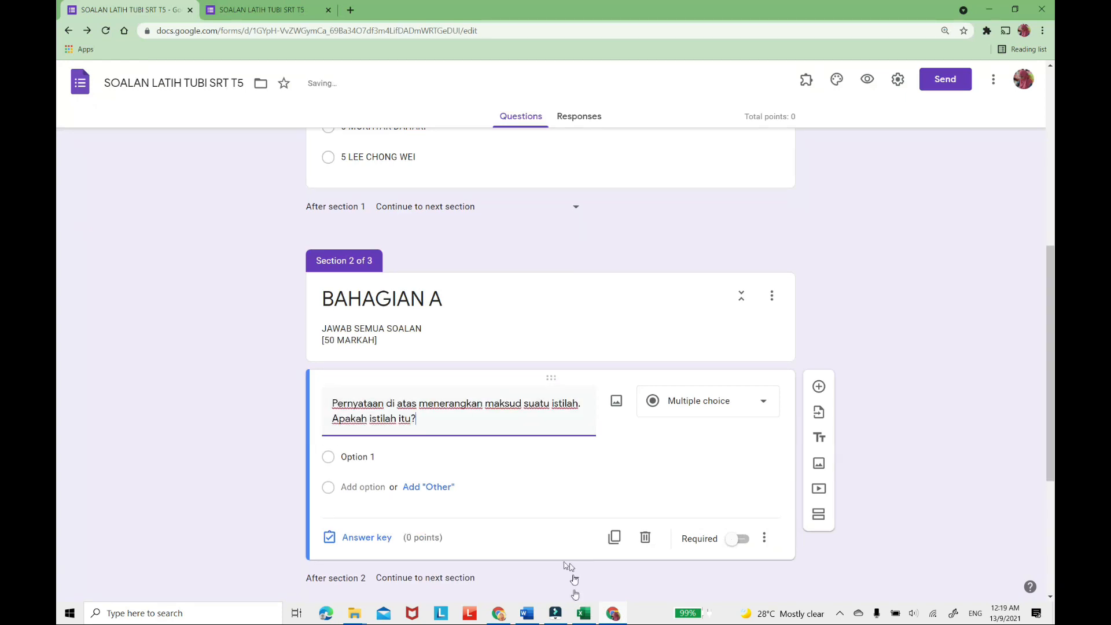
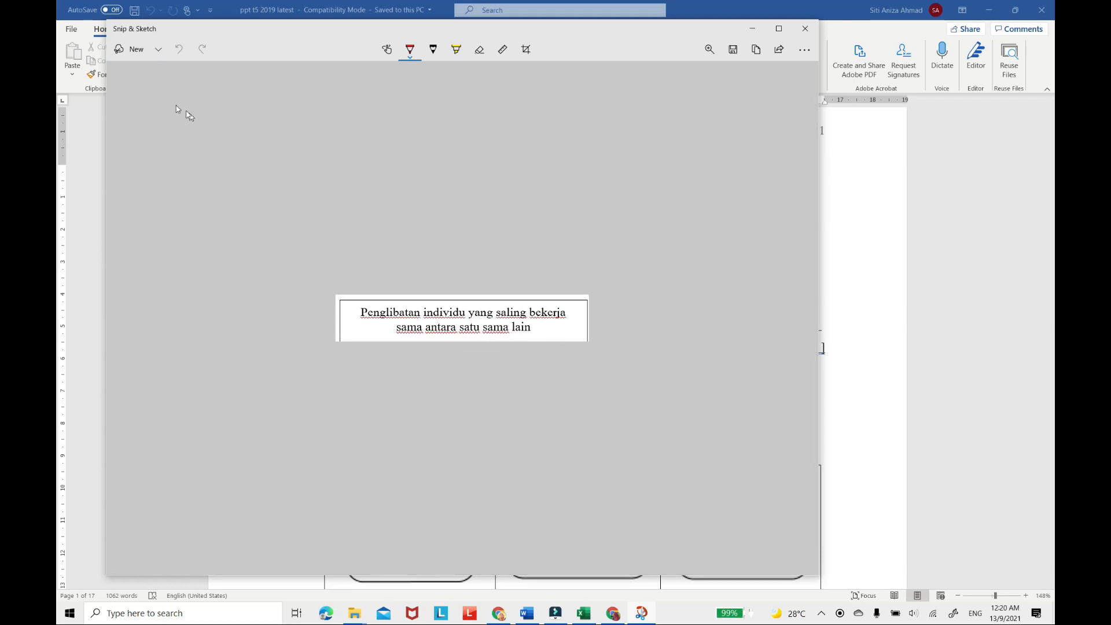
# Retake the snip so that it covers the complete boxed statement above question 1 in the Word paper, and start saving it.
pyautogui.click(137, 51)
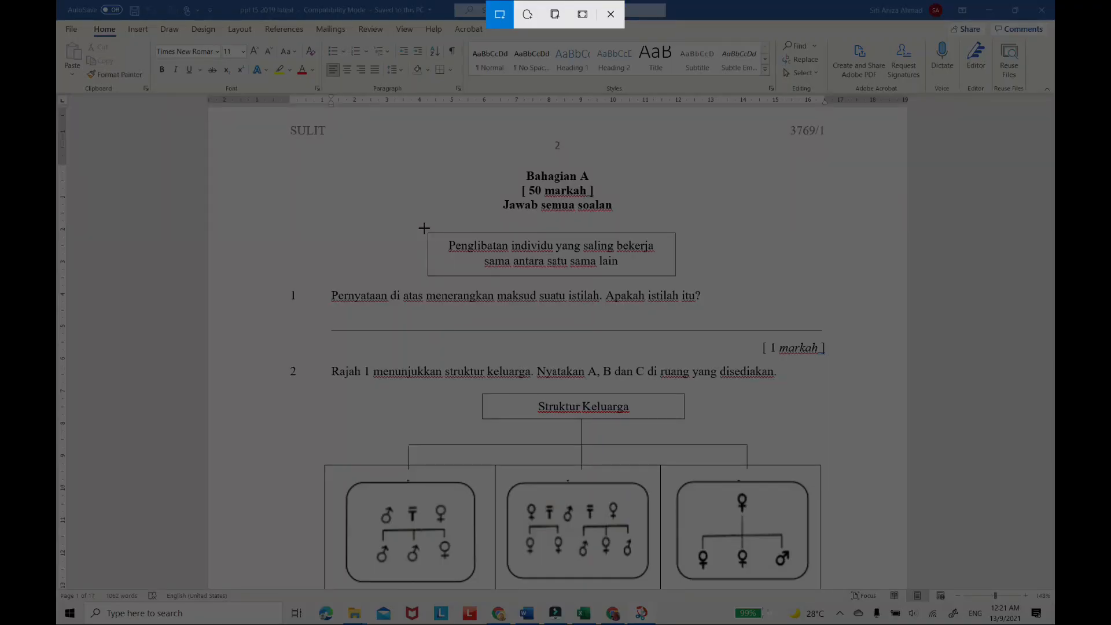
pyautogui.moveTo(424, 227)
pyautogui.mouseDown()
pyautogui.moveTo(549, 286)
pyautogui.moveTo(679, 280)
pyautogui.mouseUp()
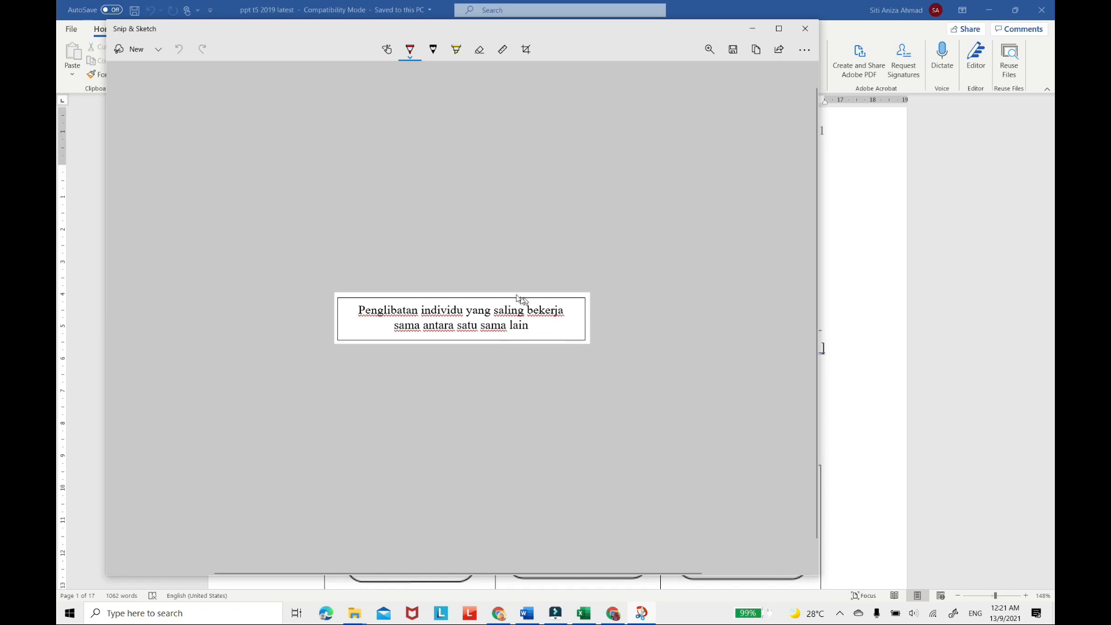
pyautogui.click(733, 50)
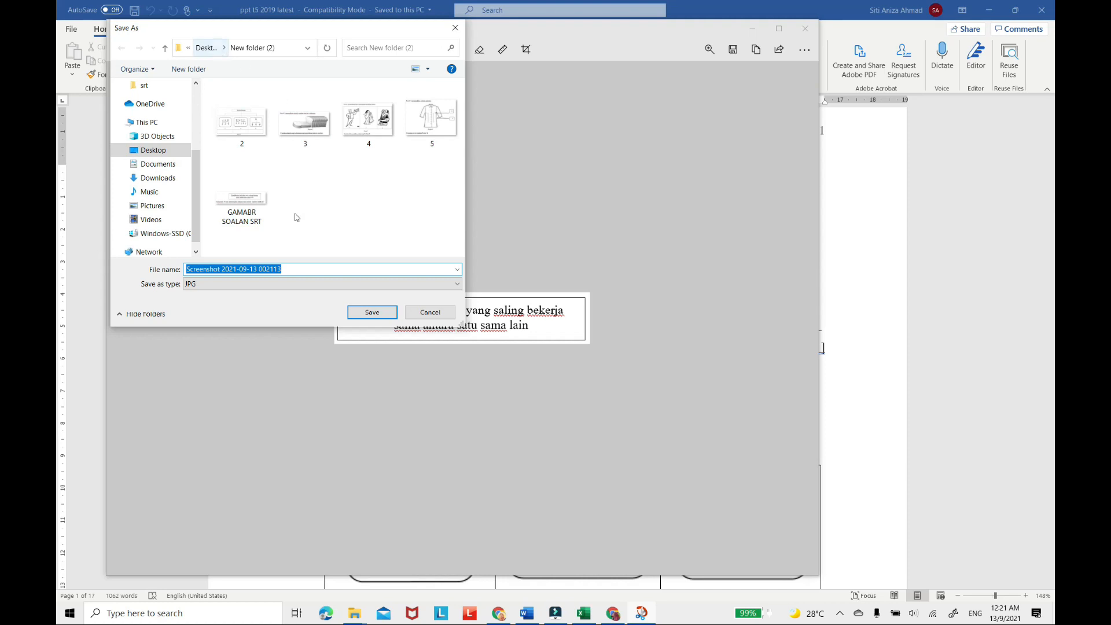
# Create a new folder named "GAMABR DEMO SOALAN" on the Desktop.
pyautogui.click(176, 152)
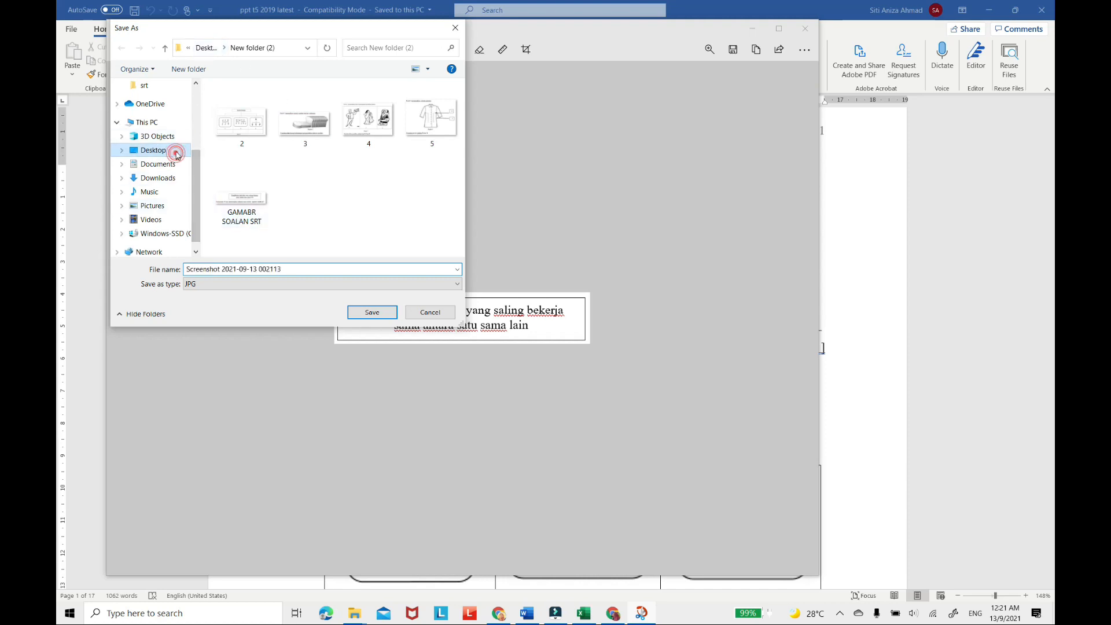
pyautogui.click(188, 69)
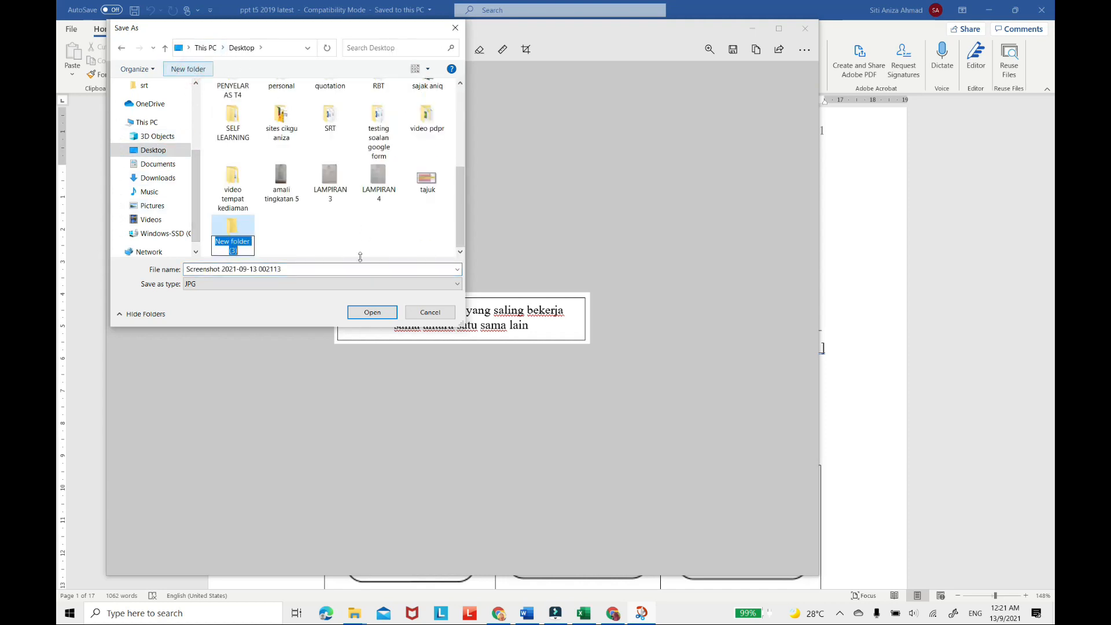
pyautogui.write('DEMO')
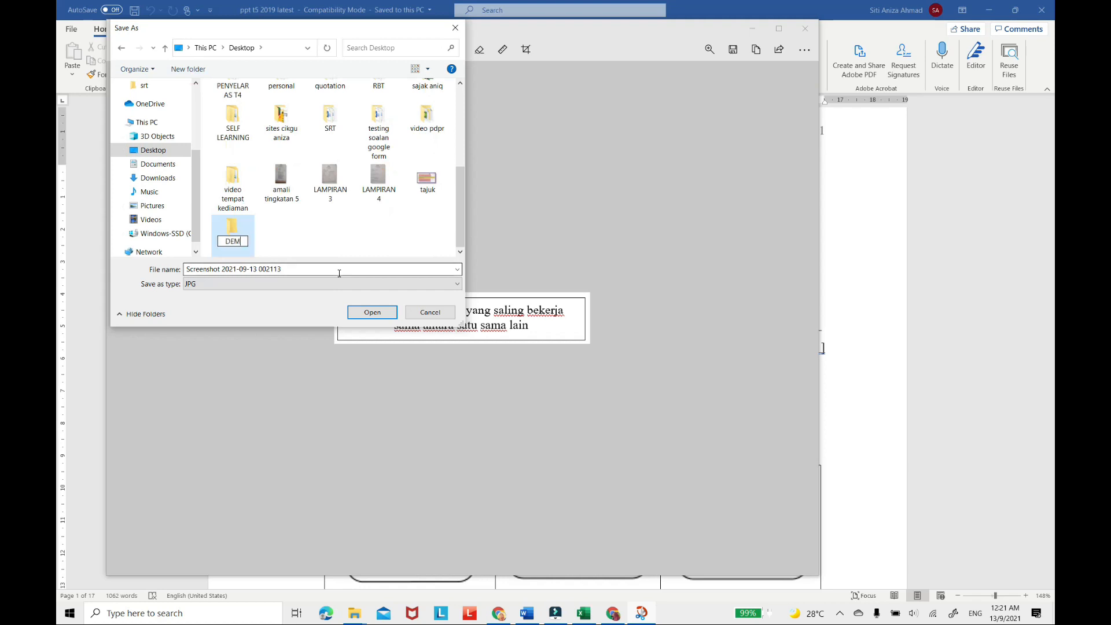
pyautogui.press('BackSpace')
pyautogui.press('BackSpace')
pyautogui.press('BackSpace')
pyautogui.press('BackSpace')
pyautogui.write('GAMABR DEMO SOALAN')
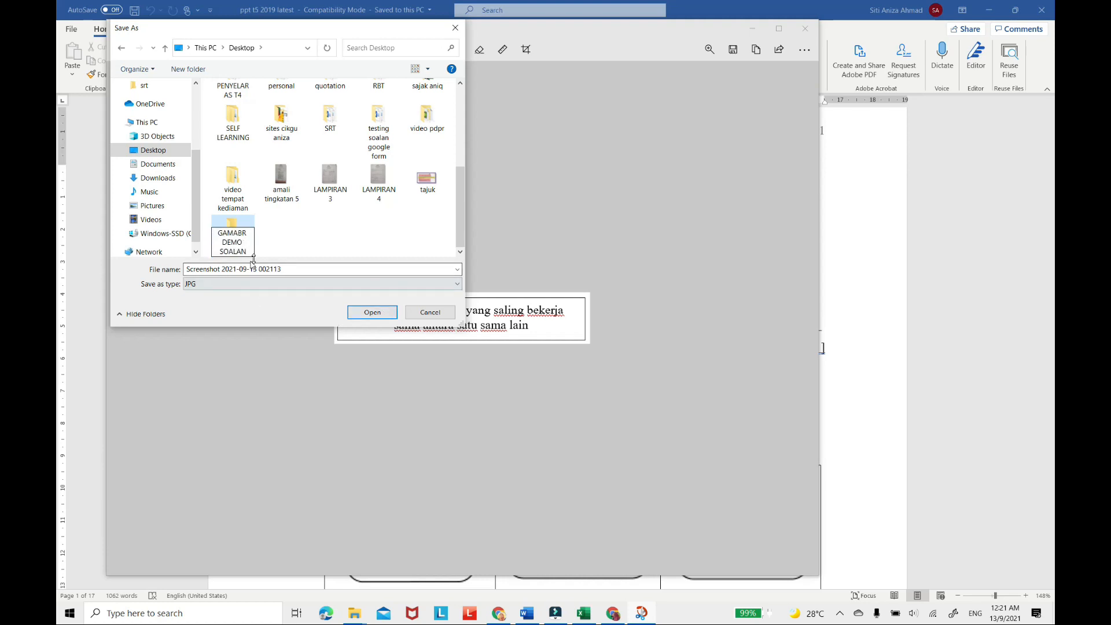
pyautogui.click(279, 270)
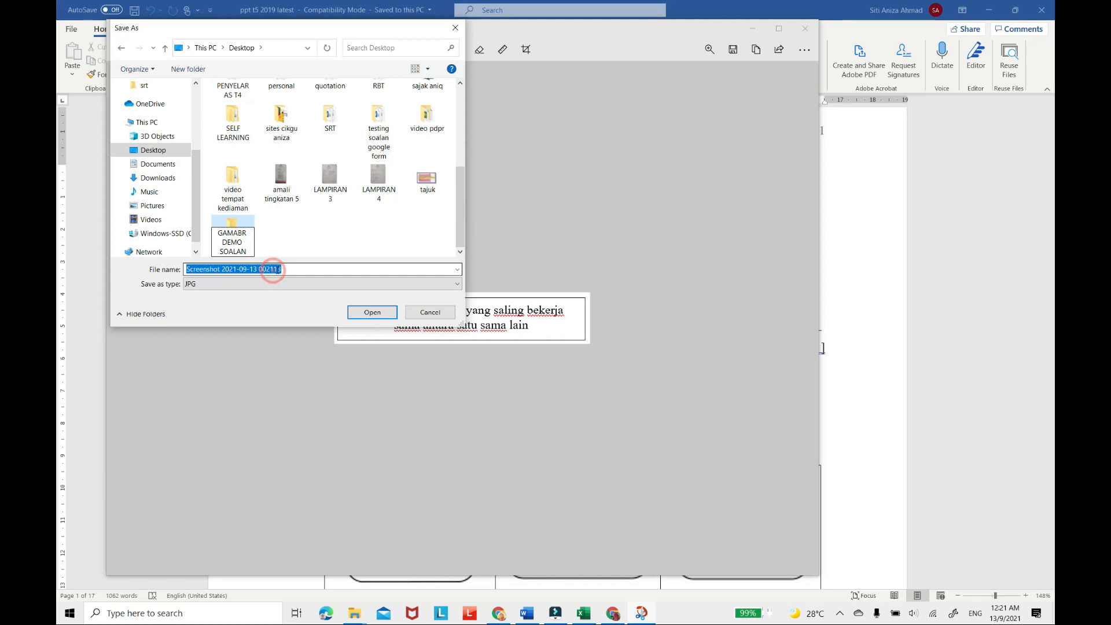
pyautogui.click(310, 226)
# Save the snip as a JPG named "1" inside the GAMABR DEMO SOALAN folder.
pyautogui.doubleClick(237, 227)
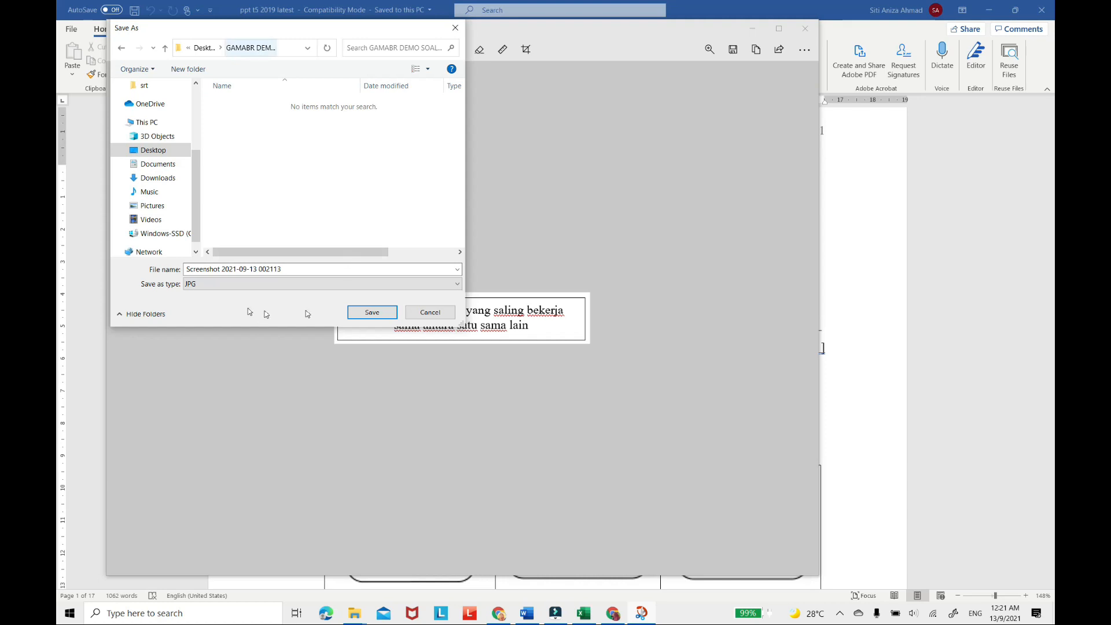
pyautogui.click(292, 269)
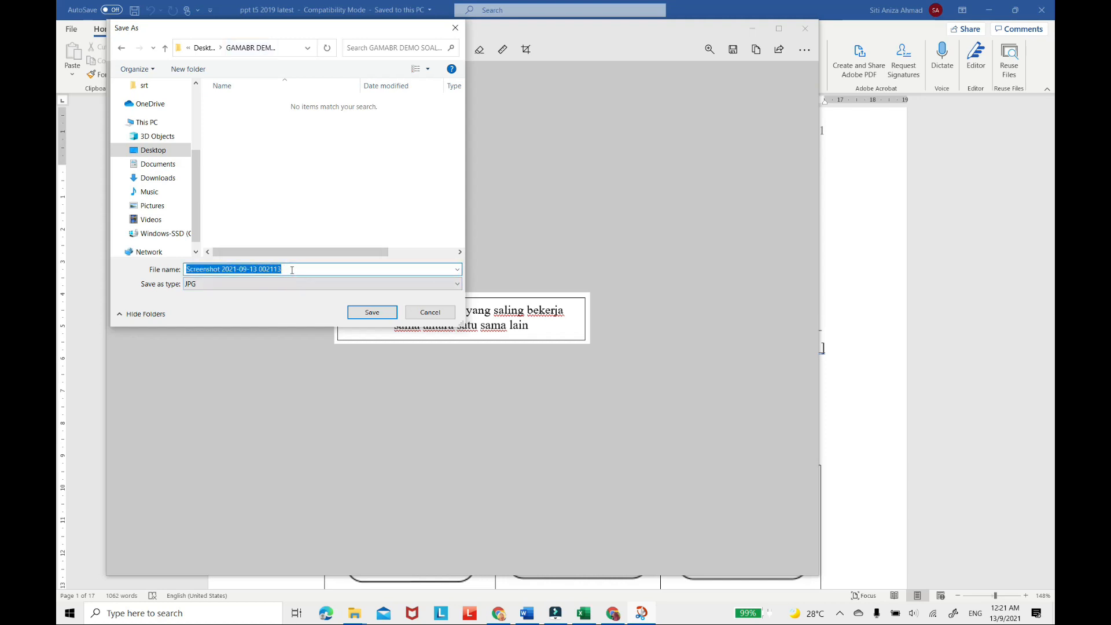
pyautogui.write('1')
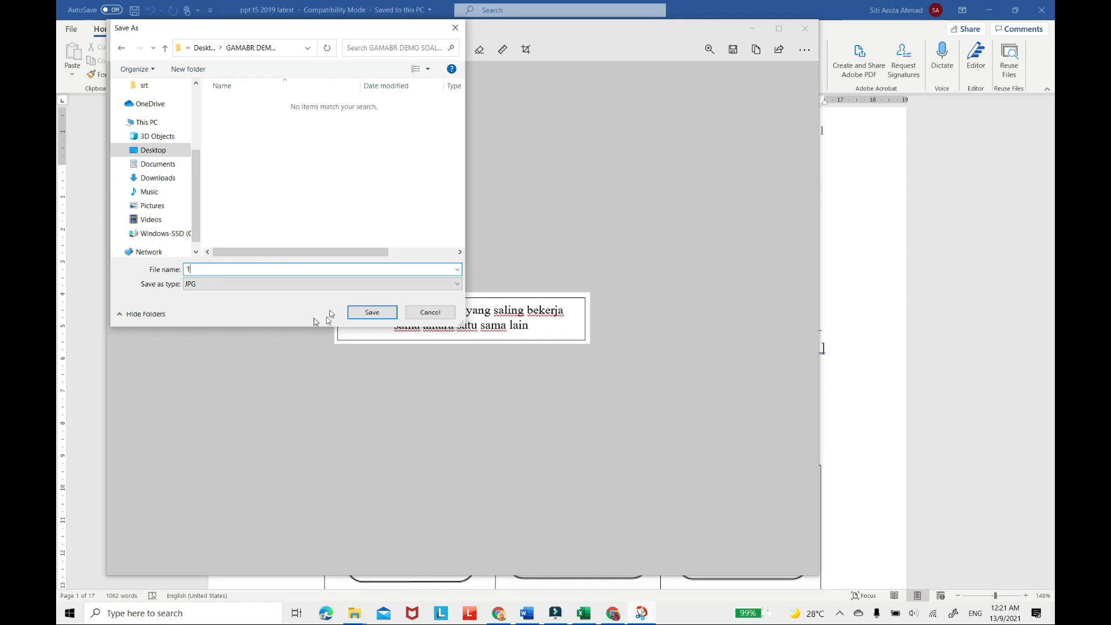
pyautogui.click(372, 313)
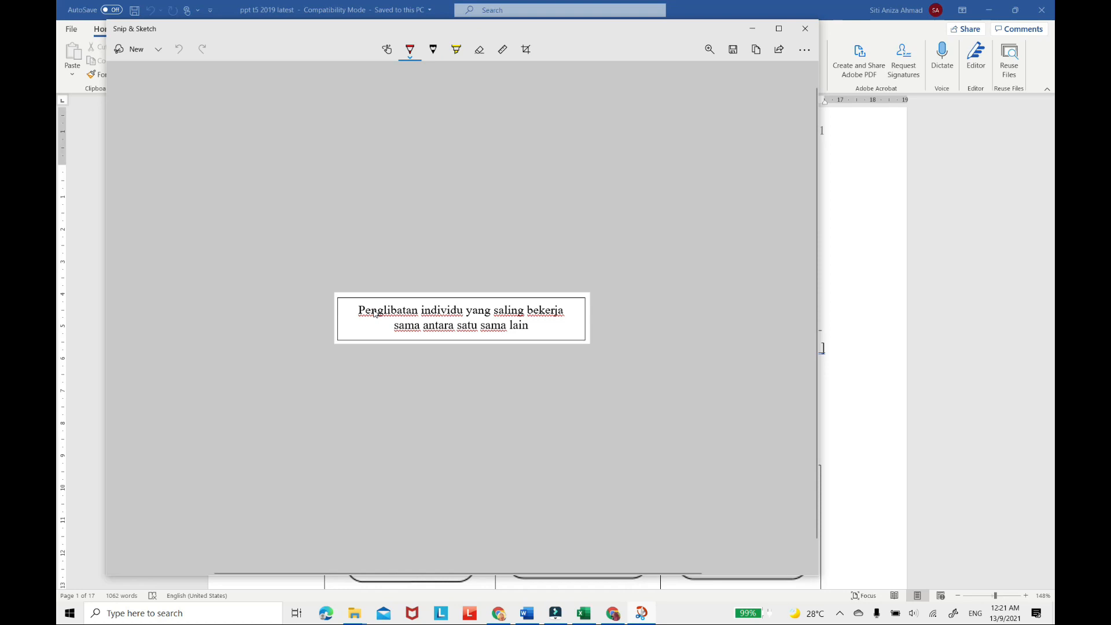
# Switch back to Google Forms, upload image "1" from GAMABR DEMO SOALAN into the first BAHAGIAN A question, and shrink the picture slightly.
pyautogui.click(754, 30)
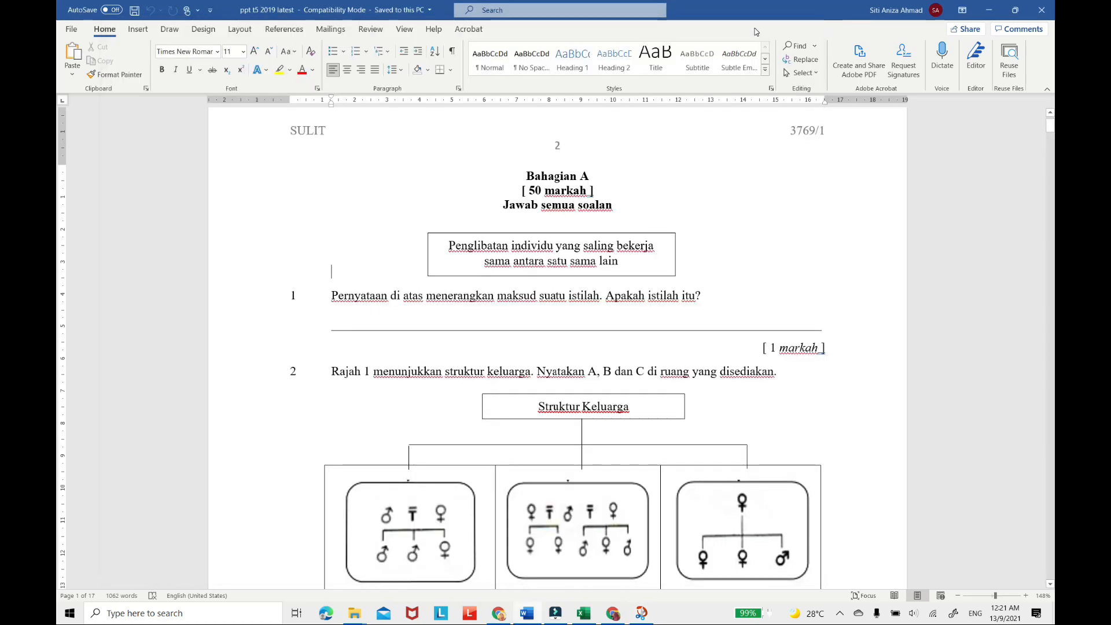
pyautogui.click(988, 9)
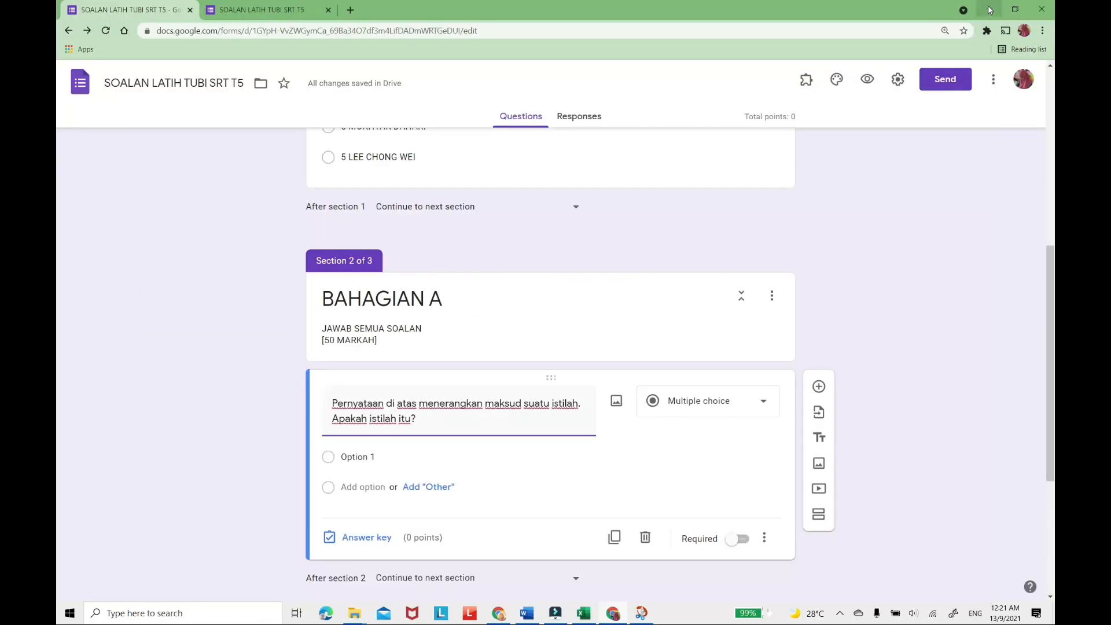
pyautogui.click(616, 407)
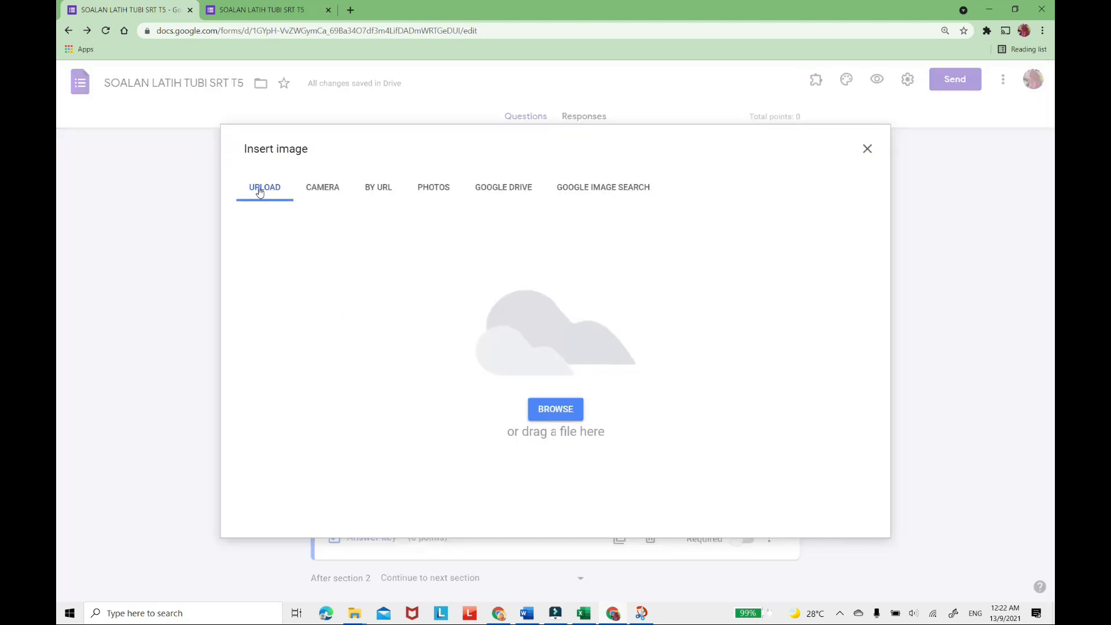
pyautogui.click(561, 412)
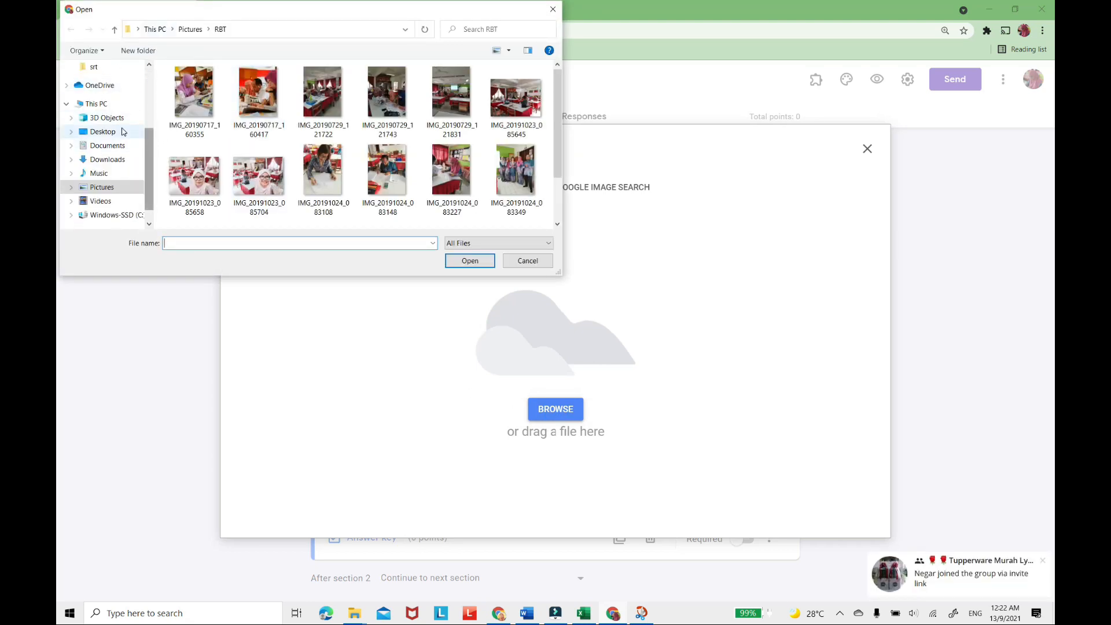
pyautogui.click(127, 132)
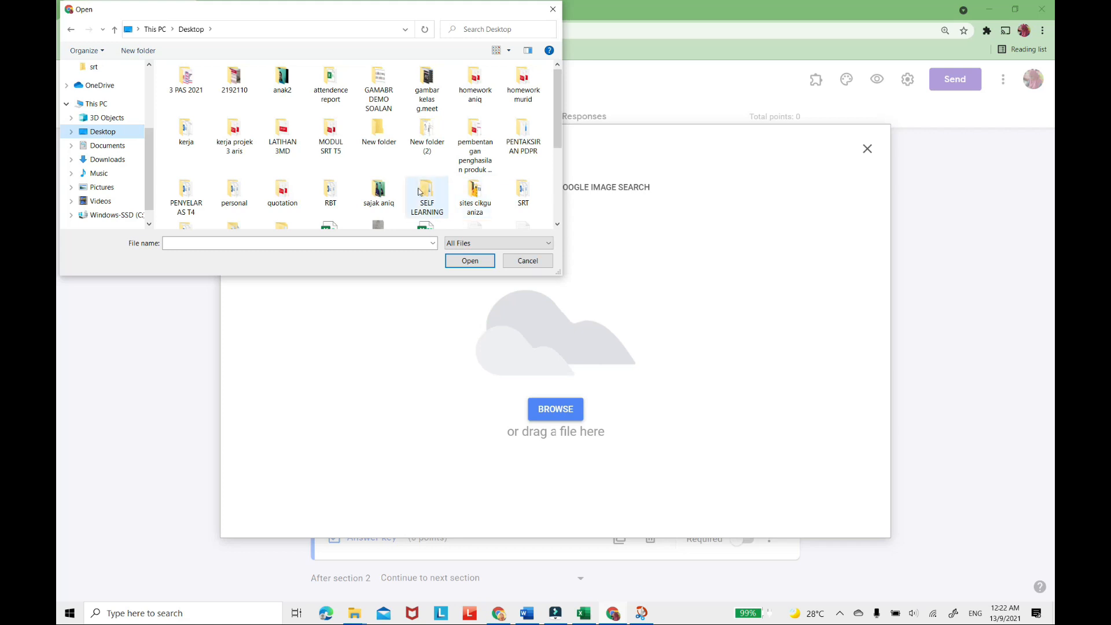
pyautogui.doubleClick(383, 81)
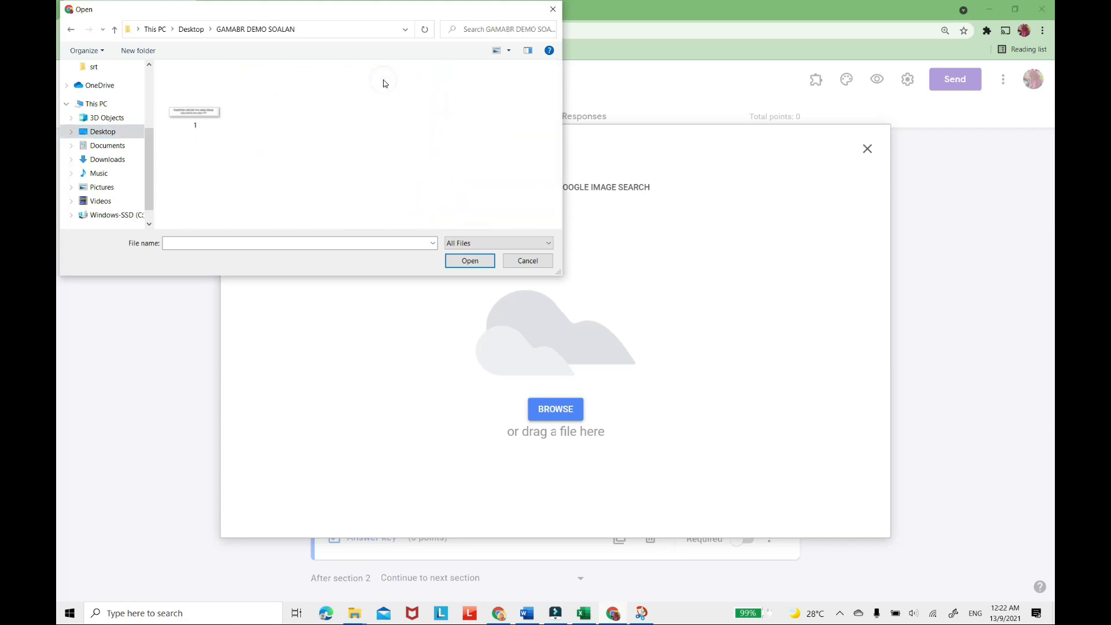
pyautogui.click(195, 118)
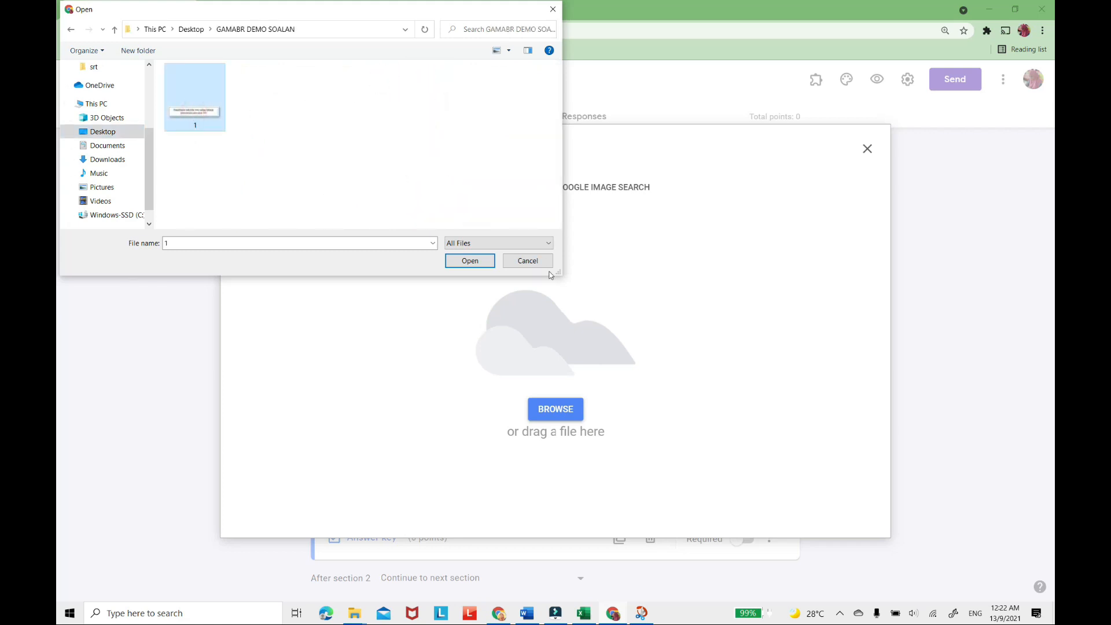
pyautogui.click(460, 259)
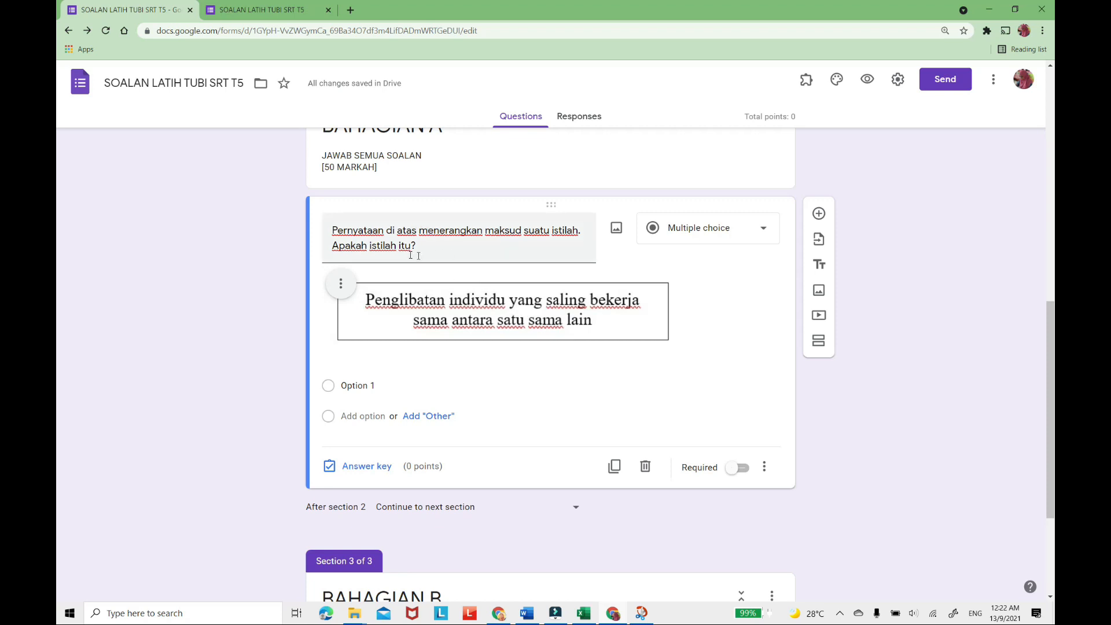
pyautogui.click(503, 328)
pyautogui.moveTo(674, 344); pyautogui.dragTo(573, 320)
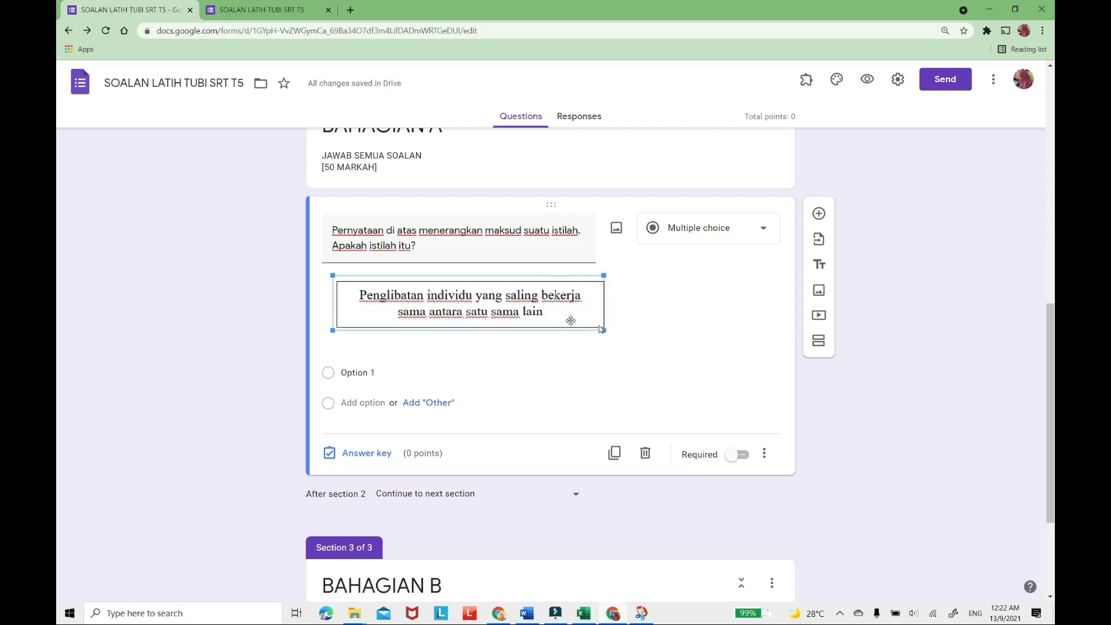
# Prefix the question title with "1." and change its type to Short answer.
pyautogui.click(330, 229)
pyautogui.click(332, 229)
pyautogui.write('1.')
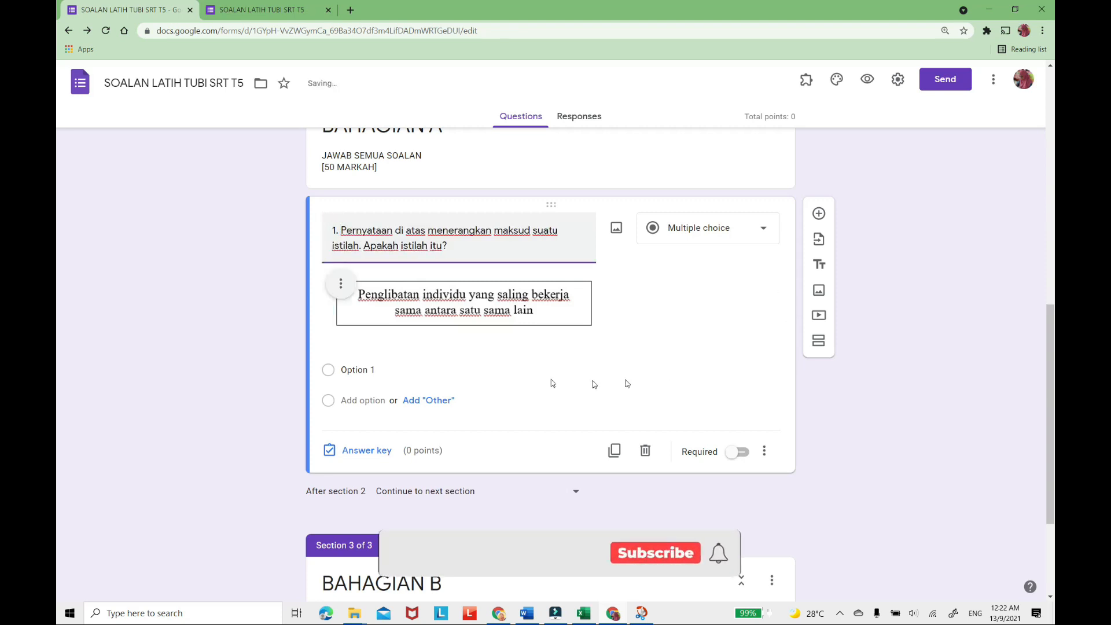
pyautogui.click(766, 235)
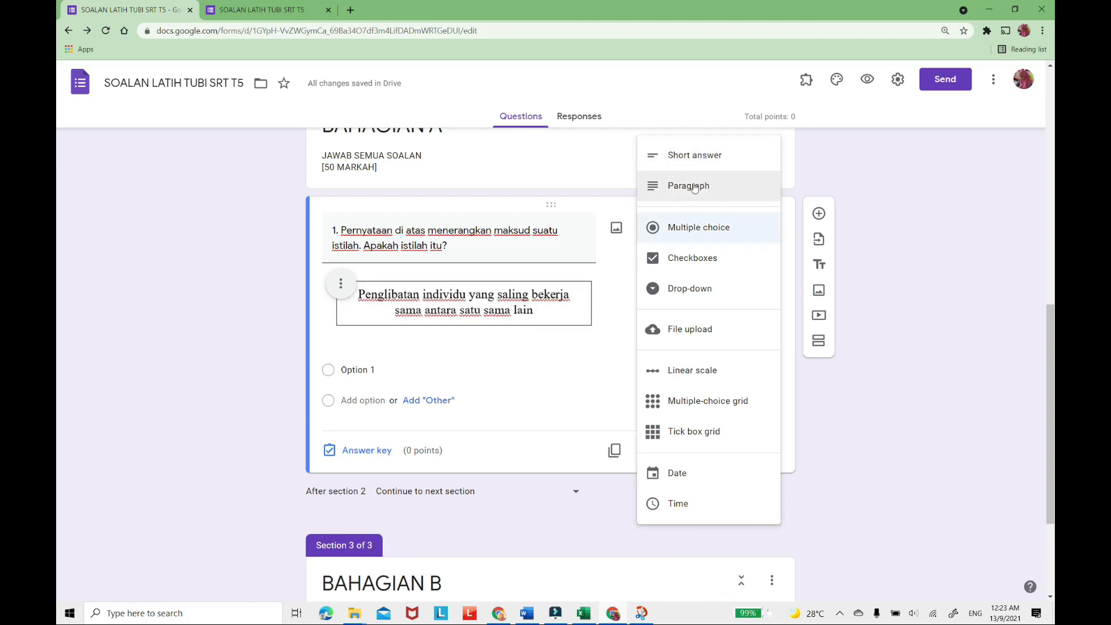
pyautogui.click(695, 154)
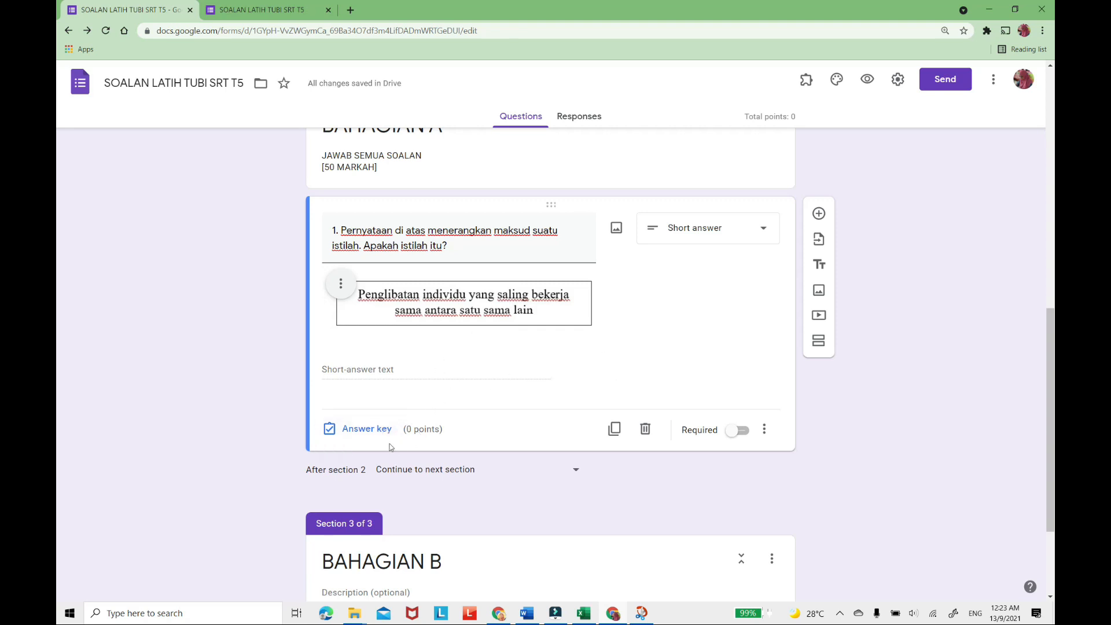
# Assign 1 point to question 1 in its answer key and make the question required.
pyautogui.click(357, 431)
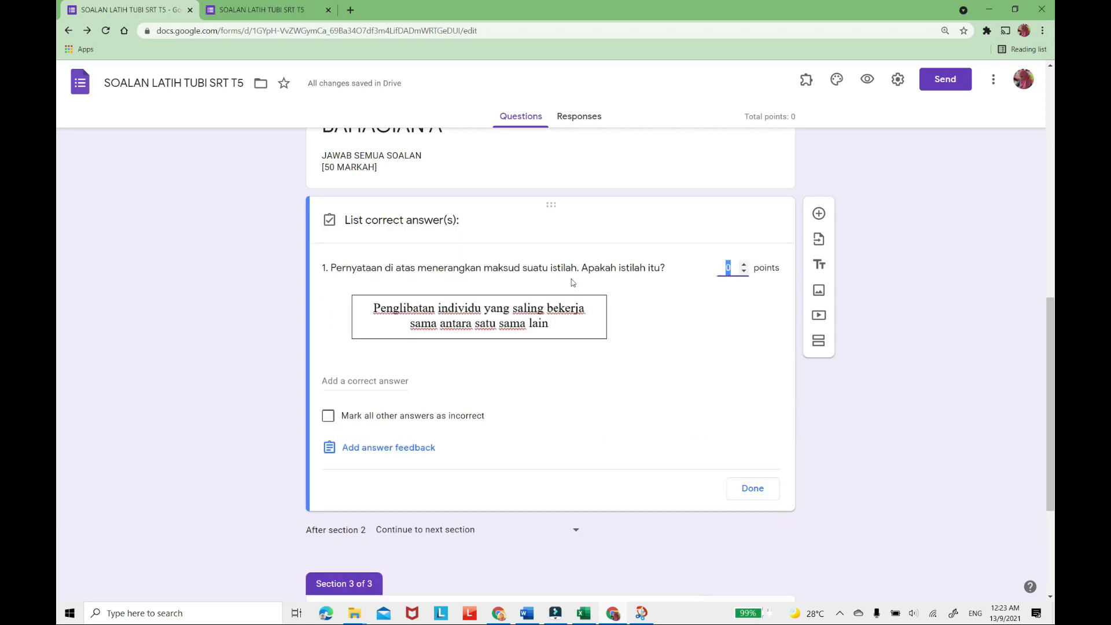
pyautogui.click(745, 265)
pyautogui.click(762, 494)
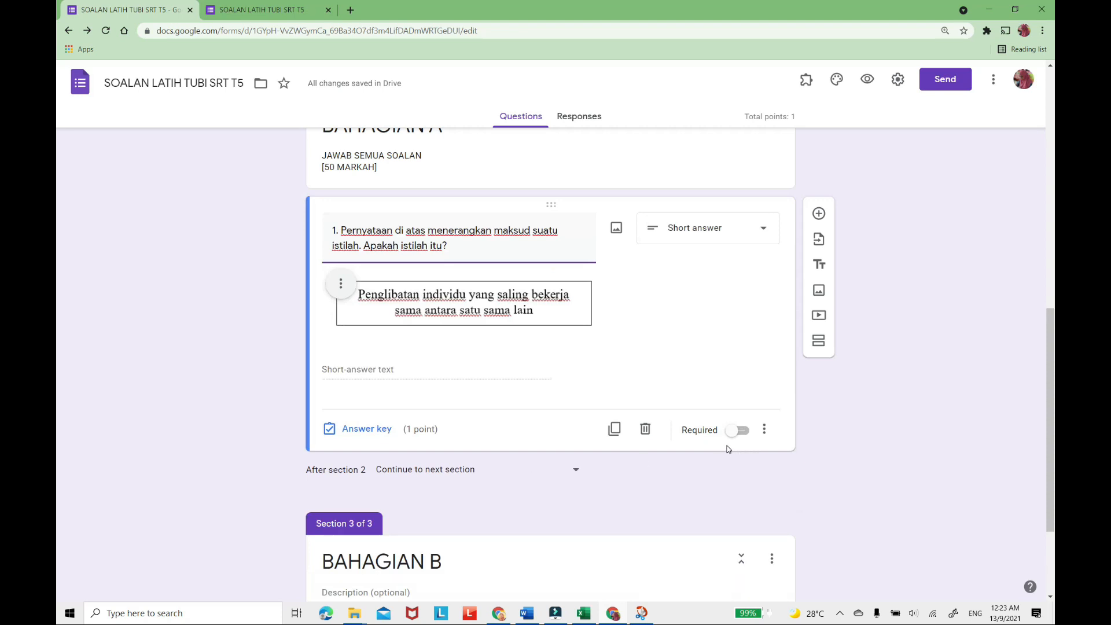
pyautogui.click(746, 432)
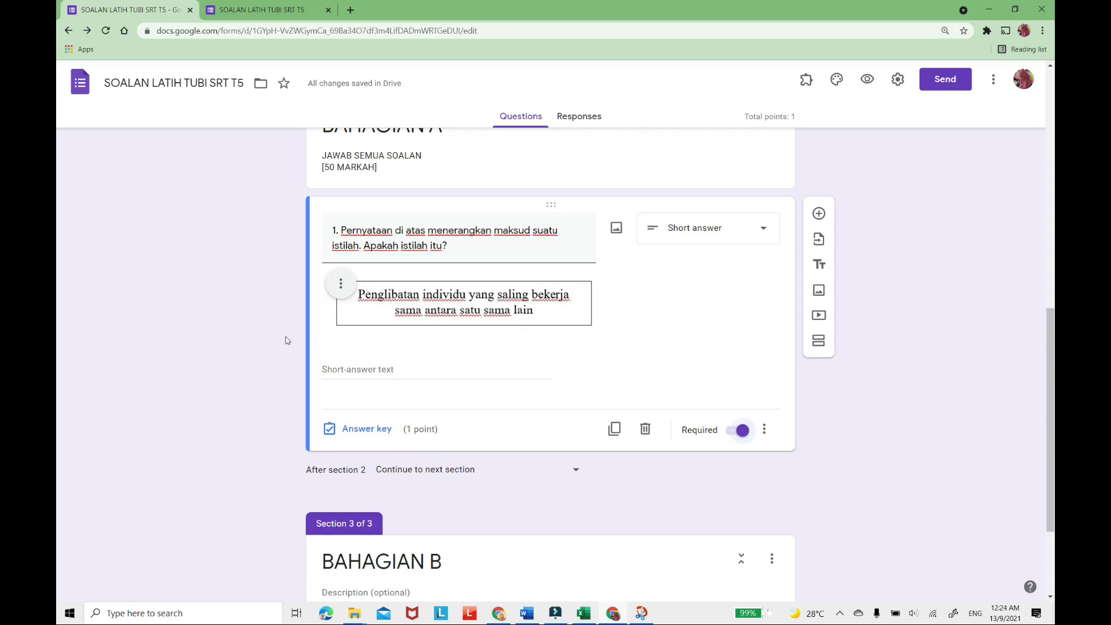
# Add a blank question below question 1, and snip the Struktur Keluarga diagram with its Rajah 1 caption from the Word paper.
pyautogui.click(818, 215)
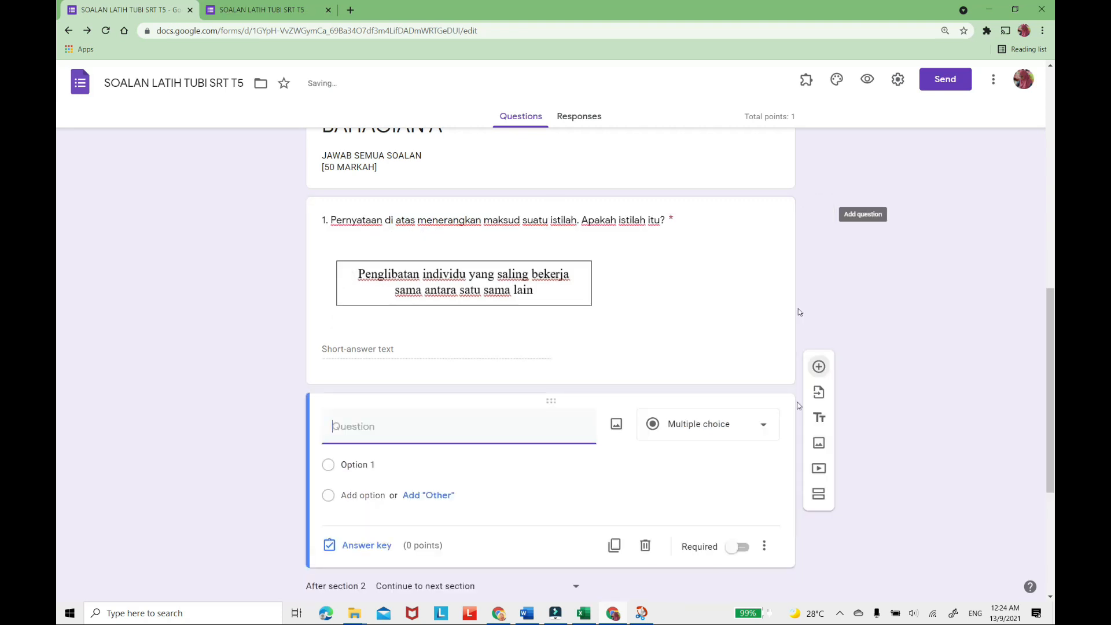
pyautogui.click(533, 617)
pyautogui.scroll(-3, 557, 335)
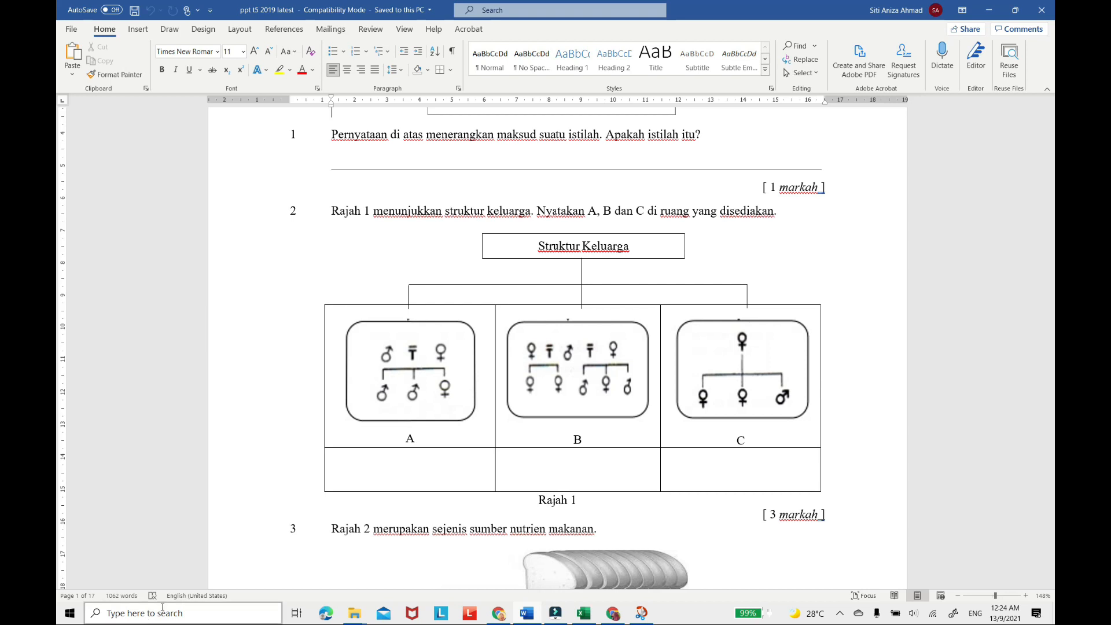
pyautogui.click(640, 613)
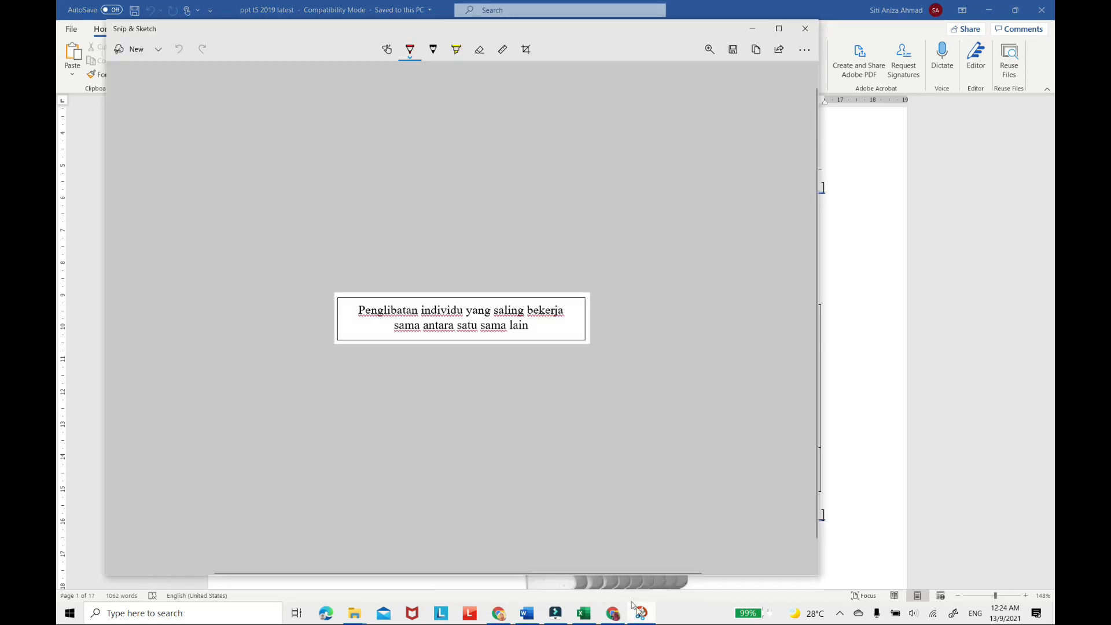
pyautogui.click(138, 56)
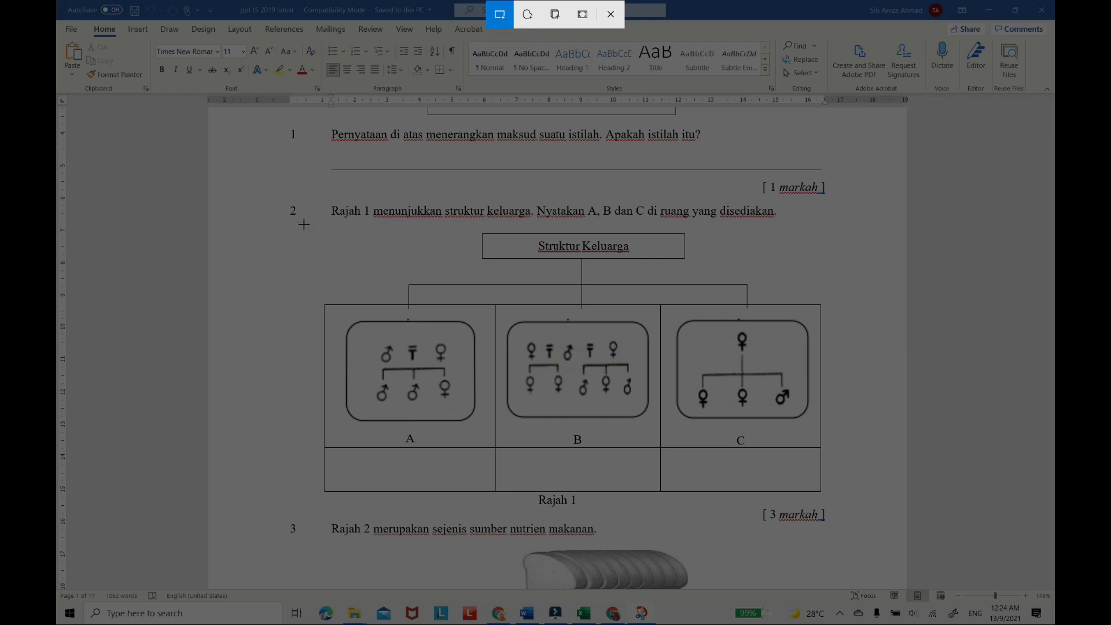
pyautogui.moveTo(310, 228)
pyautogui.mouseDown()
pyautogui.moveTo(651, 354)
pyautogui.moveTo(717, 433)
pyautogui.moveTo(784, 489)
pyautogui.moveTo(842, 504)
pyautogui.moveTo(833, 510)
pyautogui.mouseUp()
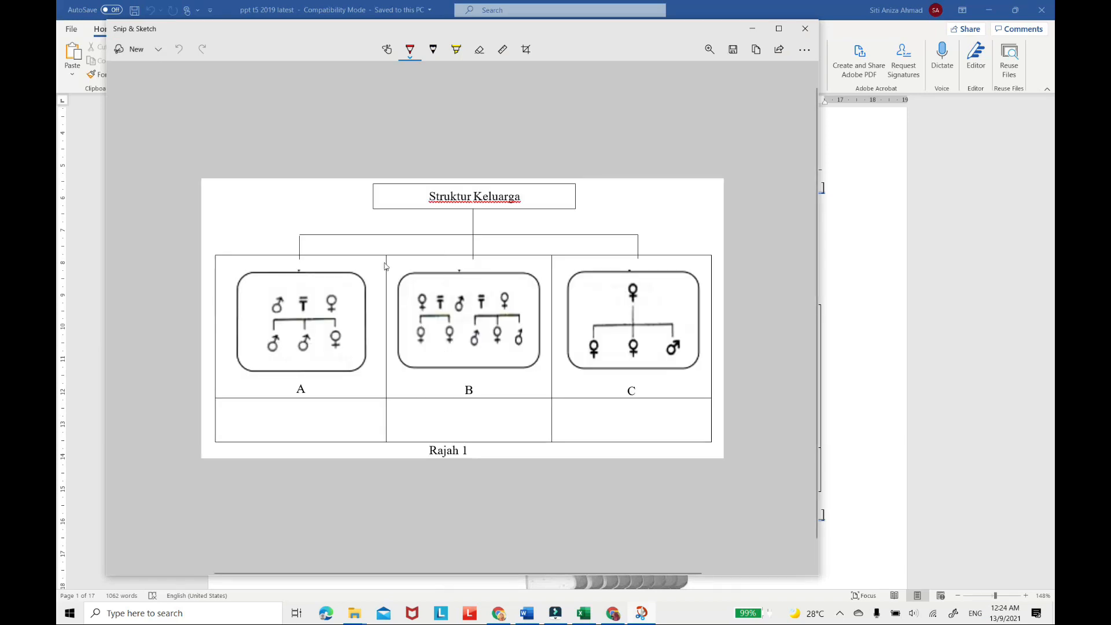
# Save the family structure snip as a JPG named "2" in the GAMABR DEMO SOALAN folder.
pyautogui.click(733, 52)
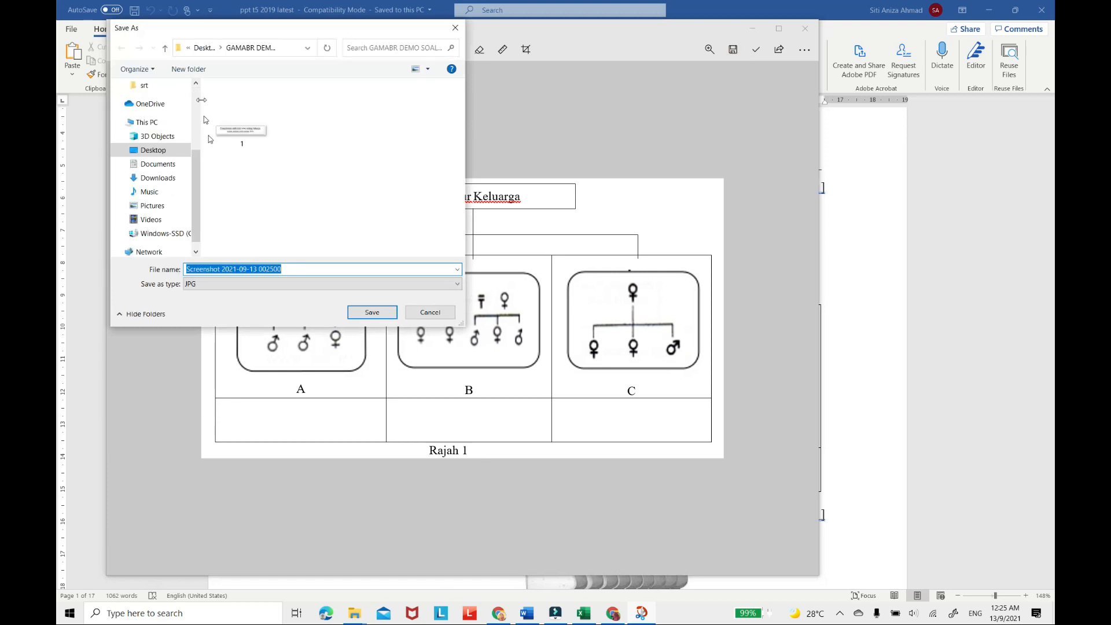
pyautogui.write('2')
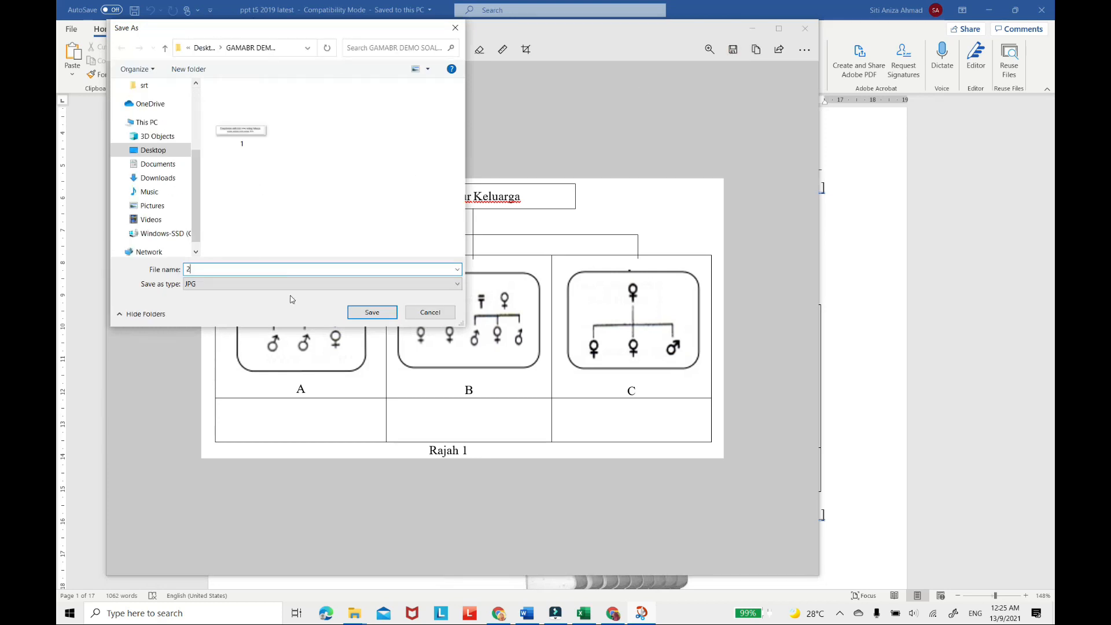
pyautogui.click(371, 313)
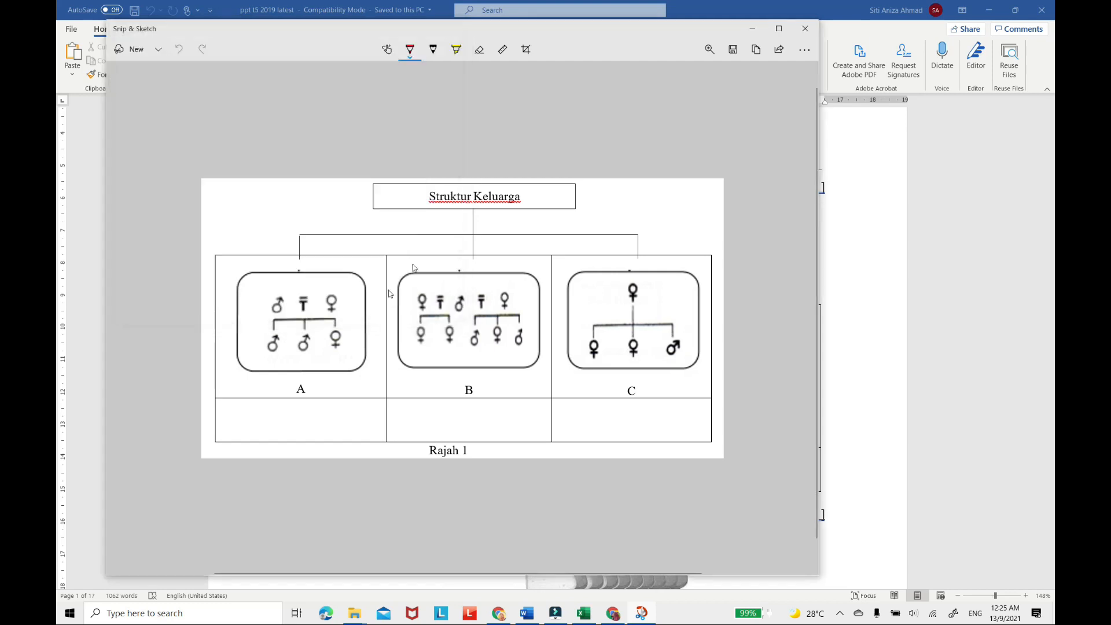
# Copy question 2's text from the Word paper into the blank question's title in the form, prefixed with "2.".
pyautogui.click(806, 29)
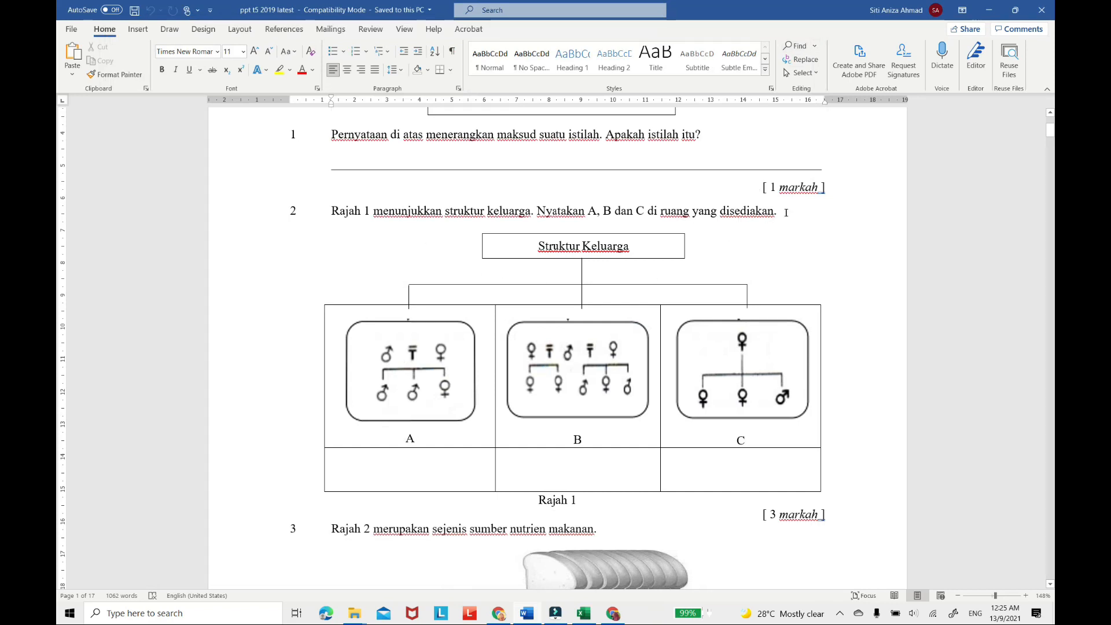
pyautogui.moveTo(783, 212); pyautogui.dragTo(329, 206)
pyautogui.hotkey('ctrl', 'c')
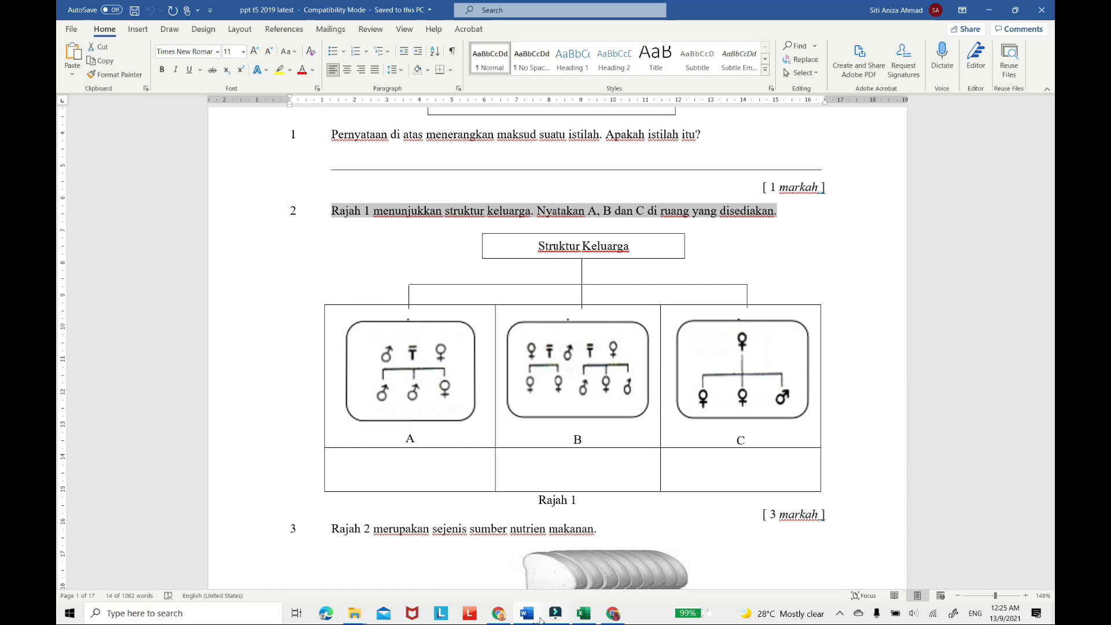
pyautogui.click(614, 615)
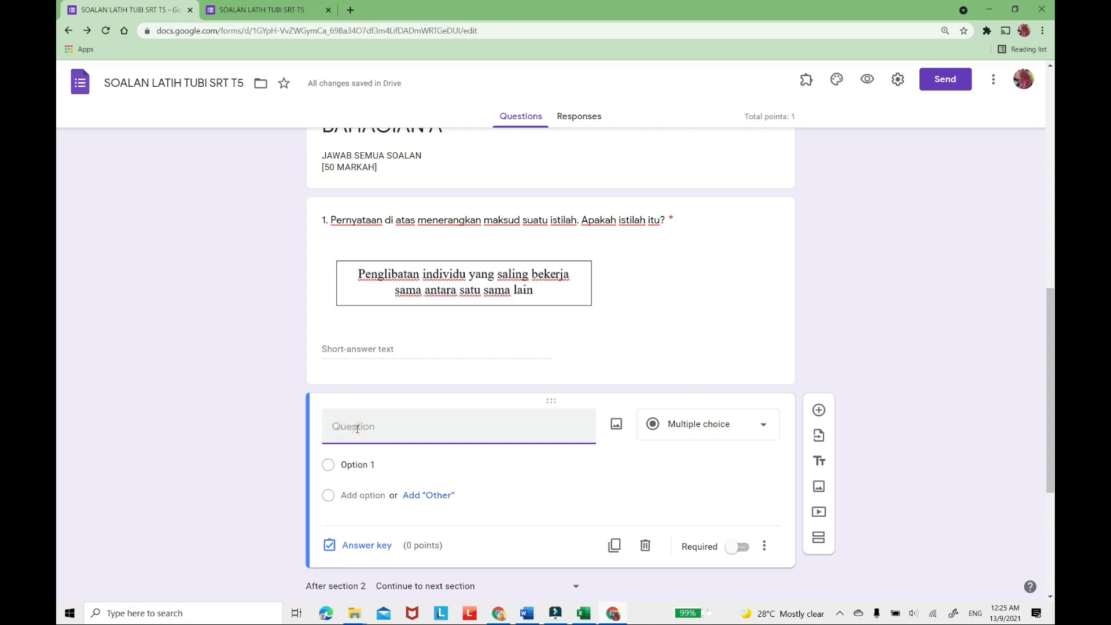
pyautogui.hotkey('ctrl', 'v')
pyautogui.click(334, 427)
pyautogui.write('2.')
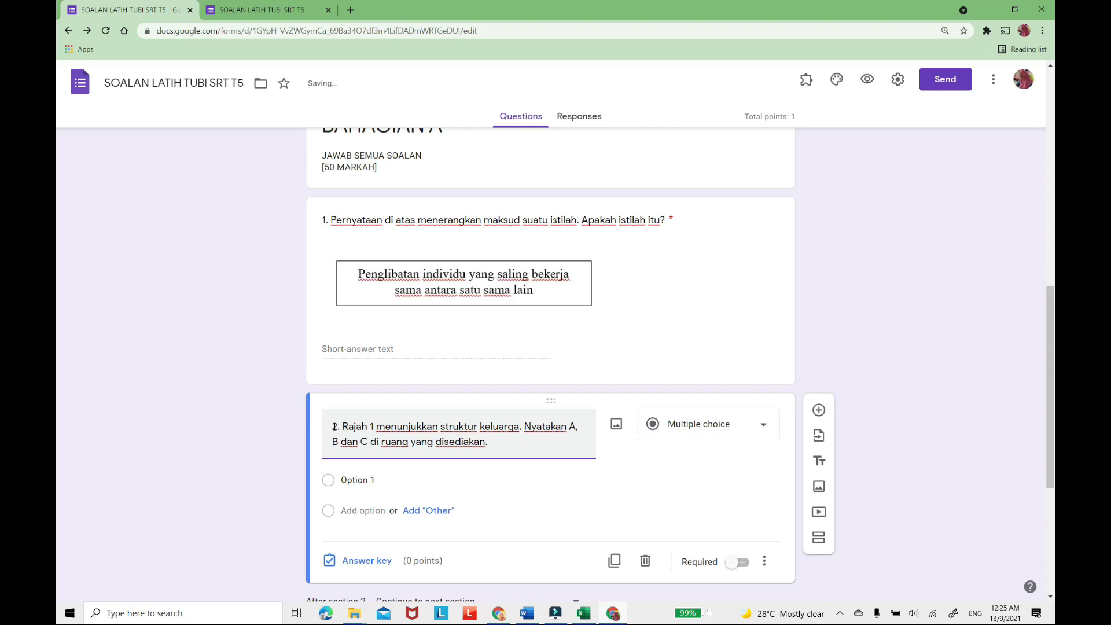
# Upload the saved Struktur Keluarga image into question 2 and shrink it slightly from its inserted size.
pyautogui.click(616, 424)
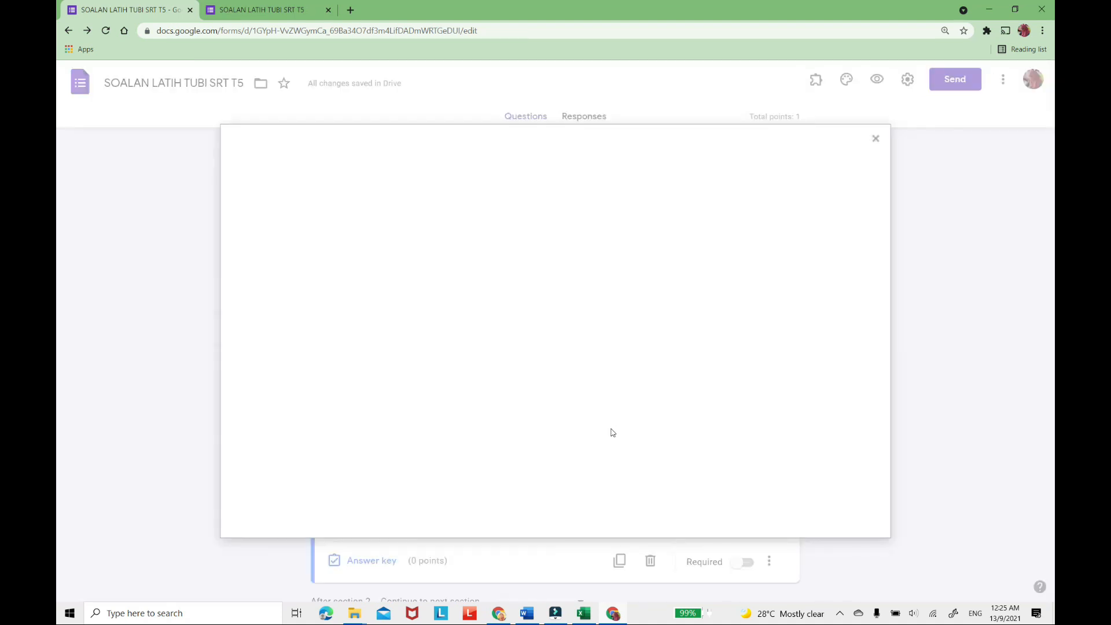
pyautogui.click(562, 411)
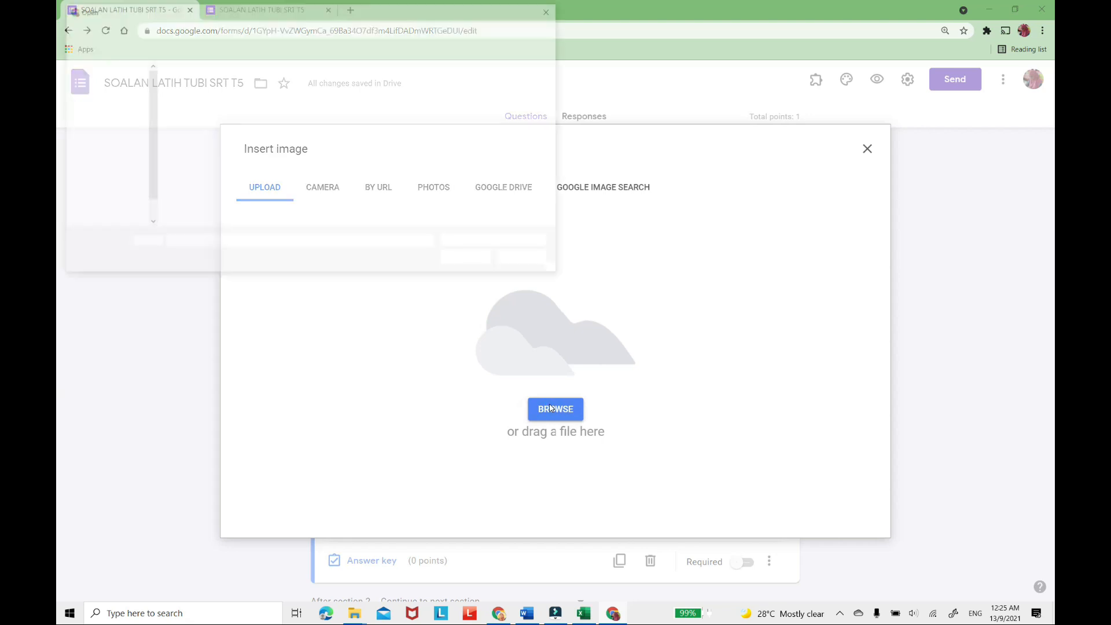
pyautogui.click(250, 109)
pyautogui.click(470, 260)
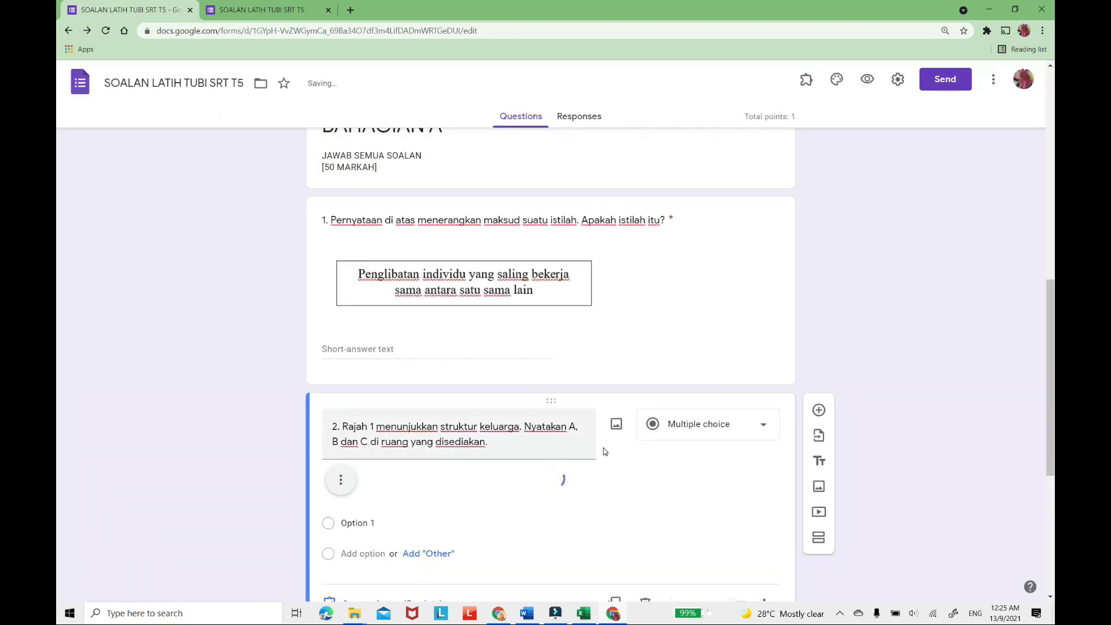
pyautogui.scroll(-4, 602, 451)
pyautogui.click(602, 423)
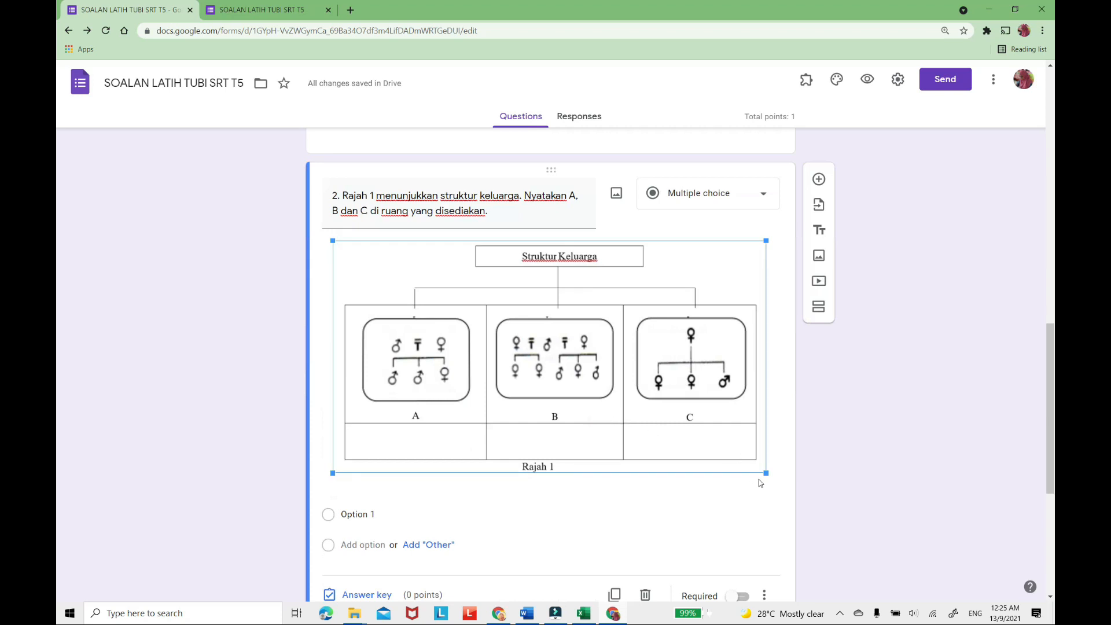
pyautogui.moveTo(766, 473); pyautogui.dragTo(741, 462)
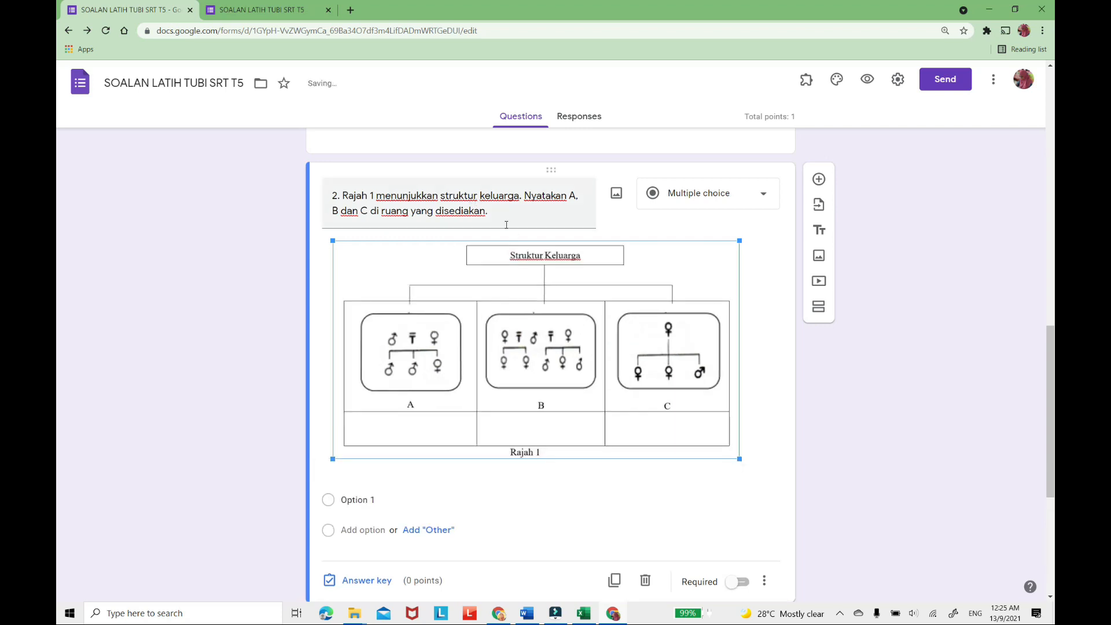
pyautogui.moveTo(739, 458)
pyautogui.mouseDown()
pyautogui.moveTo(766, 469)
pyautogui.moveTo(755, 467)
pyautogui.mouseUp()
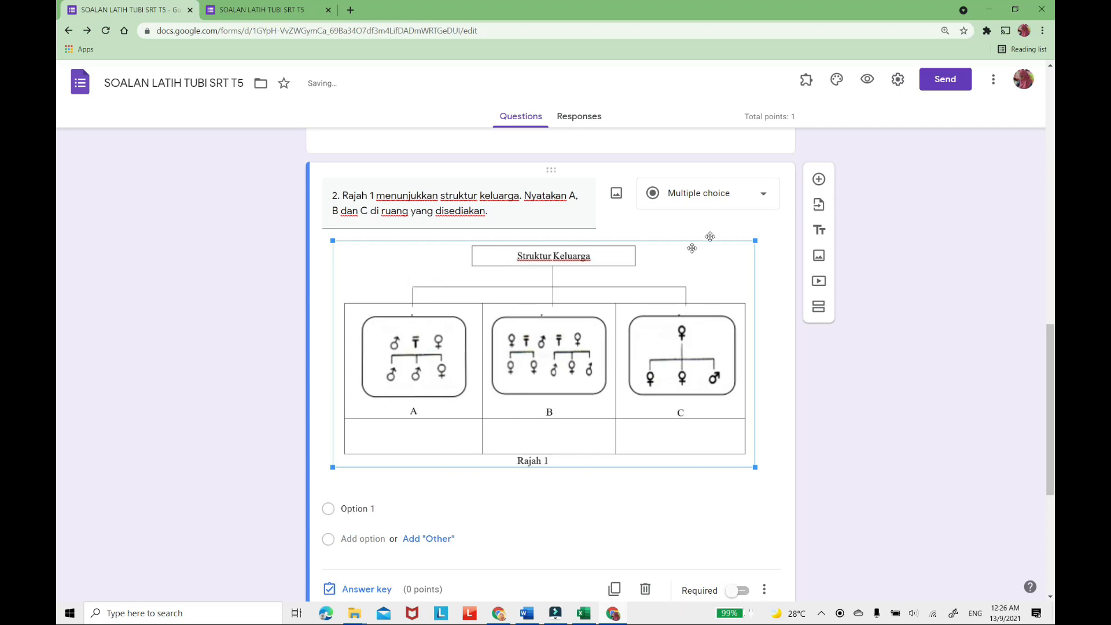
# Change question 2 to Short answer and assign it 3 points in its answer key.
pyautogui.click(764, 196)
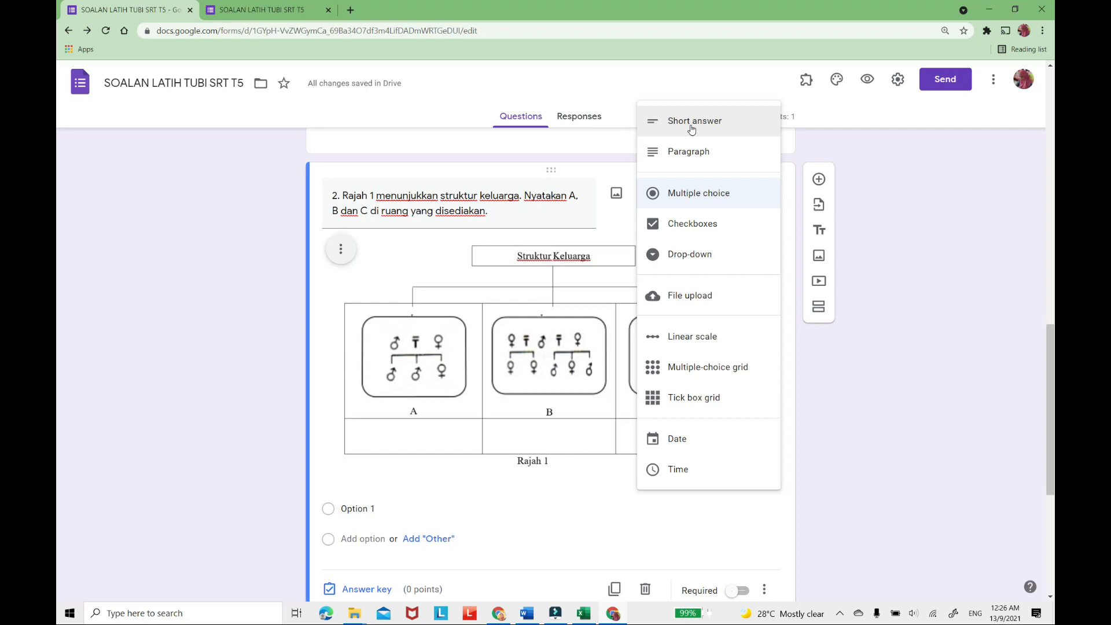
pyautogui.click(692, 123)
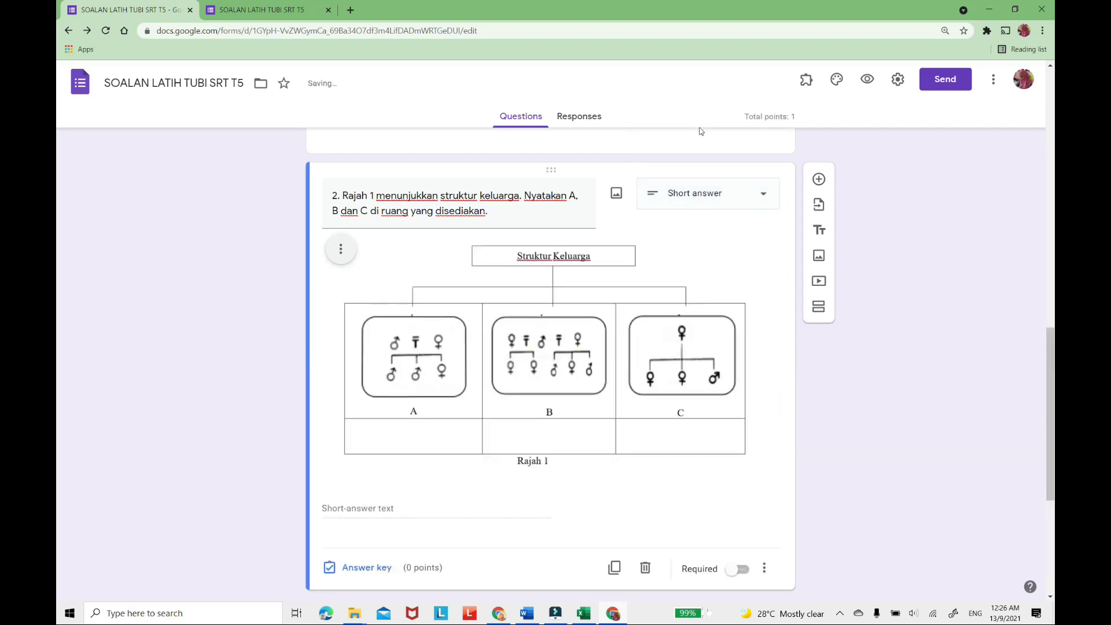
pyautogui.scroll(-2, 577, 444)
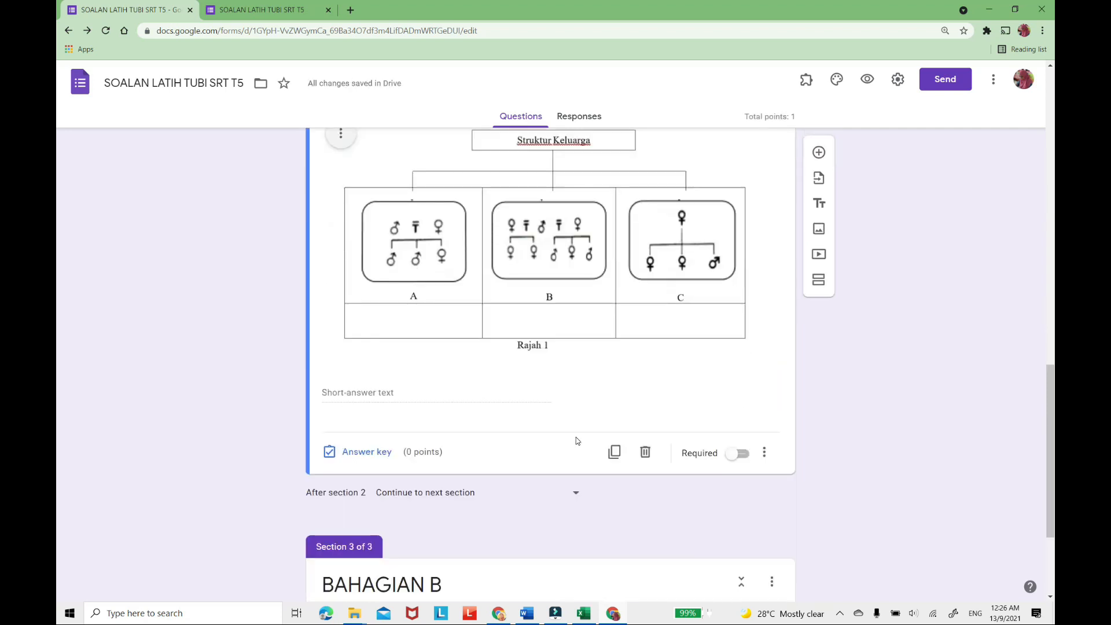
pyautogui.scroll(1, 576, 441)
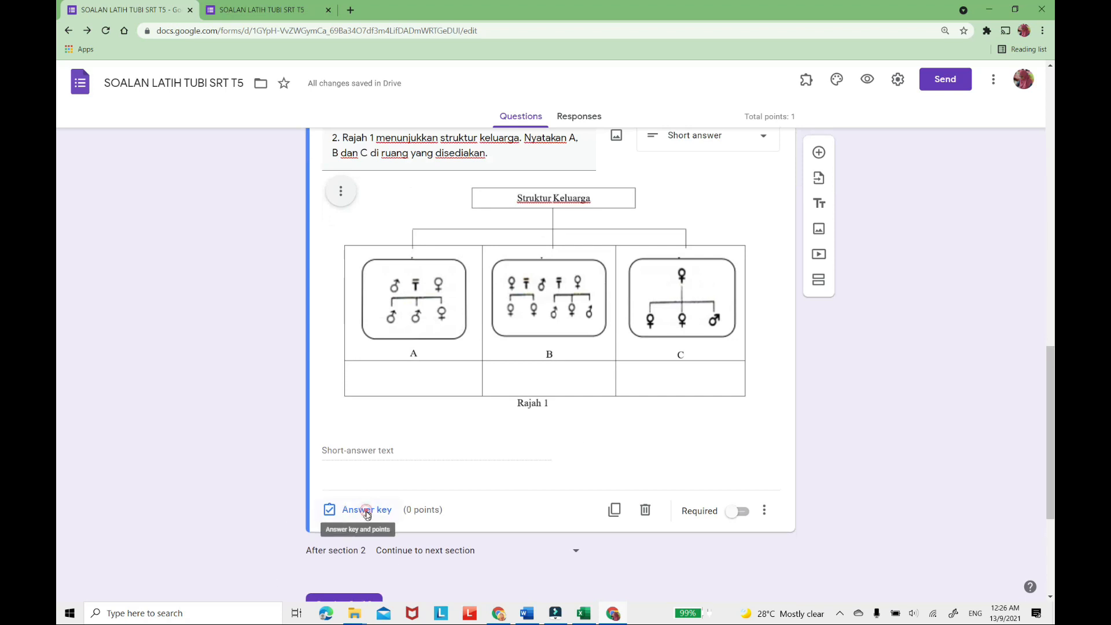
pyautogui.click(366, 510)
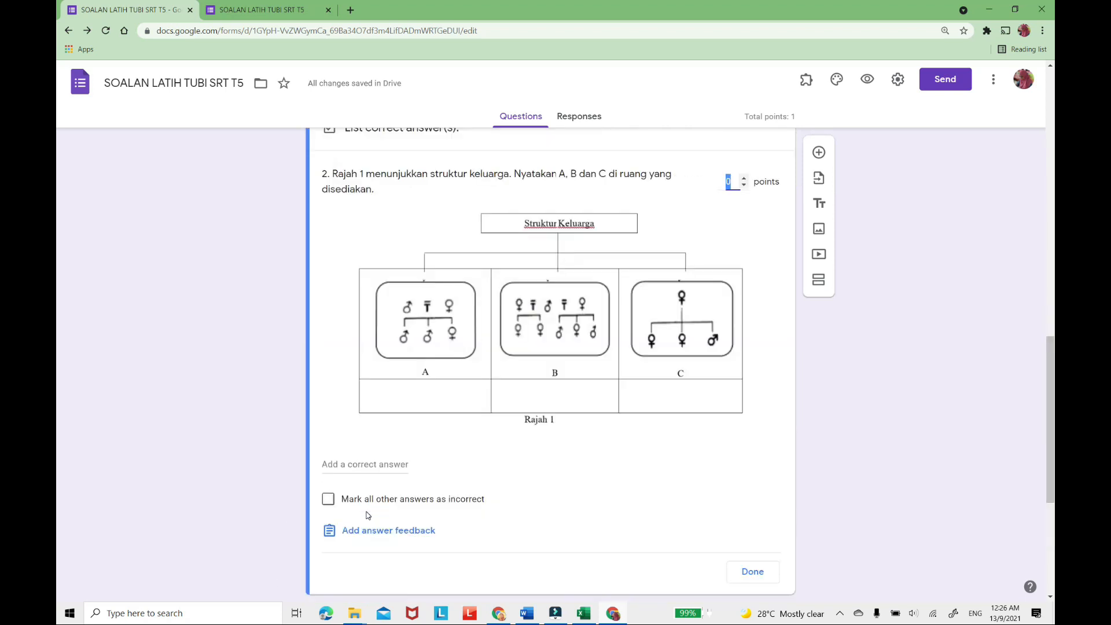
pyautogui.click(744, 178)
pyautogui.click(745, 177)
pyautogui.click(744, 177)
pyautogui.click(753, 573)
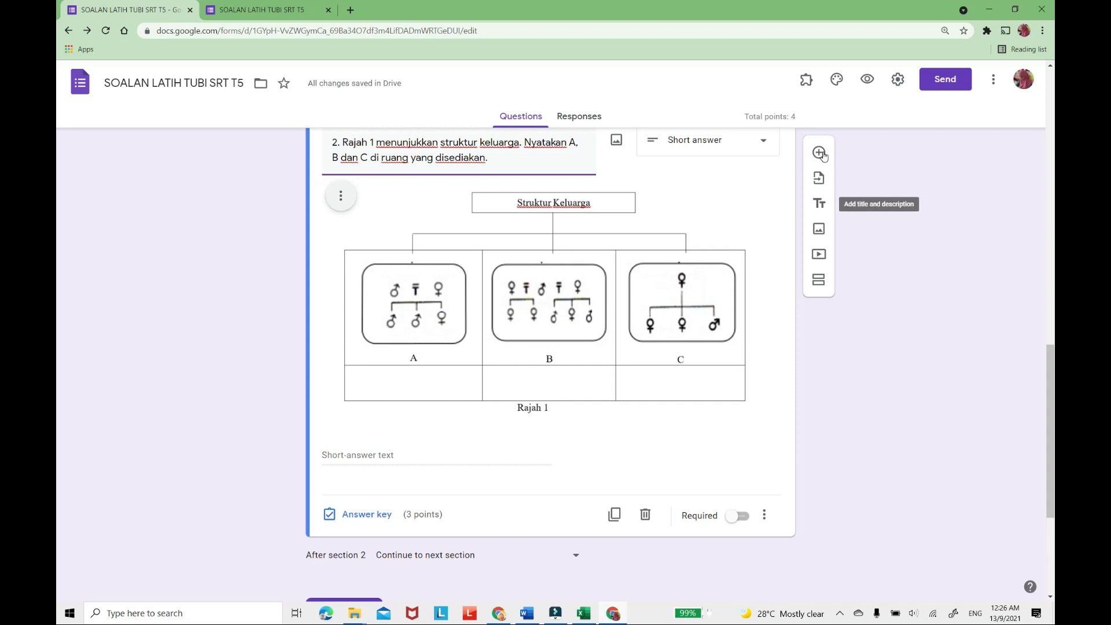
# Add a blank question below question 2.
pyautogui.scroll(3, 793, 171)
pyautogui.scroll(-4, 798, 162)
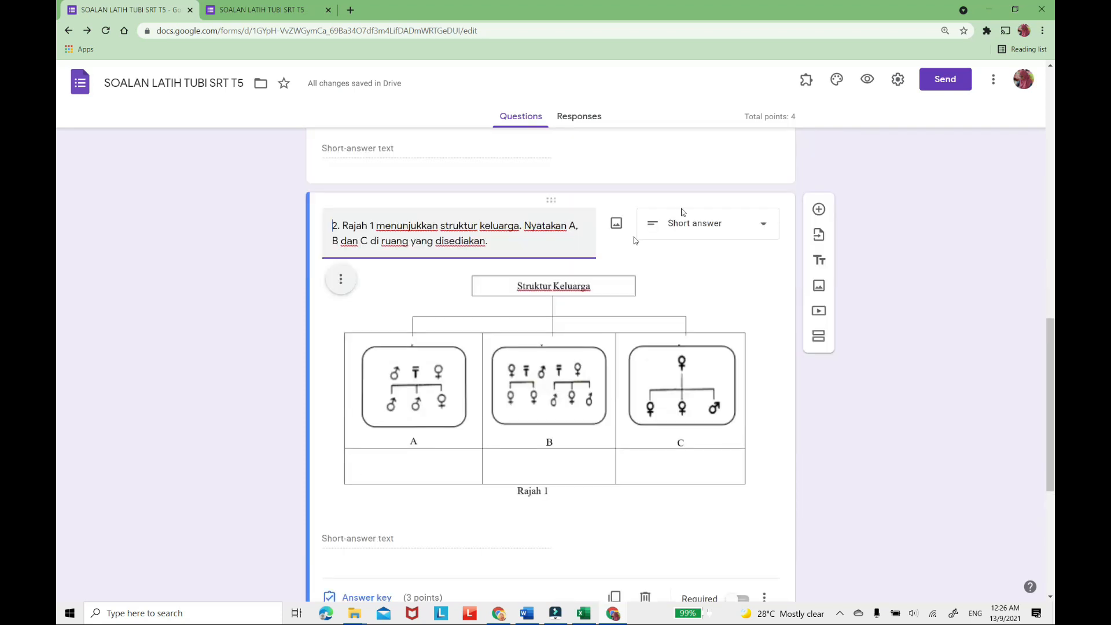
pyautogui.click(818, 152)
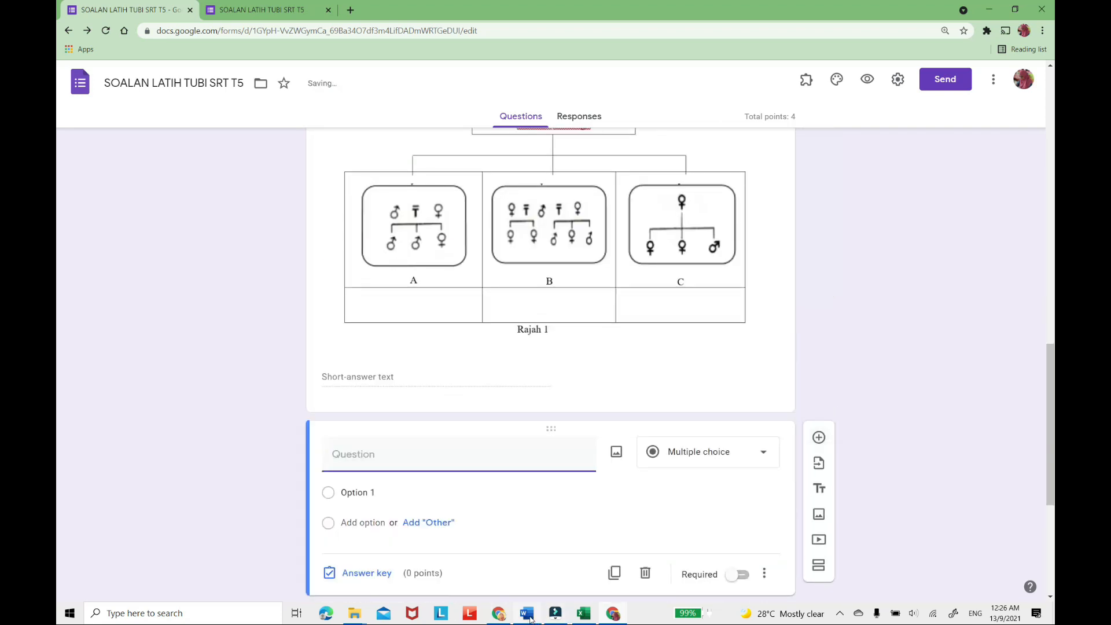
# Try to snip question 3's bread picture with its Rajah 2 caption from the Word paper.
pyautogui.click(528, 614)
pyautogui.scroll(-5, 579, 349)
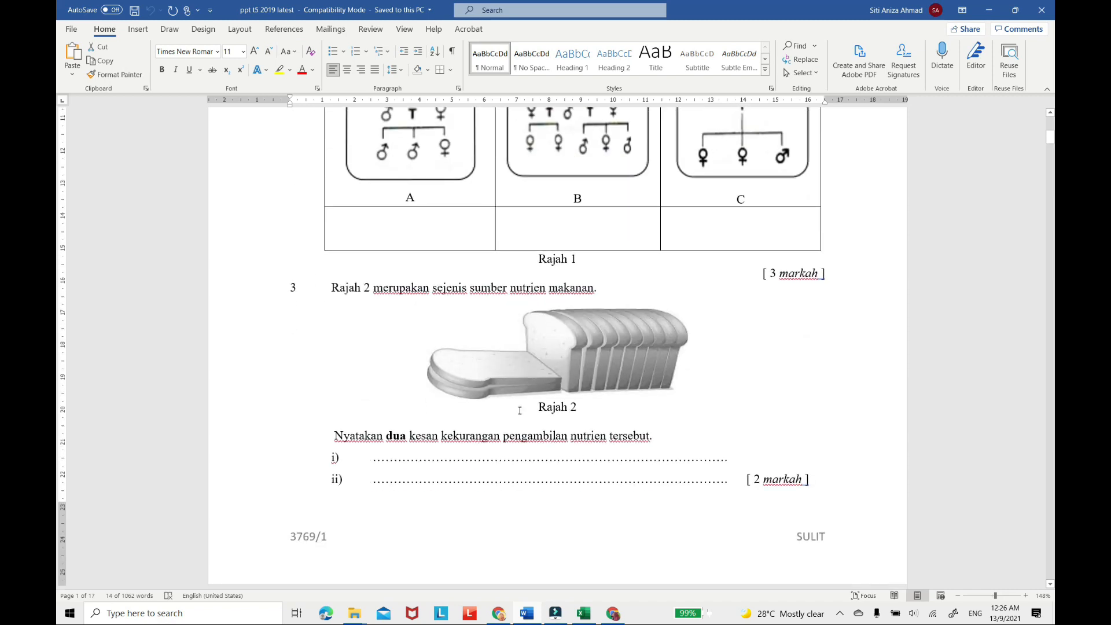
pyautogui.click(612, 614)
pyautogui.click(527, 614)
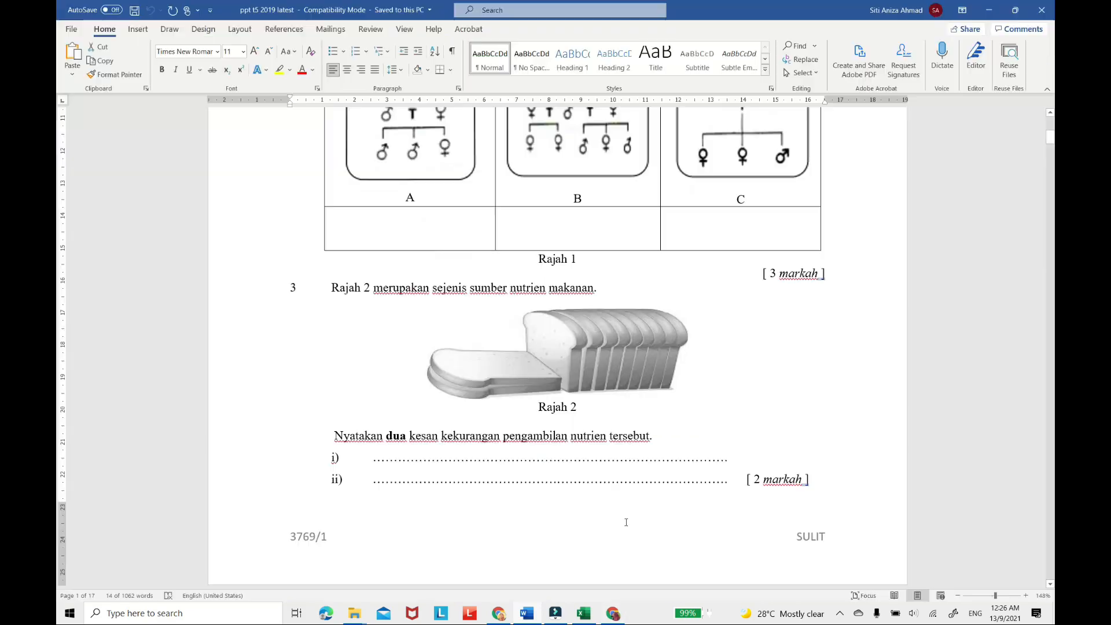
pyautogui.press('super+shift+s')
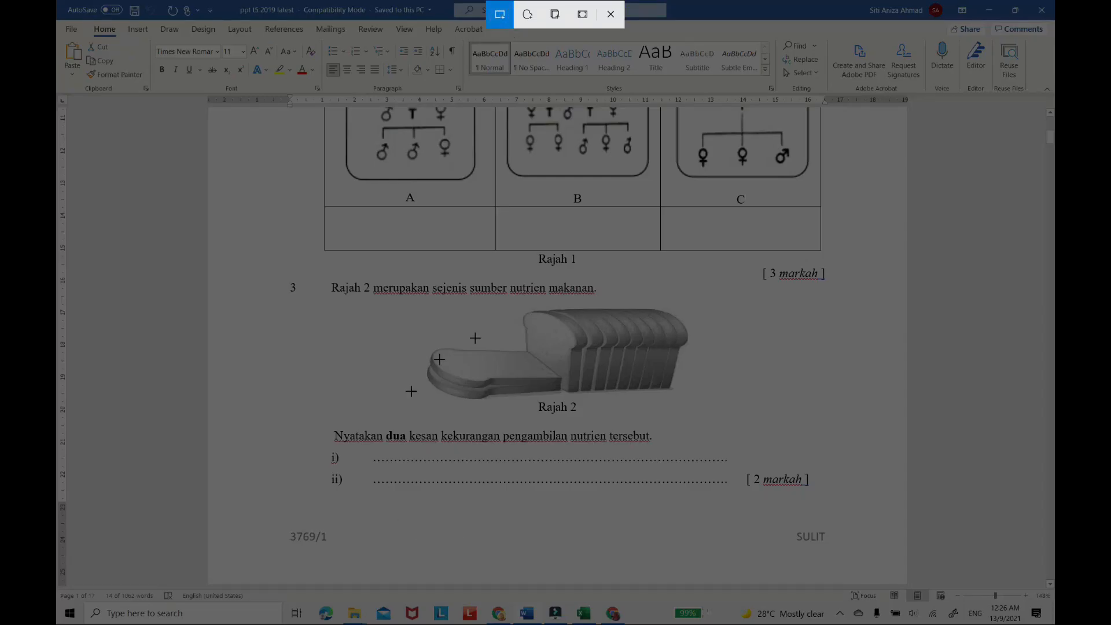
pyautogui.moveTo(420, 415); pyautogui.dragTo(702, 302)
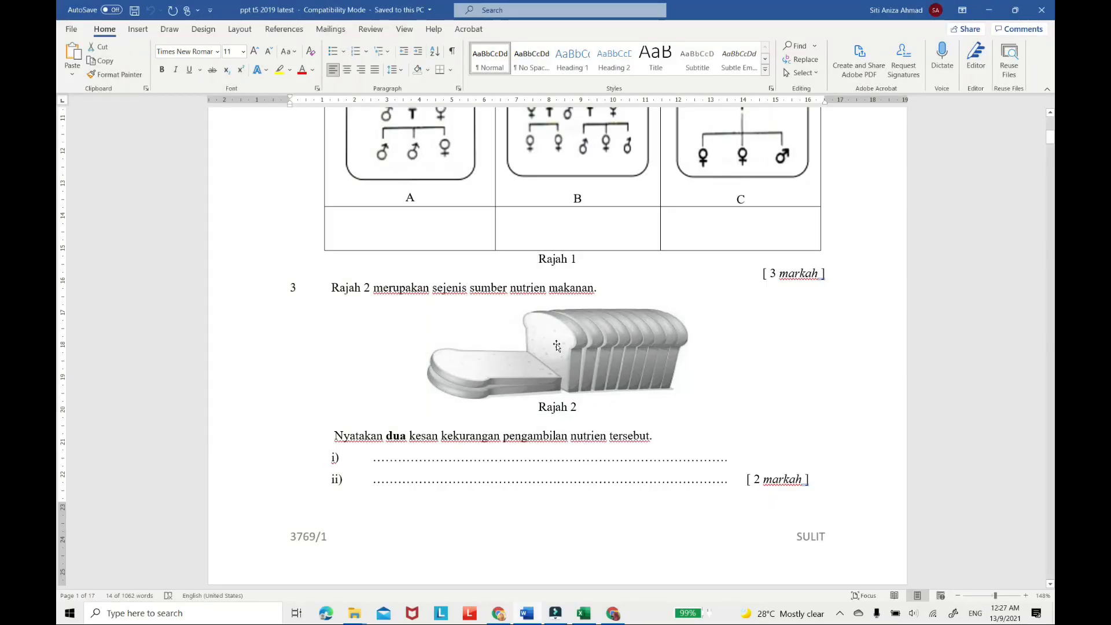
# Launch Snip & Sketch and capture the bread picture together with its Rajah 2 caption.
pyautogui.click(69, 612)
pyautogui.scroll(-6, 114, 554)
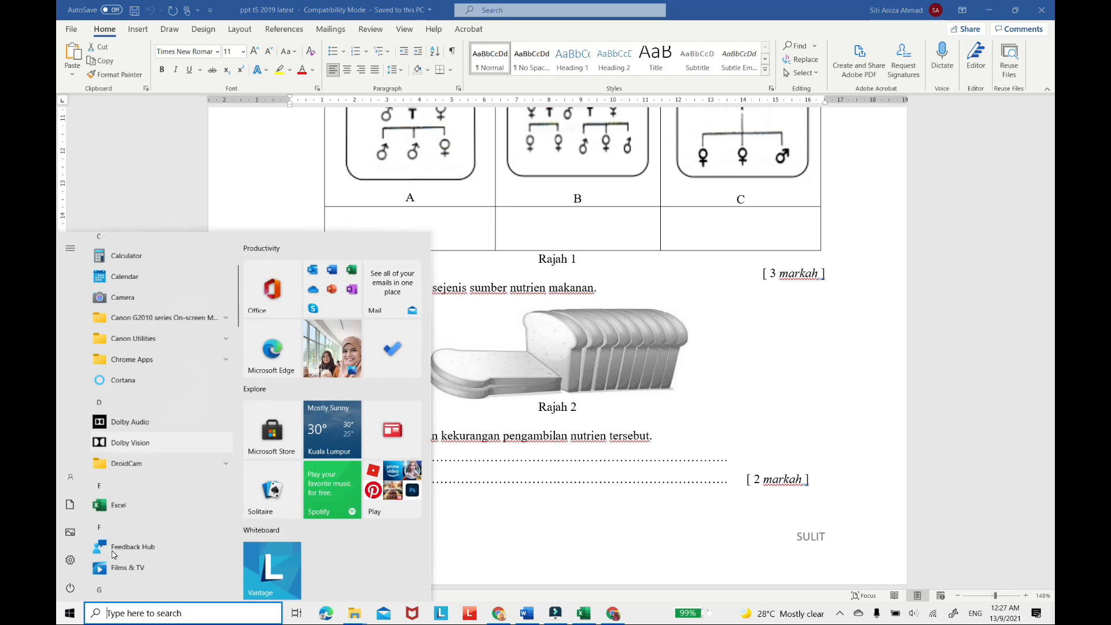
pyautogui.scroll(-8, 113, 554)
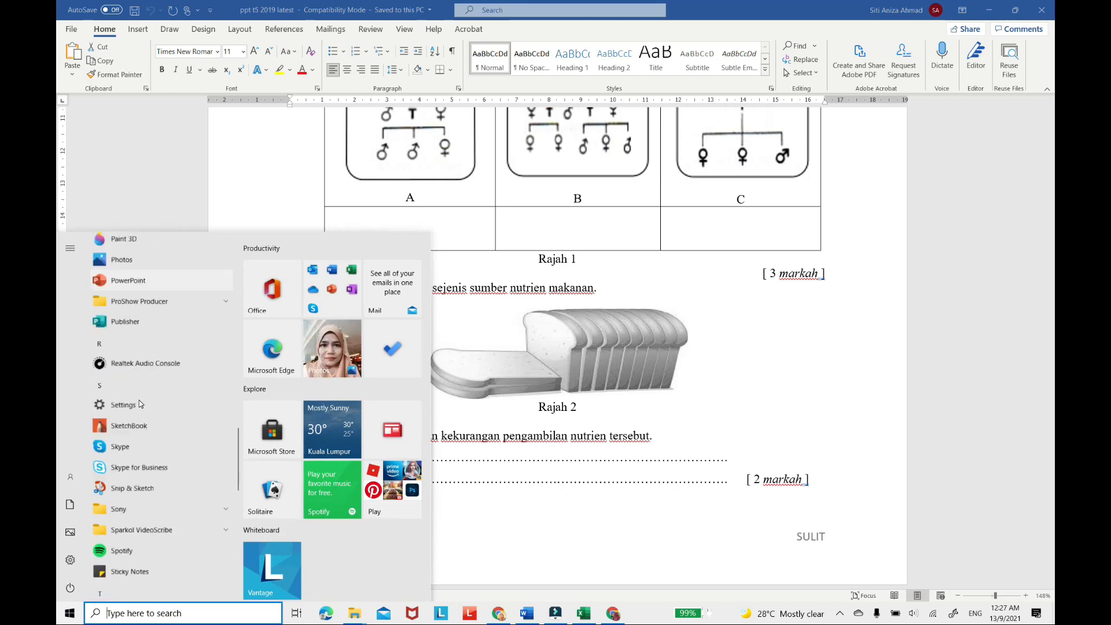
pyautogui.click(134, 328)
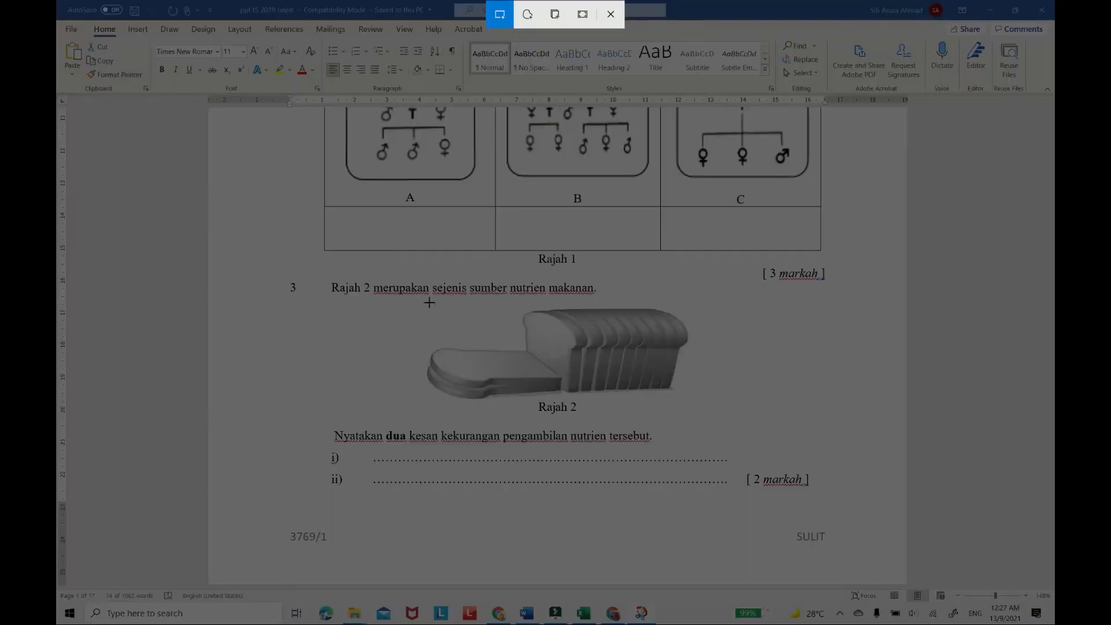
pyautogui.moveTo(407, 301); pyautogui.dragTo(703, 423)
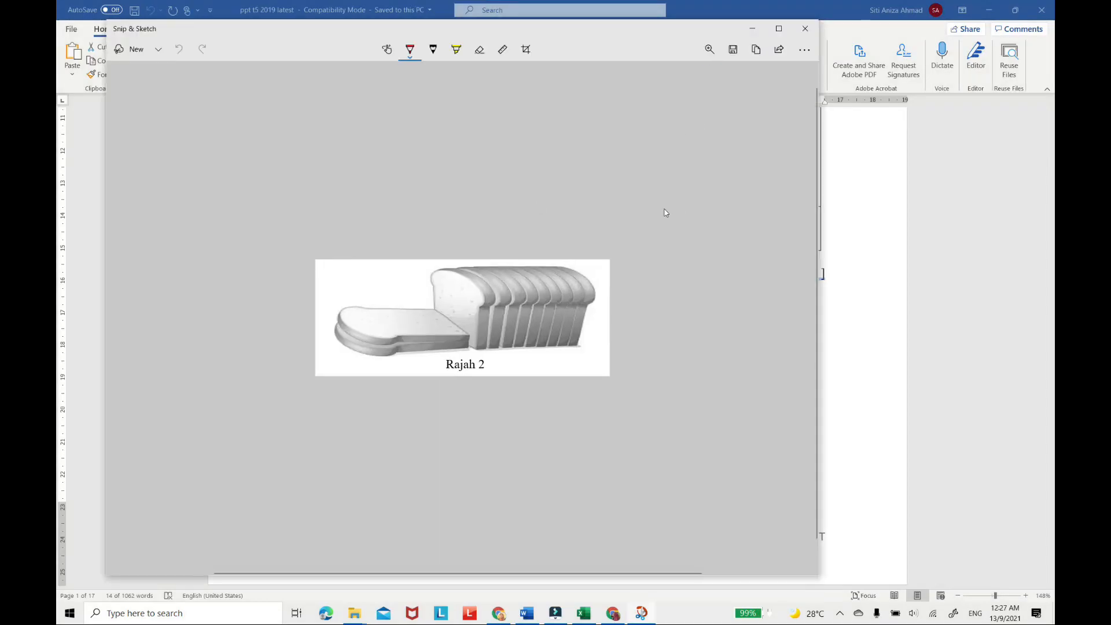
# Save the bread snip as an image named "3" and close Snip & Sketch.
pyautogui.click(733, 50)
pyautogui.write('3')
pyautogui.click(371, 314)
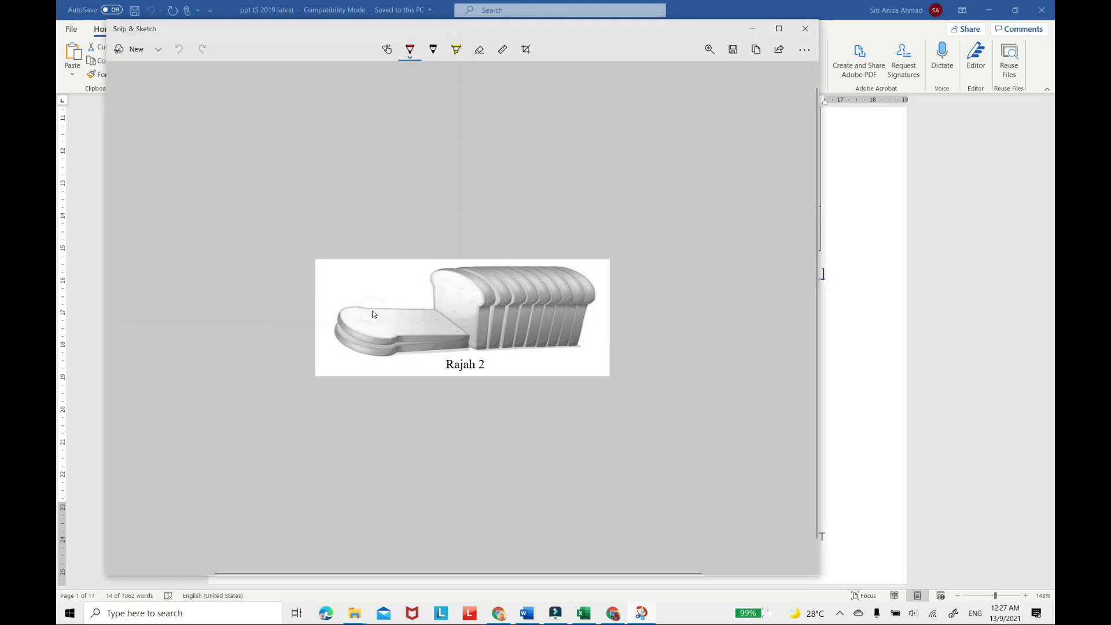
pyautogui.click(806, 30)
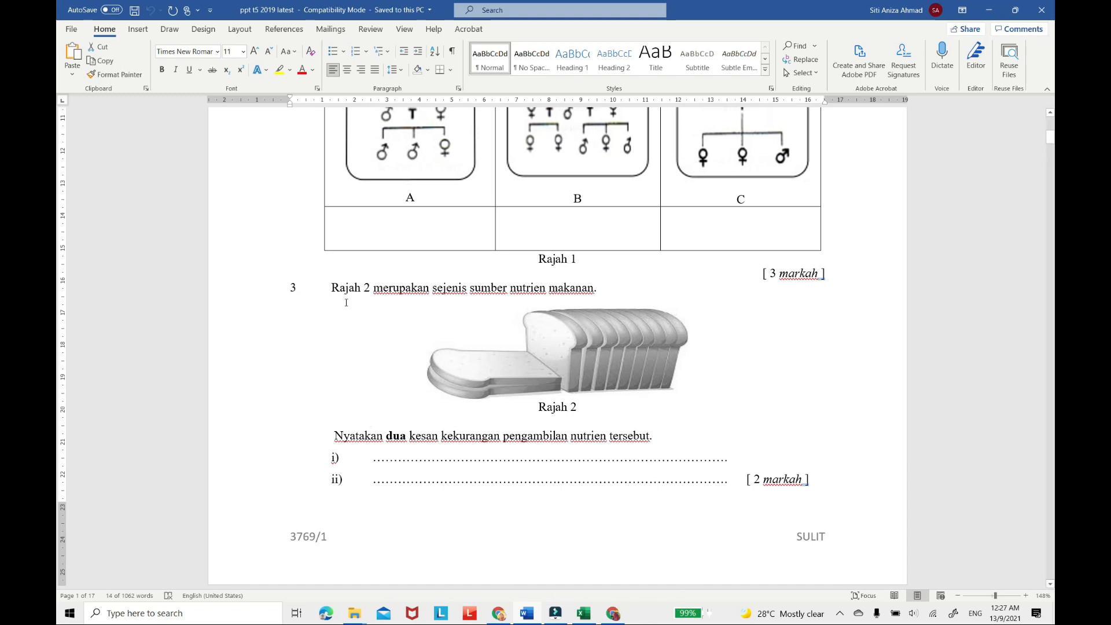
# Copy the sentence "Rajah 2 merupakan sejenis sumber nutrien makanan." from the Word paper and return to the form.
pyautogui.tripleClick(332, 286)
pyautogui.press('super+c')
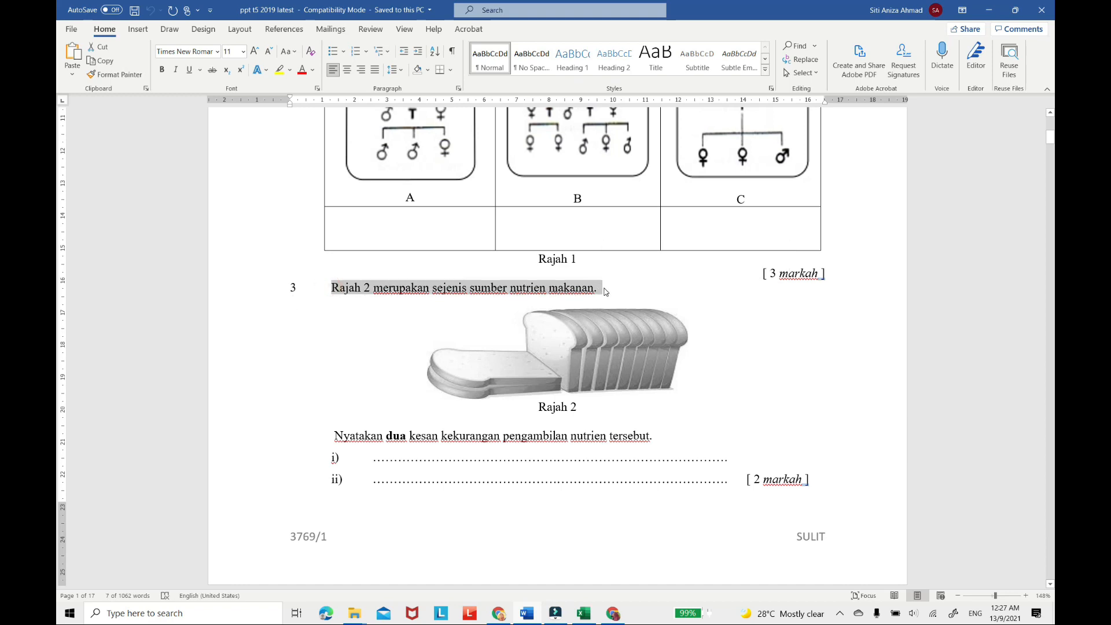
pyautogui.click(609, 613)
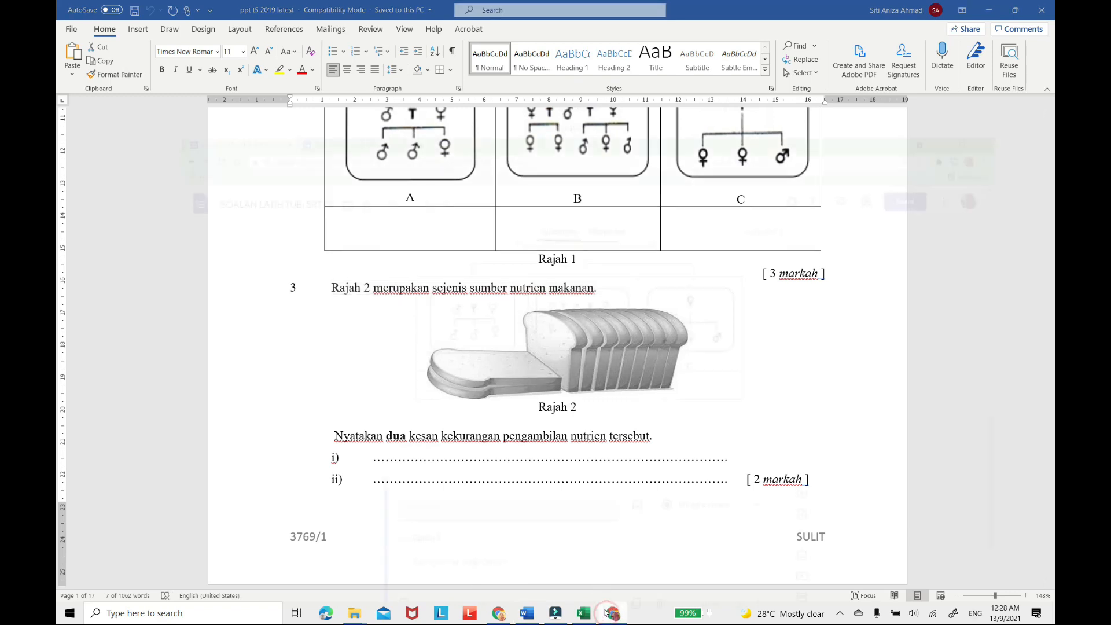
# Delete the blank question below question 2.
pyautogui.scroll(-5, 739, 293)
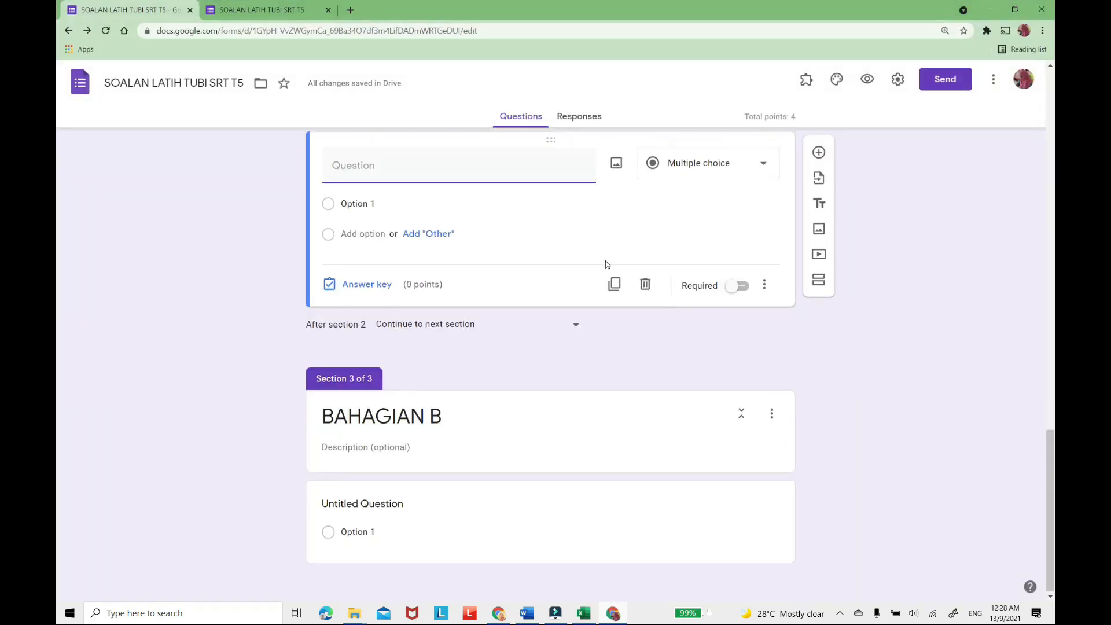
pyautogui.scroll(2, 602, 262)
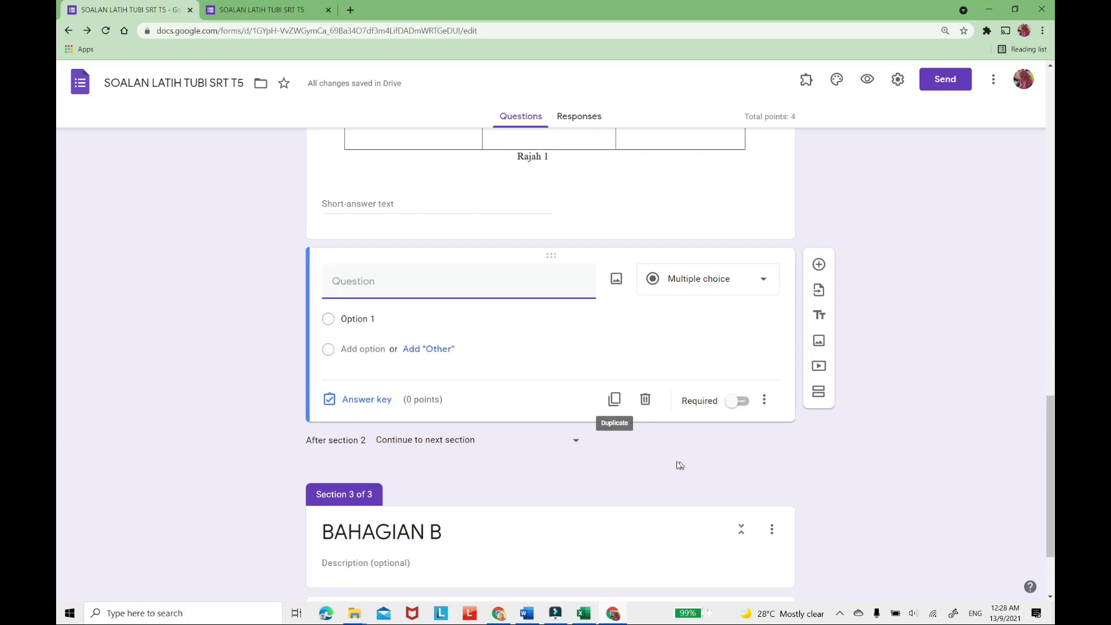
pyautogui.click(646, 399)
# Insert the image file "3" from the GAMABR DEMO SOALAN folder below question 2.
pyautogui.scroll(1, 777, 242)
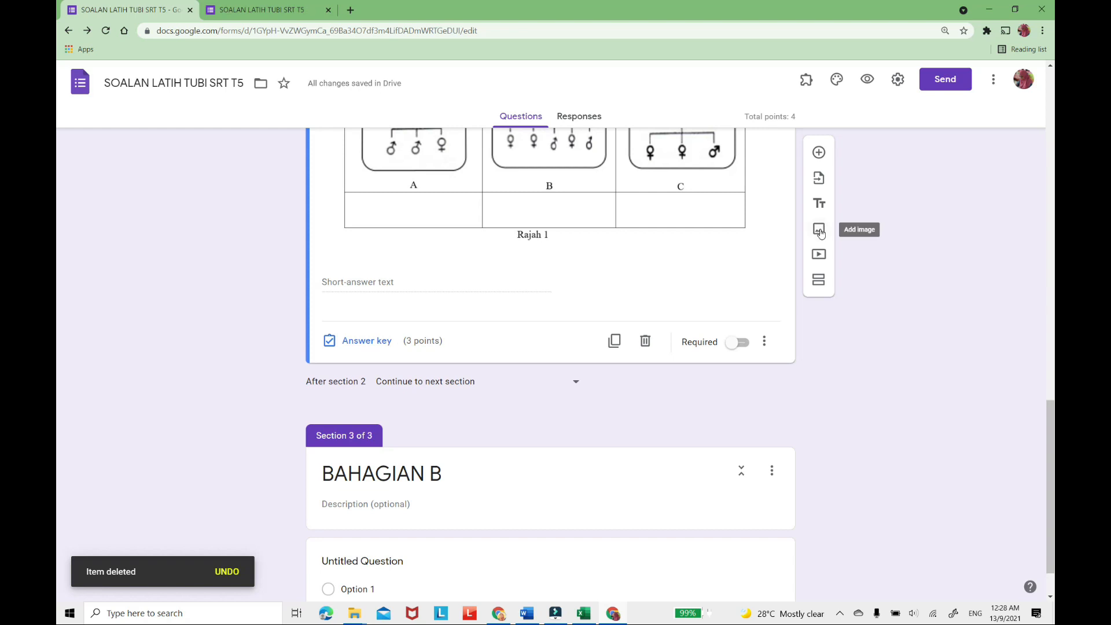
pyautogui.click(819, 229)
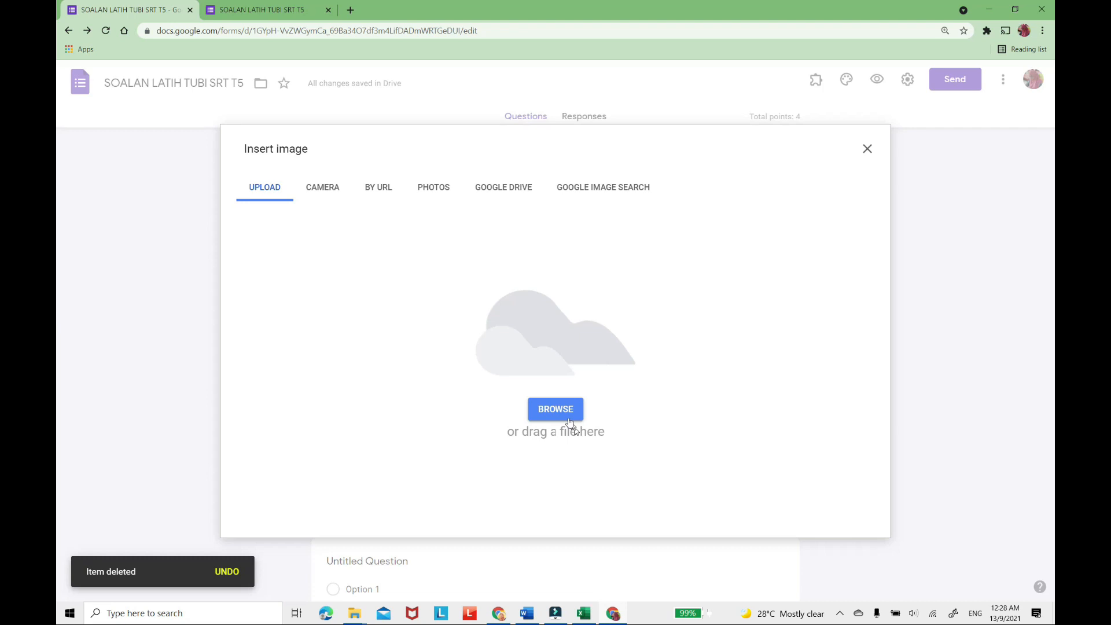
pyautogui.click(564, 415)
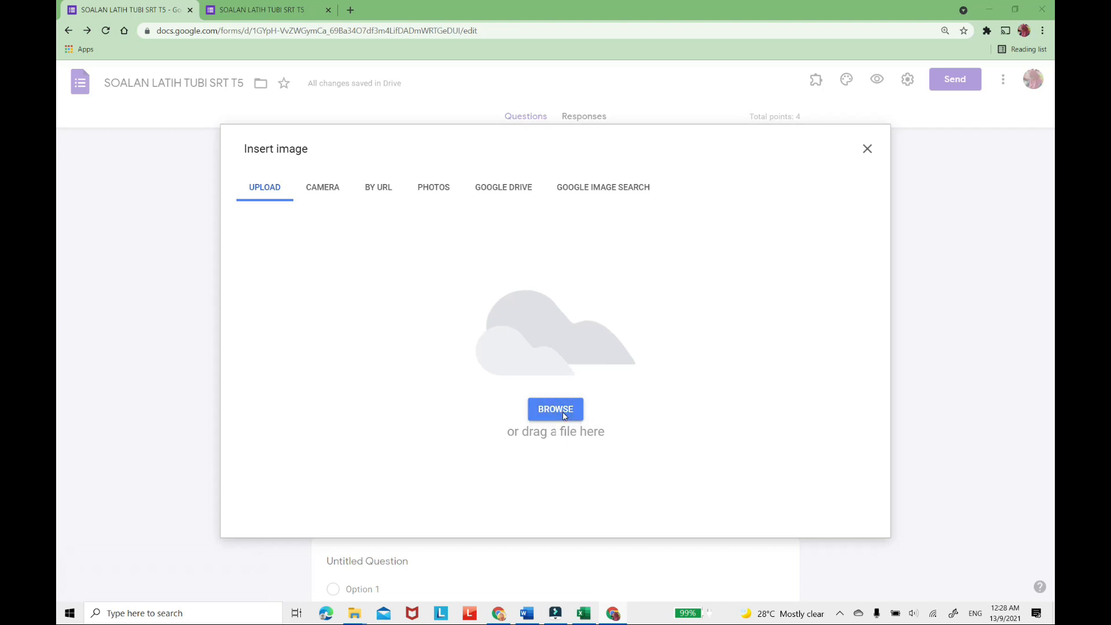
pyautogui.click(327, 98)
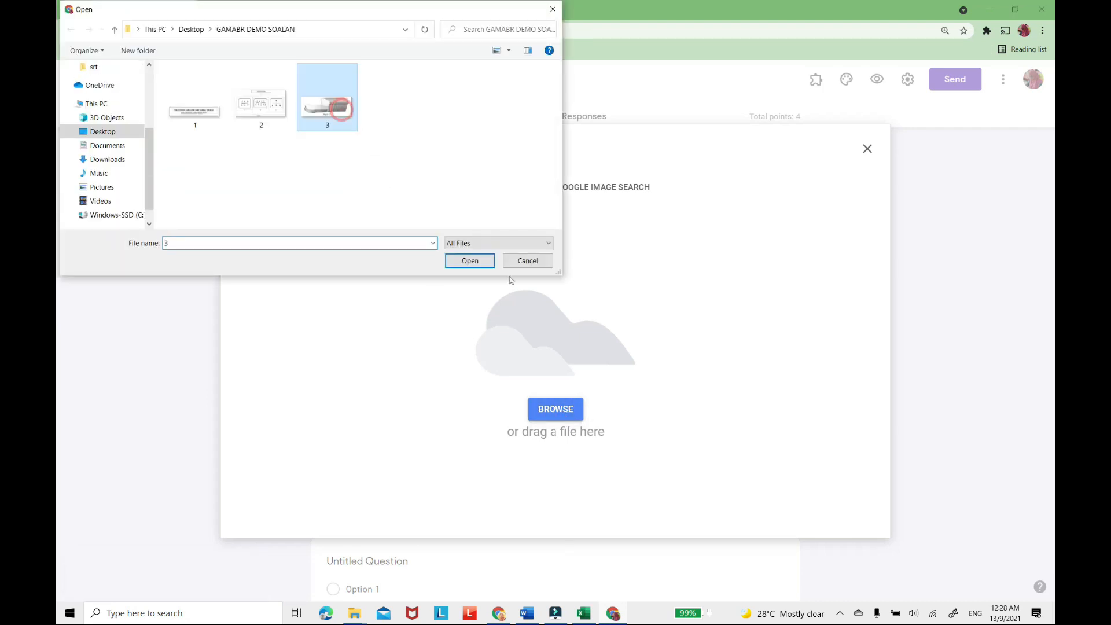
pyautogui.click(474, 262)
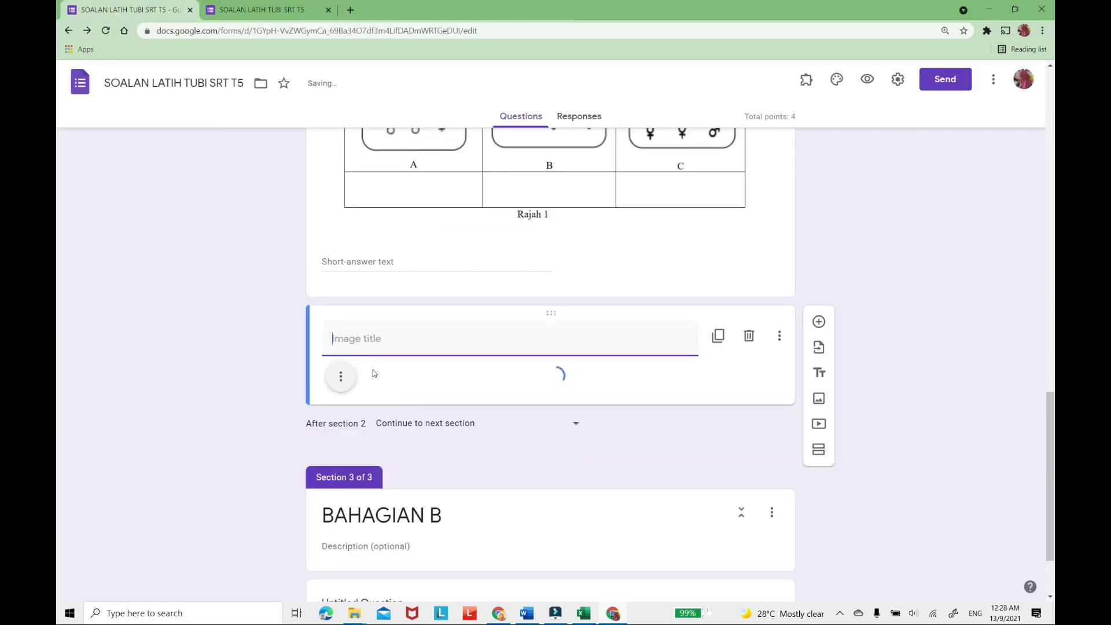
# Title the bread image "3. Rajah 2 merupakan sejenis sumber nutrien makanan." using the copied sentence.
pyautogui.rightClick(336, 339)
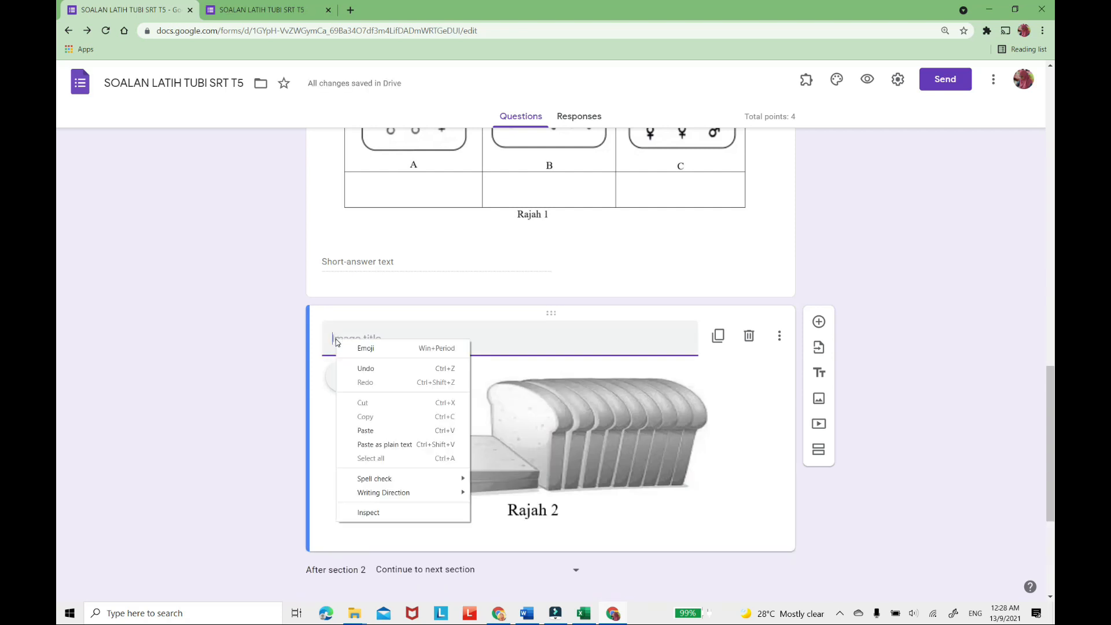
pyautogui.click(367, 431)
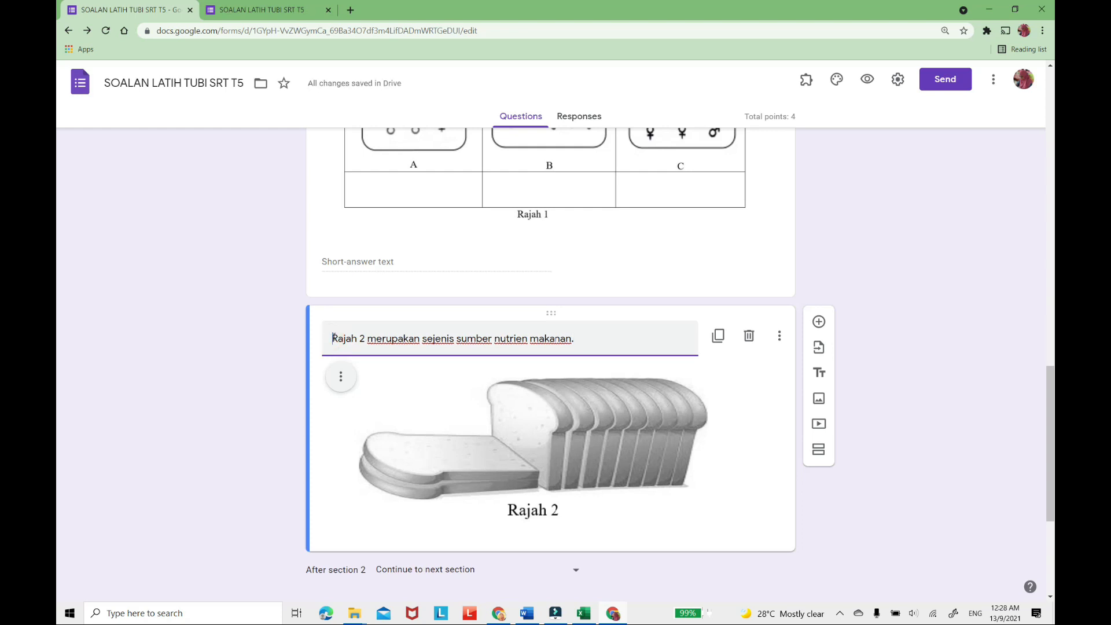
pyautogui.write('3.')
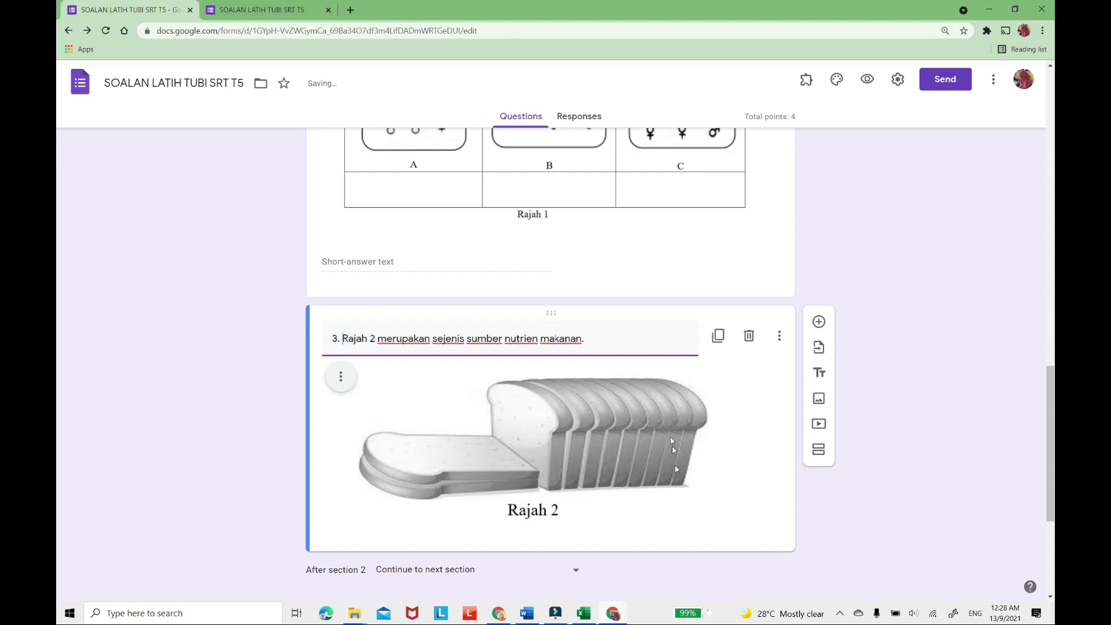
# Add a question below the bread image with the text "Nyatakan dua kesan kekurangan pengambilan nutrien tersebut." copied from the Word paper.
pyautogui.scroll(-2, 469, 278)
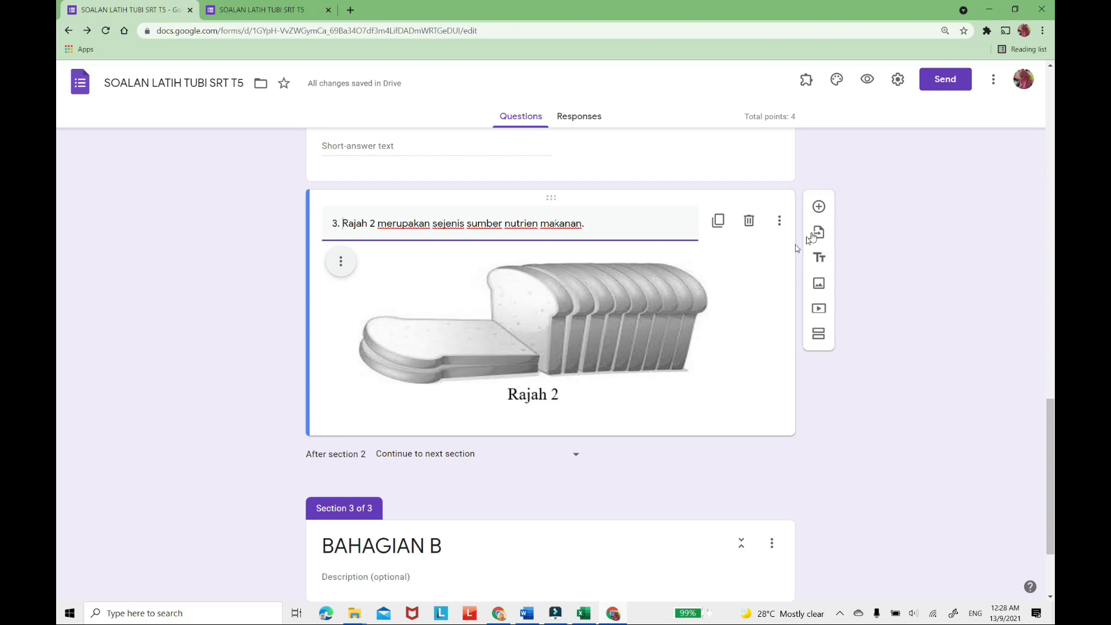
pyautogui.click(819, 207)
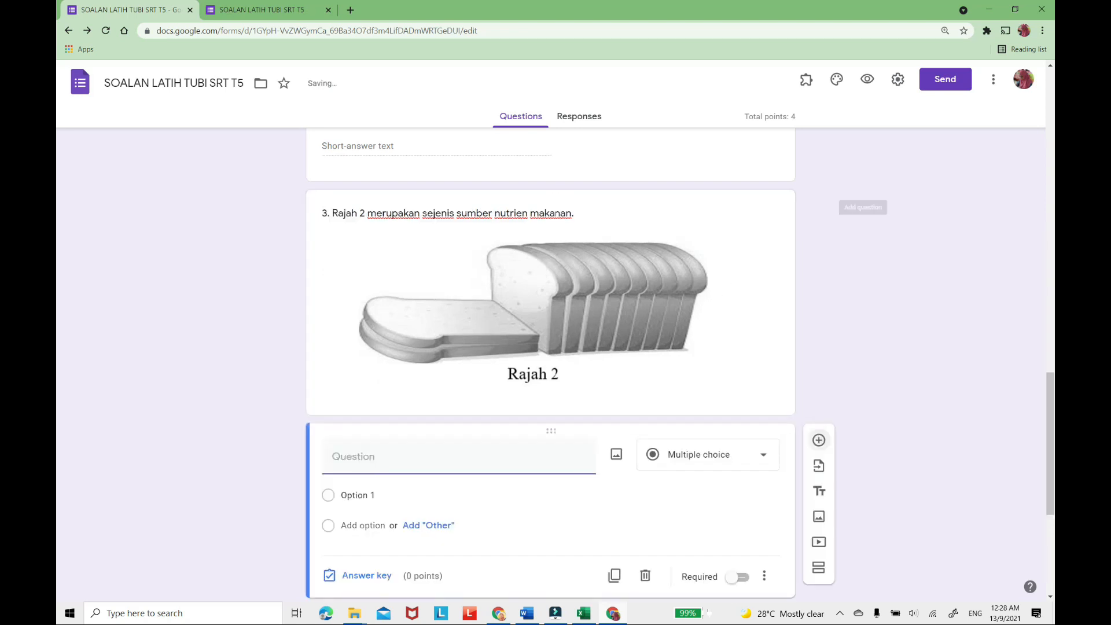
pyautogui.click(528, 615)
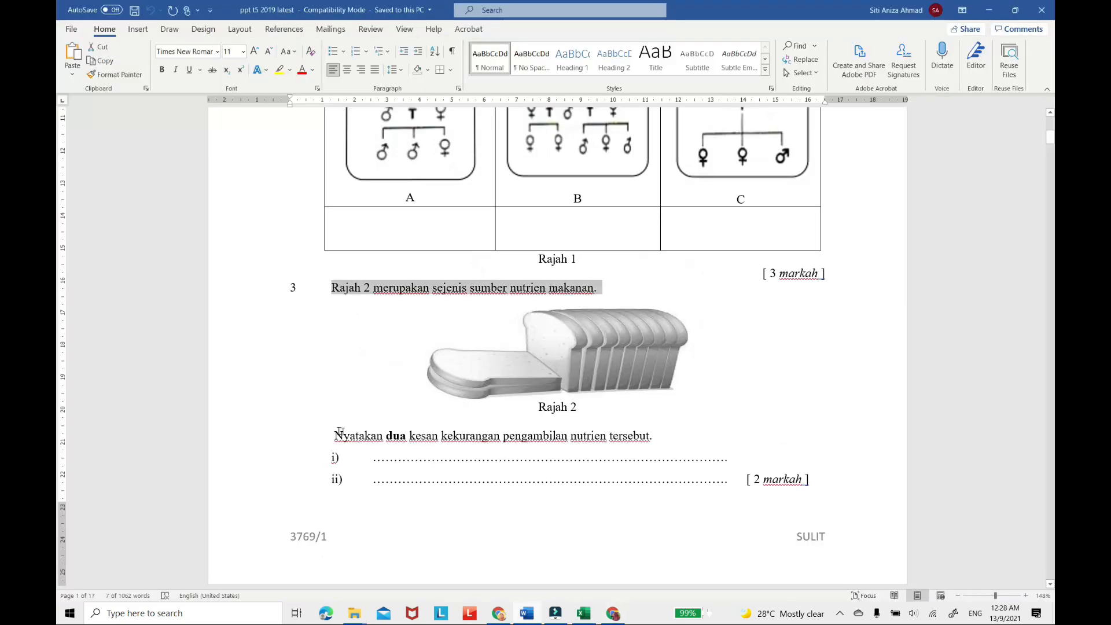
pyautogui.moveTo(336, 435); pyautogui.dragTo(683, 439)
pyautogui.press('super+c')
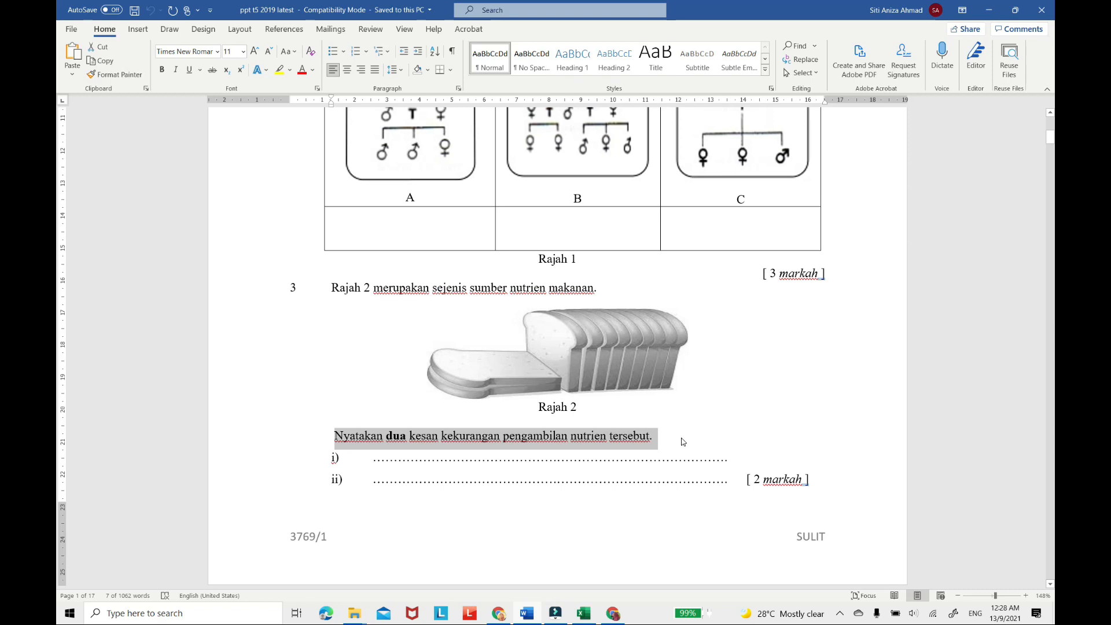
pyautogui.click(612, 615)
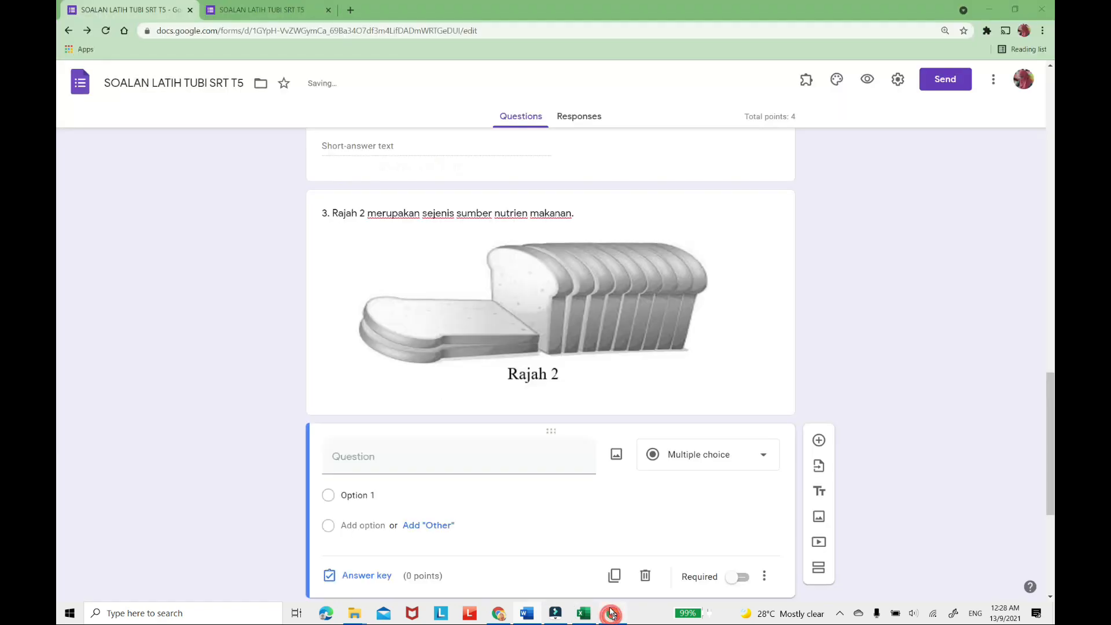
pyautogui.rightClick(345, 460)
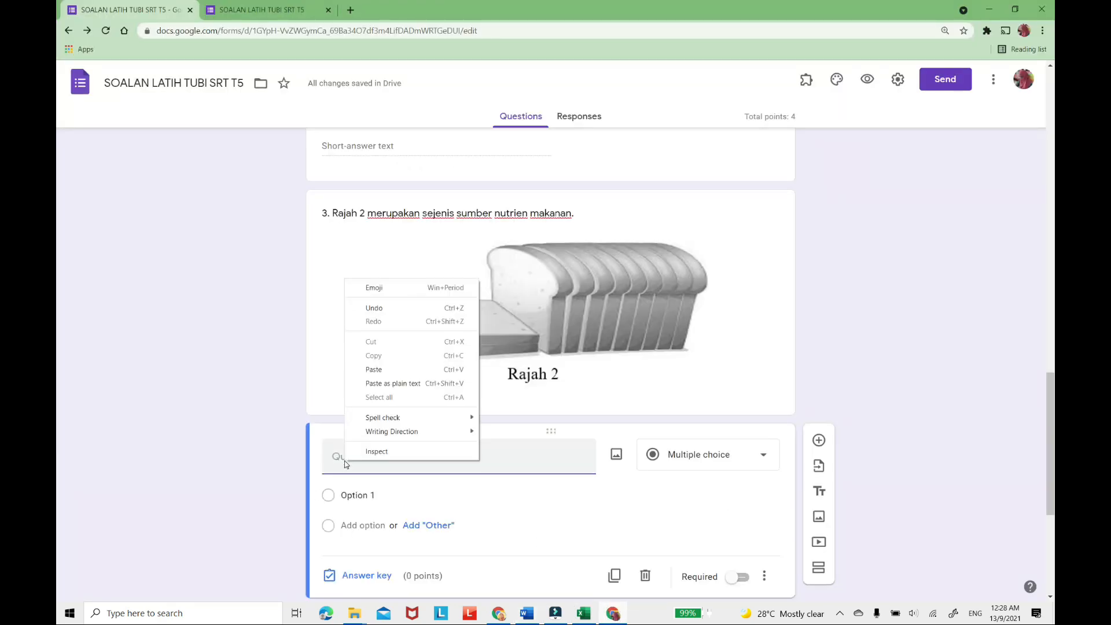
pyautogui.click(374, 370)
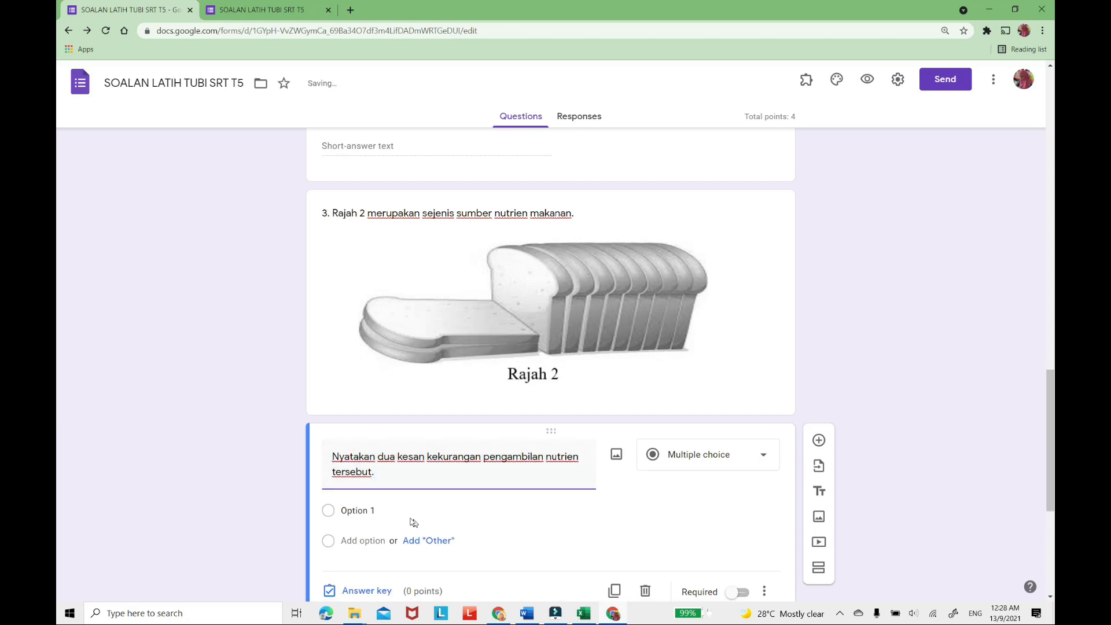
# Choose Paragraph as the answer type of the "Nyatakan dua kesan" question.
pyautogui.scroll(-2, 505, 501)
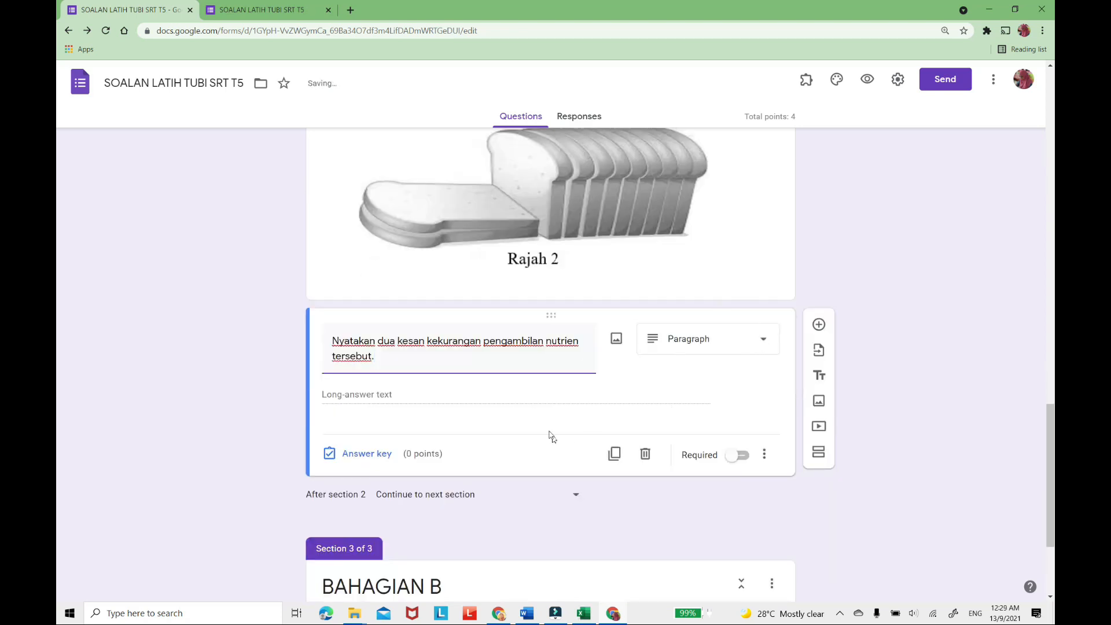
pyautogui.click(764, 343)
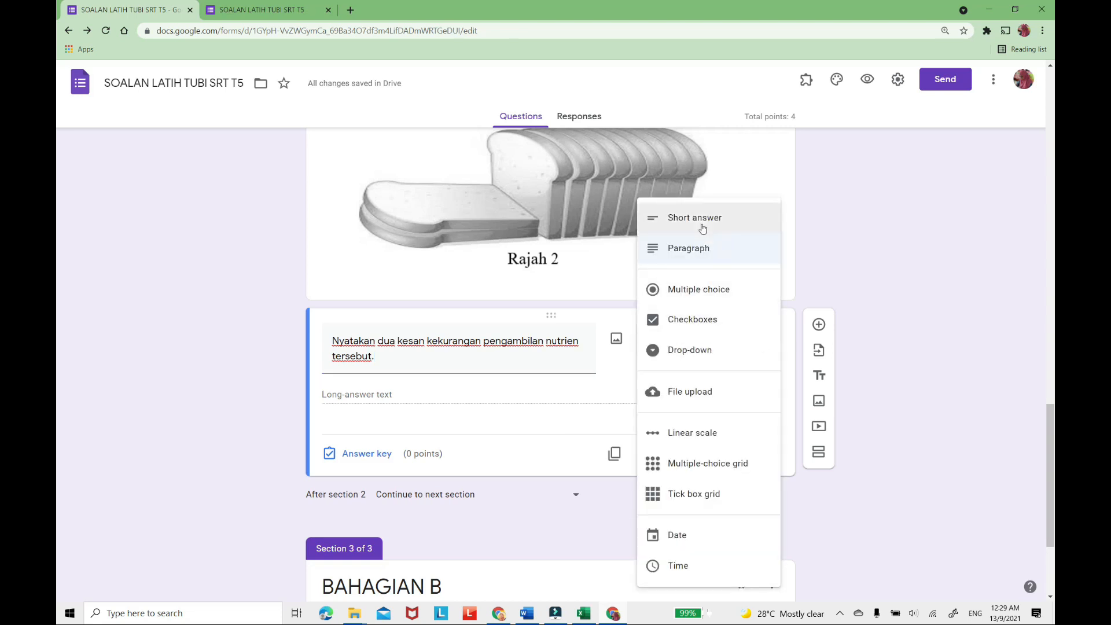
pyautogui.click(710, 260)
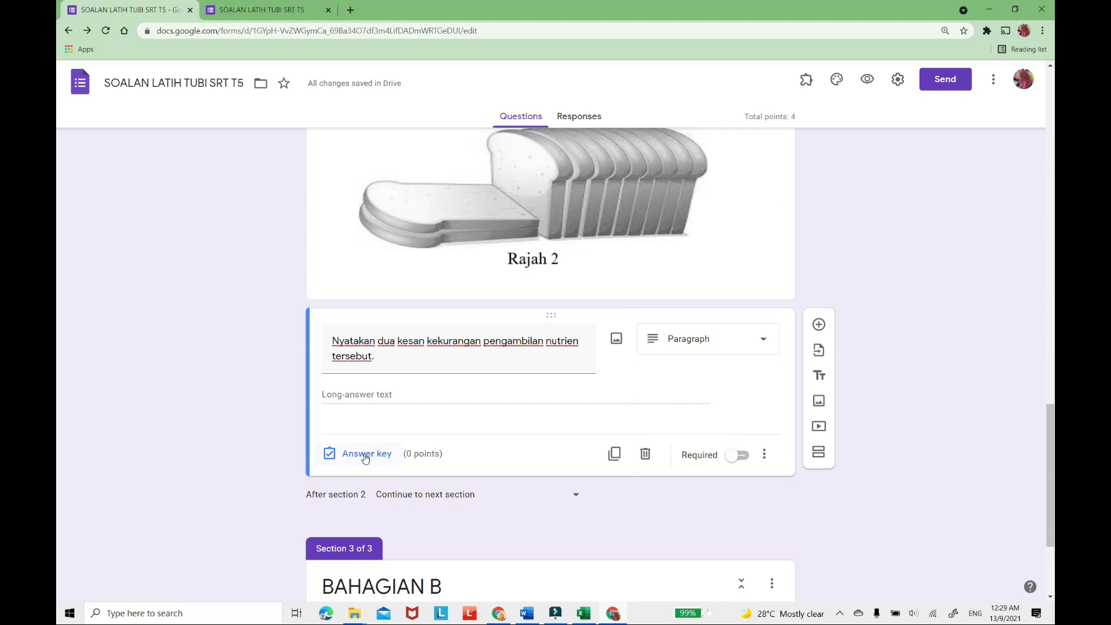
# Give the "Nyatakan dua kesan" question 2 points in its answer key and make it required.
pyautogui.click(364, 458)
pyautogui.click(744, 375)
pyautogui.click(745, 375)
pyautogui.click(753, 448)
pyautogui.click(747, 460)
# Make question 2 about the family structure in Rajah 1 required.
pyautogui.scroll(5, 719, 392)
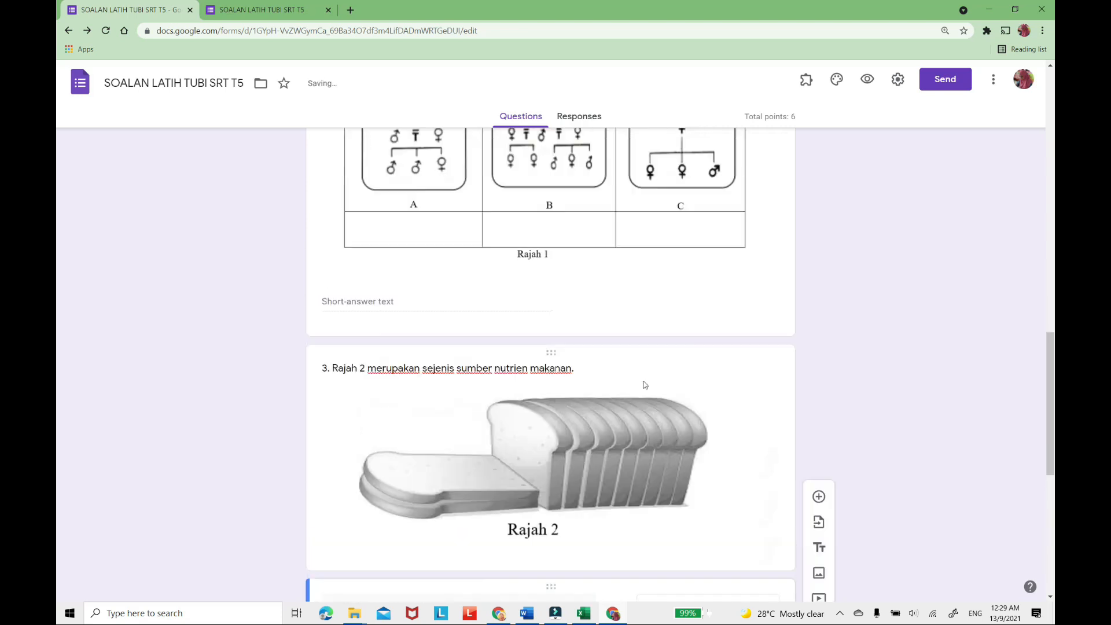
pyautogui.scroll(3, 645, 385)
pyautogui.click(652, 403)
pyautogui.click(746, 521)
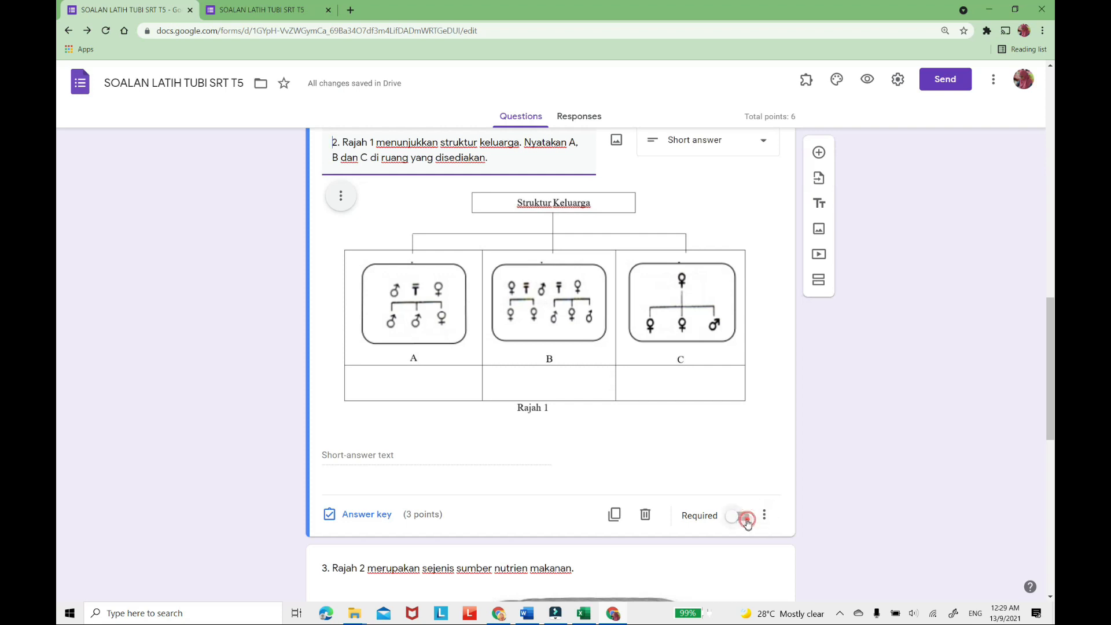
# Preview the form, select the class 5 USMAN AWANG and continue to the BAHAGIAN A page.
pyautogui.scroll(-5, 836, 471)
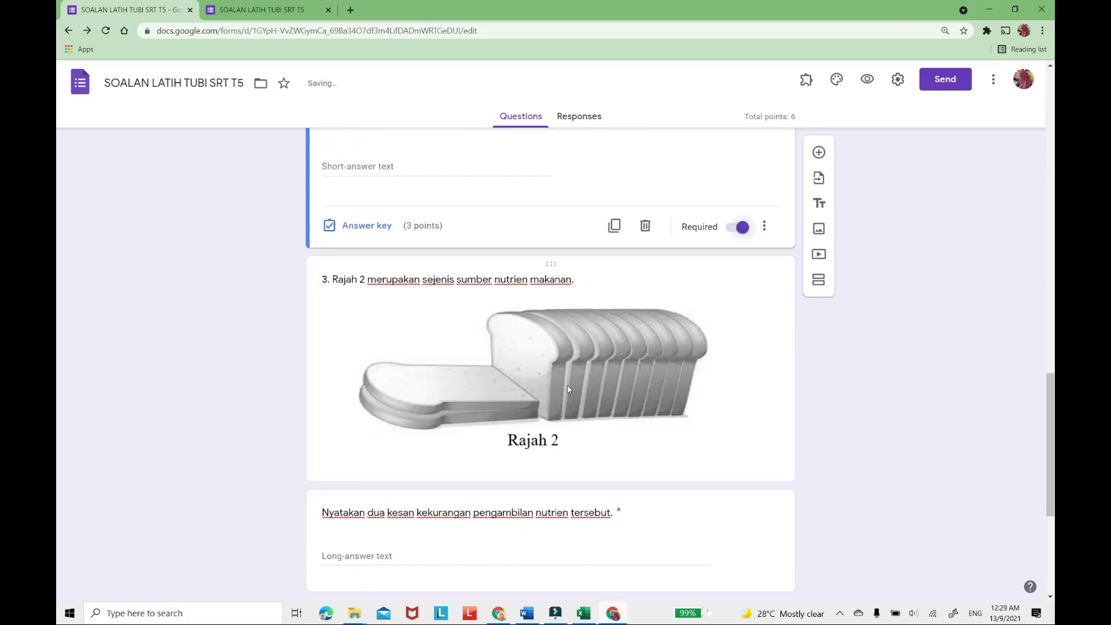
pyautogui.scroll(-4, 567, 389)
pyautogui.scroll(3, 536, 253)
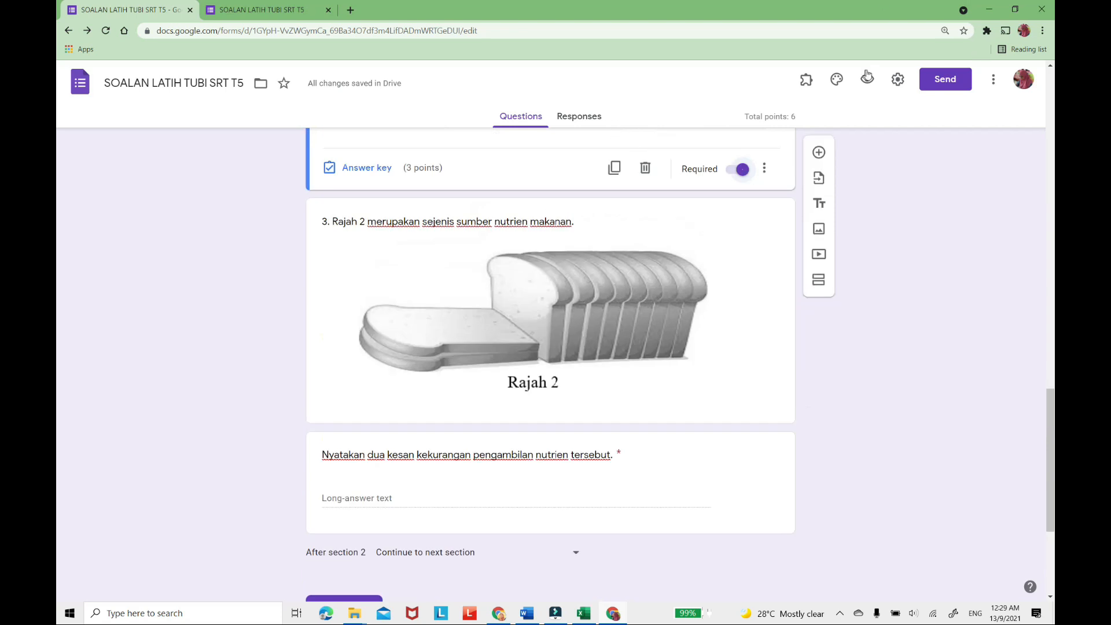
pyautogui.click(867, 79)
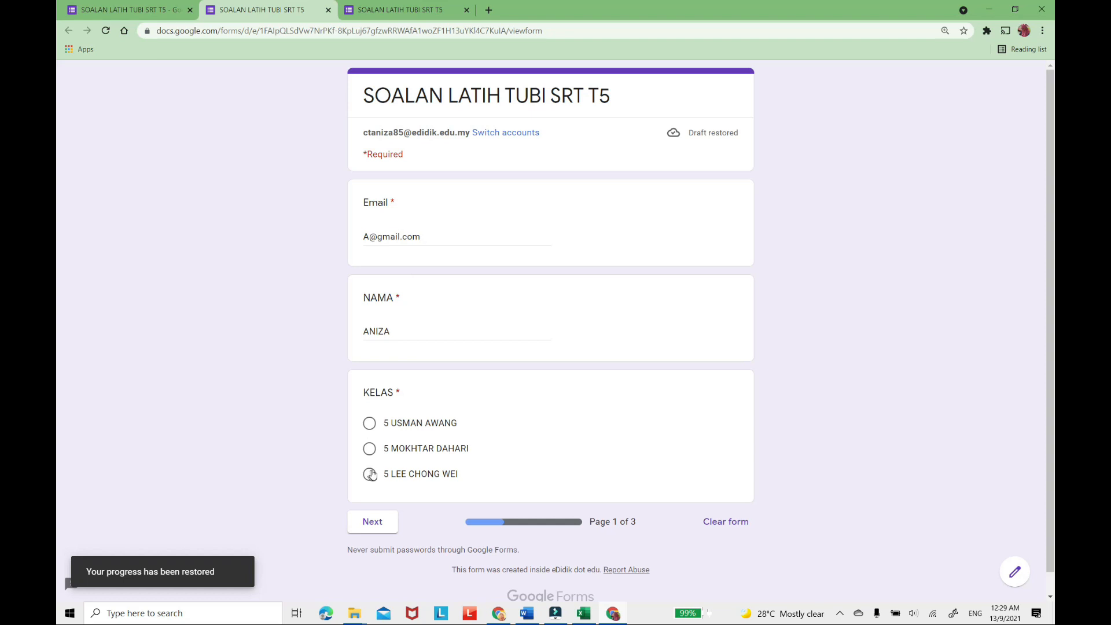
pyautogui.click(370, 423)
pyautogui.click(381, 524)
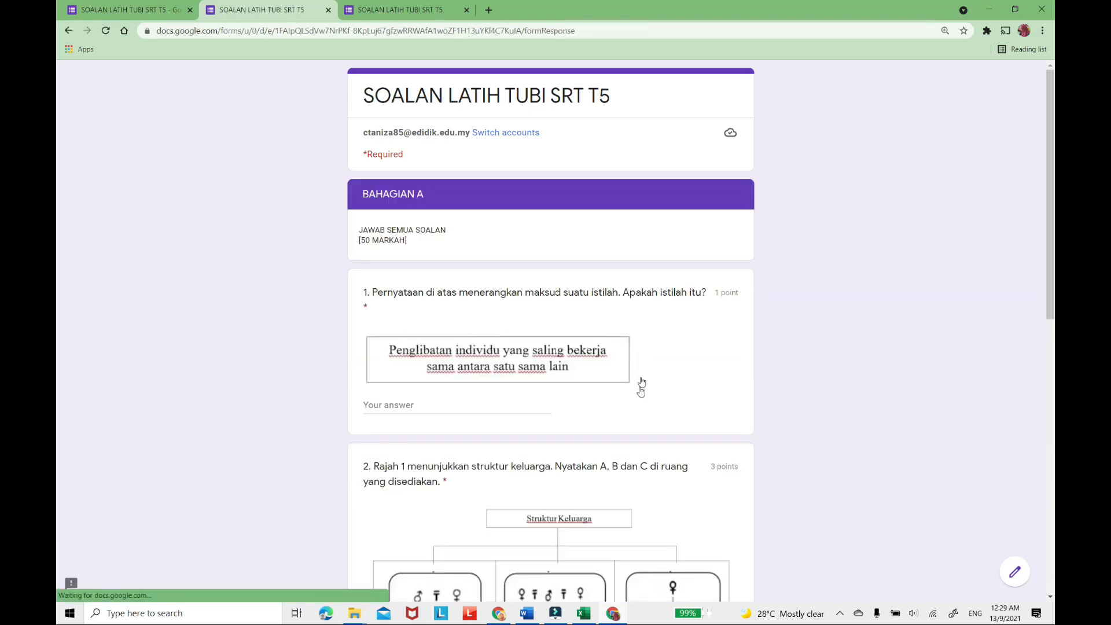
# Review how questions 1 to 3, their images and their points are laid out in the BAHAGIAN A preview.
pyautogui.scroll(-3, 635, 380)
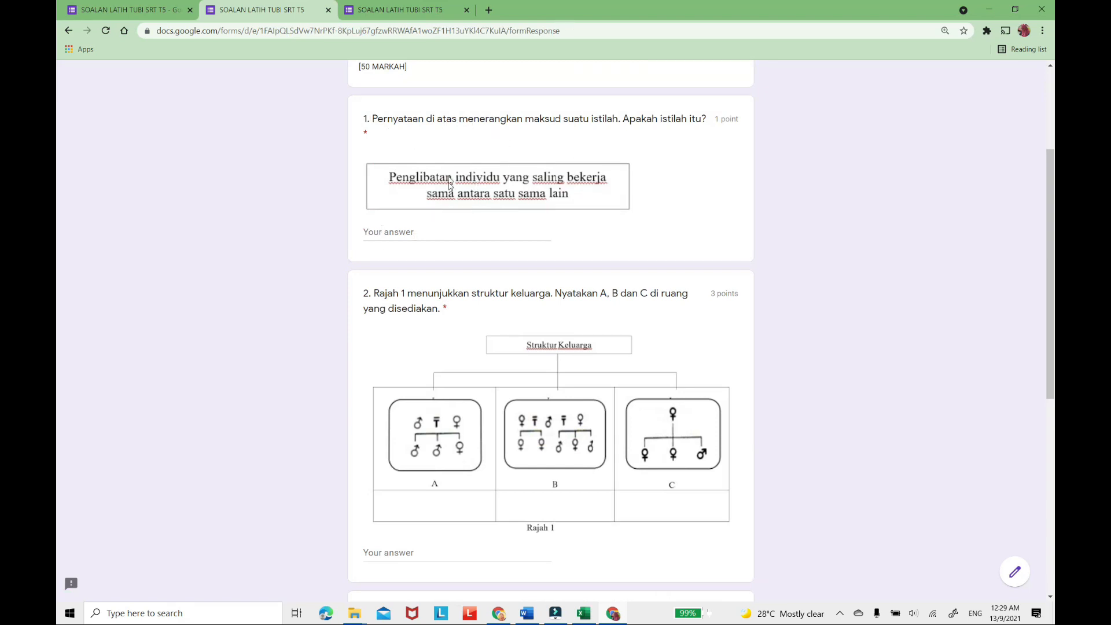
pyautogui.scroll(-3, 561, 291)
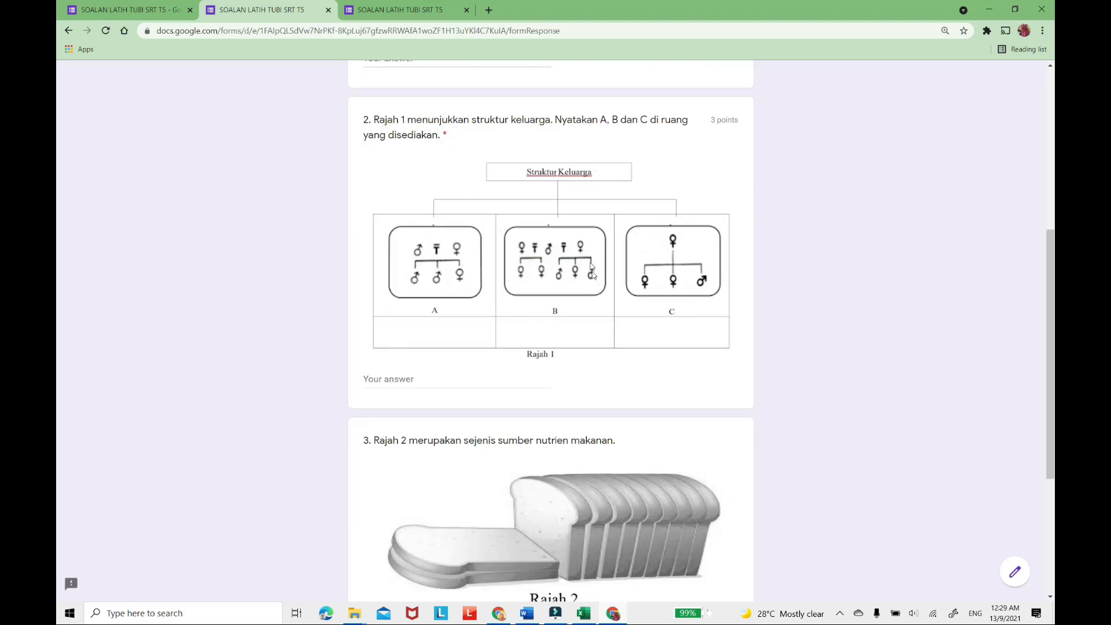
pyautogui.scroll(-3, 590, 273)
pyautogui.scroll(-3, 606, 262)
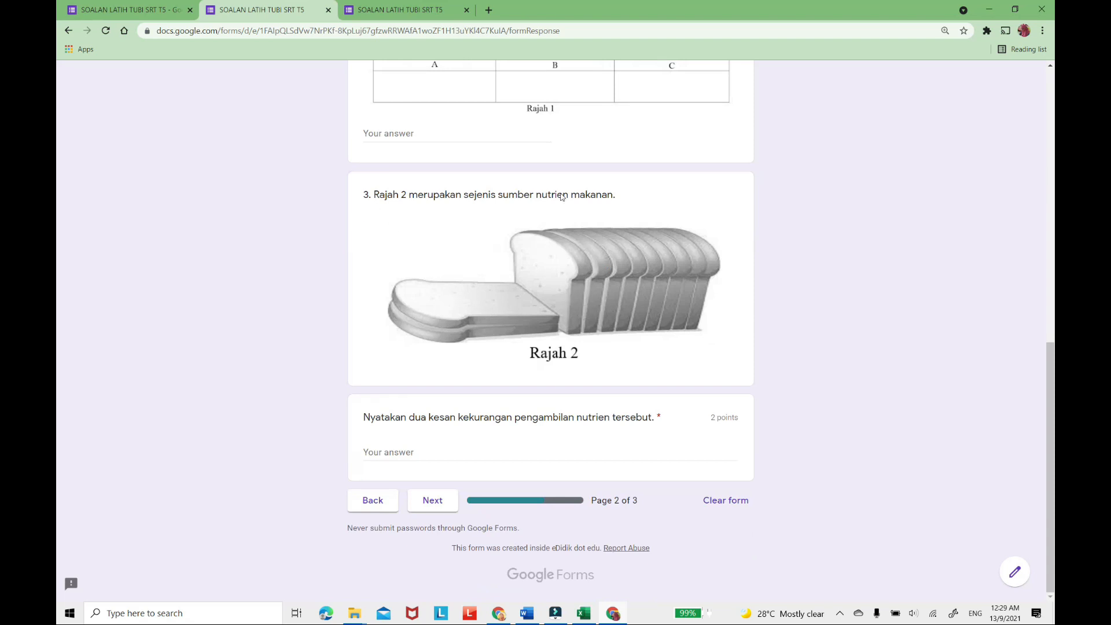
pyautogui.scroll(4, 527, 329)
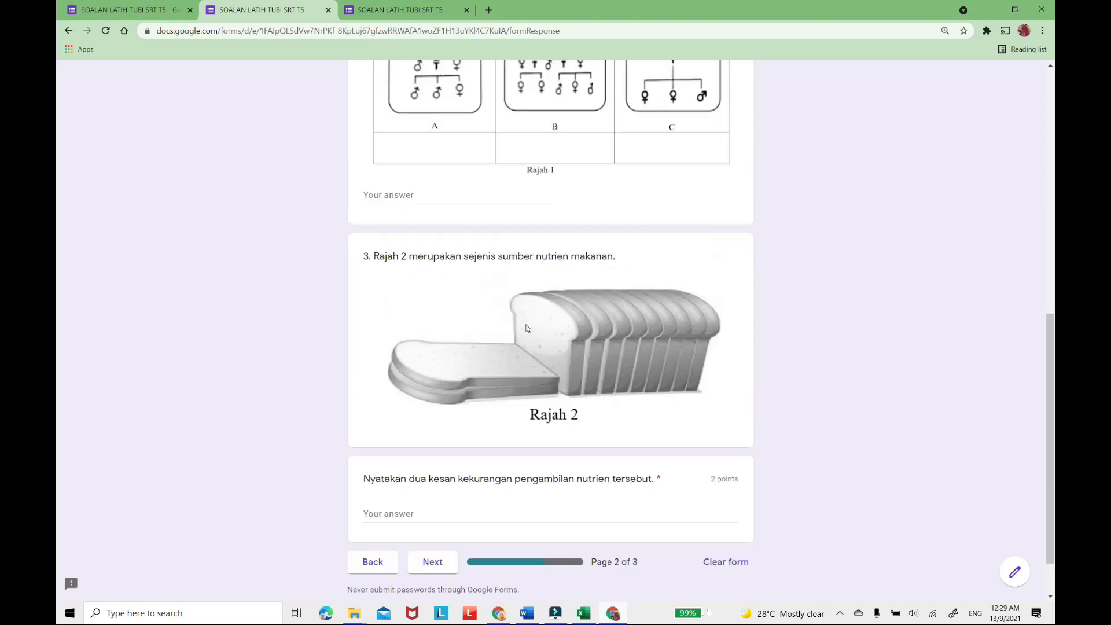
pyautogui.scroll(-4, 527, 328)
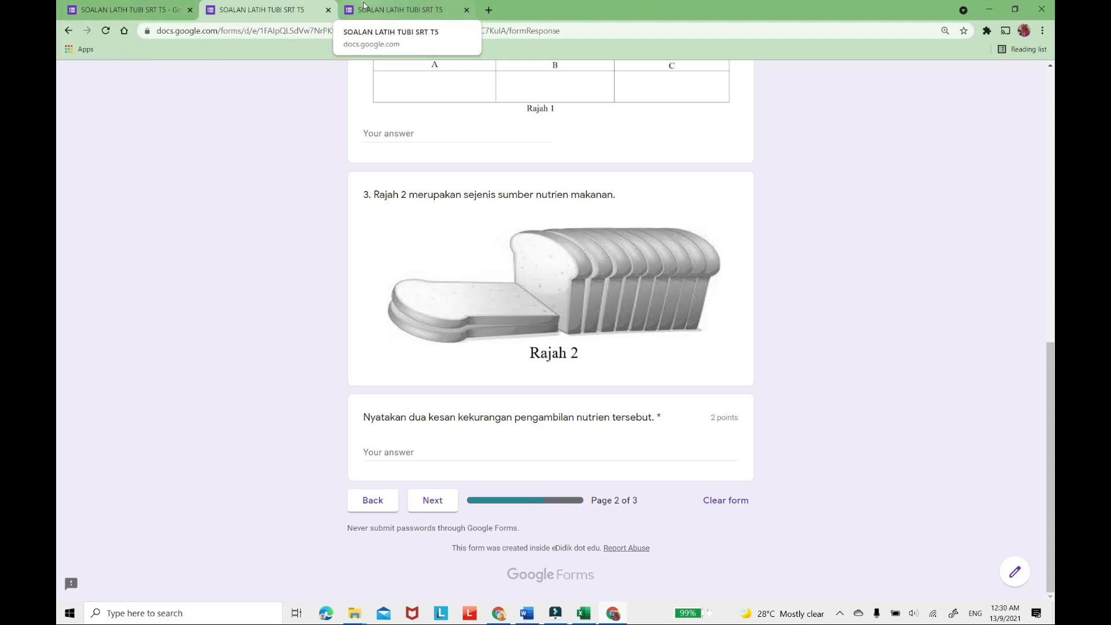
# Return to the form editor and shrink the bread image of question 3 to about two-thirds of its width.
pyautogui.click(64, 10)
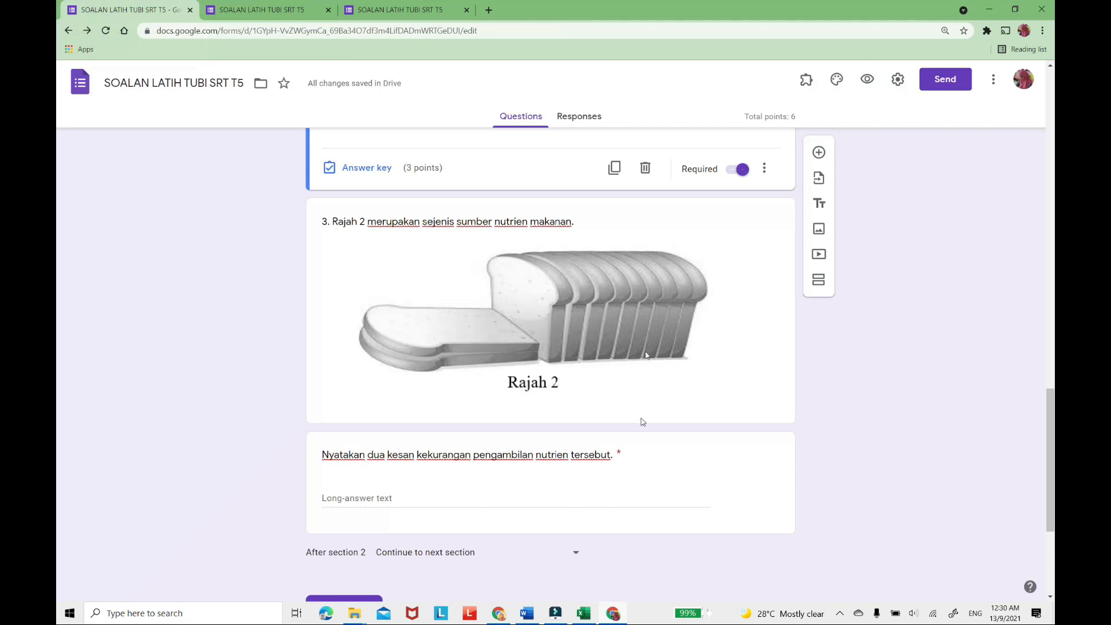
pyautogui.click(684, 331)
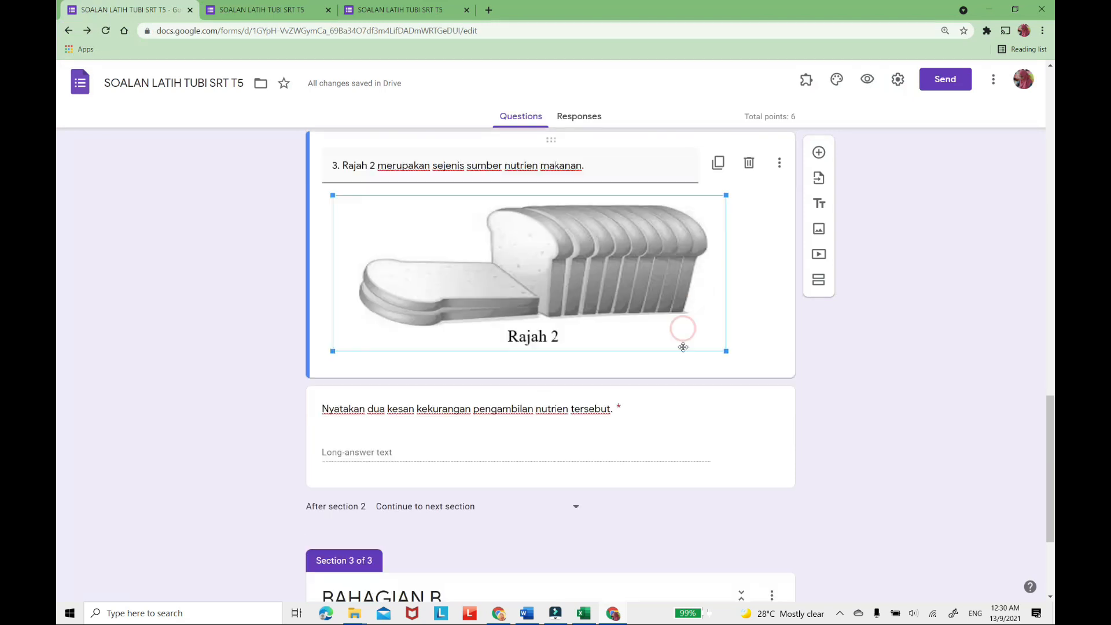
pyautogui.moveTo(725, 349); pyautogui.dragTo(599, 301)
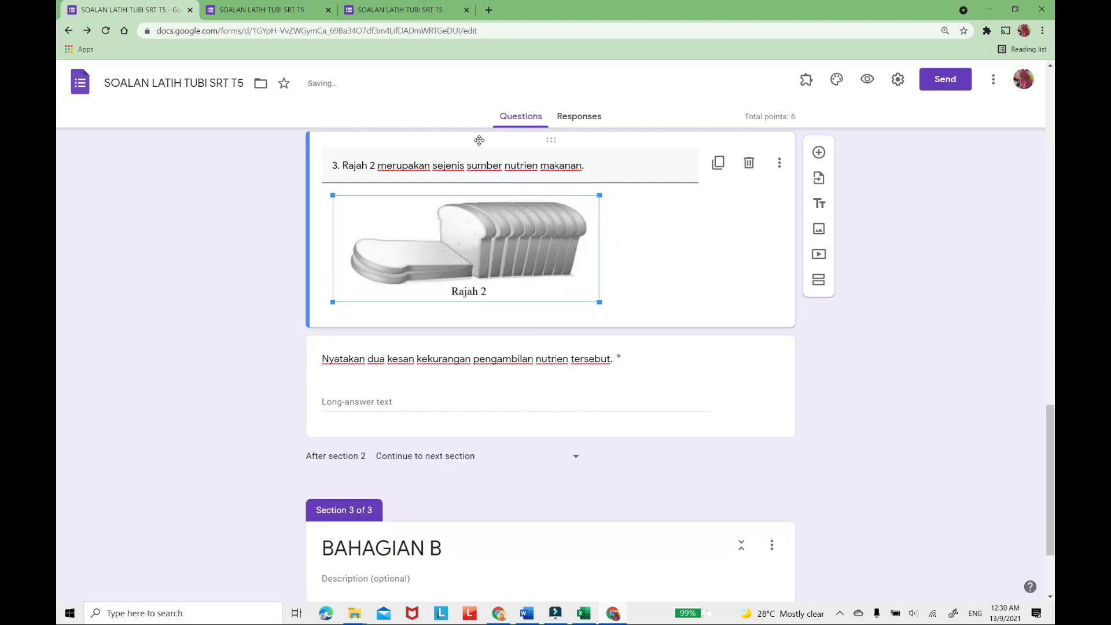
pyautogui.click(674, 277)
# Add a new question below "Nyatakan dua kesan kekurangan pengambilan nutrien tersebut." in section 2.
pyautogui.click(711, 396)
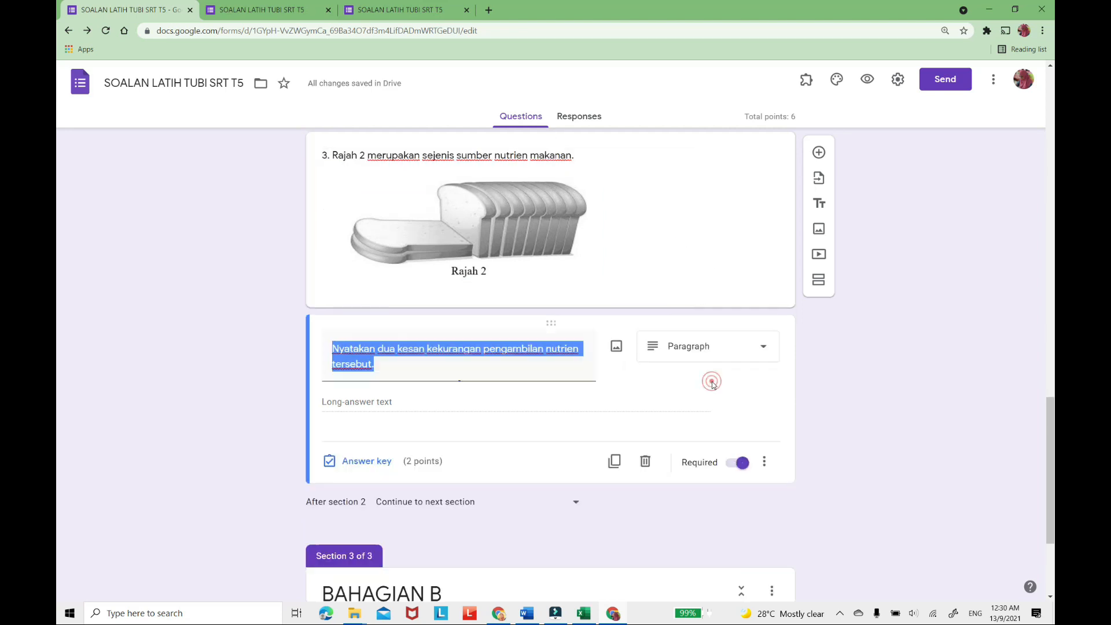
pyautogui.scroll(4, 774, 317)
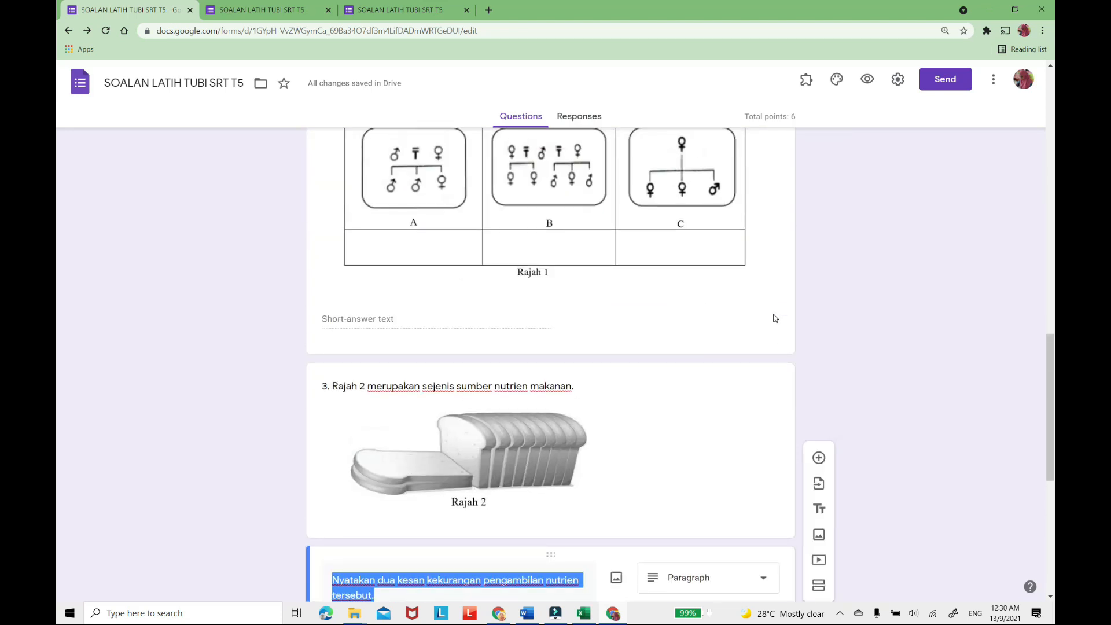
pyautogui.scroll(-5, 772, 328)
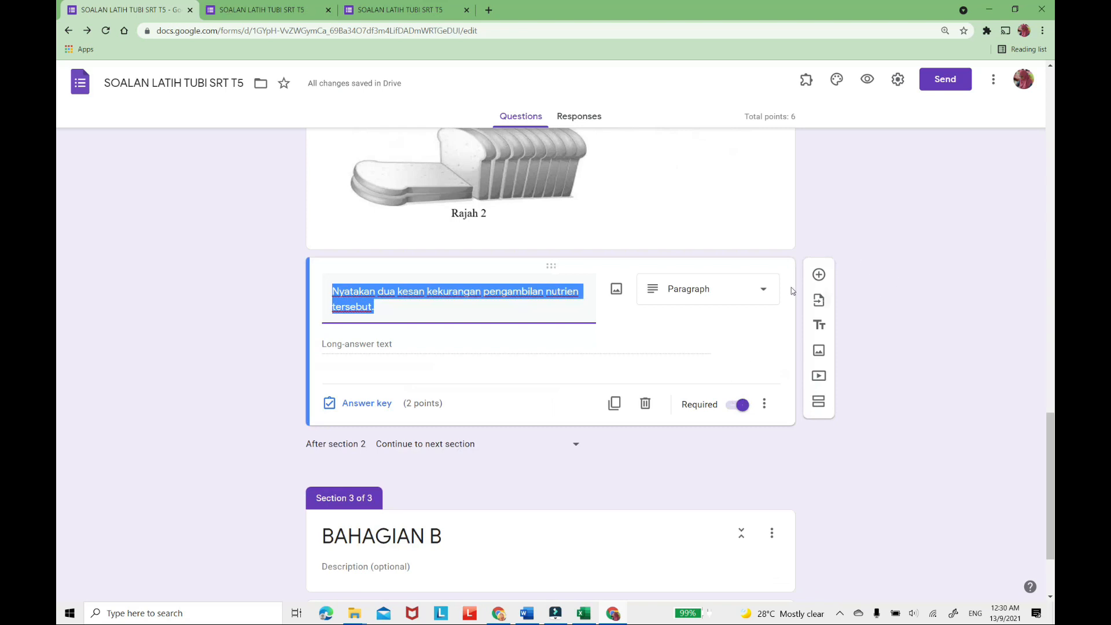
pyautogui.click(821, 279)
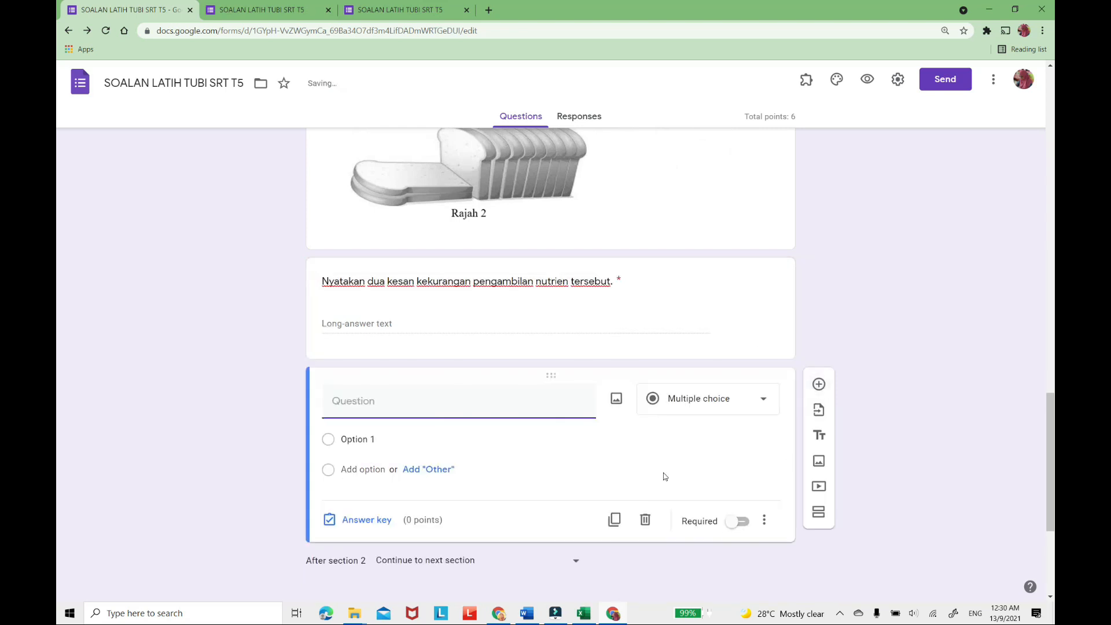
# Switch to the Word exam paper and snip question 4's three-figure table with its Rajah 3 caption using Snip & Sketch.
pyautogui.click(525, 613)
pyautogui.scroll(-3, 562, 464)
pyautogui.scroll(-1, 562, 464)
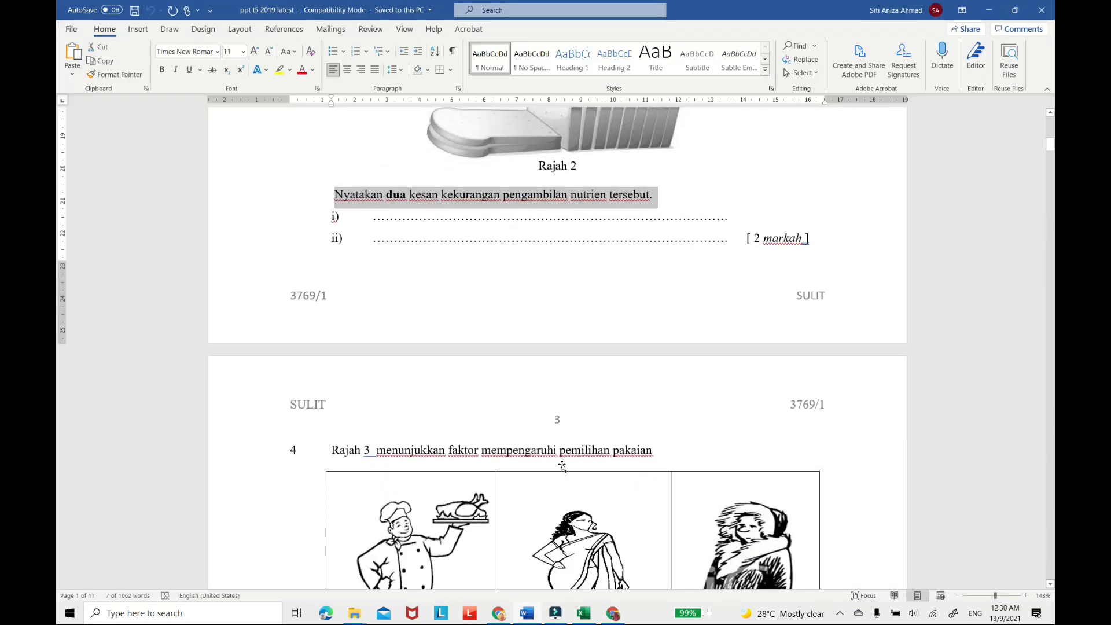
pyautogui.scroll(-5, 561, 465)
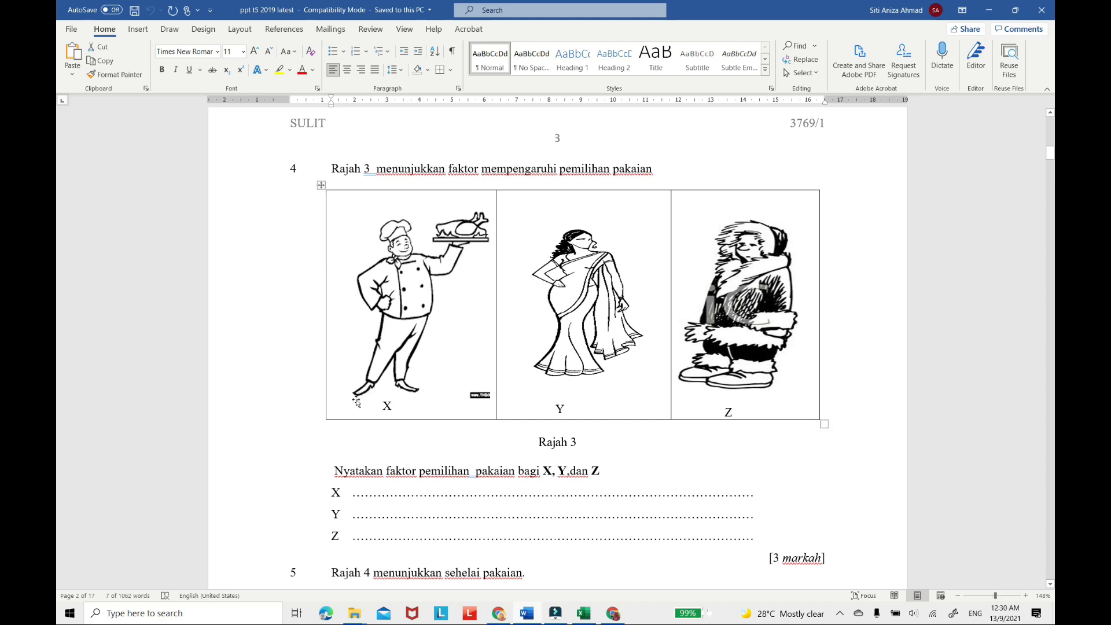
pyautogui.click(130, 615)
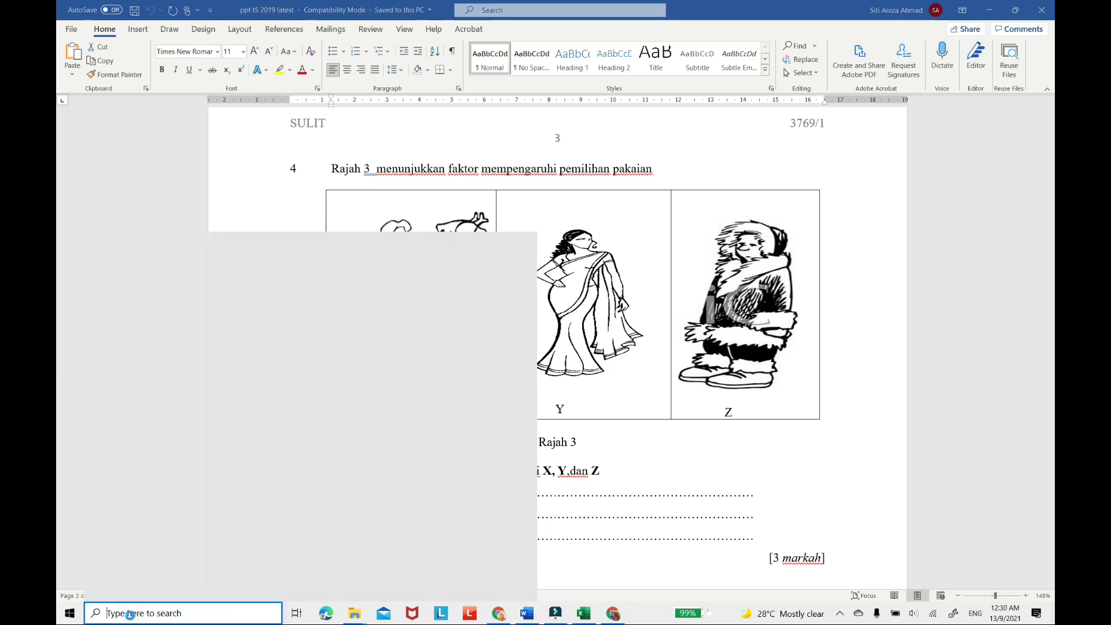
pyautogui.write('SNI')
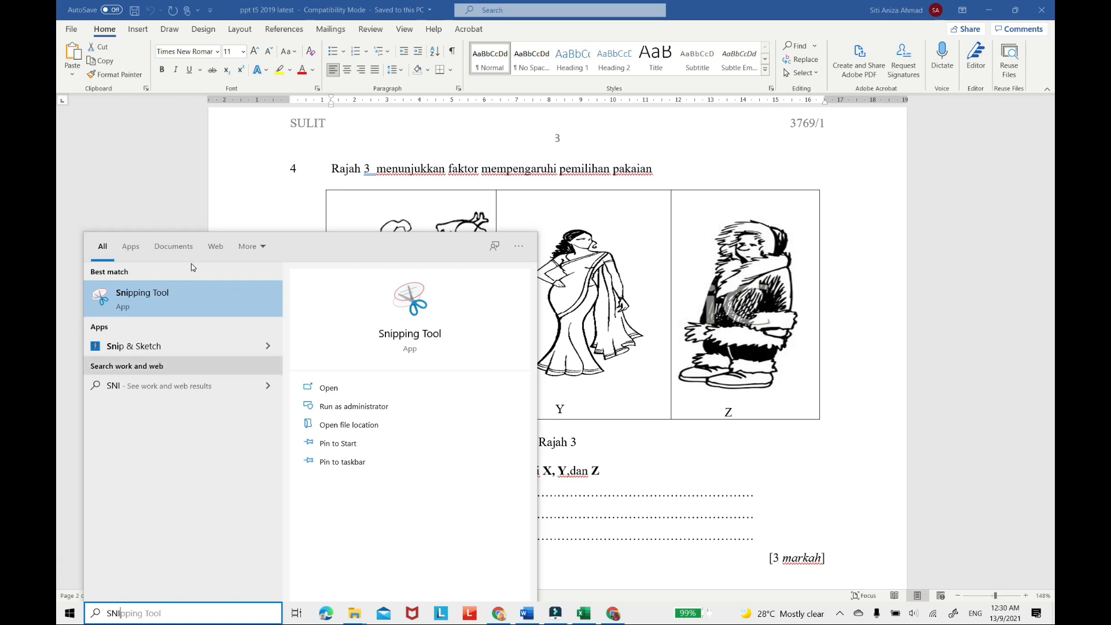
pyautogui.click(144, 347)
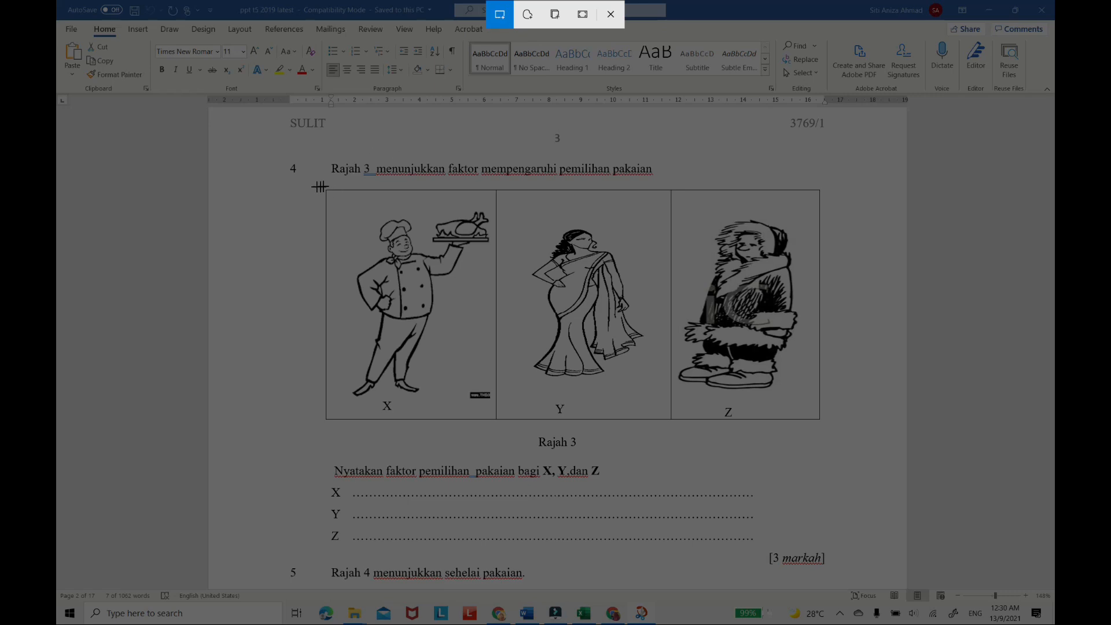
pyautogui.moveTo(321, 185)
pyautogui.mouseDown()
pyautogui.moveTo(495, 324)
pyautogui.moveTo(734, 455)
pyautogui.moveTo(824, 453)
pyautogui.mouseUp()
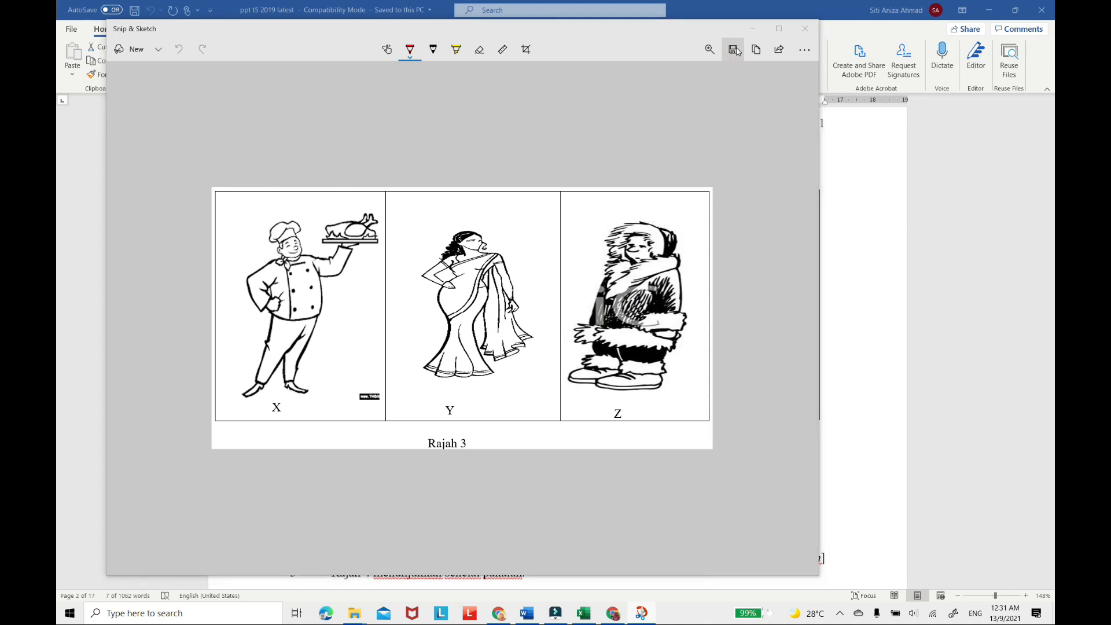
# Save the Rajah 3 snip as a JPG named 4 and close Snip & Sketch.
pyautogui.click(733, 50)
pyautogui.write('4')
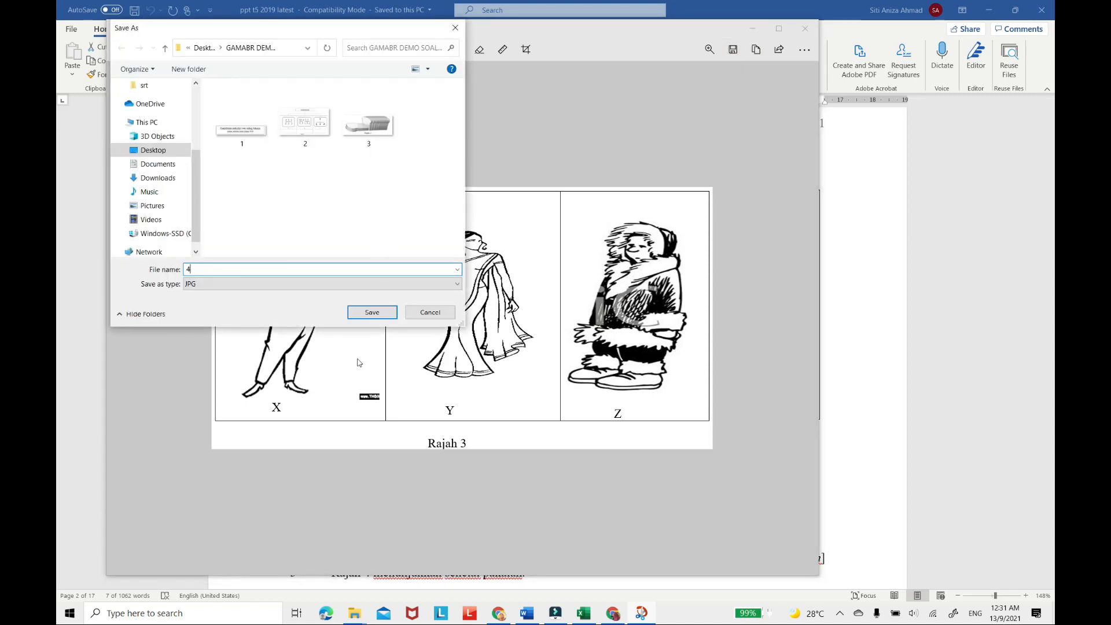
pyautogui.click(373, 313)
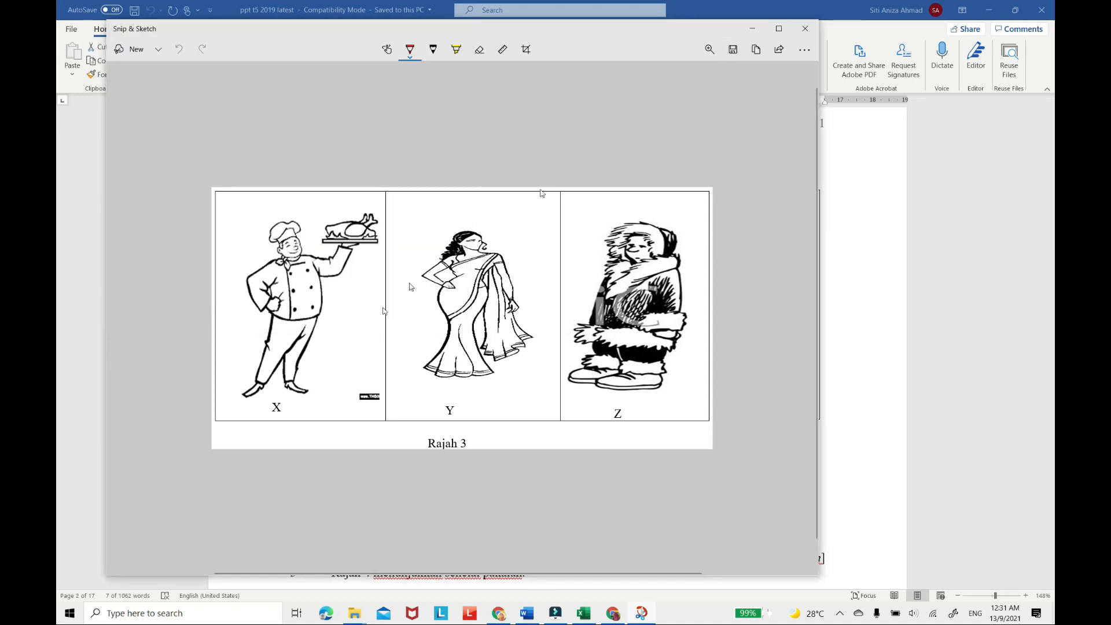
pyautogui.click(805, 28)
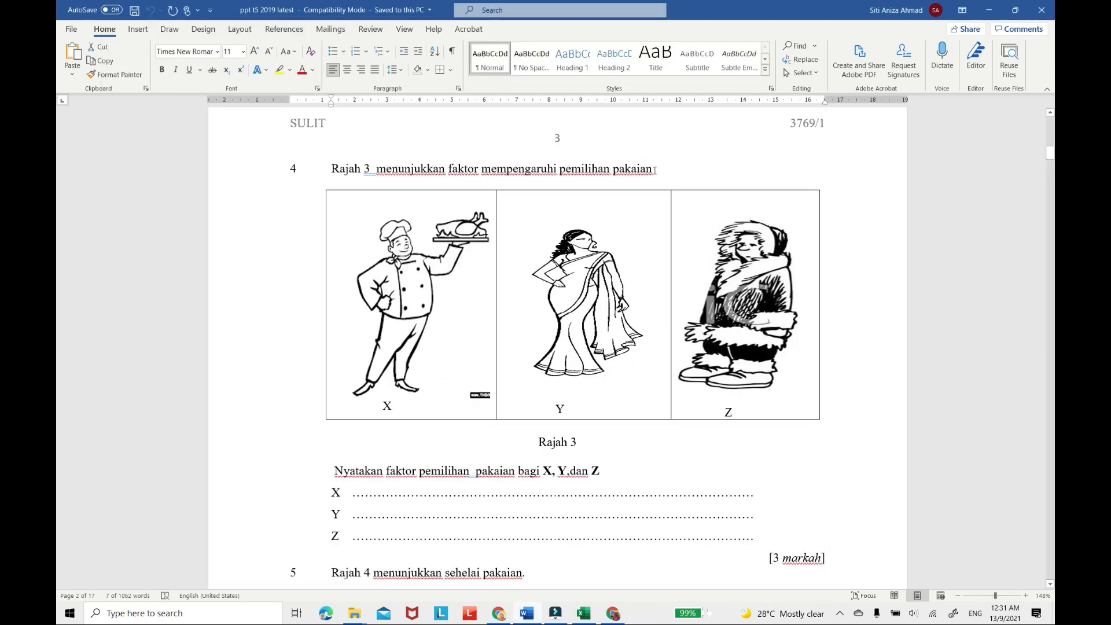
# Copy the sentence "Rajah 3 menunjukkan faktor mempengaruhi pemilihan pakaian" from the Word paper and return to the form editor.
pyautogui.moveTo(652, 168); pyautogui.dragTo(325, 170)
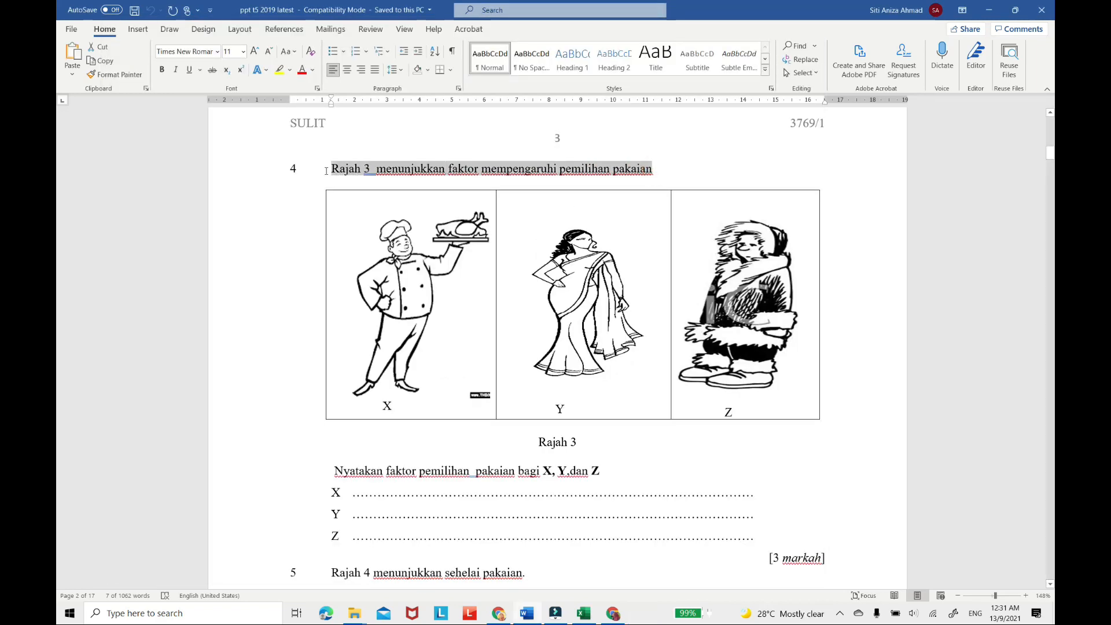
pyautogui.rightClick(393, 172)
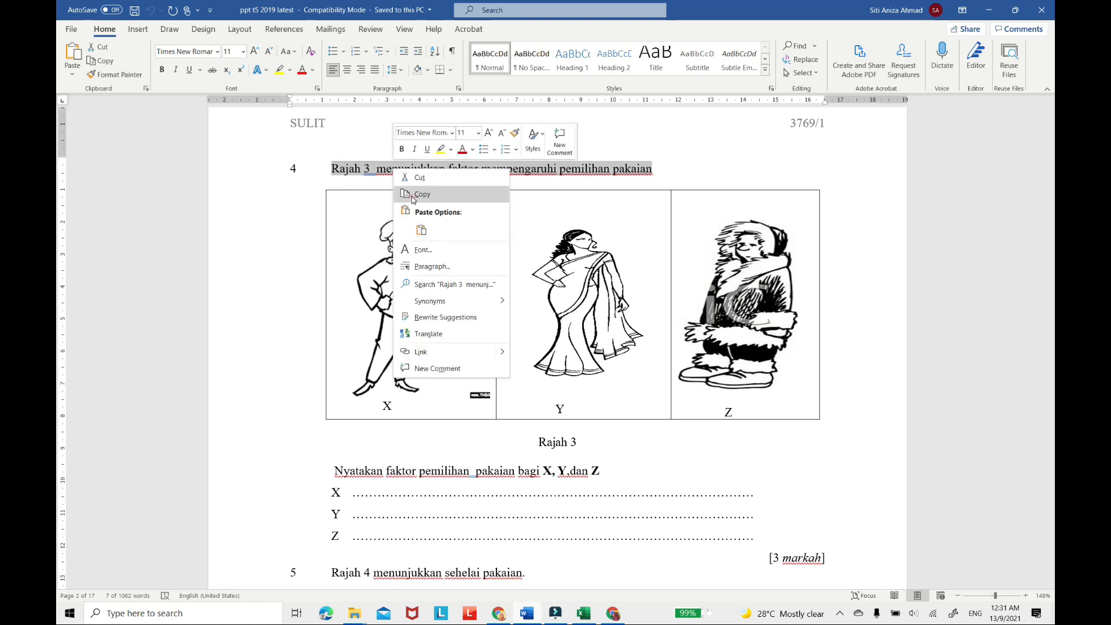
pyautogui.click(405, 194)
pyautogui.click(615, 615)
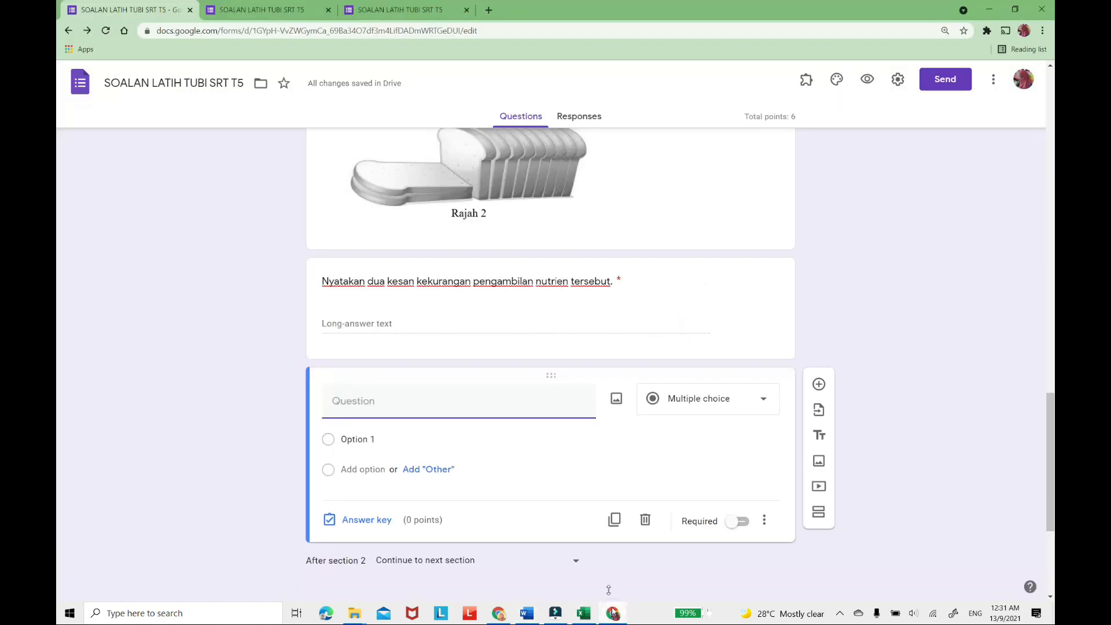
# Insert the saved Rajah 3 image as a separate image item after the blank question.
pyautogui.click(820, 462)
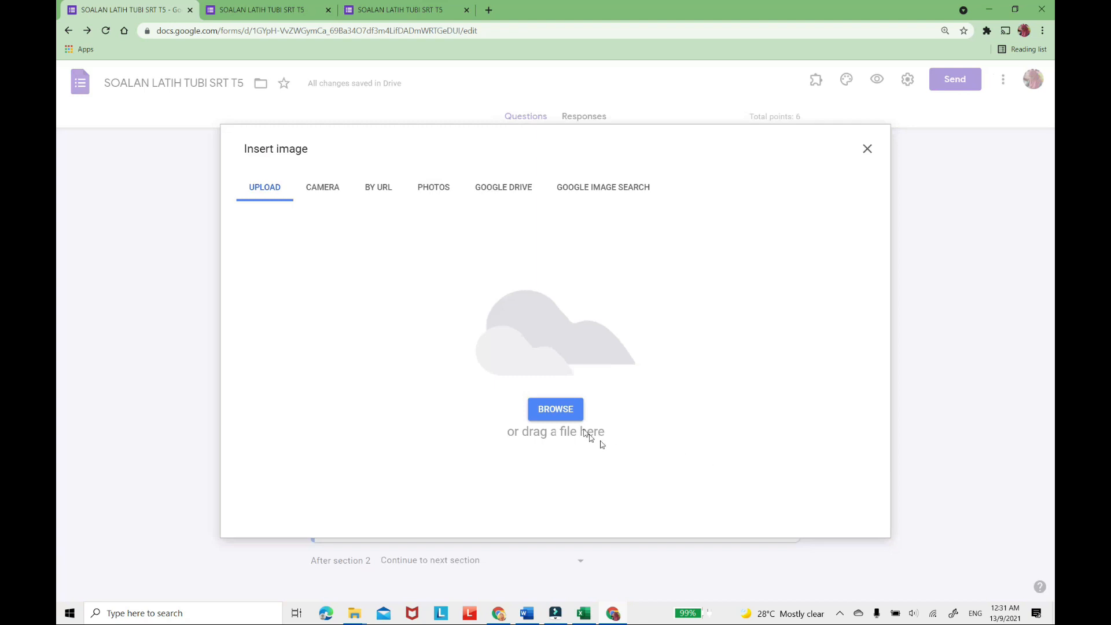
pyautogui.click(570, 417)
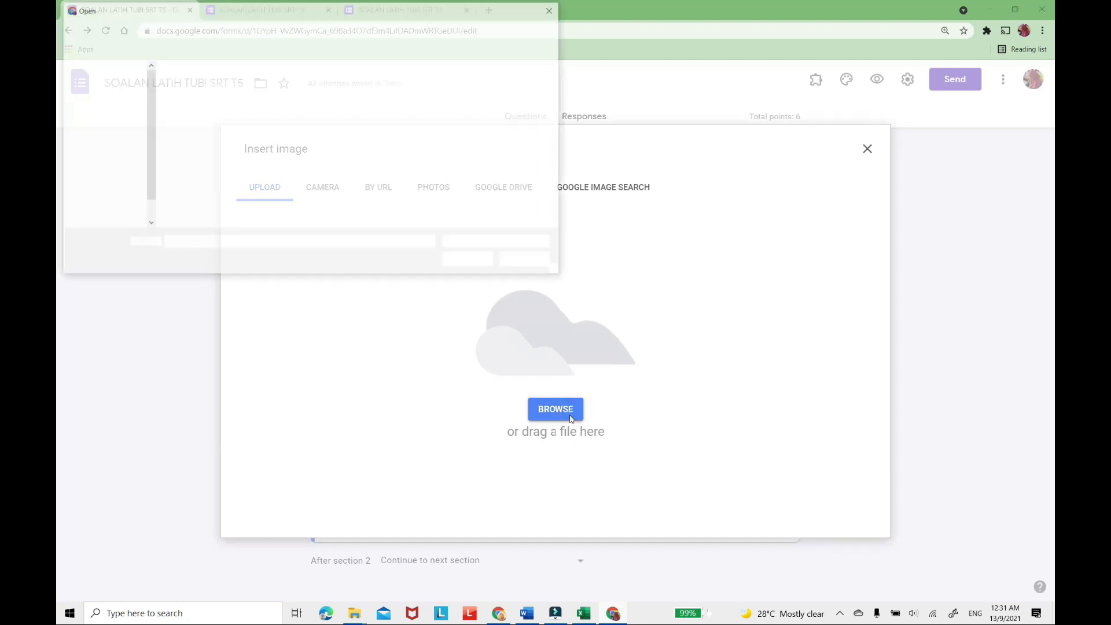
pyautogui.click(393, 100)
pyautogui.click(469, 261)
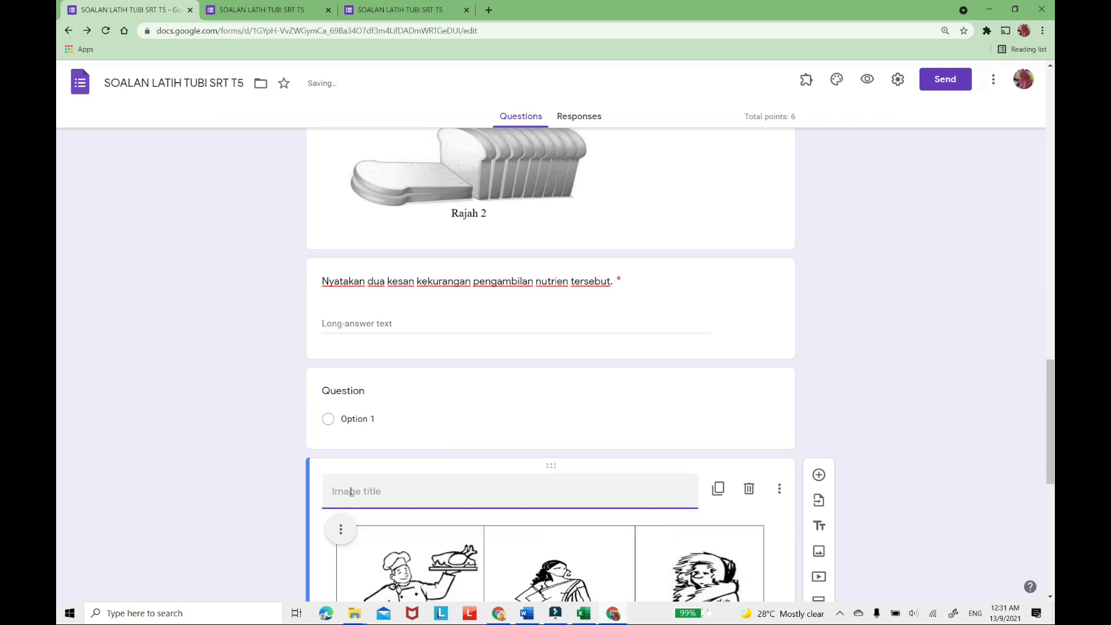
pyautogui.scroll(-4, 436, 483)
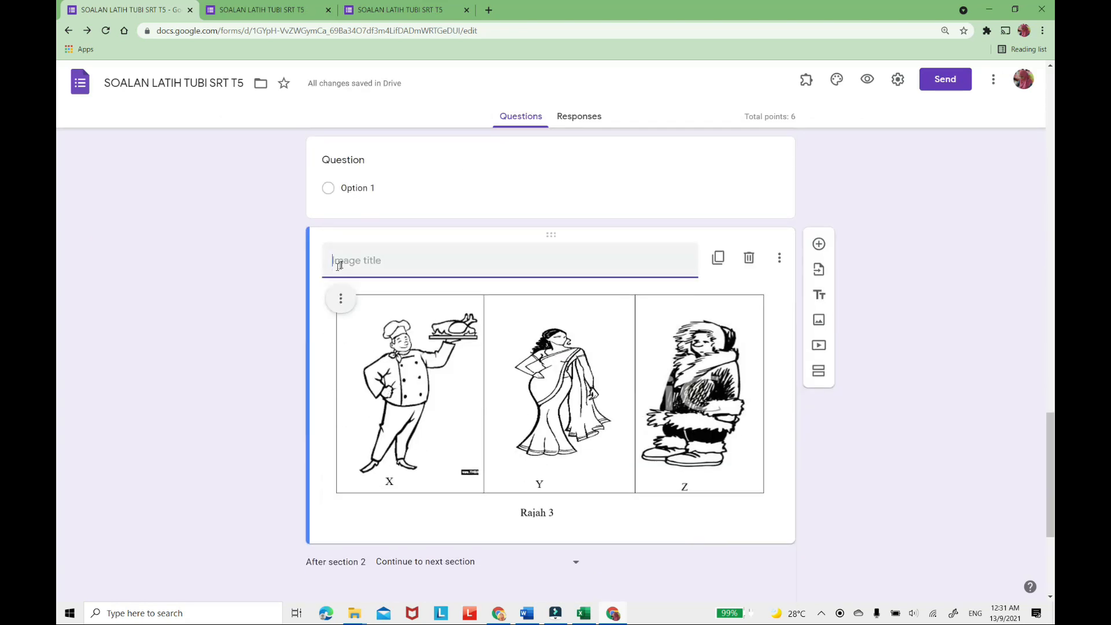
# Title the Rajah 3 image "4. Rajah 3 menunjukkan faktor mempengaruhi pemilihan pakaian", using the copied sentence.
pyautogui.rightClick(342, 262)
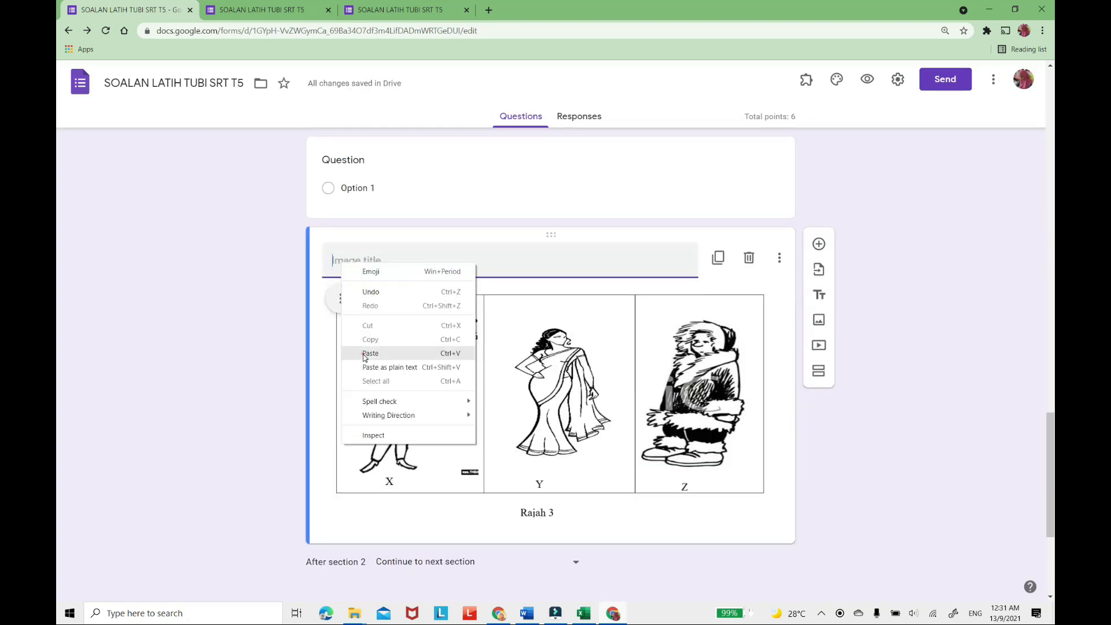
pyautogui.click(365, 352)
pyautogui.click(334, 261)
pyautogui.write('4.')
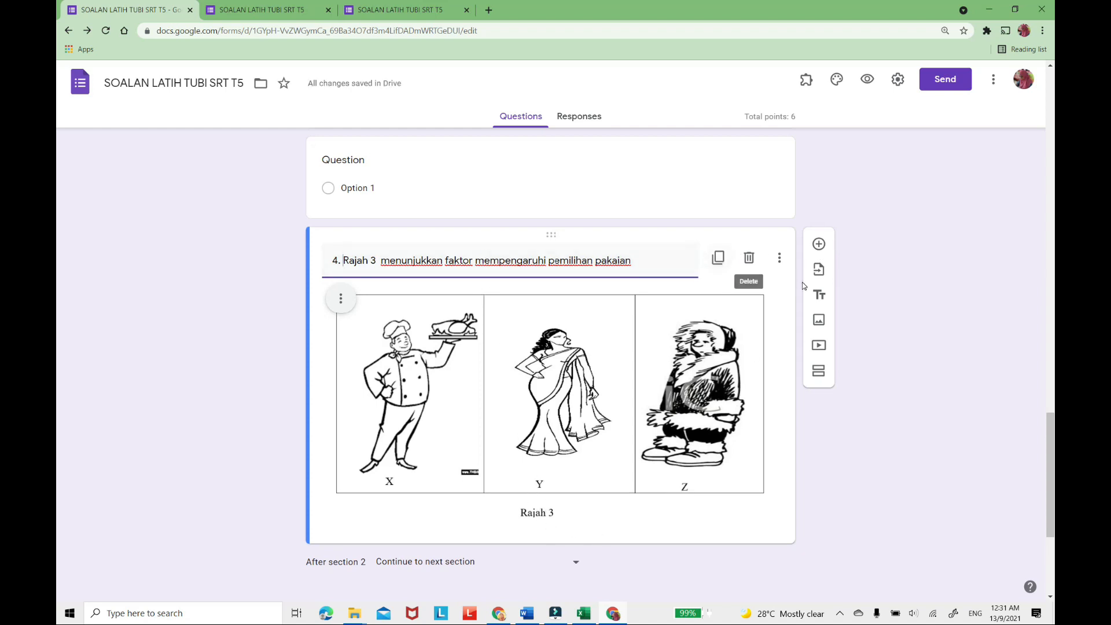
# Add a question below the Rajah 3 image with the text "Nyatakan faktor pemilihan pakaian bagi X, Y,dan Z" copied from the Word paper.
pyautogui.click(818, 245)
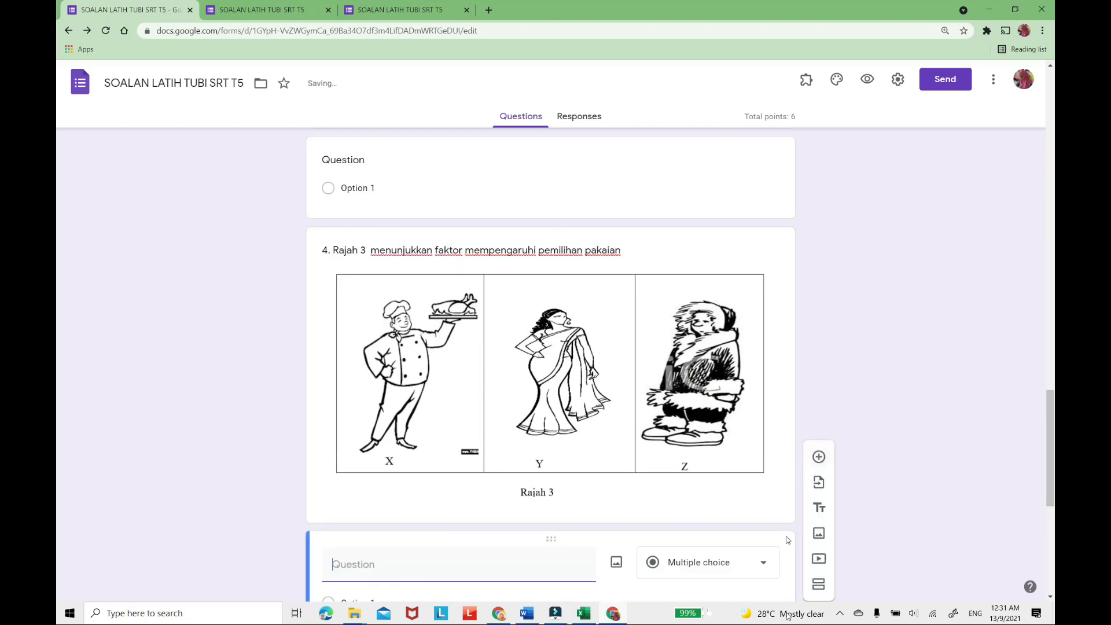
pyautogui.scroll(-4, 853, 529)
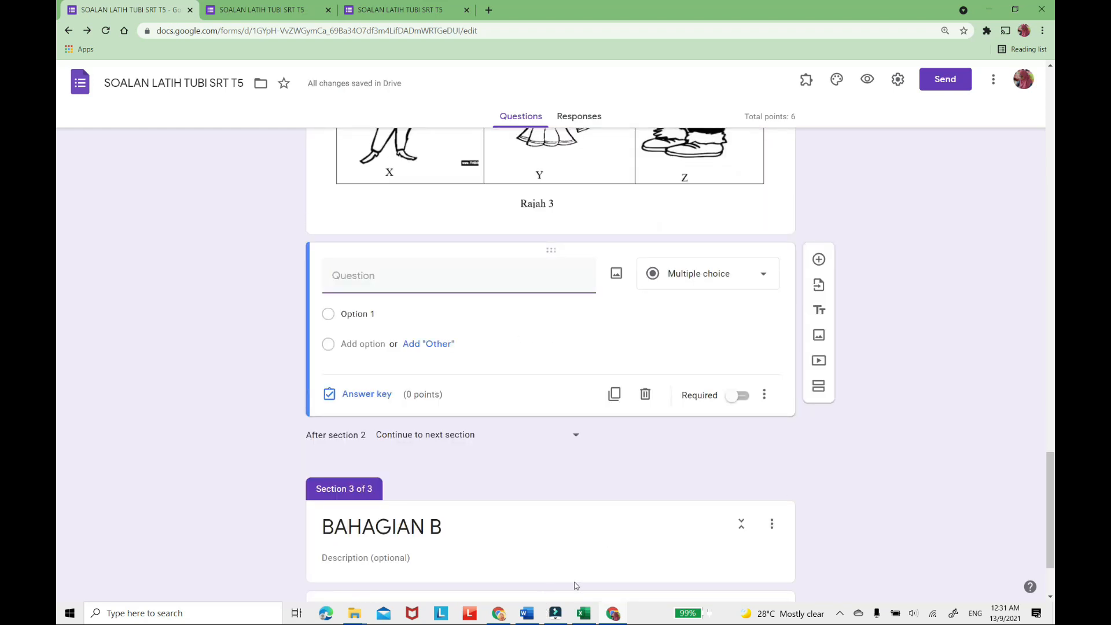
pyautogui.click(527, 614)
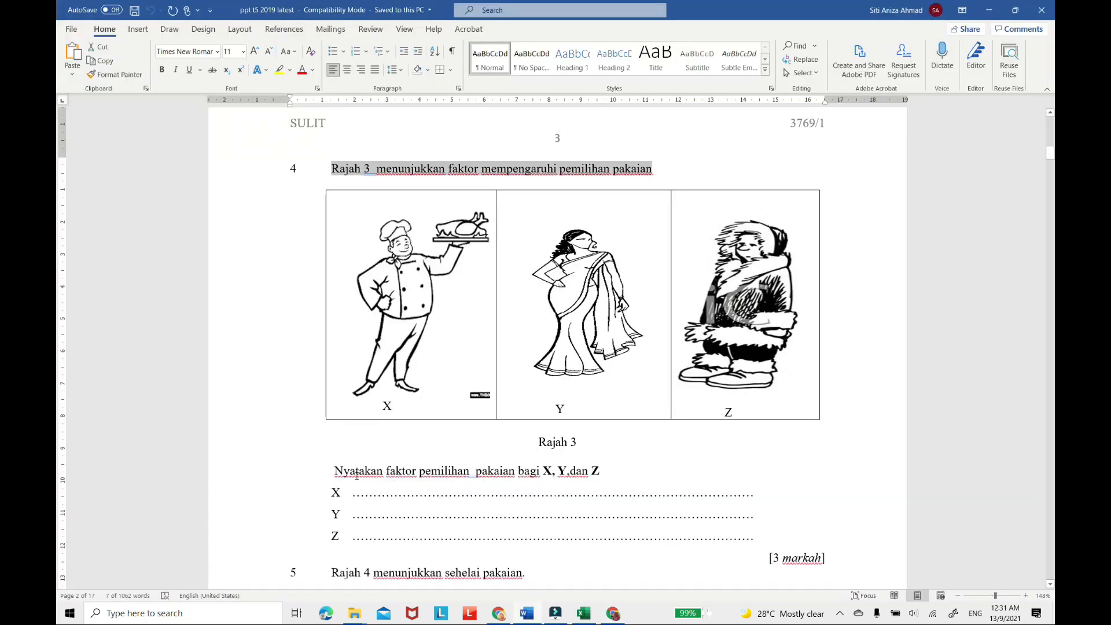
pyautogui.moveTo(335, 470); pyautogui.dragTo(629, 465)
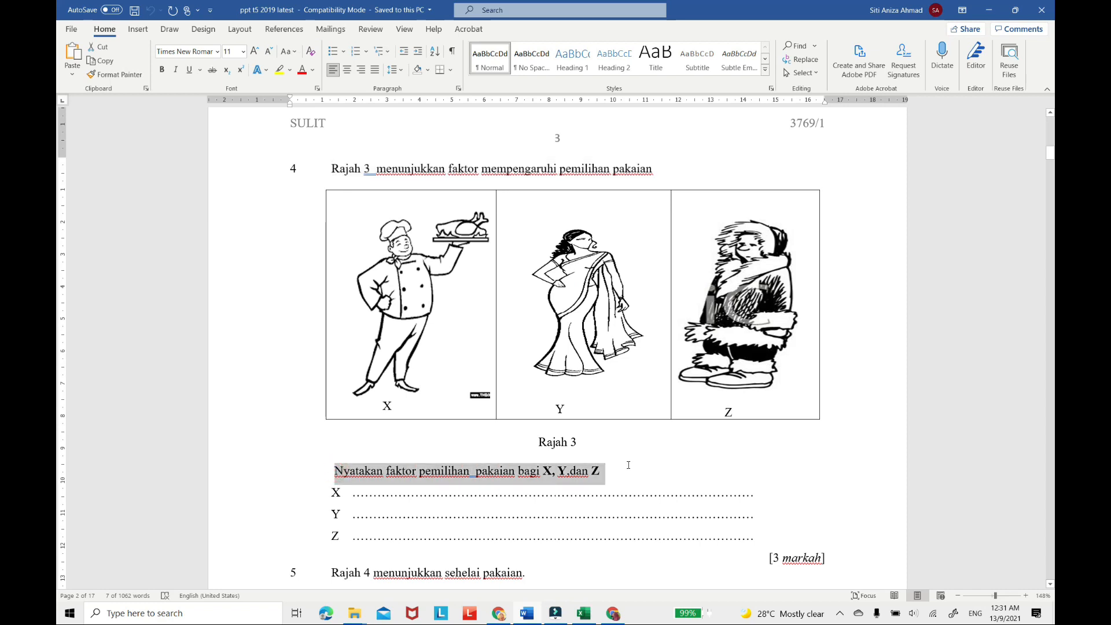
pyautogui.rightClick(527, 478)
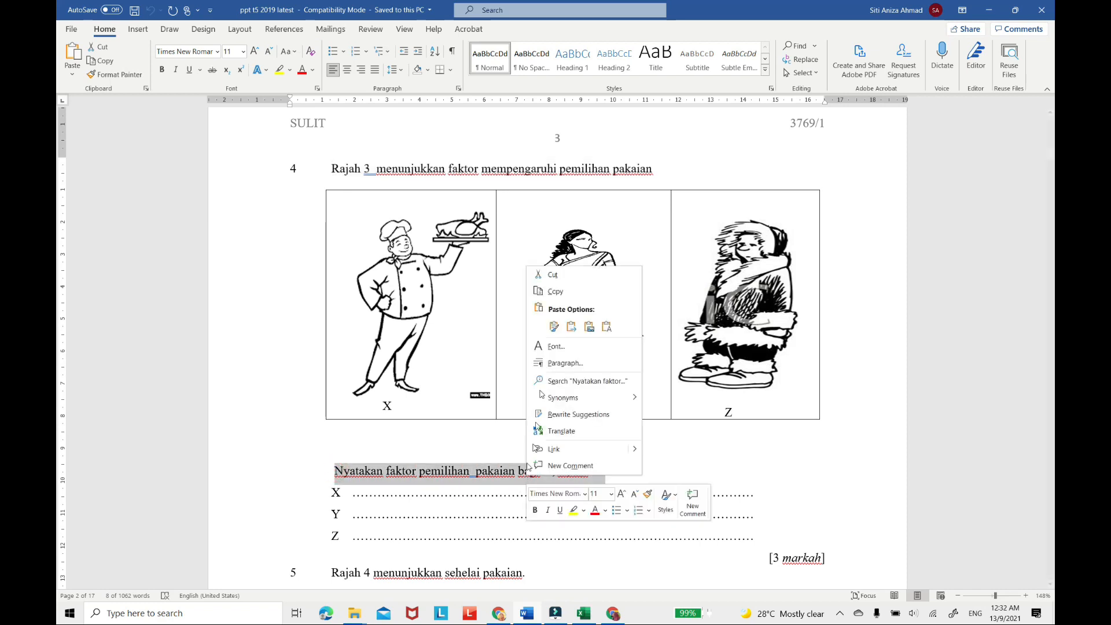
pyautogui.click(556, 291)
pyautogui.click(614, 616)
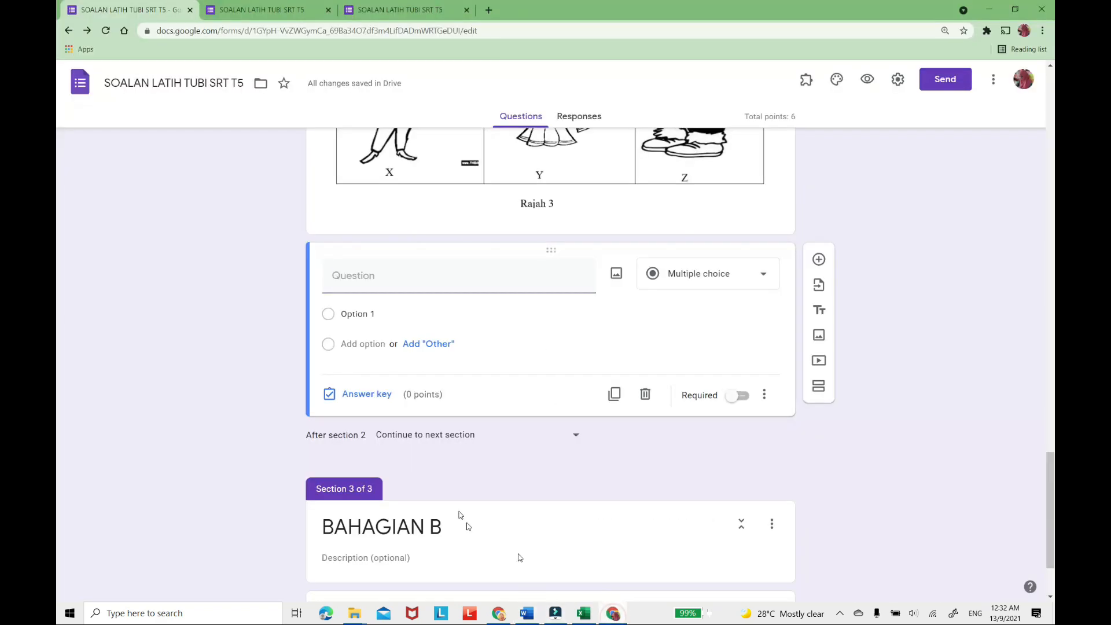
pyautogui.rightClick(346, 283)
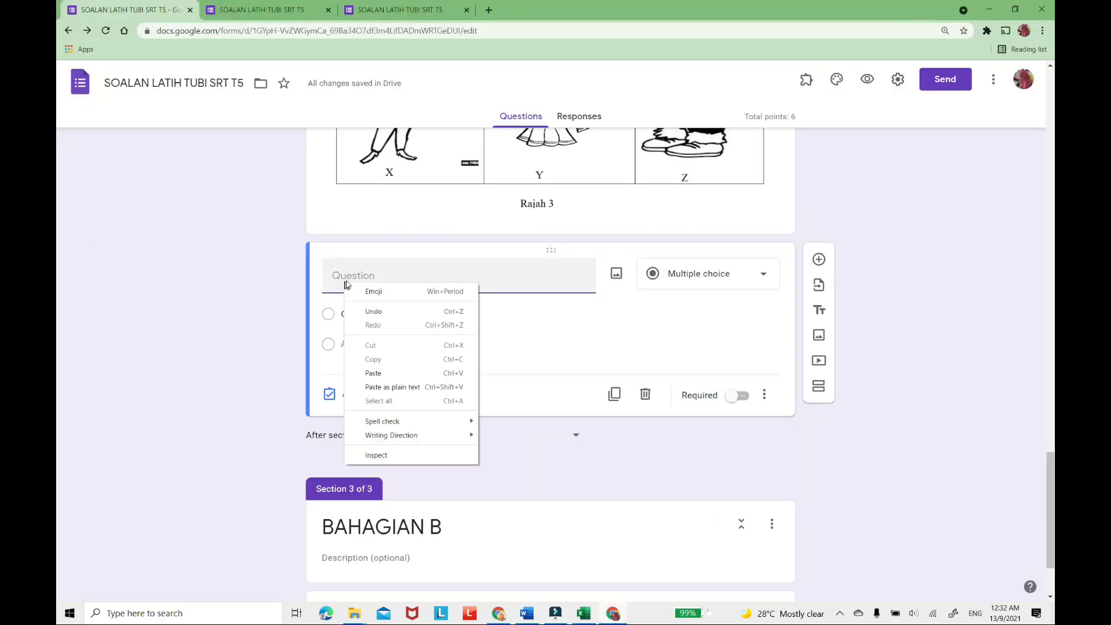
pyautogui.click(376, 373)
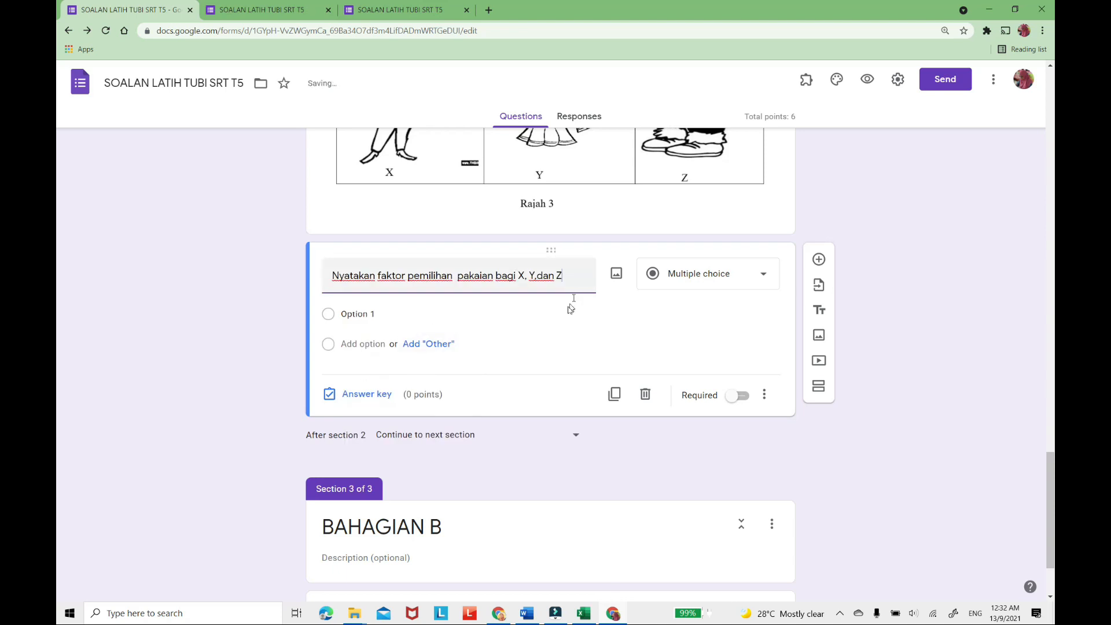
# Make the question about X, Y and Z a required Paragraph question worth 3 points.
pyautogui.click(764, 277)
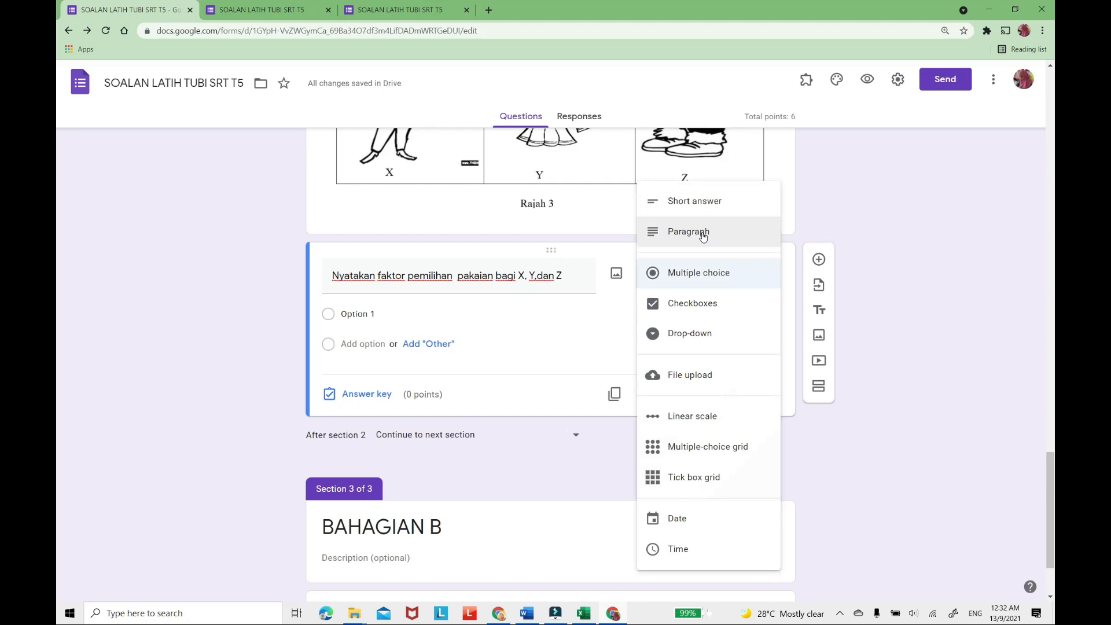
pyautogui.click(701, 234)
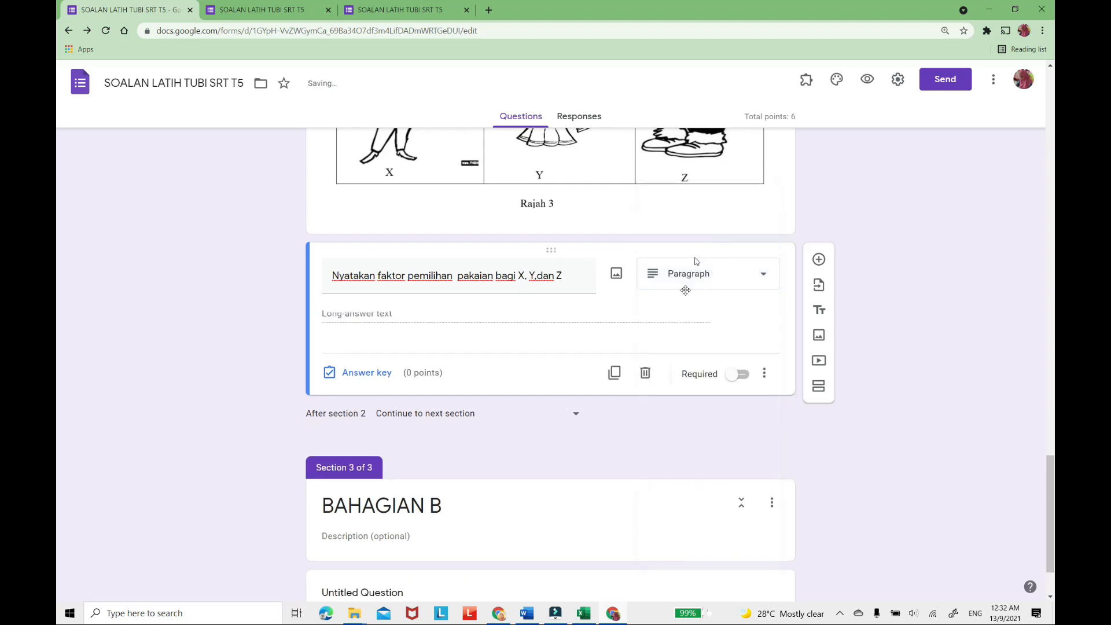
pyautogui.click(365, 374)
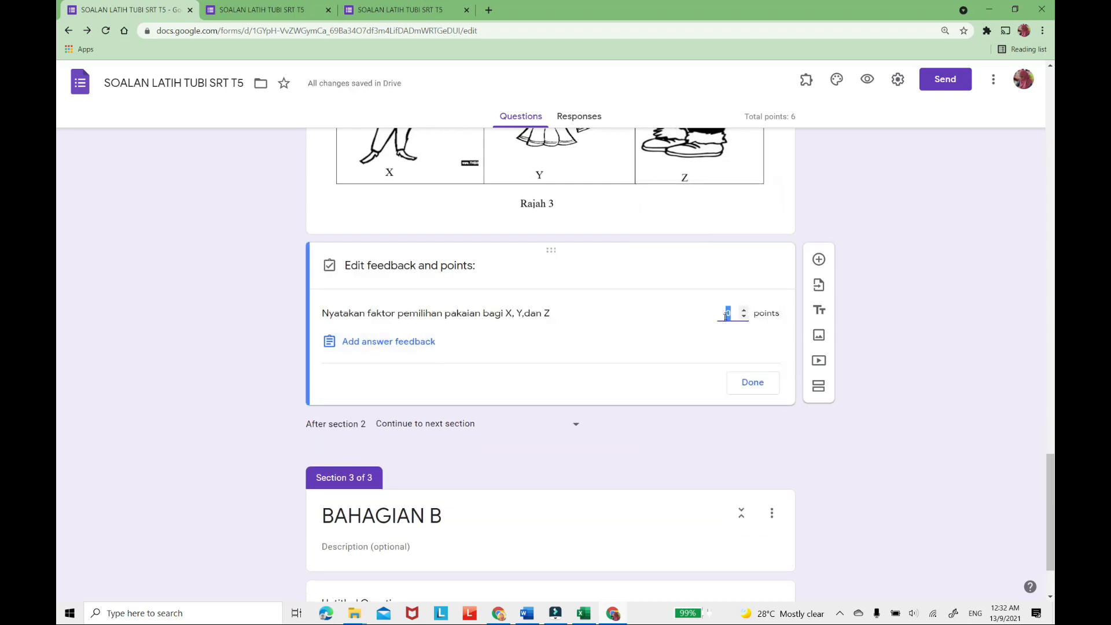
pyautogui.click(746, 313)
pyautogui.click(746, 313)
pyautogui.click(746, 313)
pyautogui.click(745, 313)
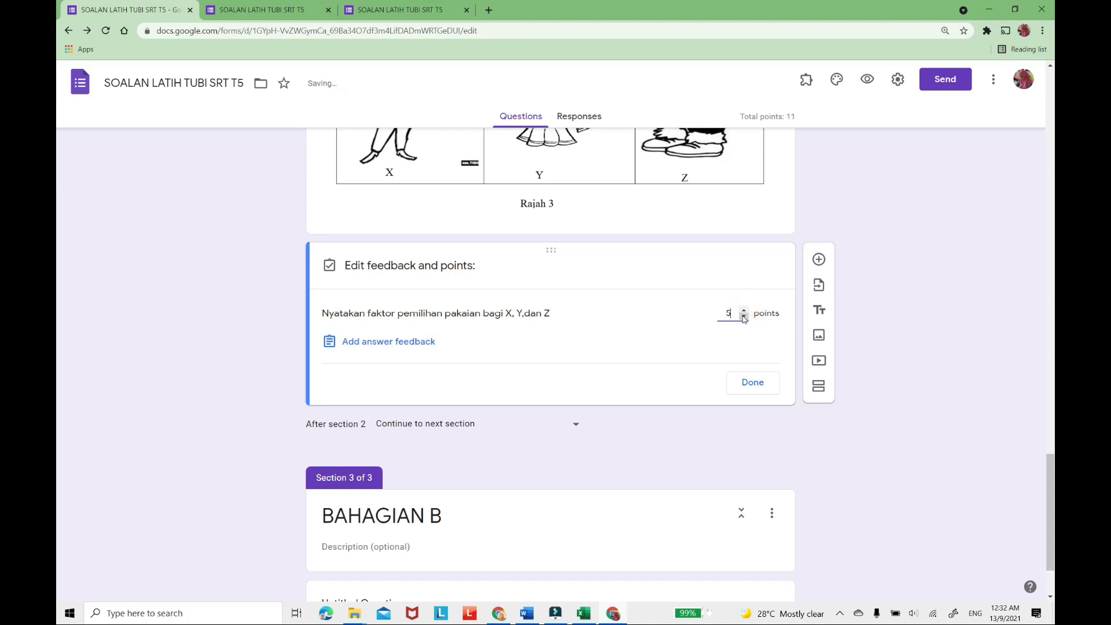
pyautogui.click(744, 313)
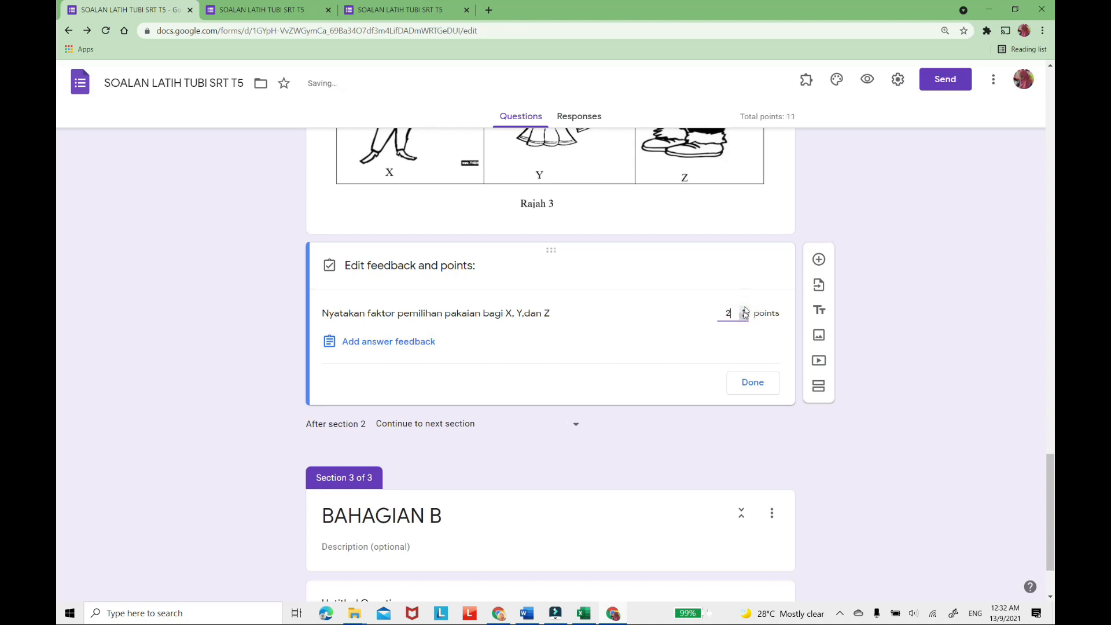
pyautogui.click(757, 385)
pyautogui.click(747, 375)
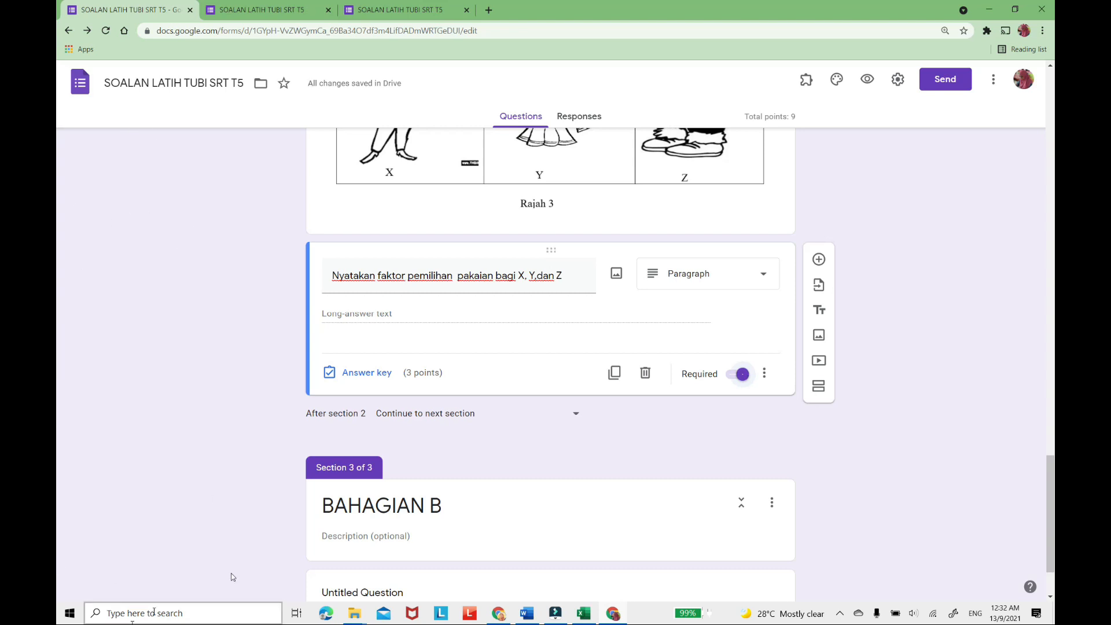
# Look through questions 5 to 7 of the Word exam paper for the next question for the quiz.
pyautogui.click(524, 614)
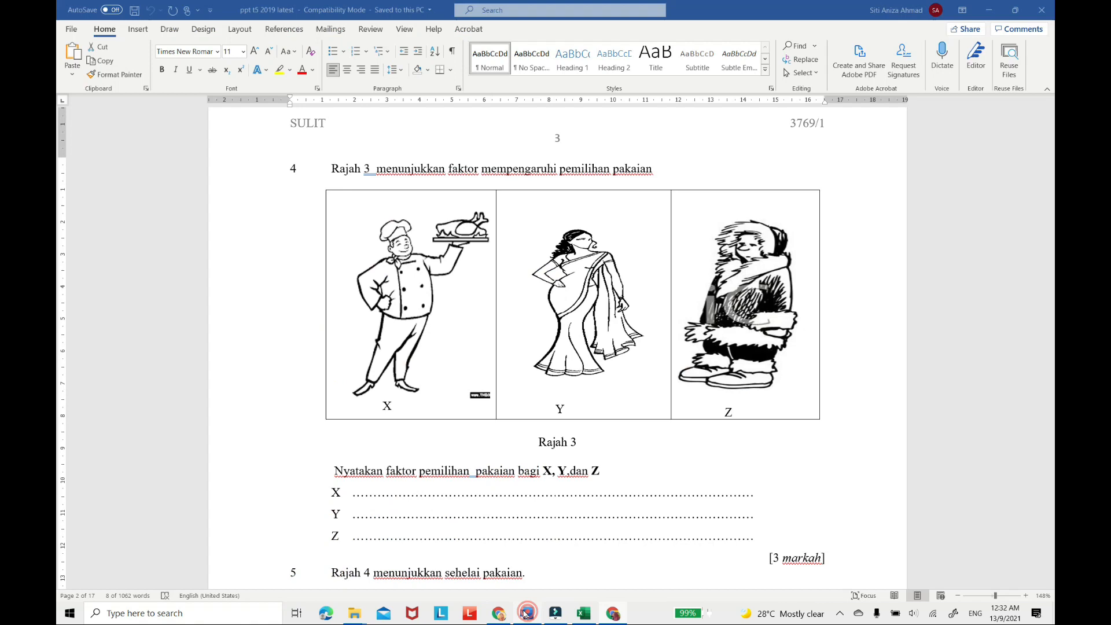
pyautogui.scroll(-3, 502, 431)
pyautogui.scroll(-4, 503, 431)
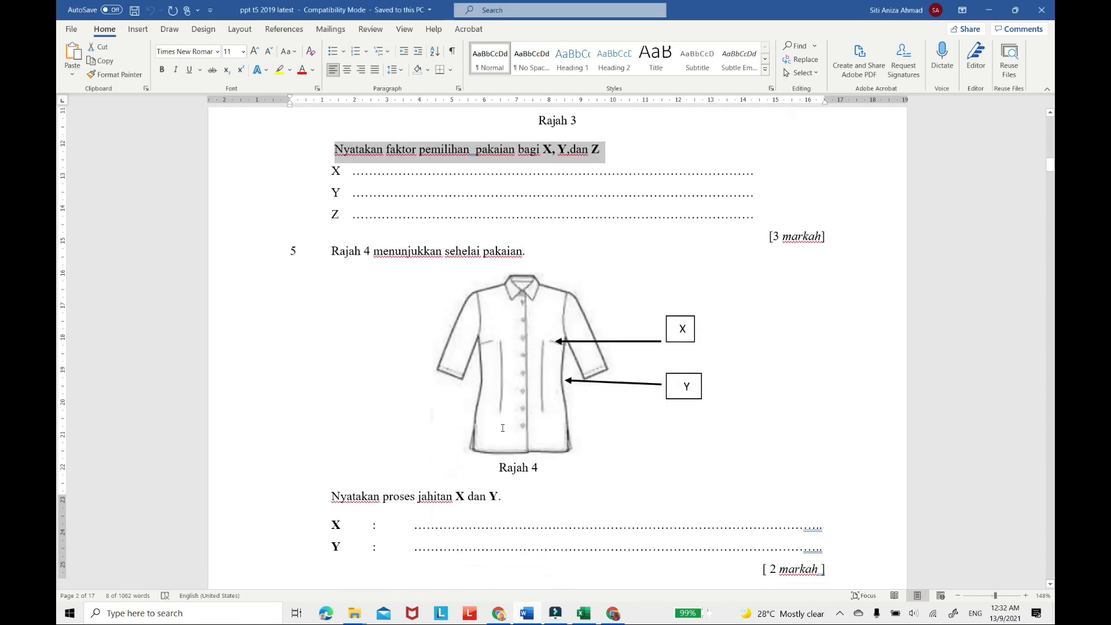
pyautogui.scroll(-6, 501, 428)
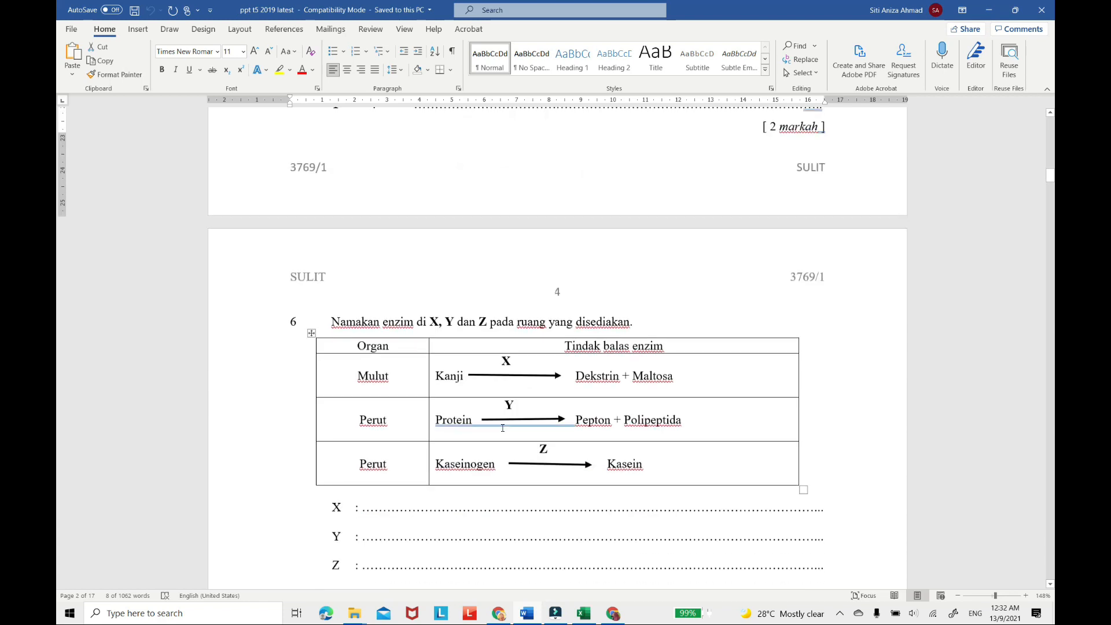
pyautogui.scroll(-2, 503, 428)
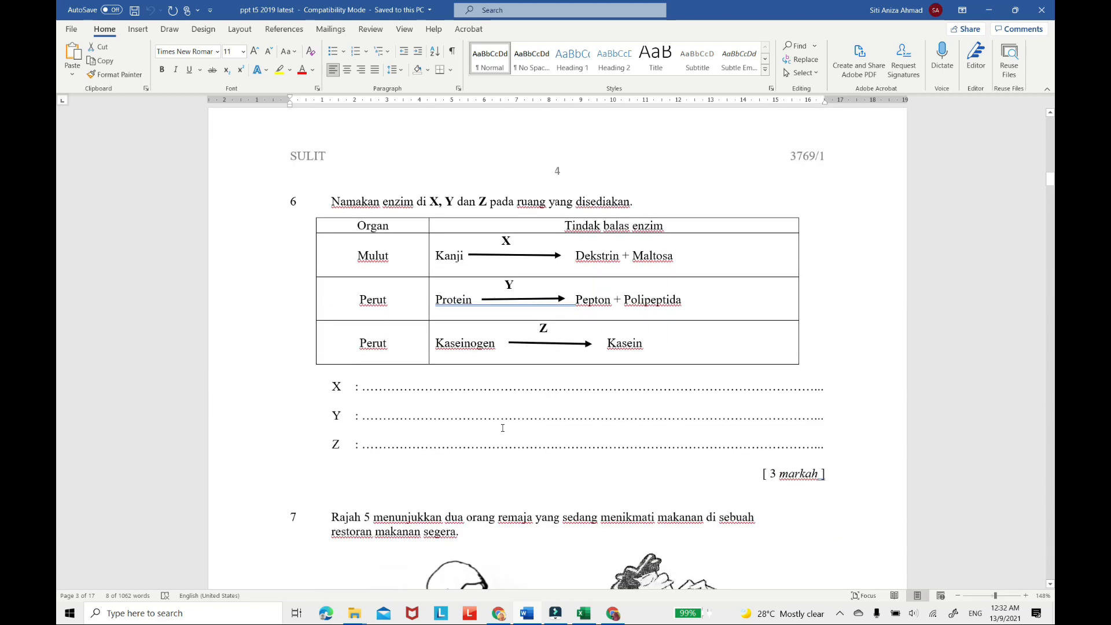
pyautogui.scroll(-4, 502, 428)
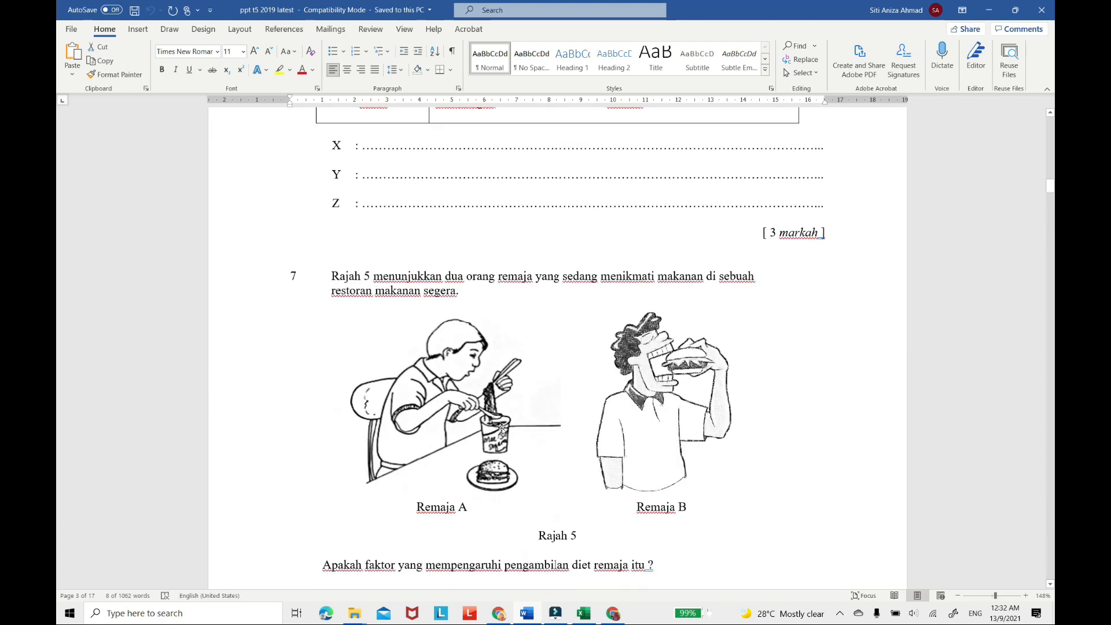
pyautogui.scroll(-3, 502, 428)
pyautogui.scroll(3, 503, 427)
pyautogui.scroll(9, 502, 428)
pyautogui.scroll(-4, 502, 427)
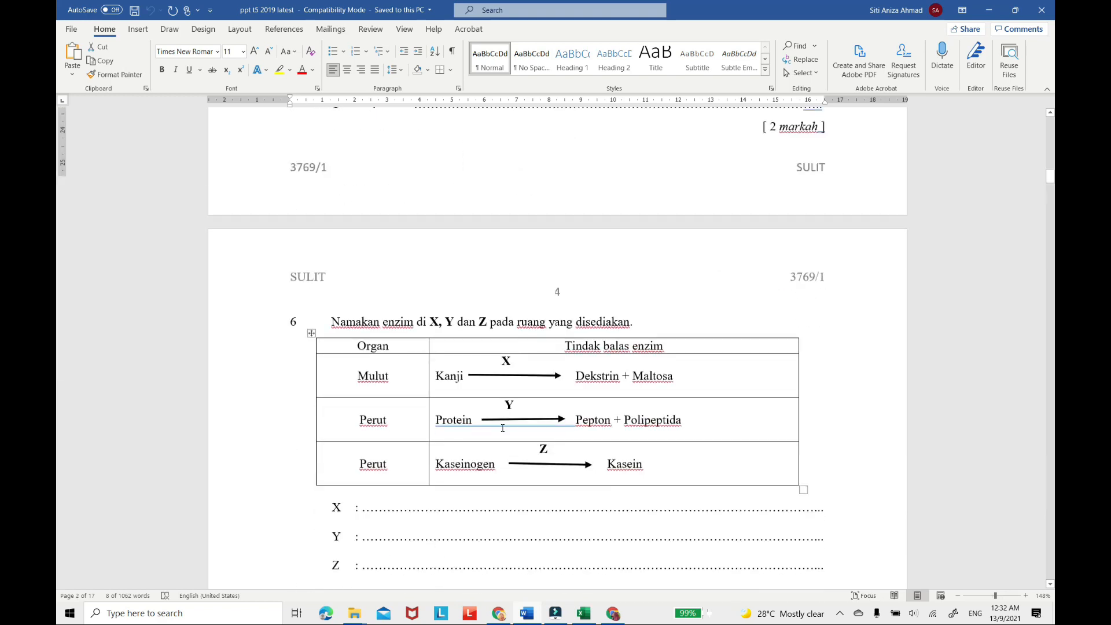
pyautogui.scroll(-1, 503, 428)
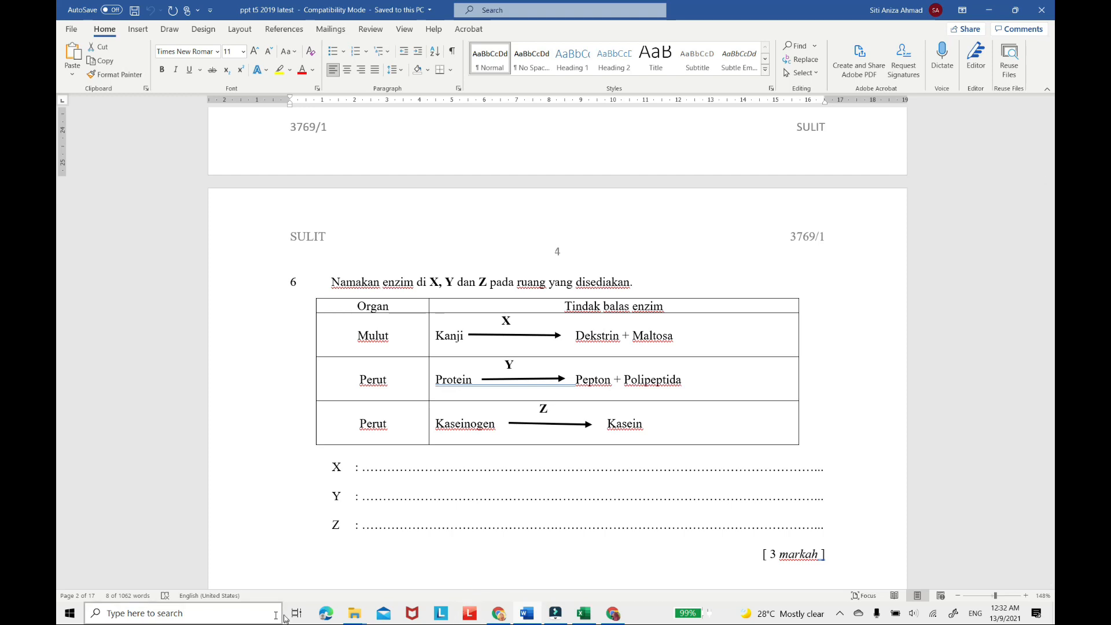
# Capture the enzyme table of question 6 in the Word paper as a rectangular snip with Snip & Sketch.
pyautogui.click(220, 616)
pyautogui.write('sNI')
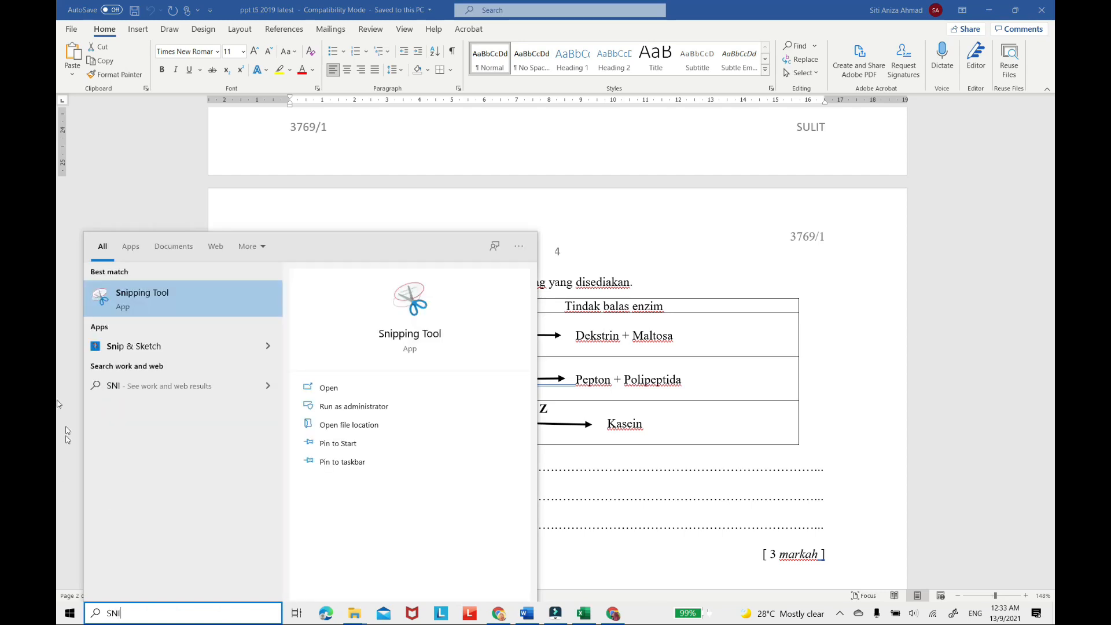
pyautogui.click(169, 341)
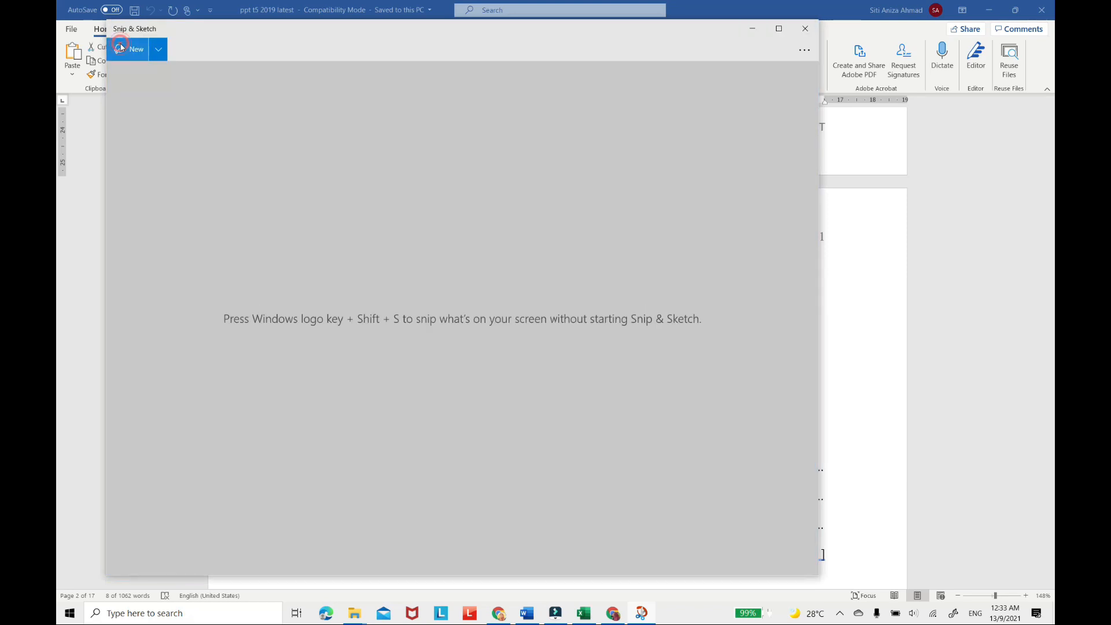
pyautogui.click(127, 48)
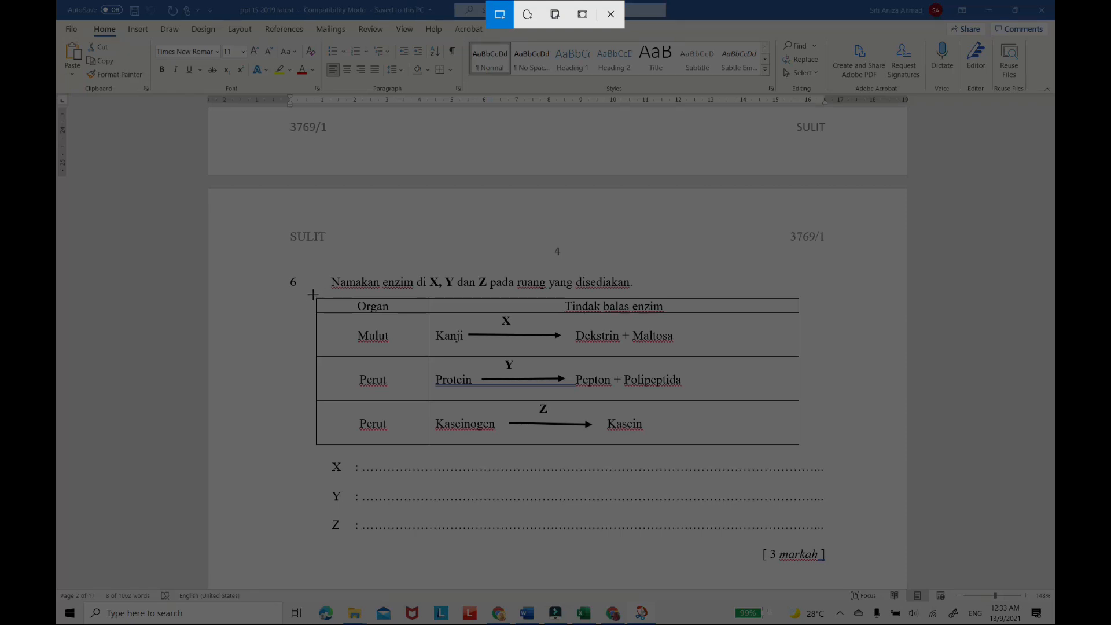
pyautogui.moveTo(313, 296)
pyautogui.mouseDown()
pyautogui.moveTo(363, 327)
pyautogui.moveTo(790, 457)
pyautogui.moveTo(800, 446)
pyautogui.mouseUp()
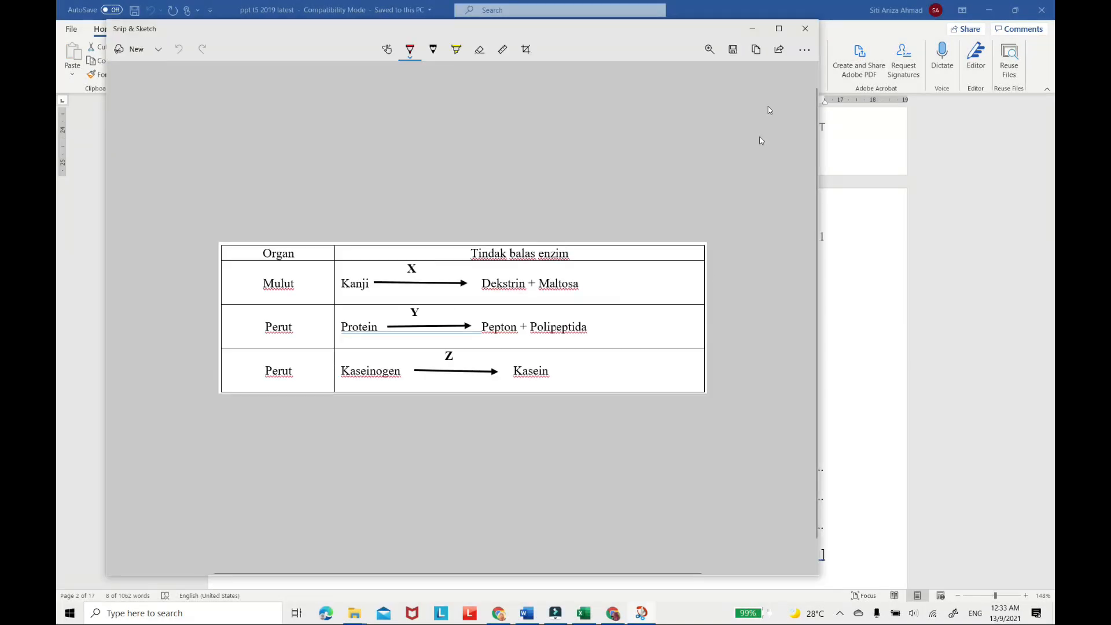
# Save the enzyme table snip as a JPG named 5 in the GAMABR DEMO SOALAN folder and close Snip & Sketch.
pyautogui.click(733, 51)
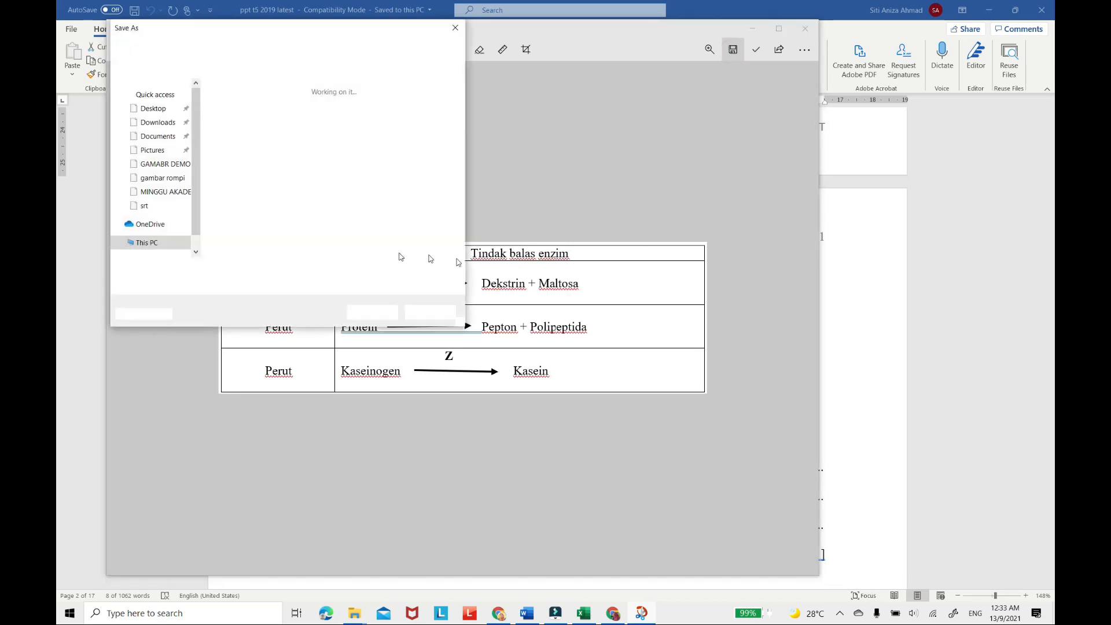
pyautogui.write('5')
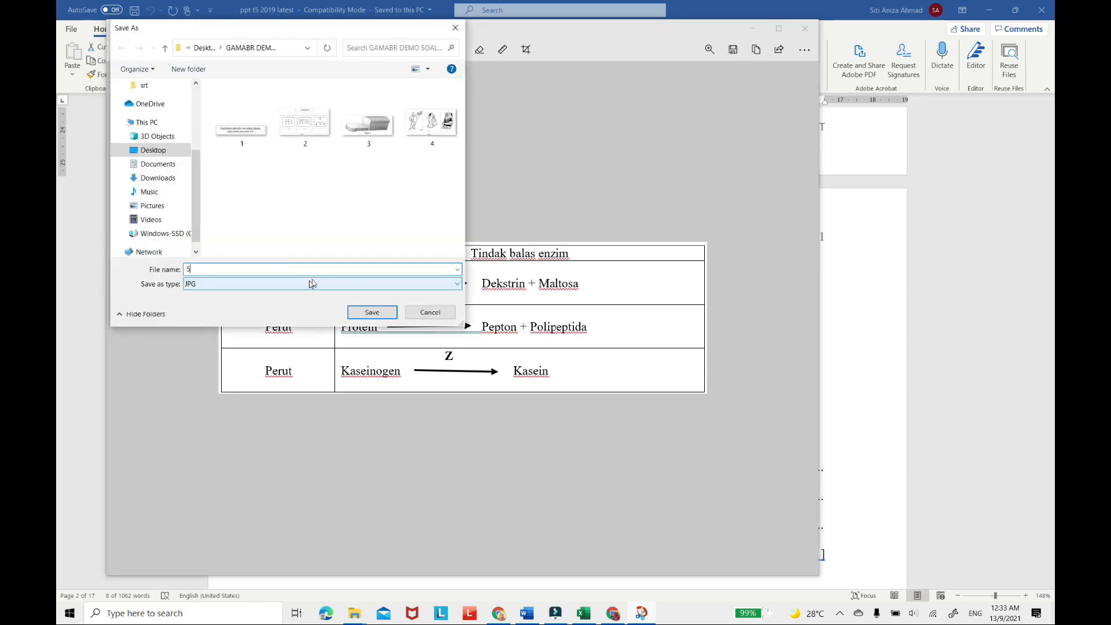
pyautogui.click(373, 314)
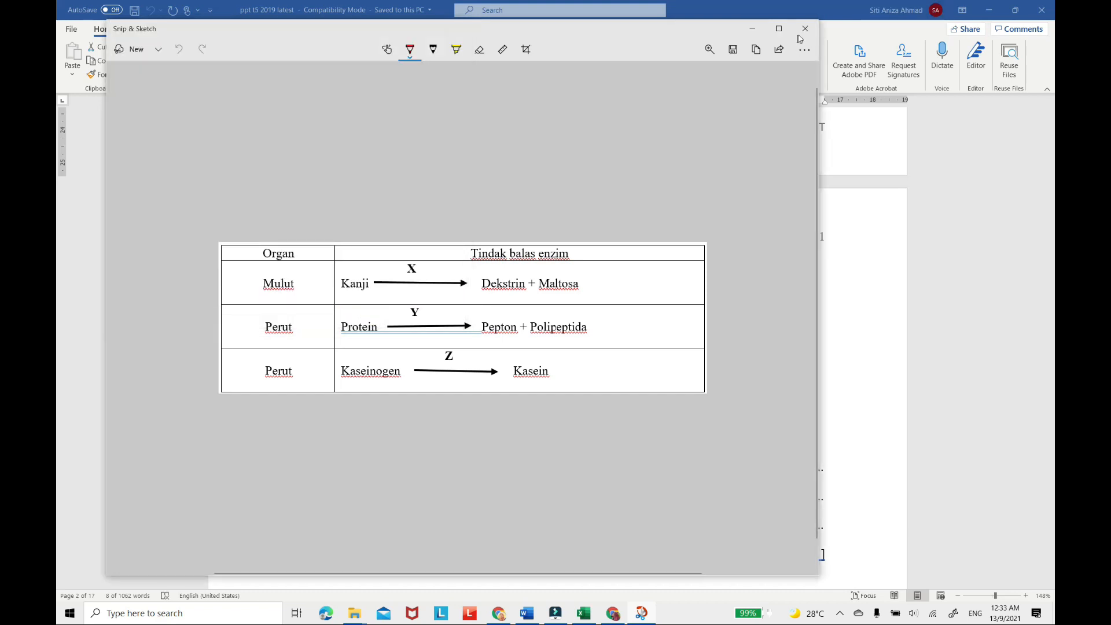
pyautogui.click(804, 29)
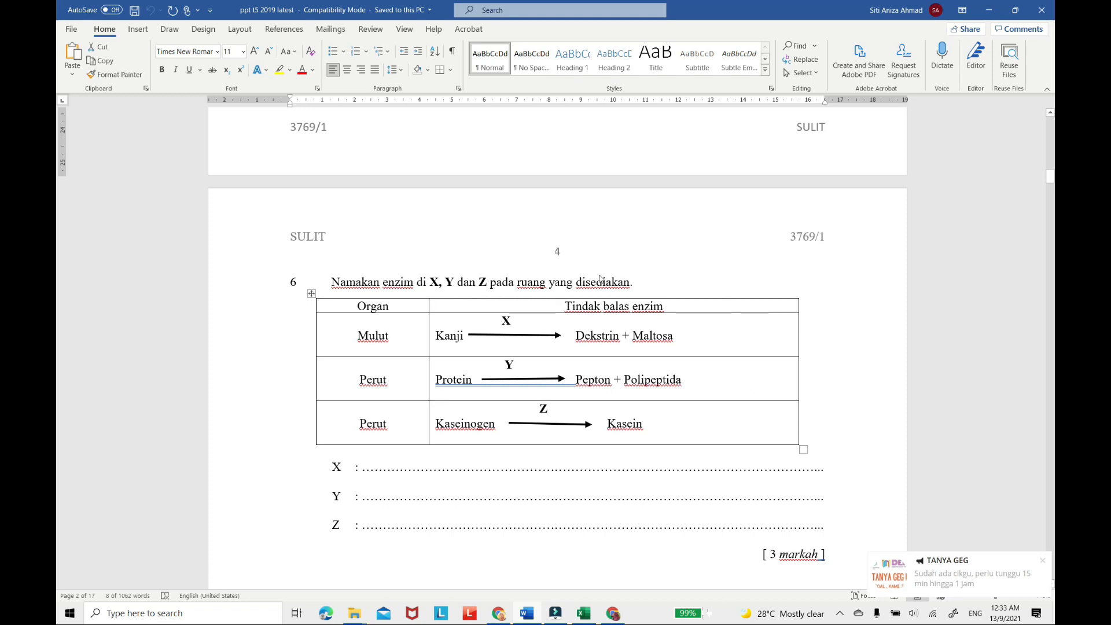
# Add a form question reading "5. Namakan enzim di X, Y dan Z pada ruang yang disediakan.", using the sentence copied from the Word paper.
pyautogui.moveTo(332, 282); pyautogui.dragTo(686, 282)
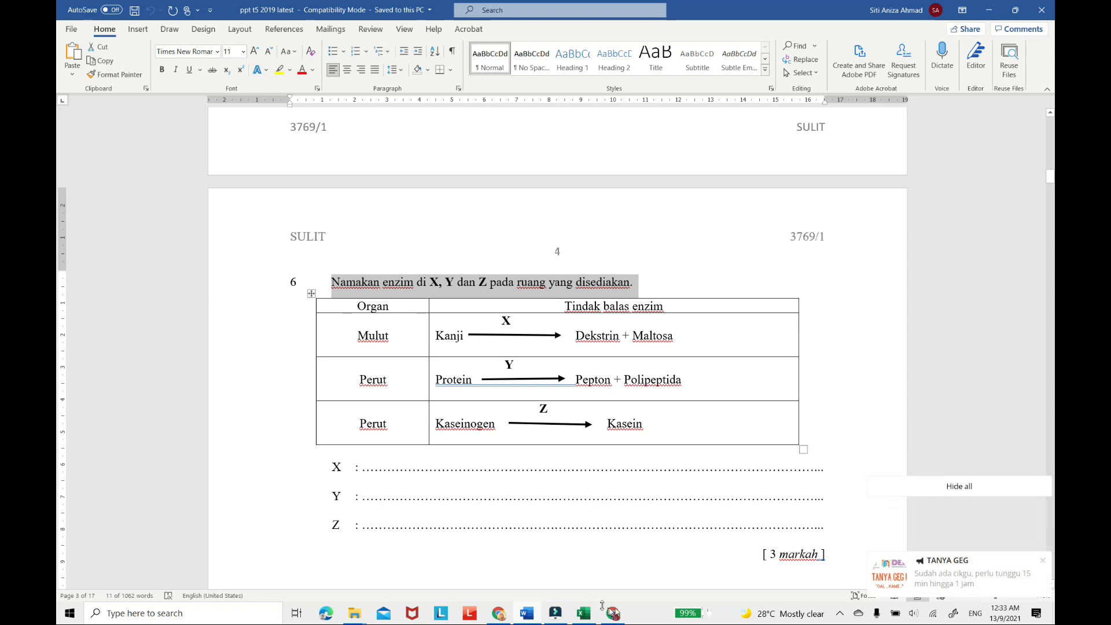
pyautogui.hotkey('alt', 'Tab')
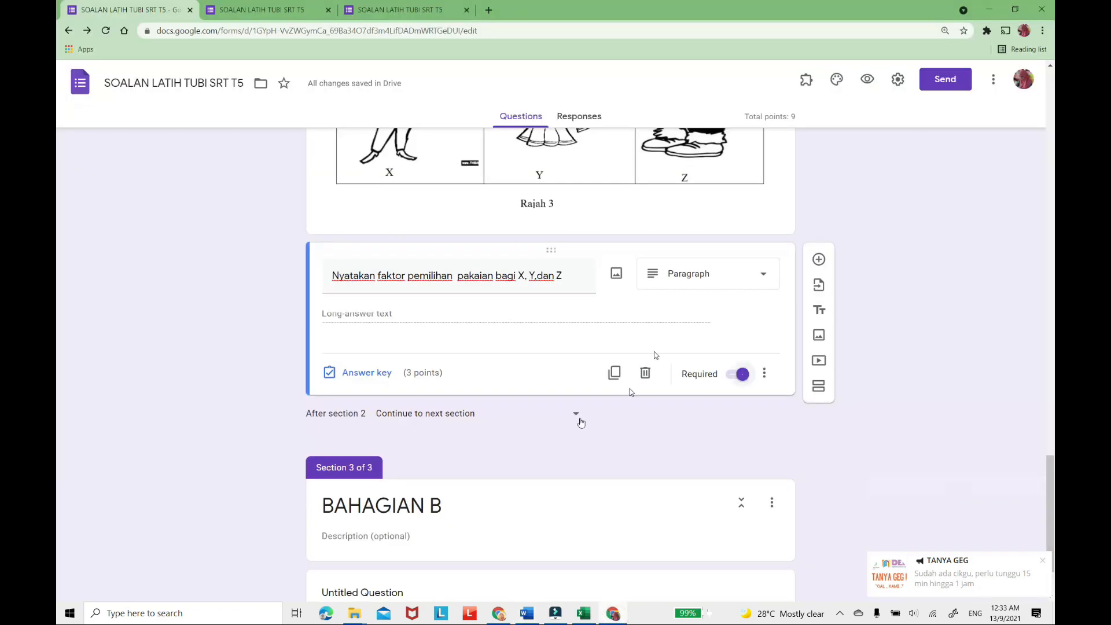
pyautogui.click(820, 260)
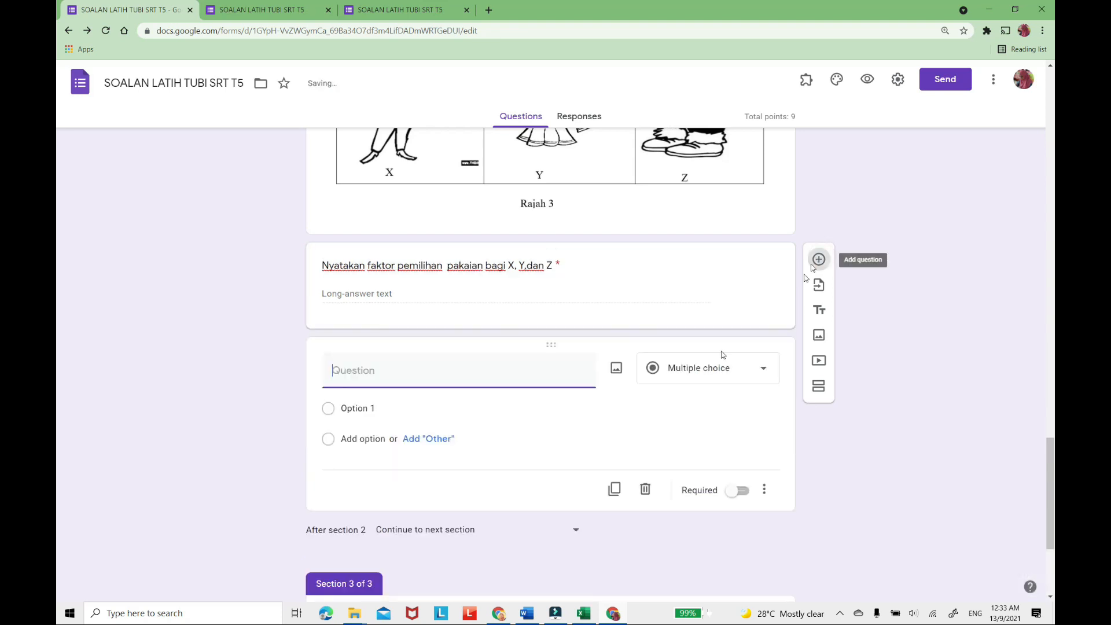
pyautogui.rightClick(331, 369)
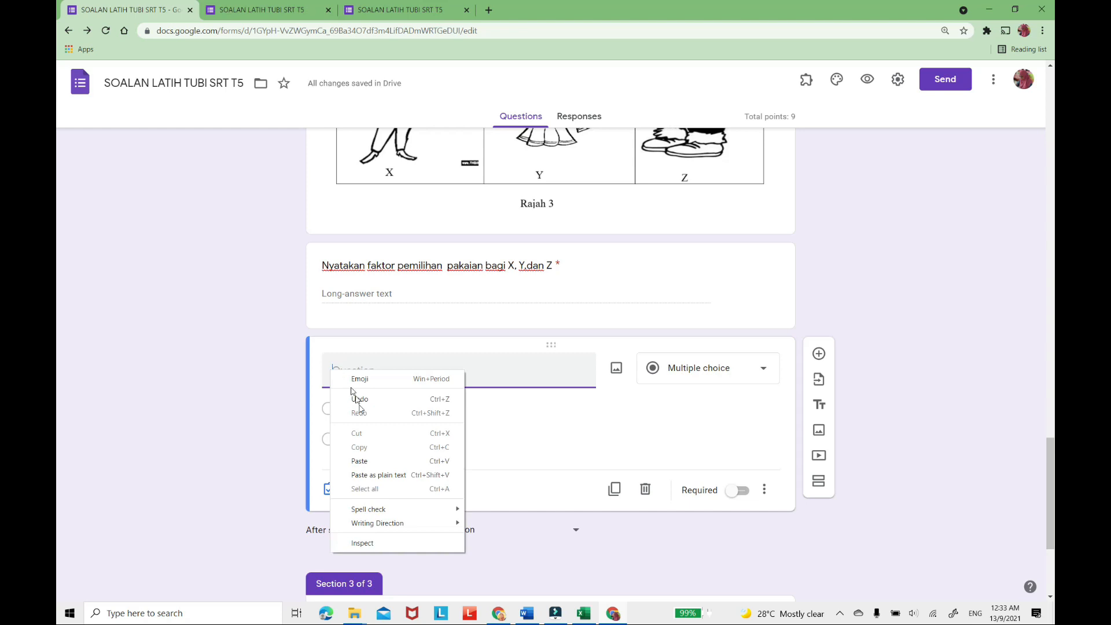
pyautogui.click(362, 460)
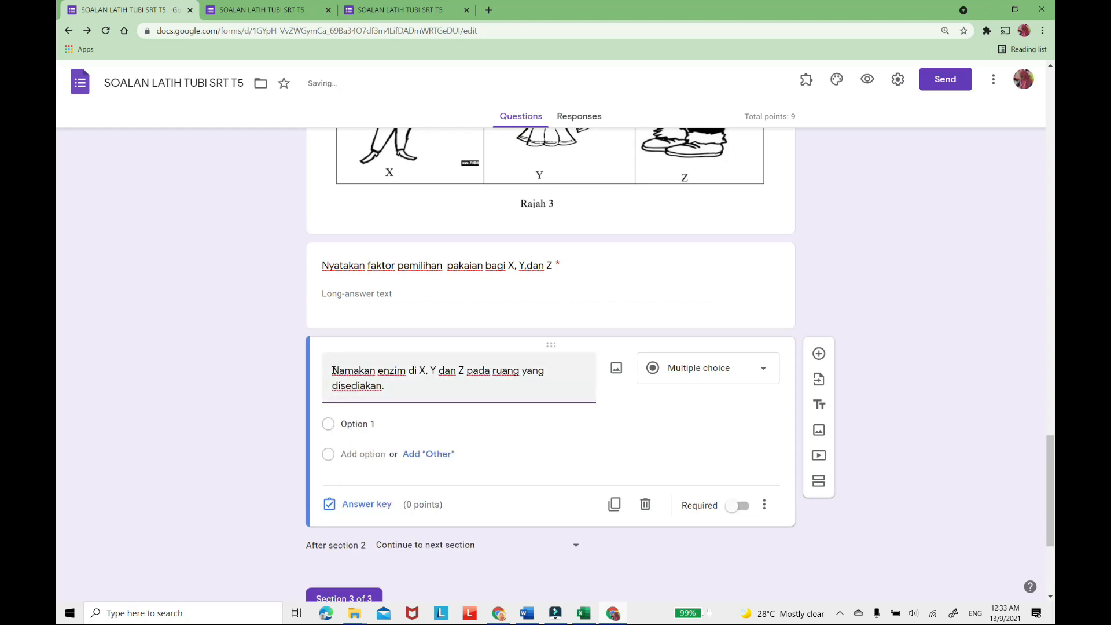
pyautogui.write('5.')
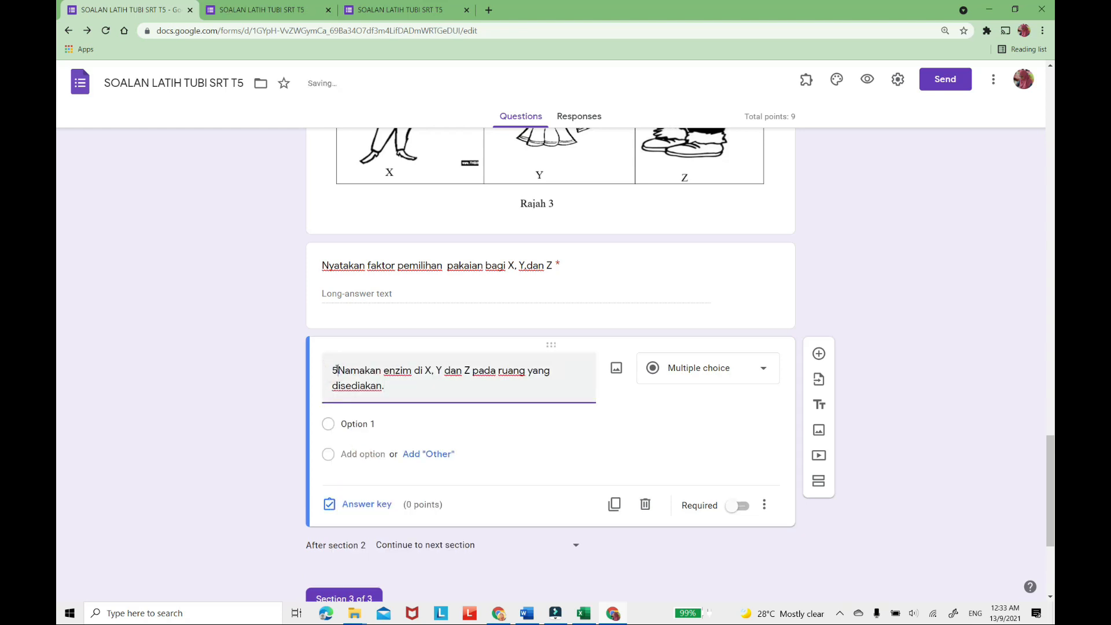
# Insert the saved image 5 from the GAMABR DEMO SOALAN folder into the enzyme question.
pyautogui.click(614, 370)
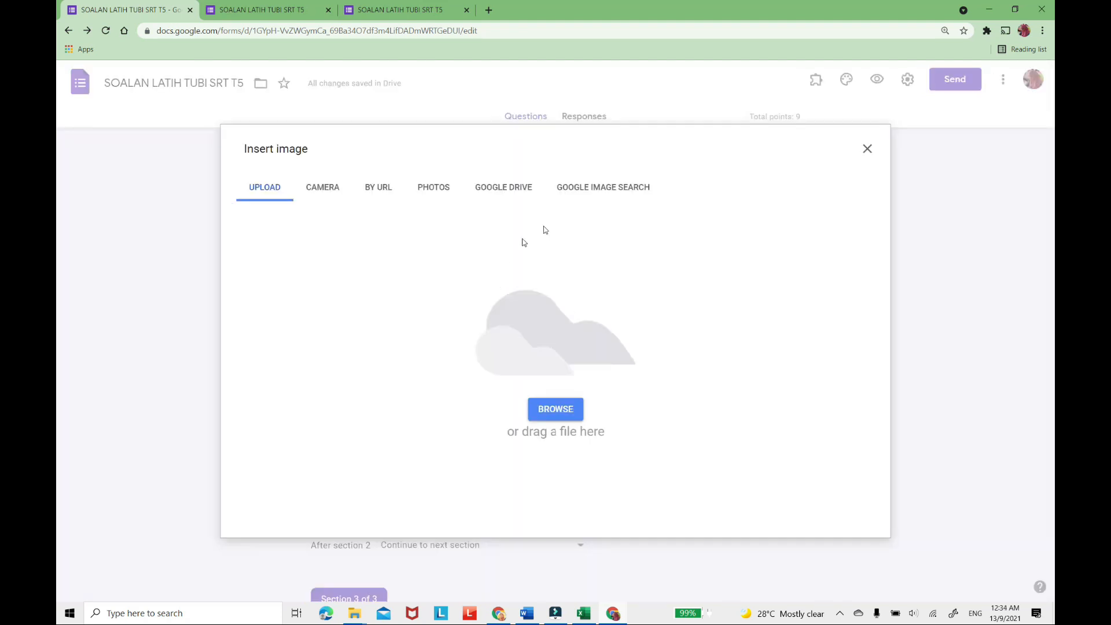
pyautogui.click(562, 416)
pyautogui.click(459, 98)
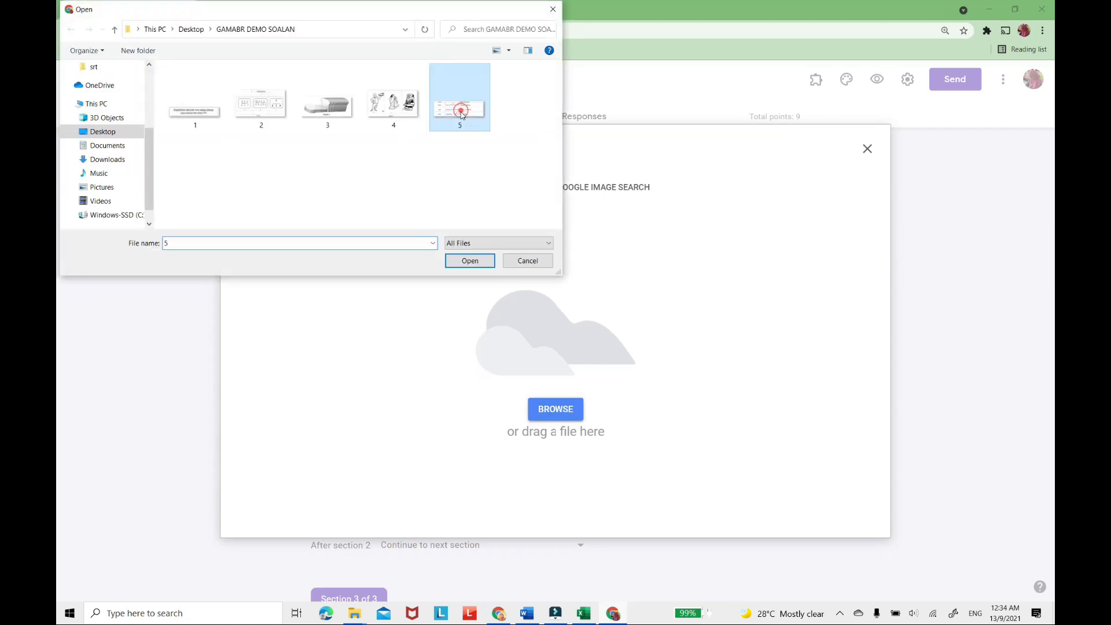
pyautogui.click(468, 264)
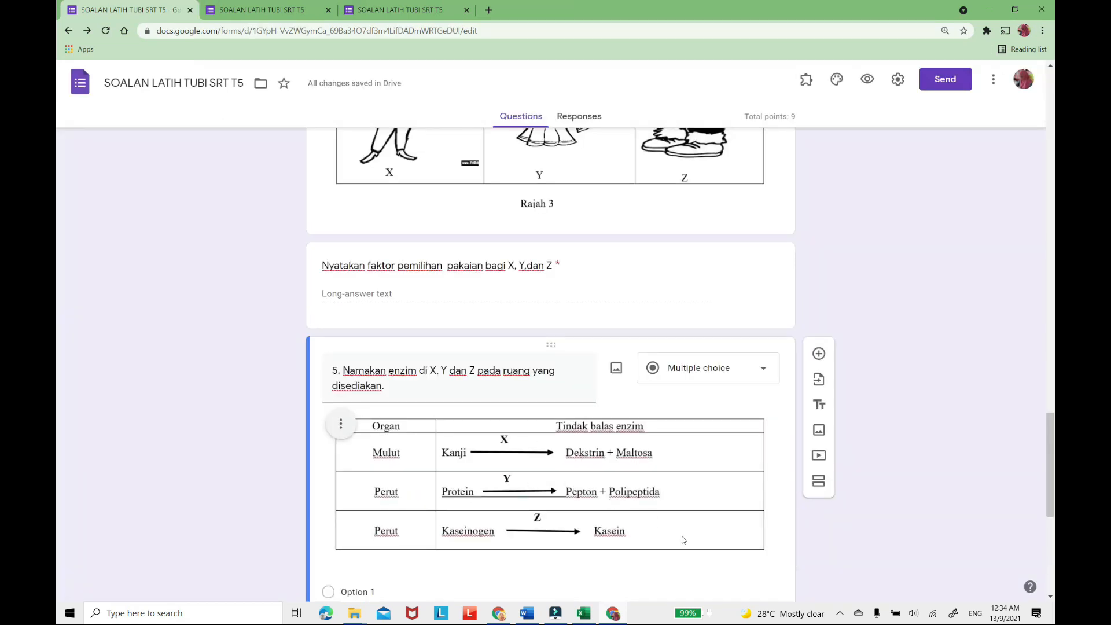
# Make question 5 a Paragraph question worth 3 points, matching the marks in the Word paper.
pyautogui.scroll(-4, 584, 446)
pyautogui.scroll(2, 615, 314)
pyautogui.click(766, 255)
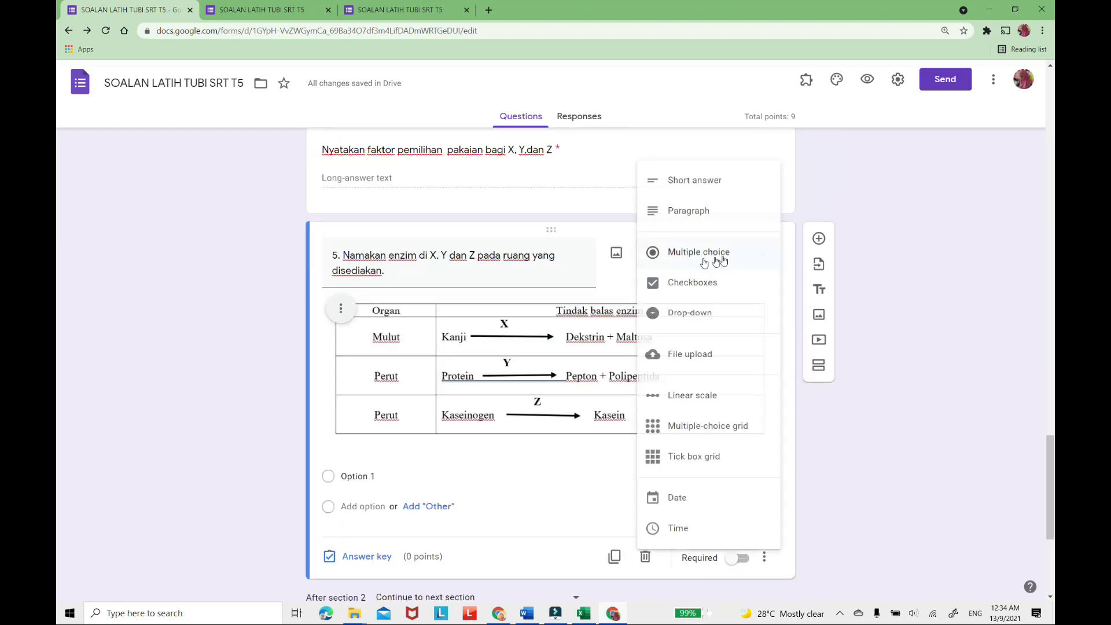
pyautogui.click(683, 219)
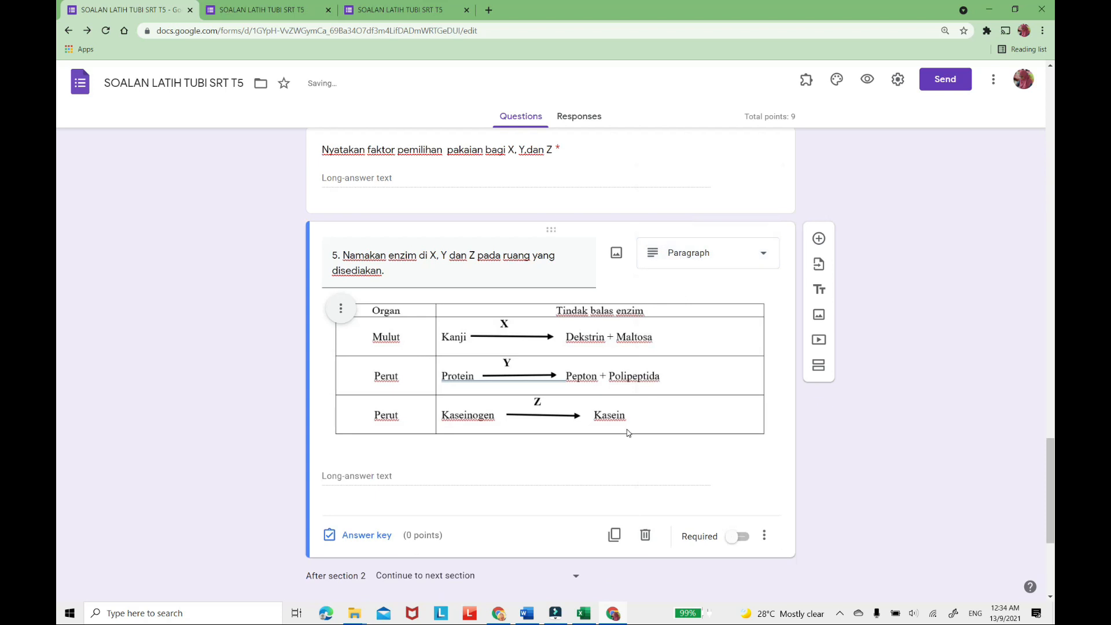
pyautogui.scroll(-1, 626, 422)
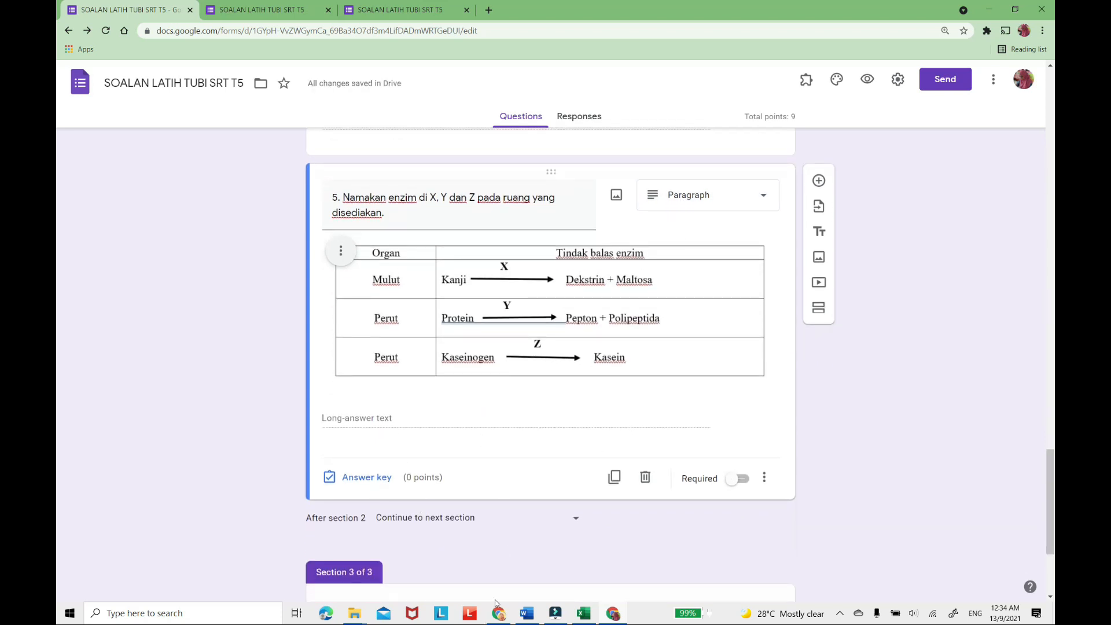
pyautogui.click(527, 615)
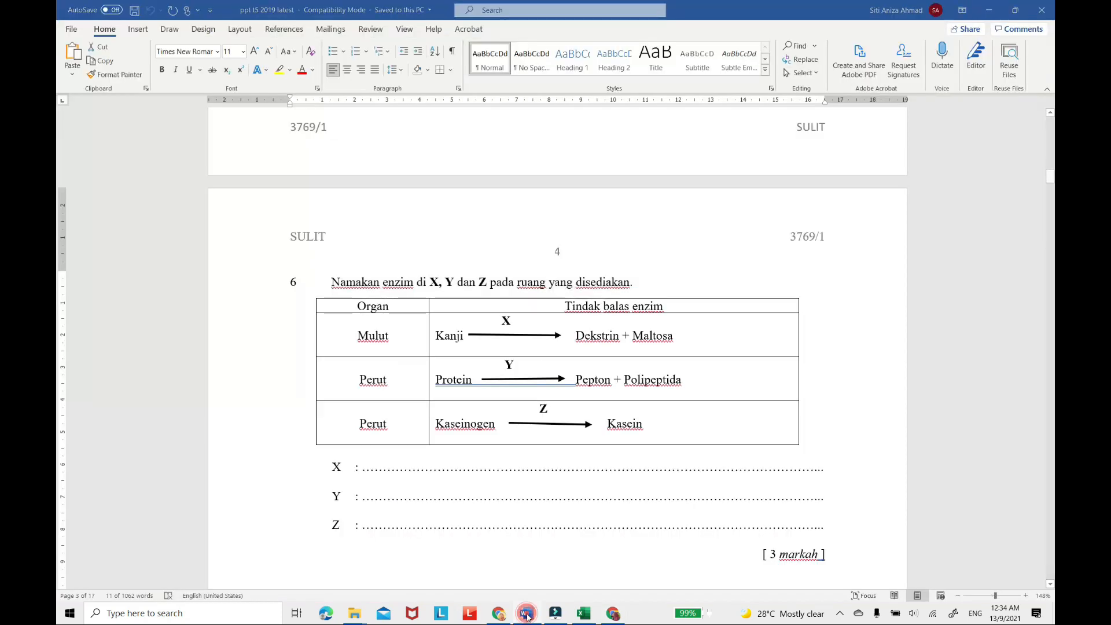
pyautogui.click(527, 615)
pyautogui.click(365, 481)
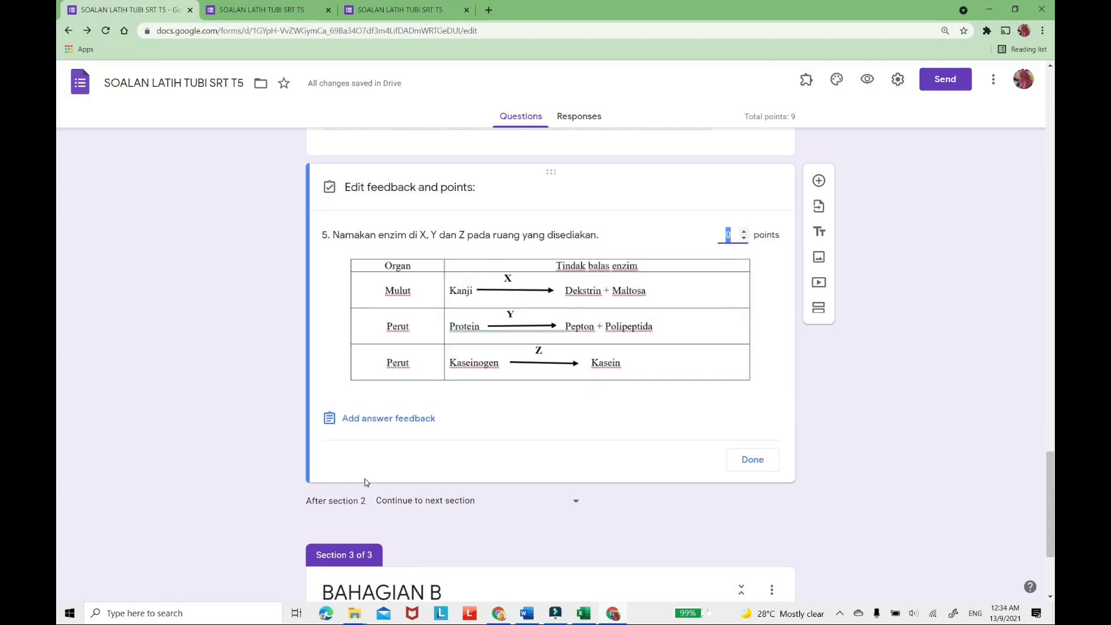
pyautogui.click(744, 231)
pyautogui.click(761, 461)
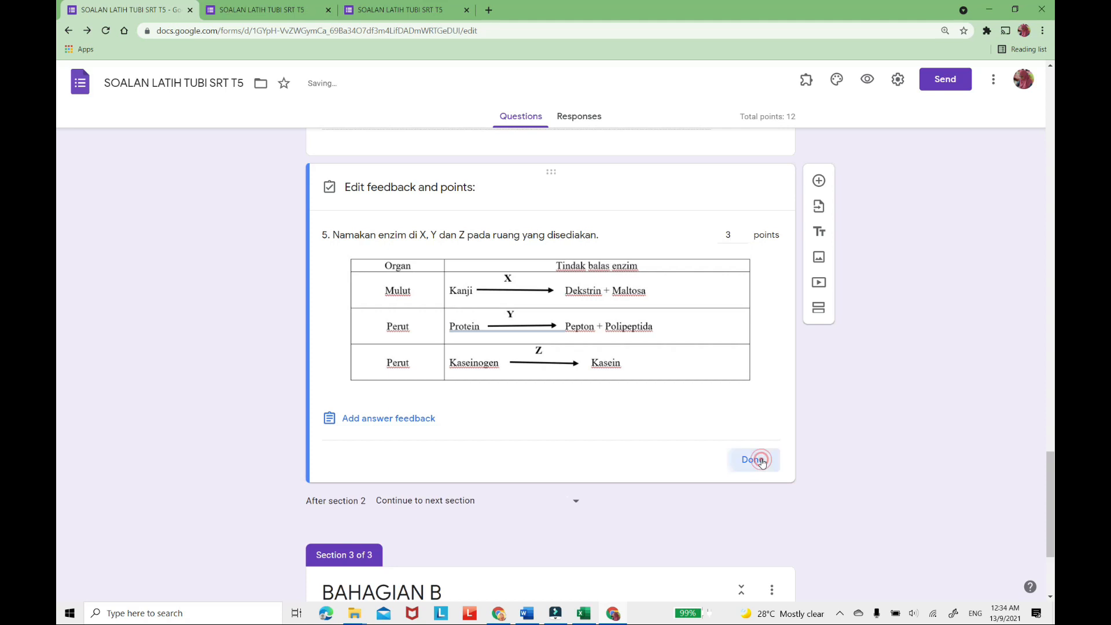
# Add the description "JAWAB SEMUA SOALAN" with "[50 MARKAH]" on a second line to the BAHAGIAN B section.
pyautogui.scroll(3, 891, 416)
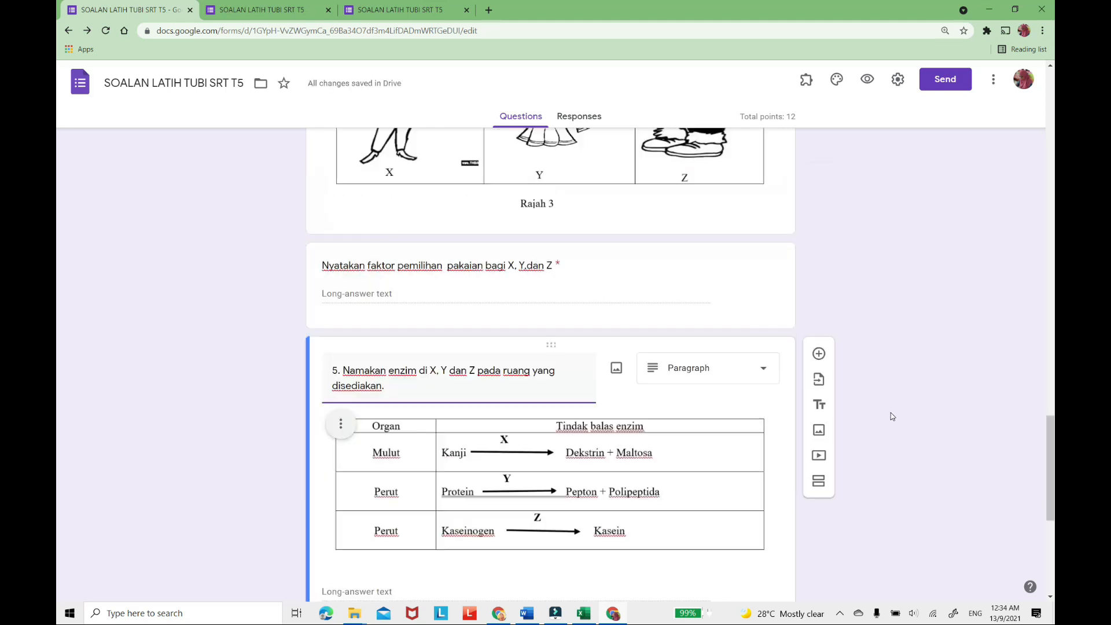
pyautogui.scroll(6, 892, 416)
pyautogui.scroll(20, 891, 416)
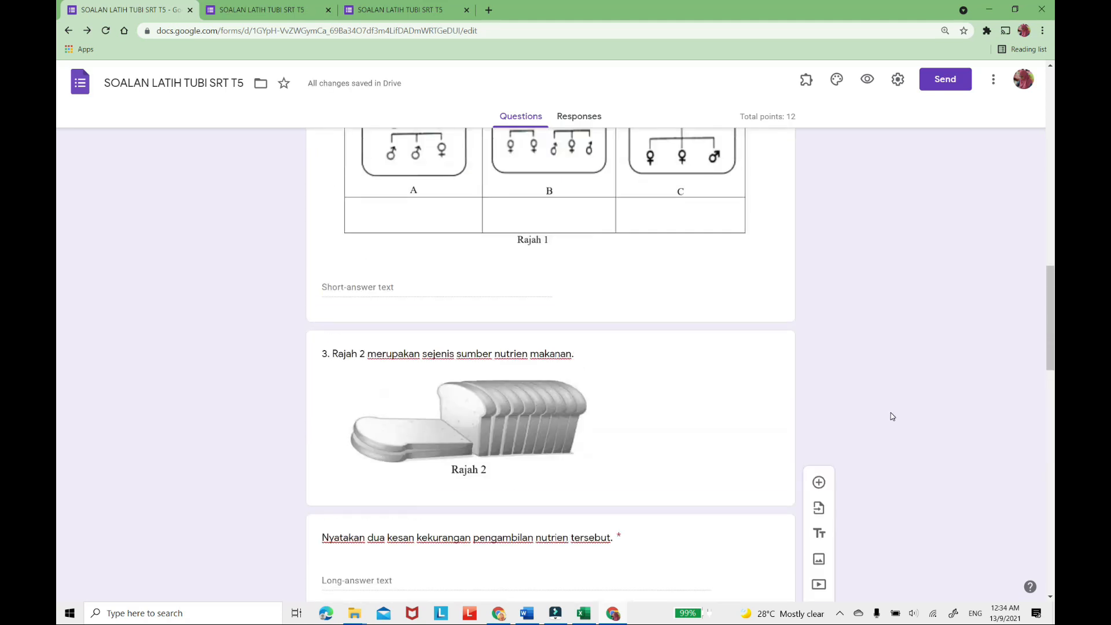
pyautogui.scroll(-20, 892, 421)
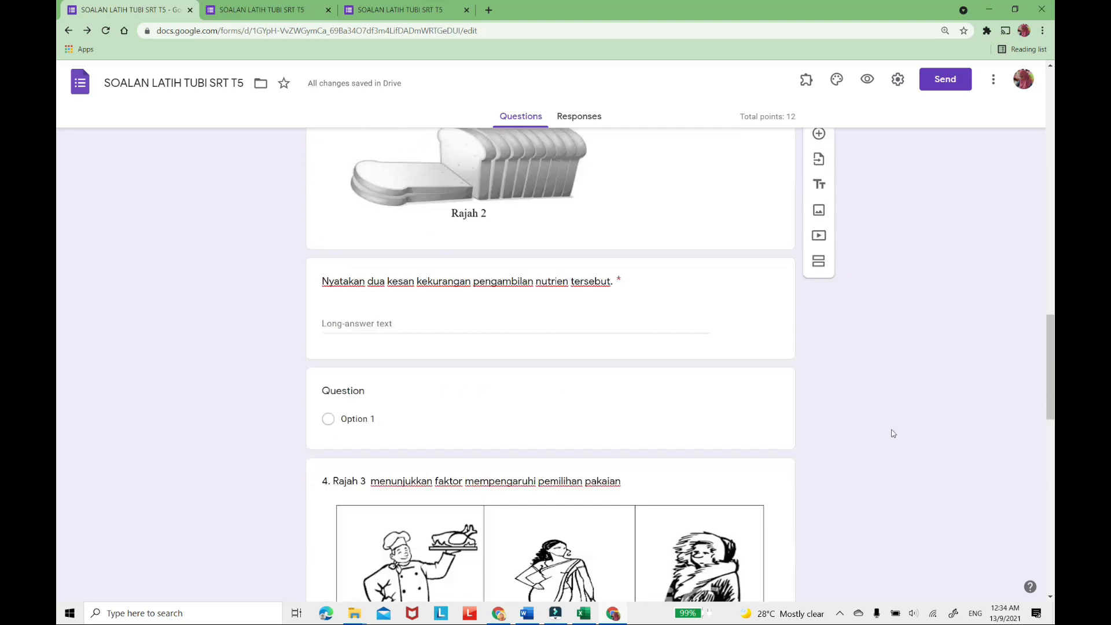
pyautogui.scroll(-3, 893, 433)
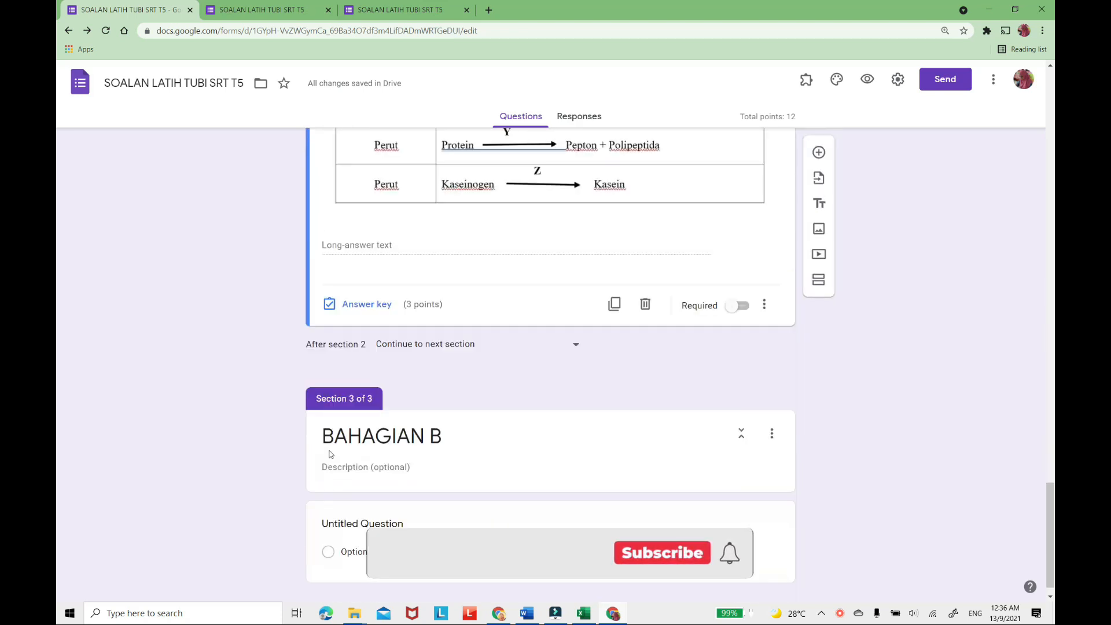
pyautogui.click(397, 468)
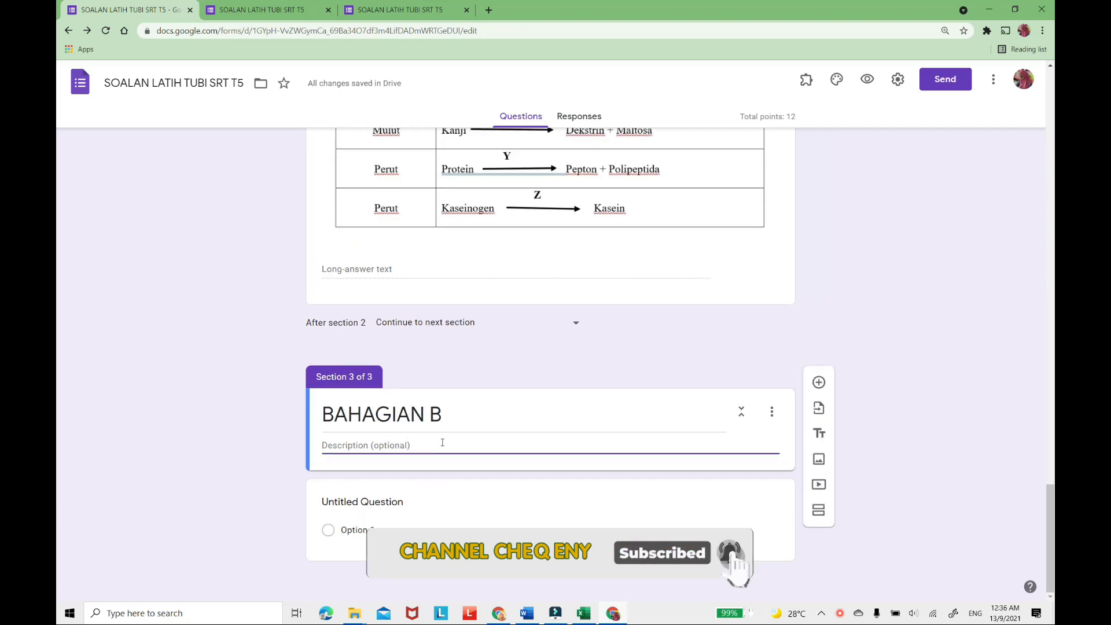
pyautogui.write('JAWAB ')
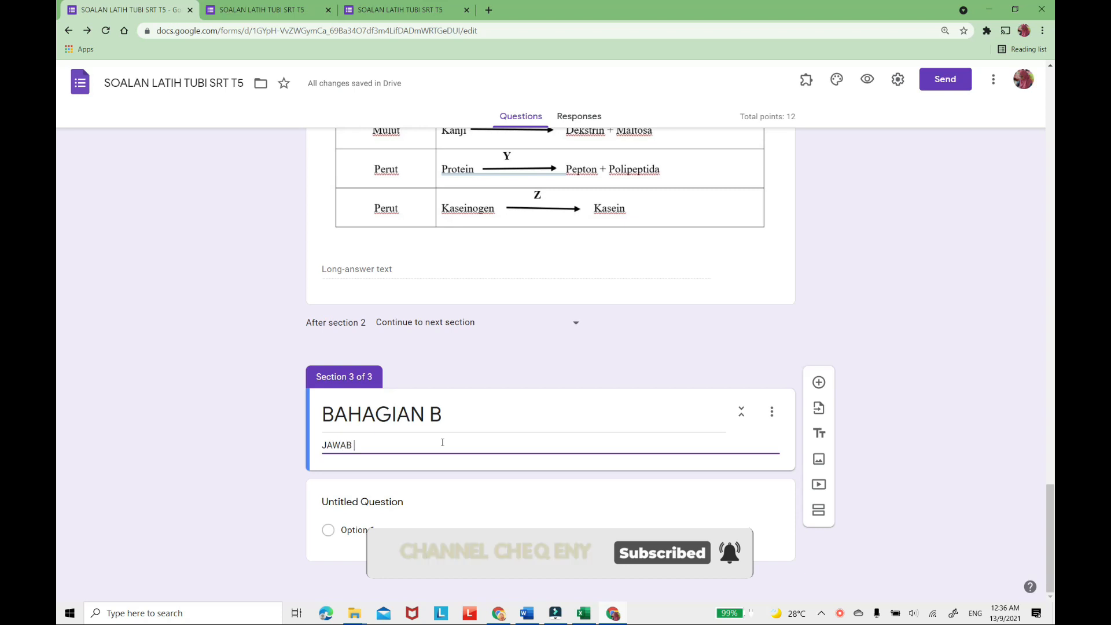
pyautogui.write('SEMUA SOALAN')
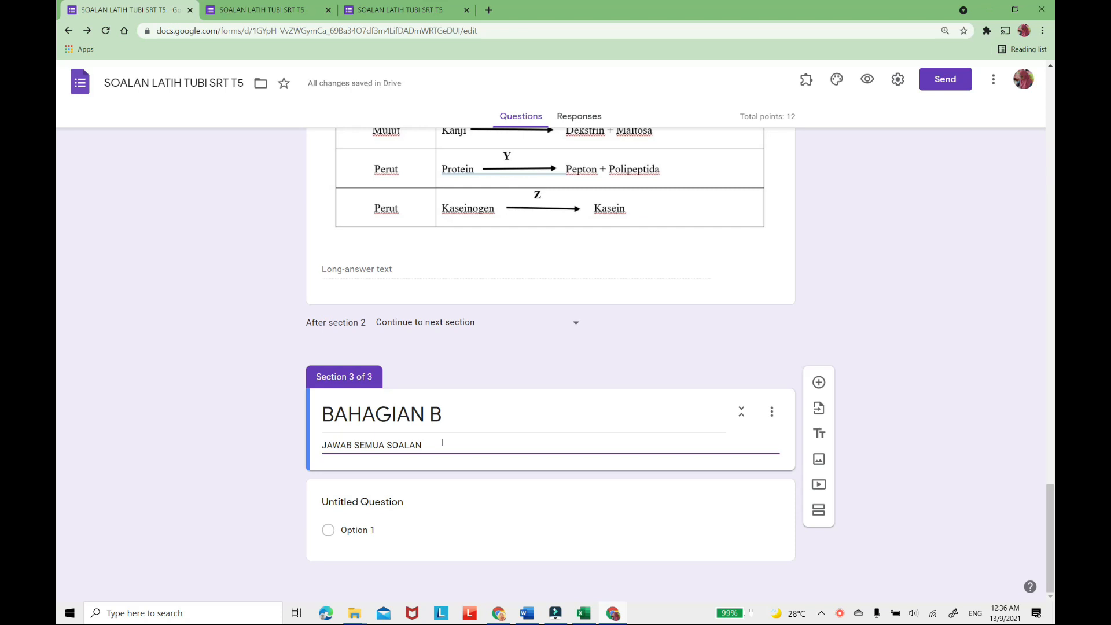
pyautogui.press('Return')
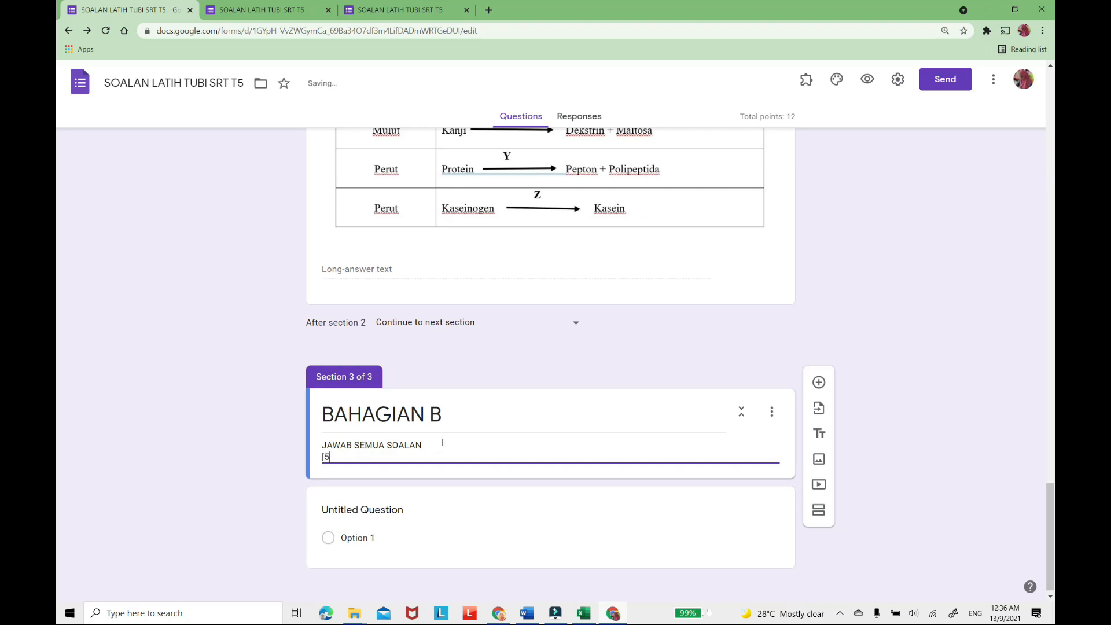
pyautogui.write('[50 MARAKH')
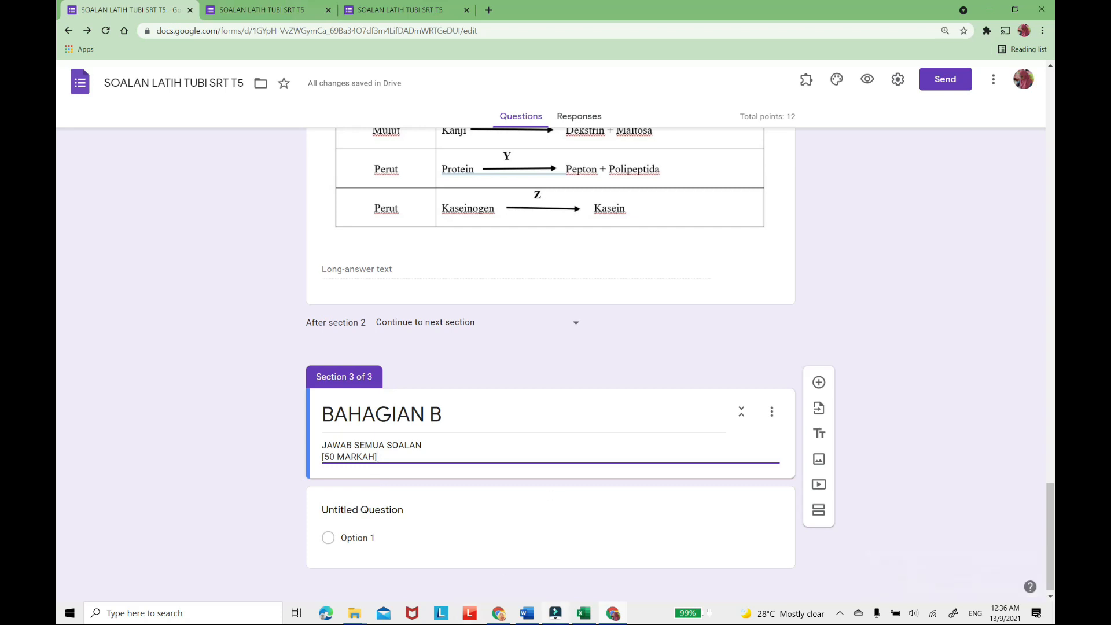
# Switch to the Word paper and copy the two-line introduction of question 21 under Bahagian B.
pyautogui.click(532, 613)
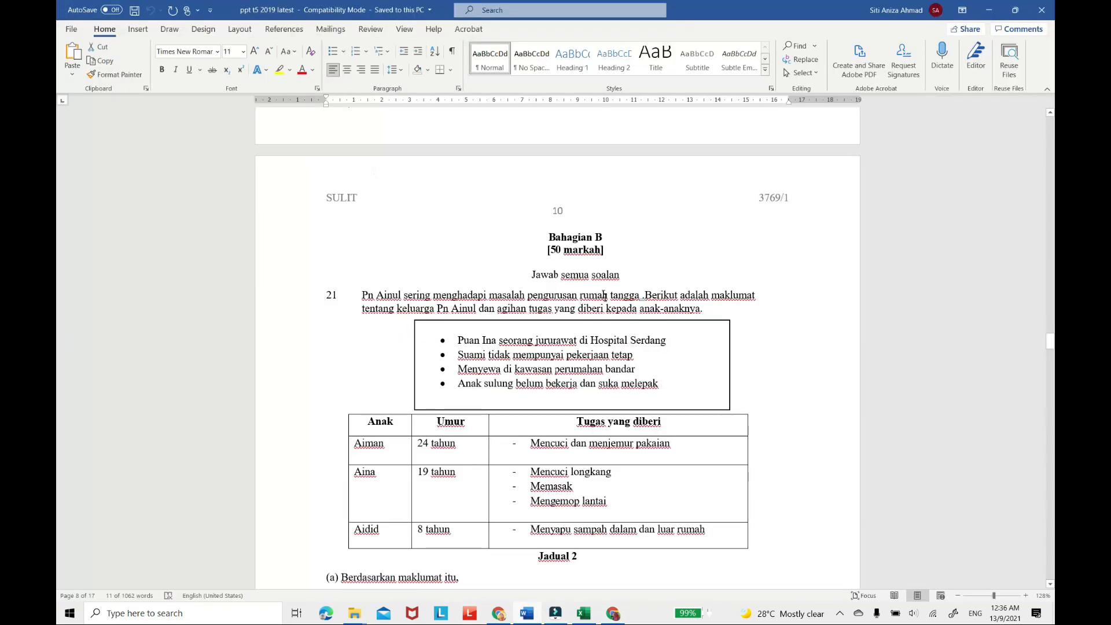
pyautogui.scroll(-2, 611, 282)
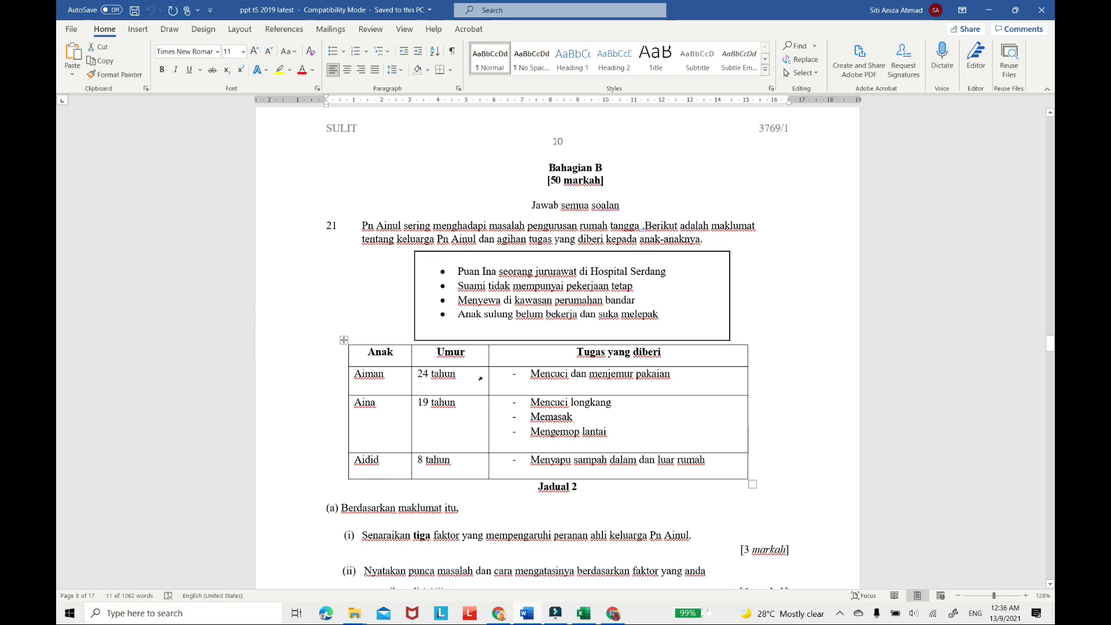
pyautogui.scroll(-3, 480, 378)
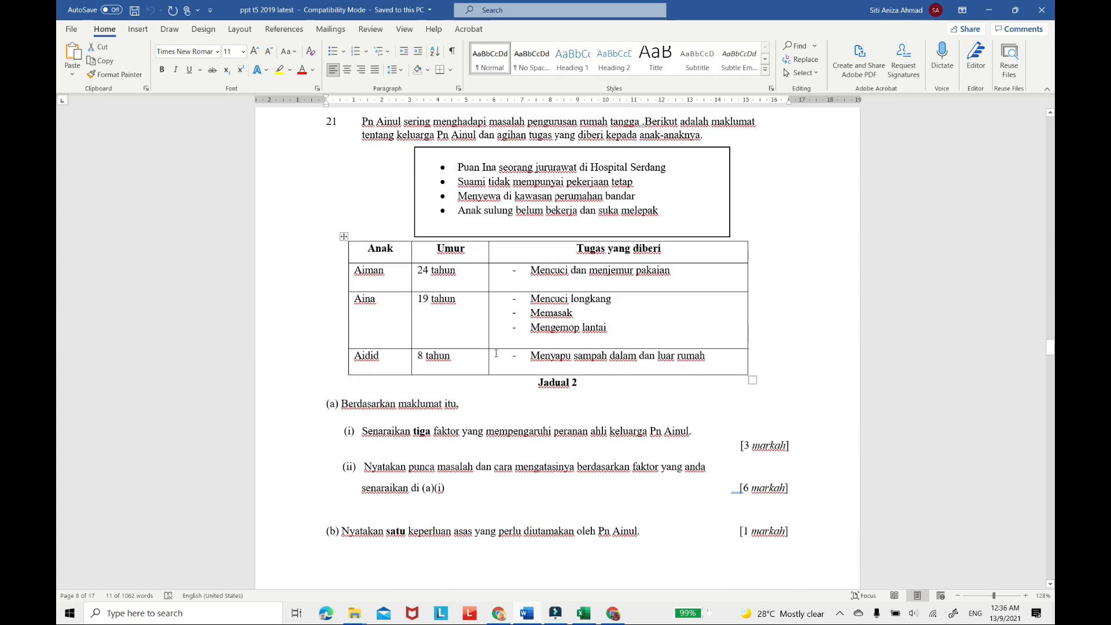
pyautogui.scroll(2, 496, 353)
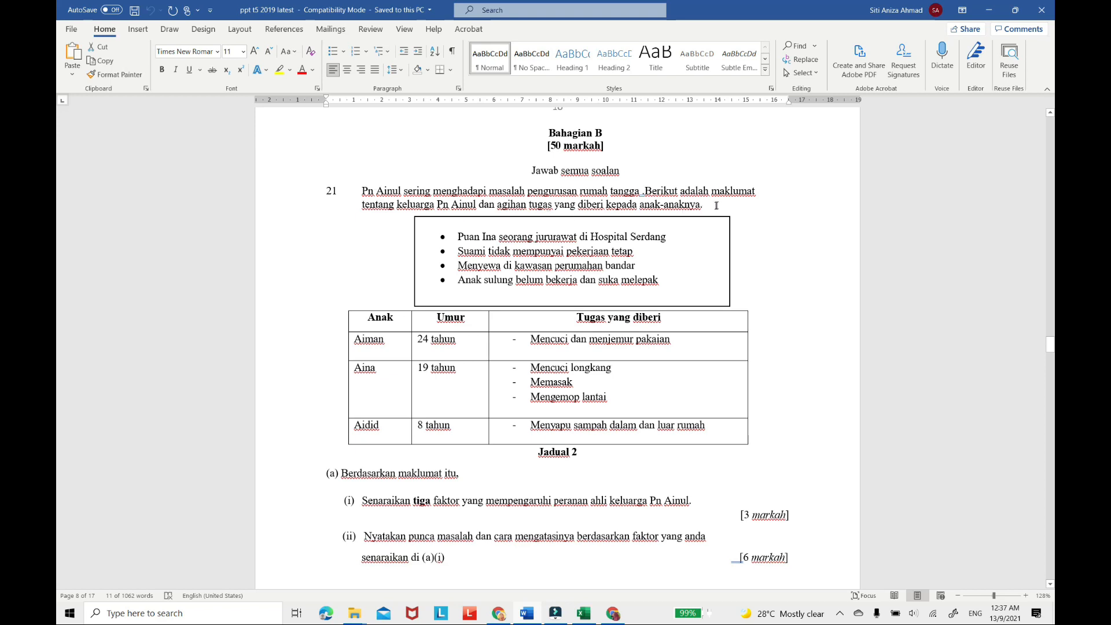
pyautogui.moveTo(715, 207); pyautogui.dragTo(352, 186)
pyautogui.hotkey('ctrl', 'c')
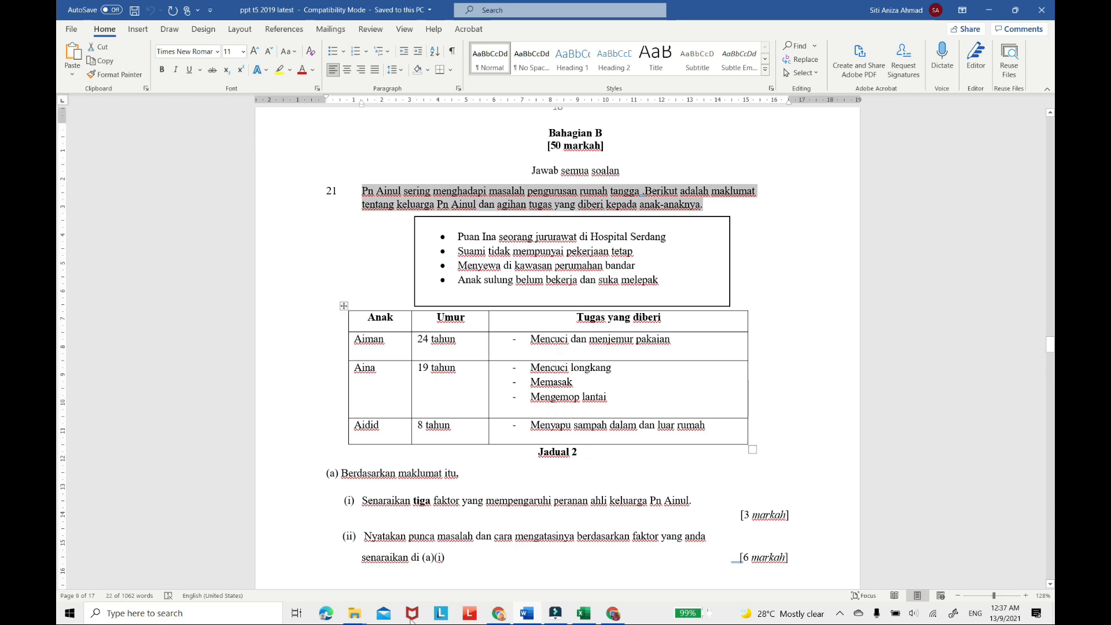
# Return to the Google Forms quiz and delete the blank untitled question in the BAHAGIAN B section.
pyautogui.click(613, 613)
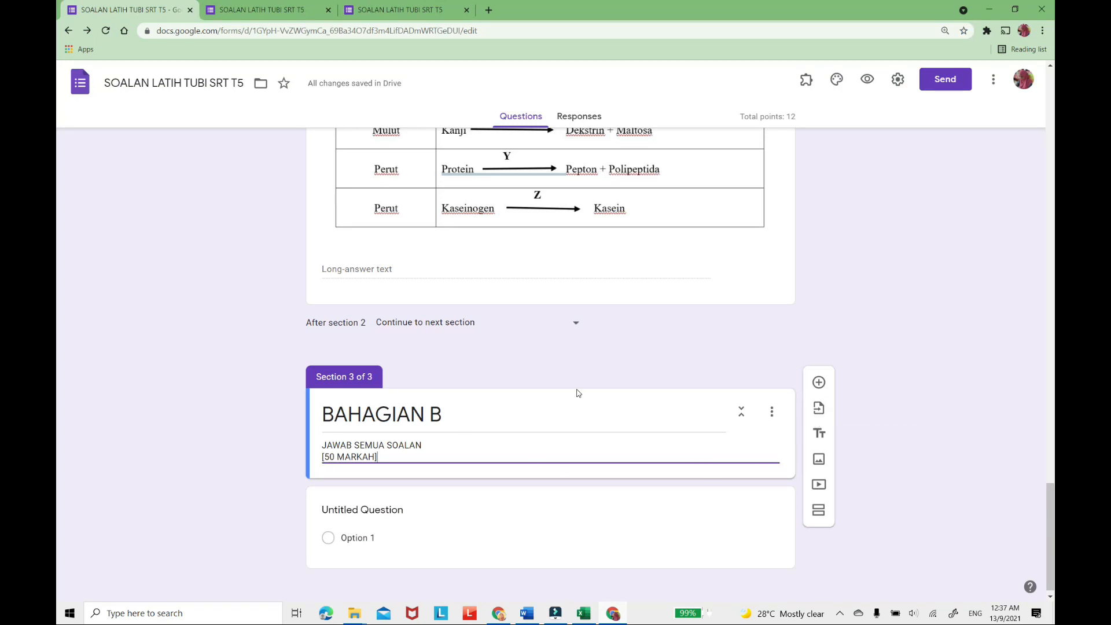
pyautogui.scroll(-1, 514, 548)
pyautogui.click(515, 525)
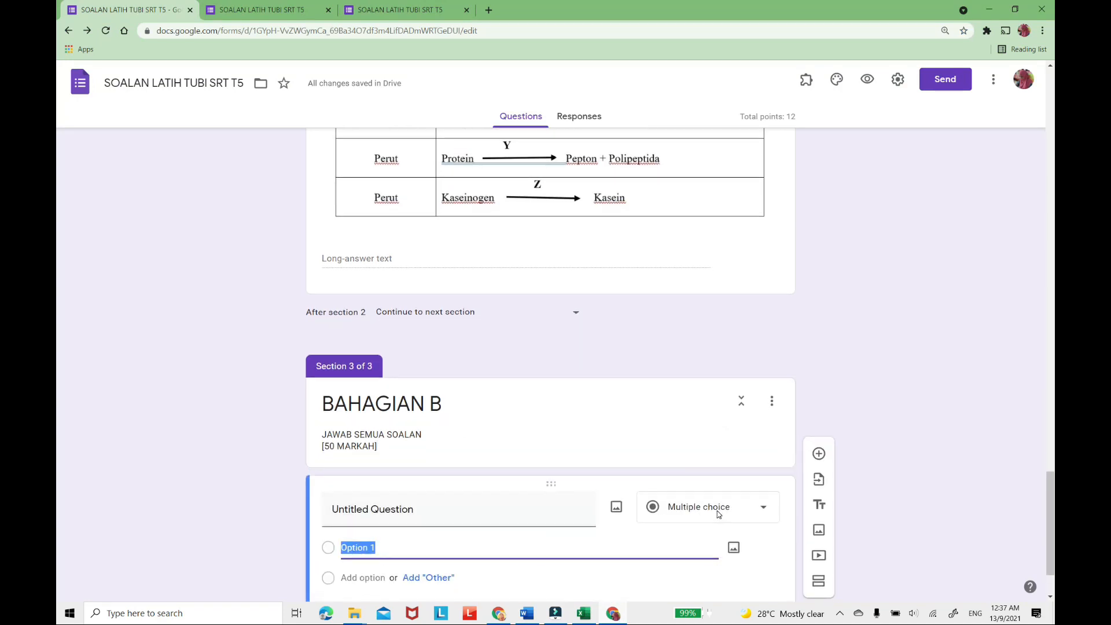
pyautogui.click(646, 540)
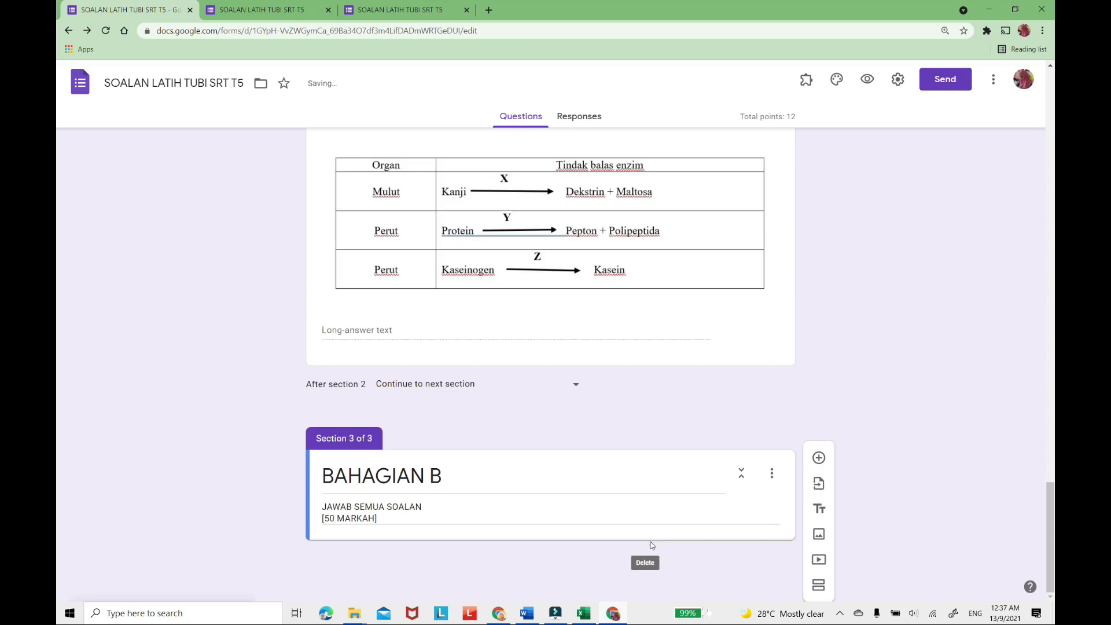
# Add a title and description block under BAHAGIAN B, titled with the copied question introduction and numbered "1." at its start.
pyautogui.click(820, 509)
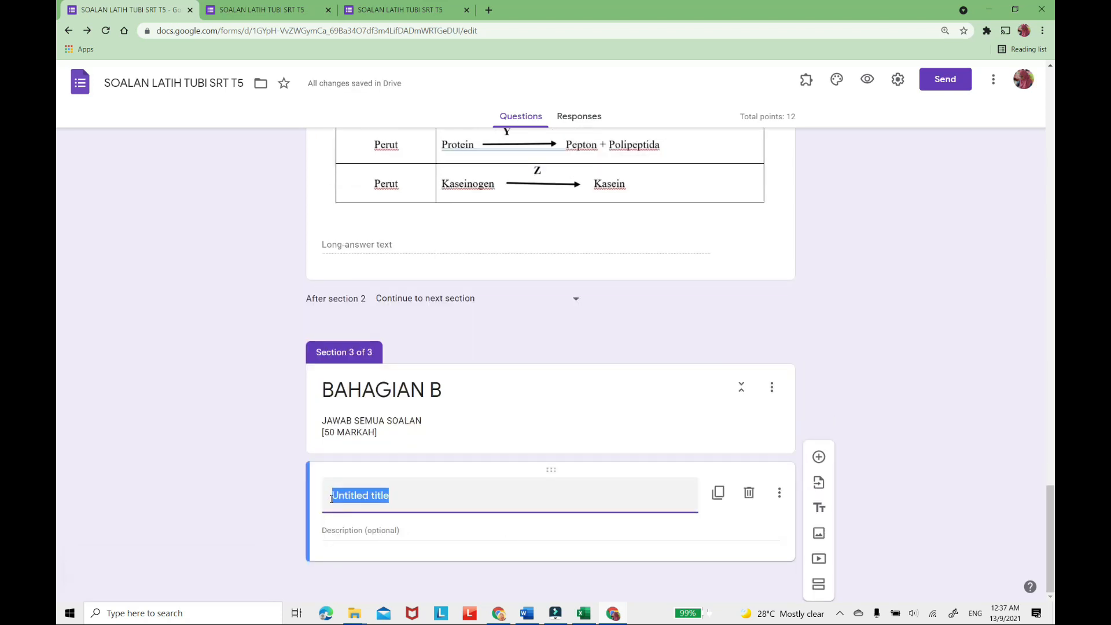
pyautogui.hotkey('ctrl', 'v')
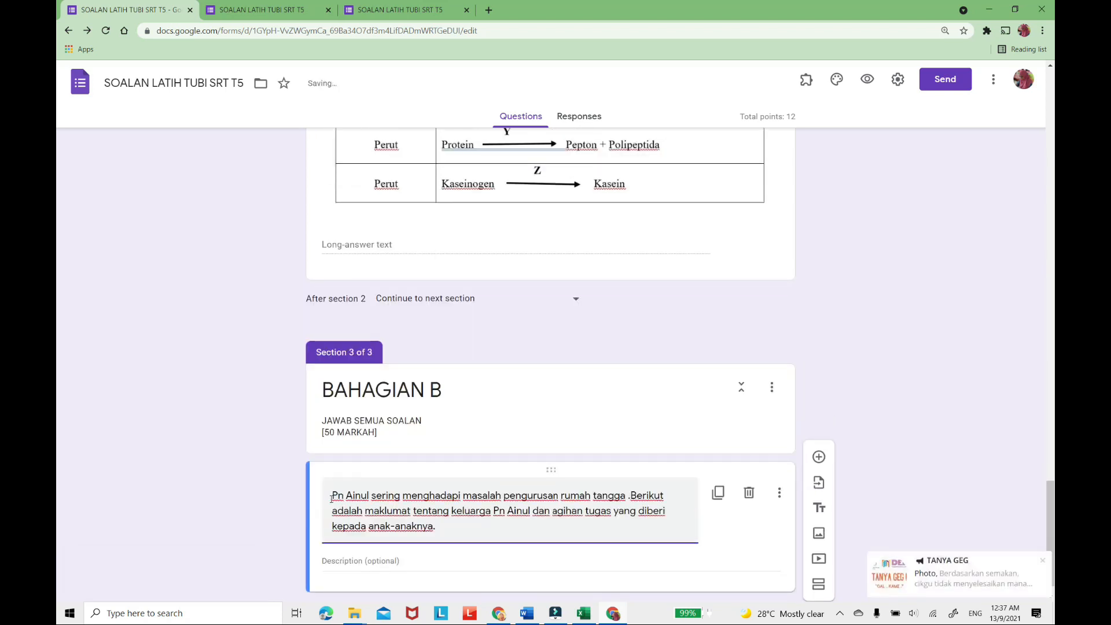
pyautogui.click(331, 495)
pyautogui.write('1.')
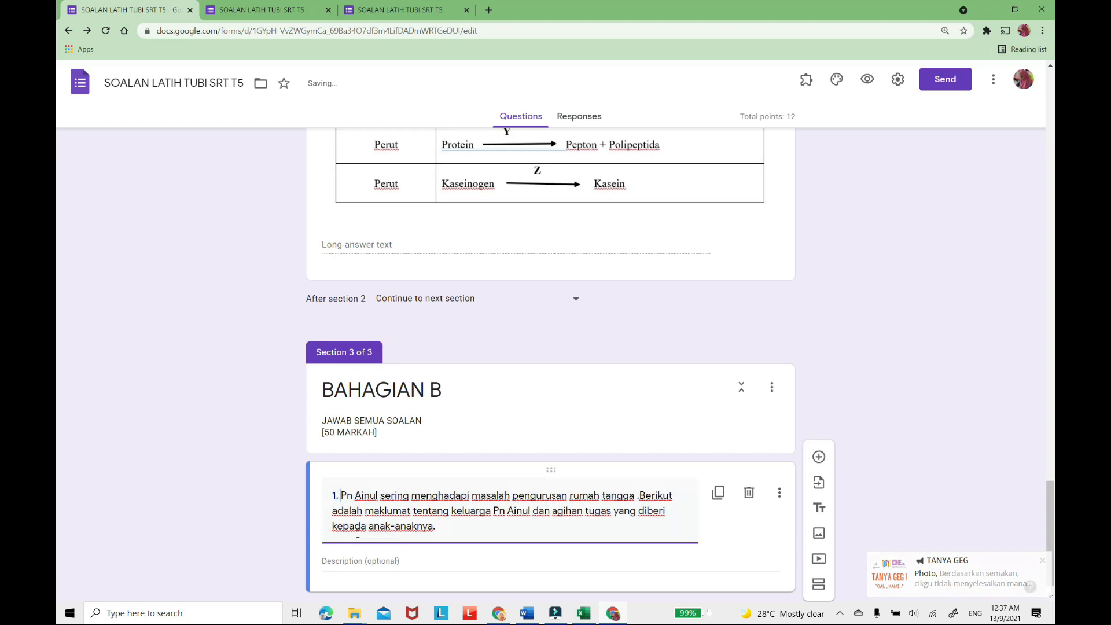
pyautogui.scroll(-1, 389, 484)
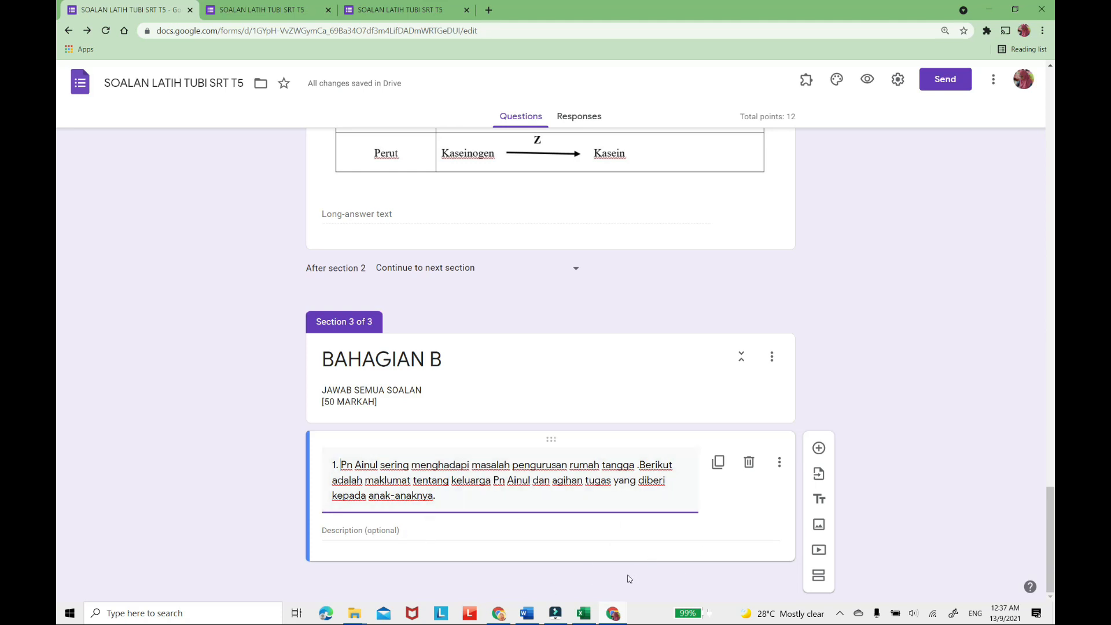
# Switch to the Word paper and capture question 21's boxed bullet list with Snip & Sketch.
pyautogui.click(527, 613)
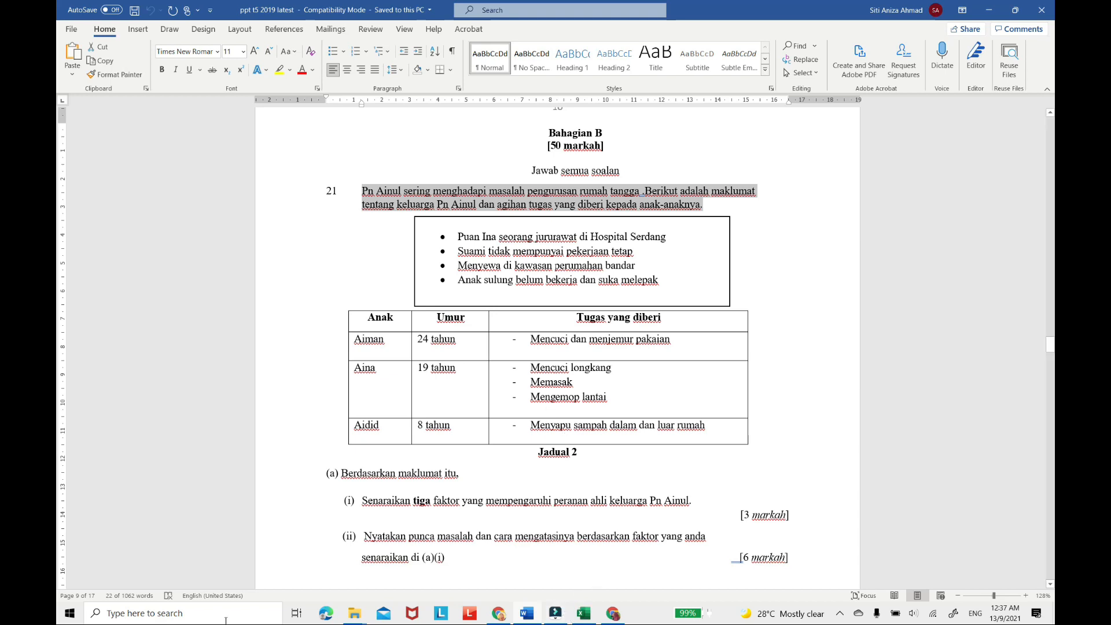
pyautogui.click(142, 612)
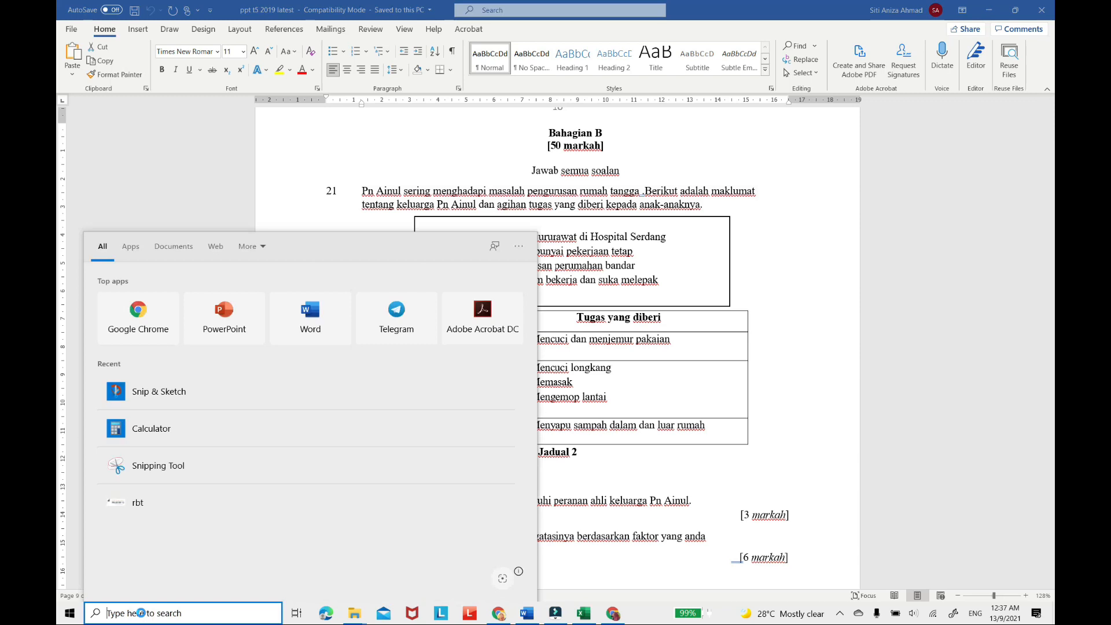
pyautogui.click(169, 388)
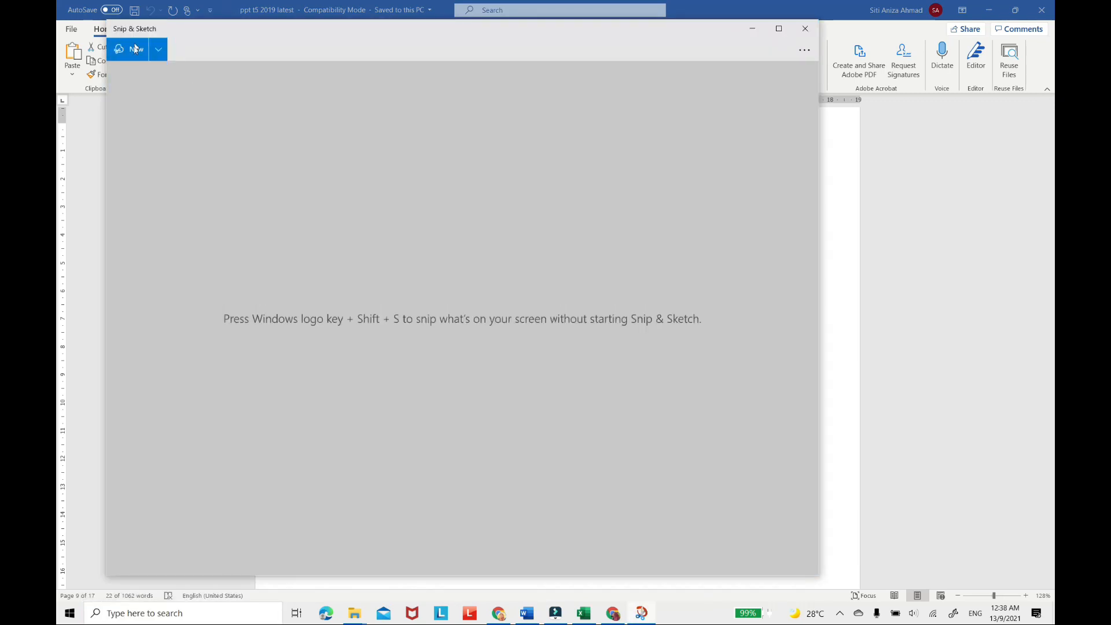
pyautogui.click(133, 50)
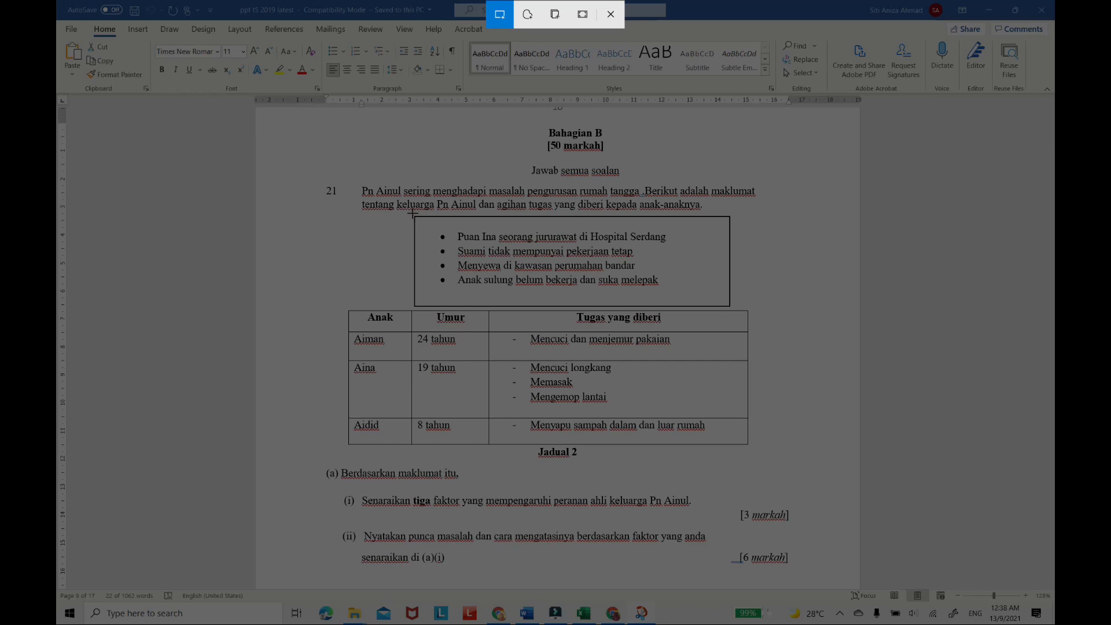
pyautogui.moveTo(412, 214)
pyautogui.mouseDown()
pyautogui.moveTo(504, 277)
pyautogui.moveTo(731, 307)
pyautogui.mouseUp()
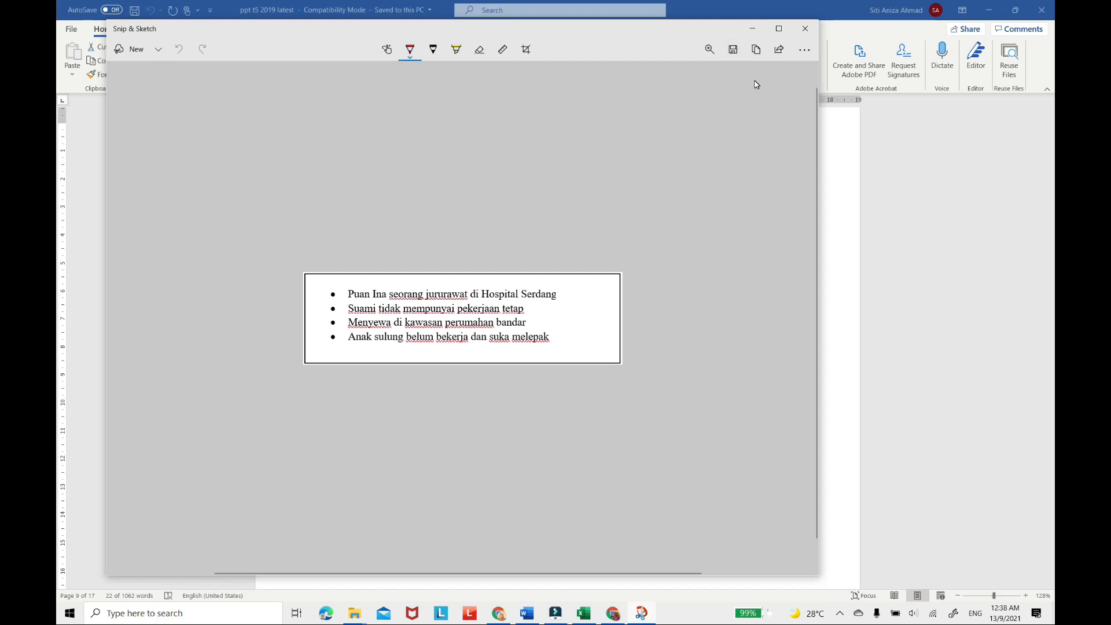
# Save the bullet list snip as a JPG named 1B1 in the GAMABR DEMO SOALAN folder.
pyautogui.click(734, 49)
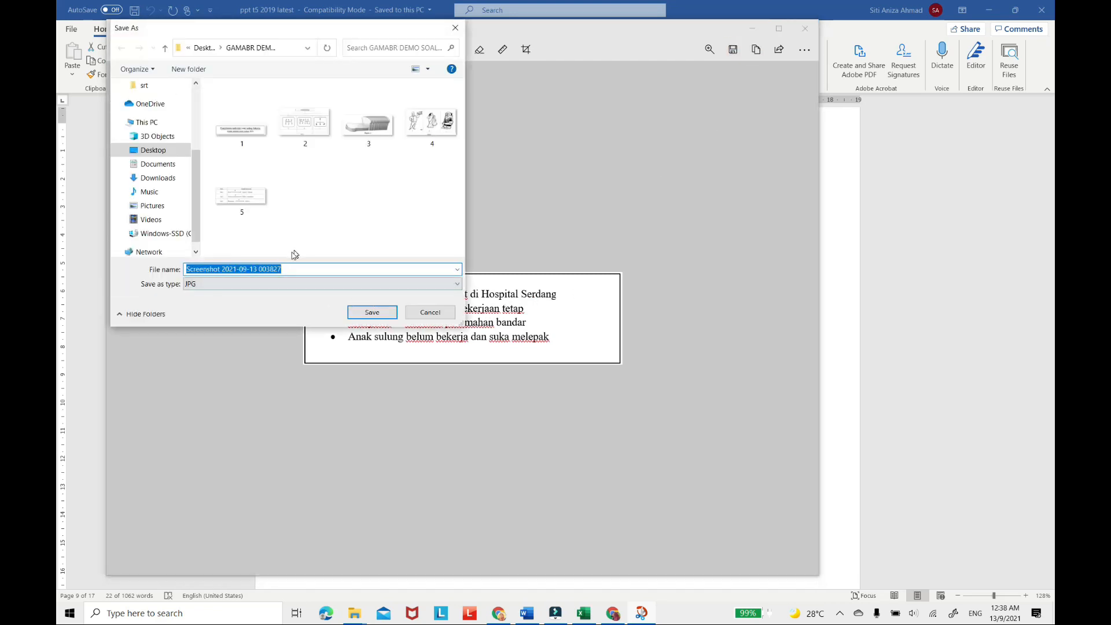
pyautogui.write('1B1')
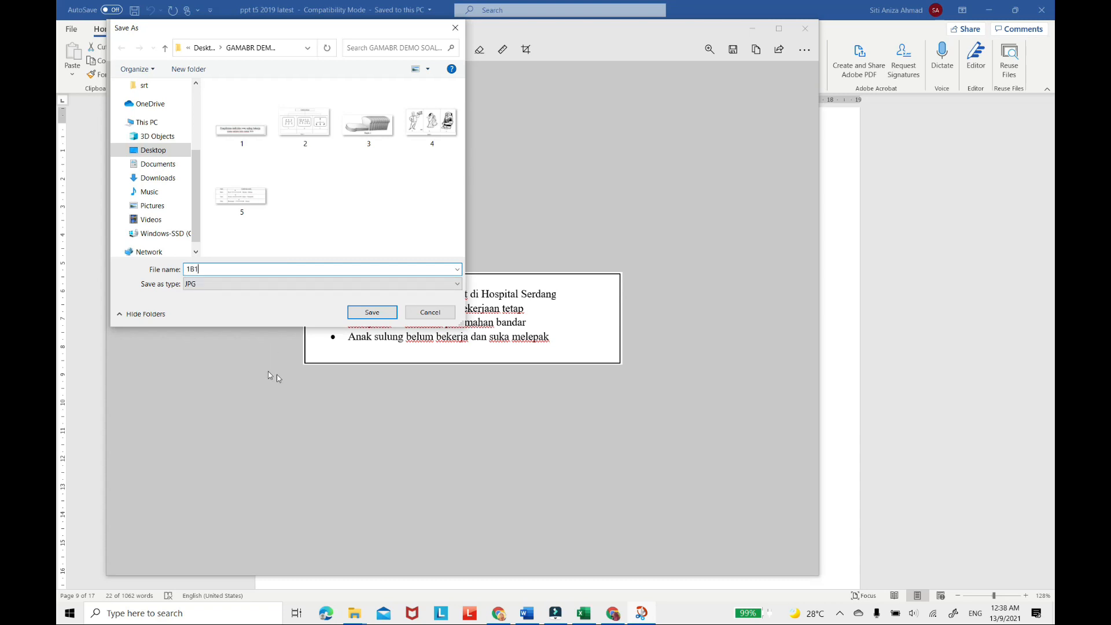
pyautogui.click(371, 313)
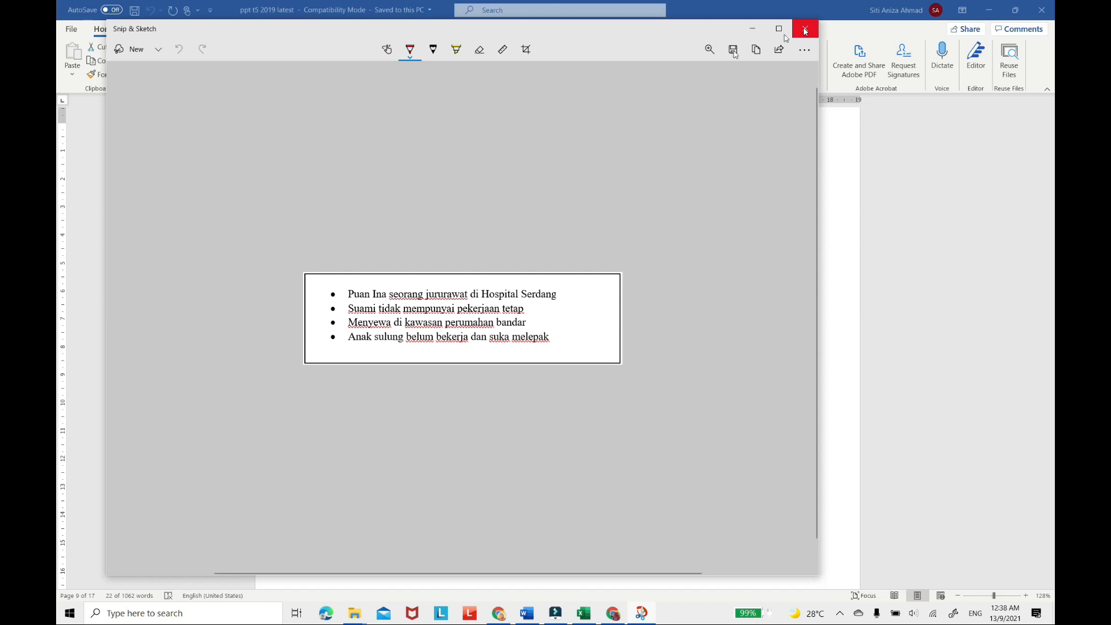
# Snip the Jadual 2 table with its caption, save it as a JPG named 1B2 in the same folder, and minimise Snip & Sketch.
pyautogui.click(131, 49)
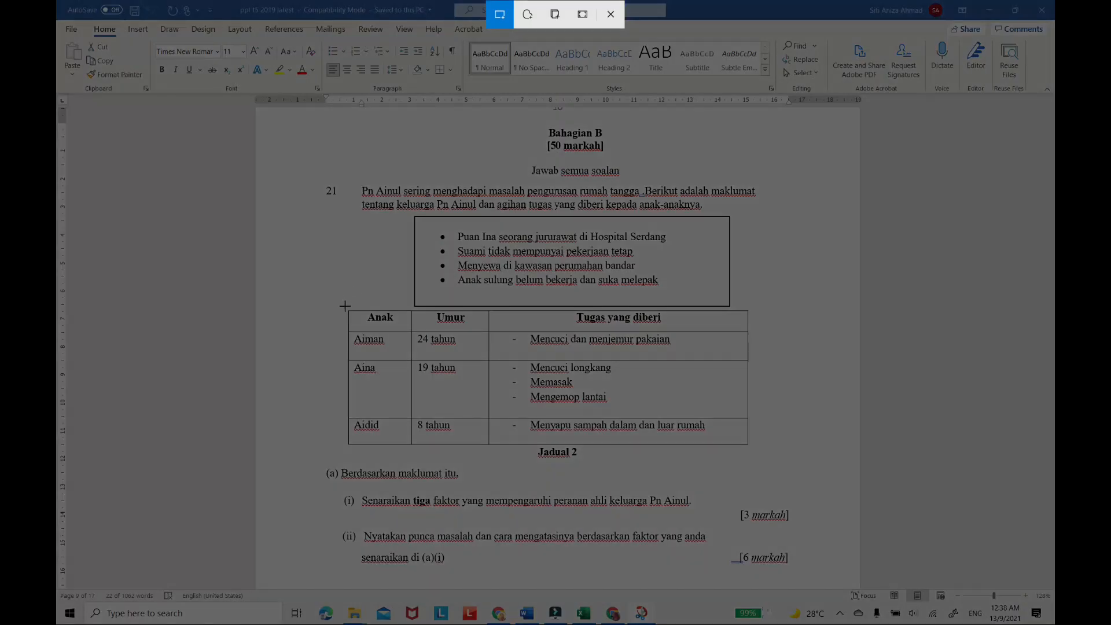
pyautogui.moveTo(346, 307)
pyautogui.mouseDown()
pyautogui.moveTo(445, 387)
pyautogui.moveTo(590, 452)
pyautogui.moveTo(748, 457)
pyautogui.mouseUp()
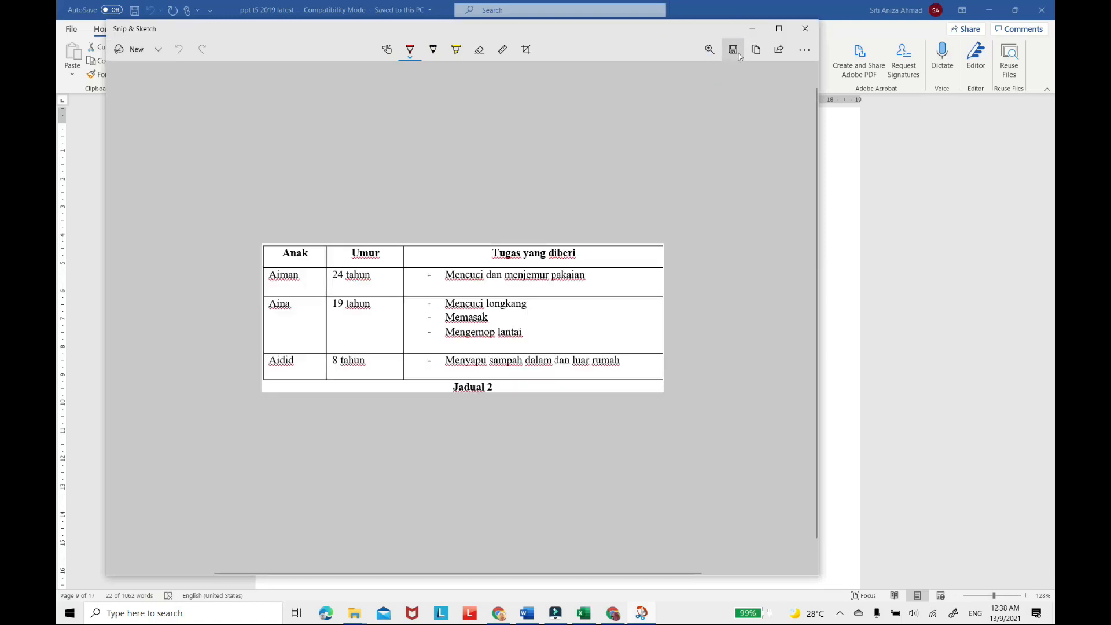
pyautogui.click(732, 51)
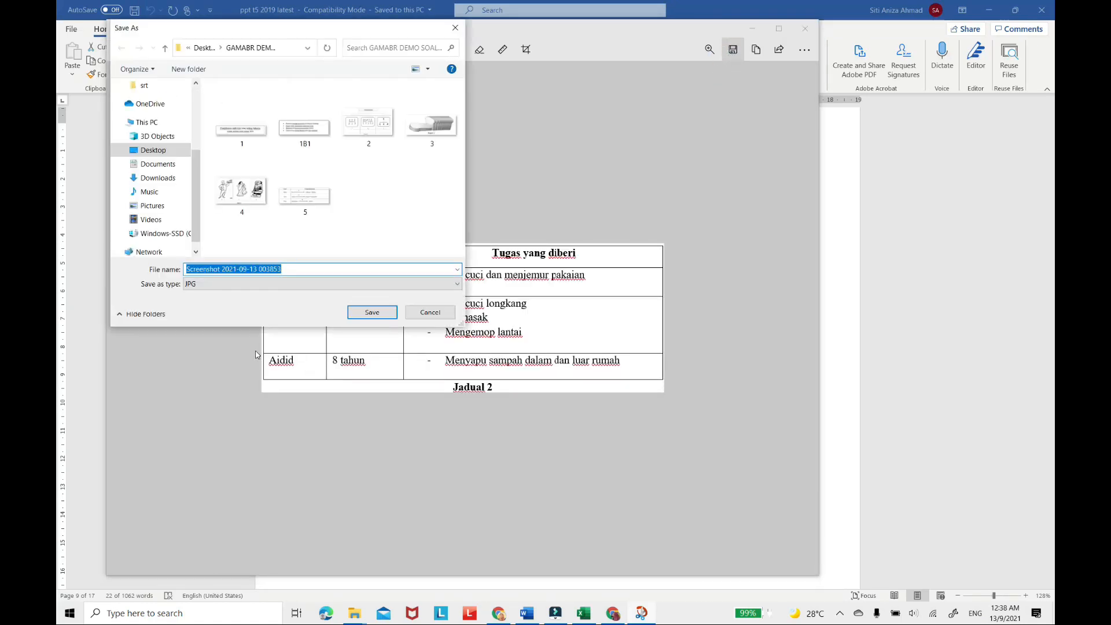
pyautogui.write('1B2')
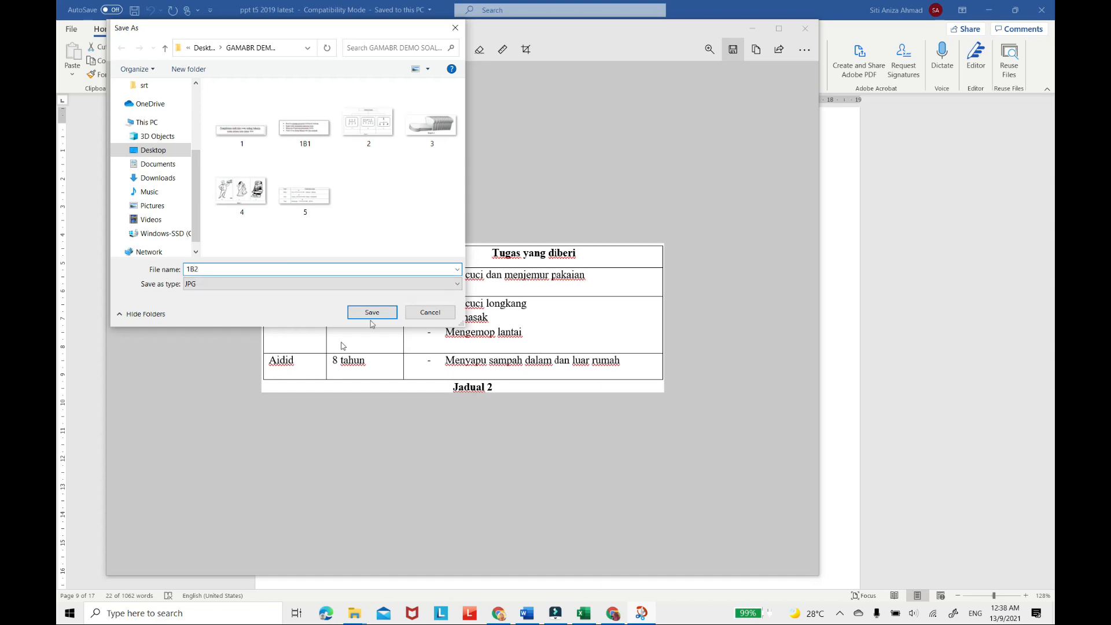
pyautogui.click(374, 313)
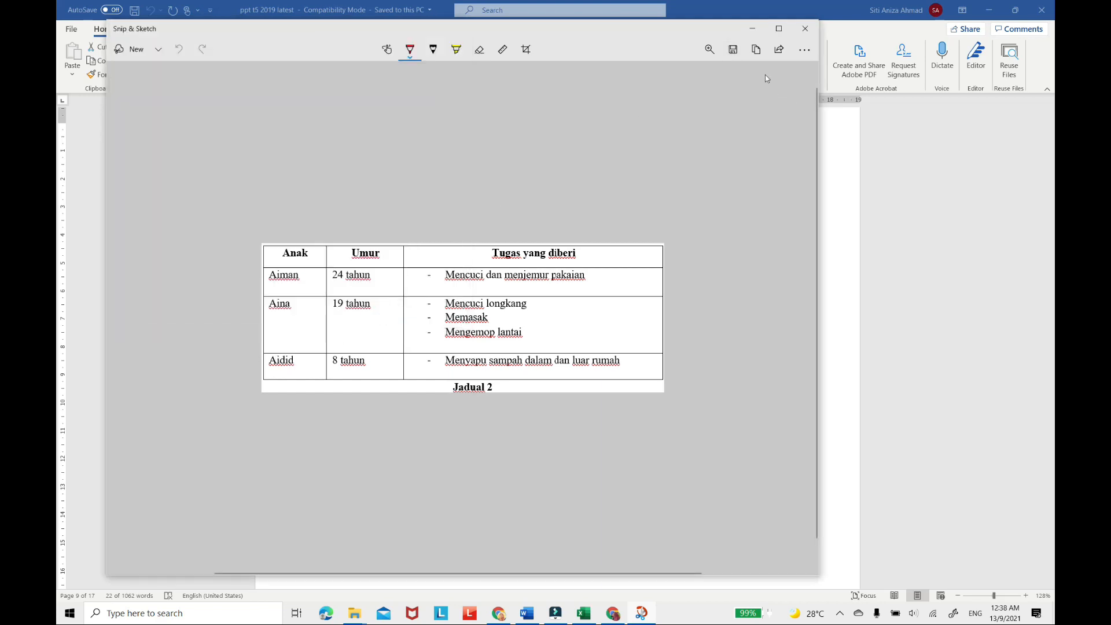
pyautogui.click(755, 28)
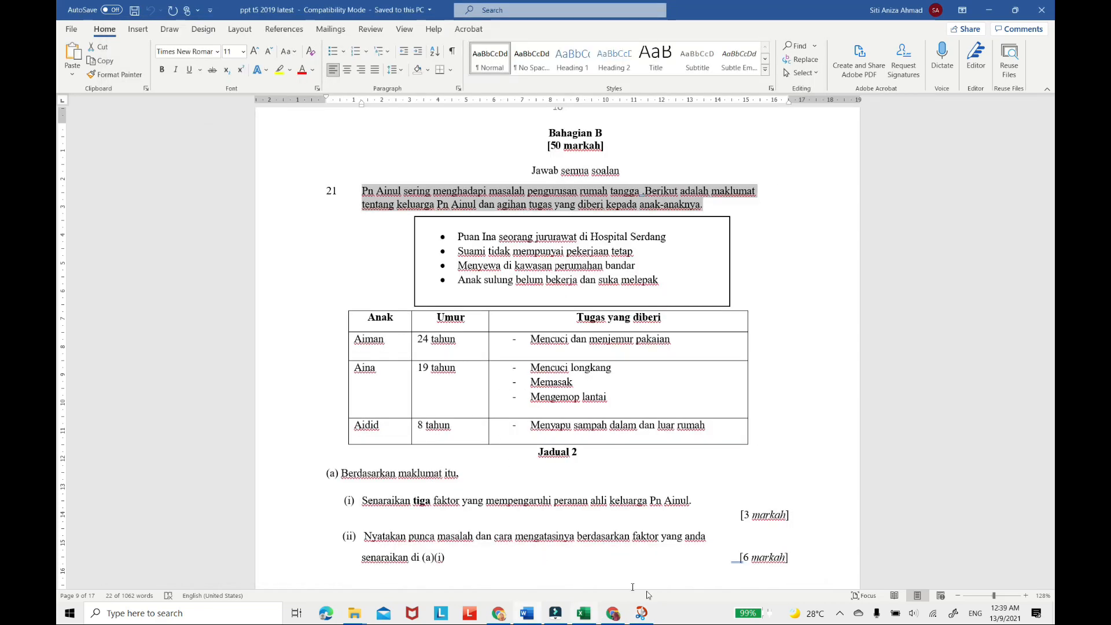
# Switch to the Google Form and insert image 1B1 from the GAMABR DEMO SOALAN folder below the question 1 introduction.
pyautogui.click(614, 615)
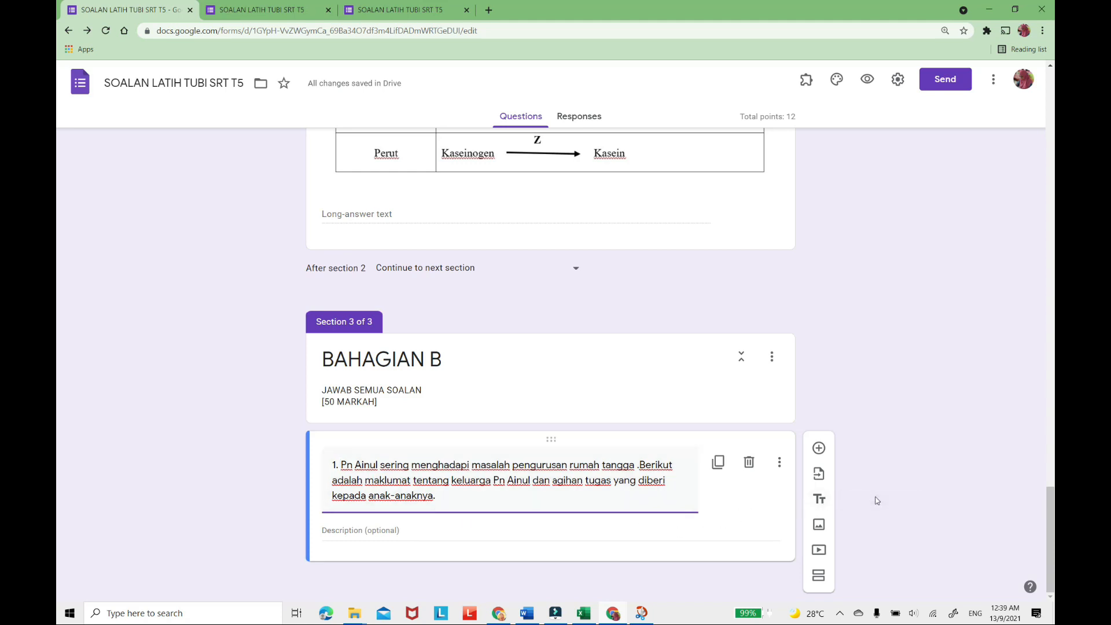
pyautogui.click(820, 531)
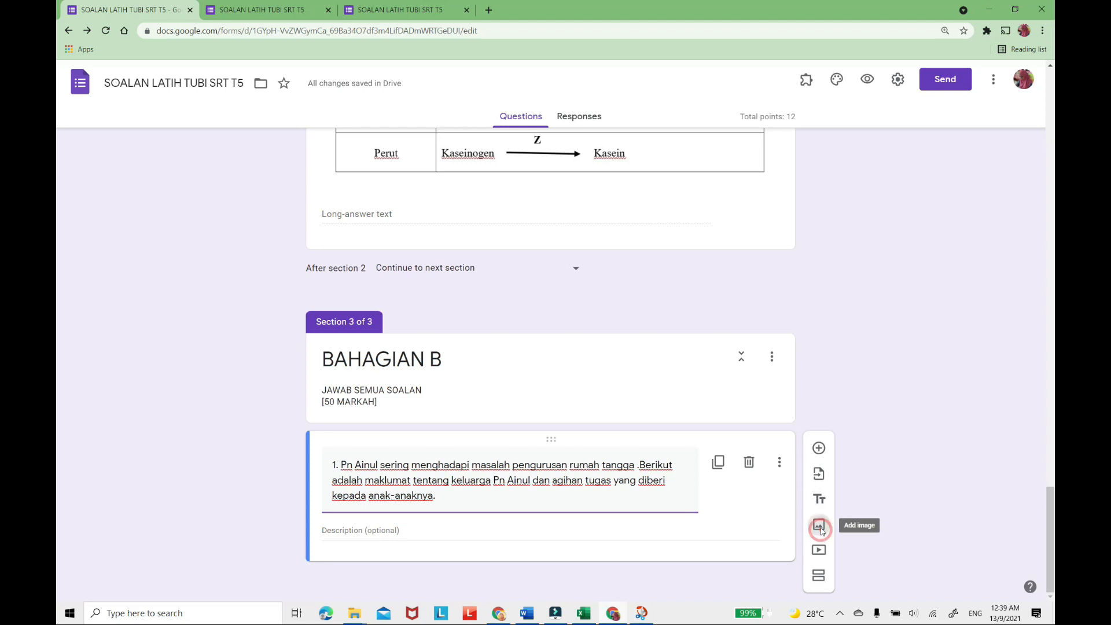
pyautogui.click(561, 416)
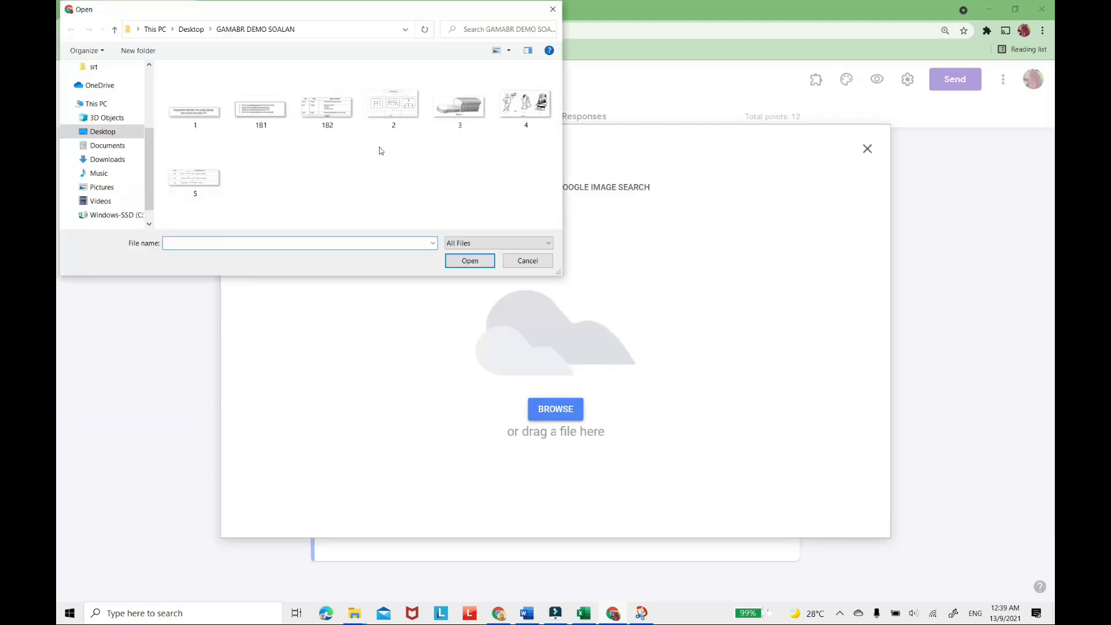
pyautogui.click(258, 114)
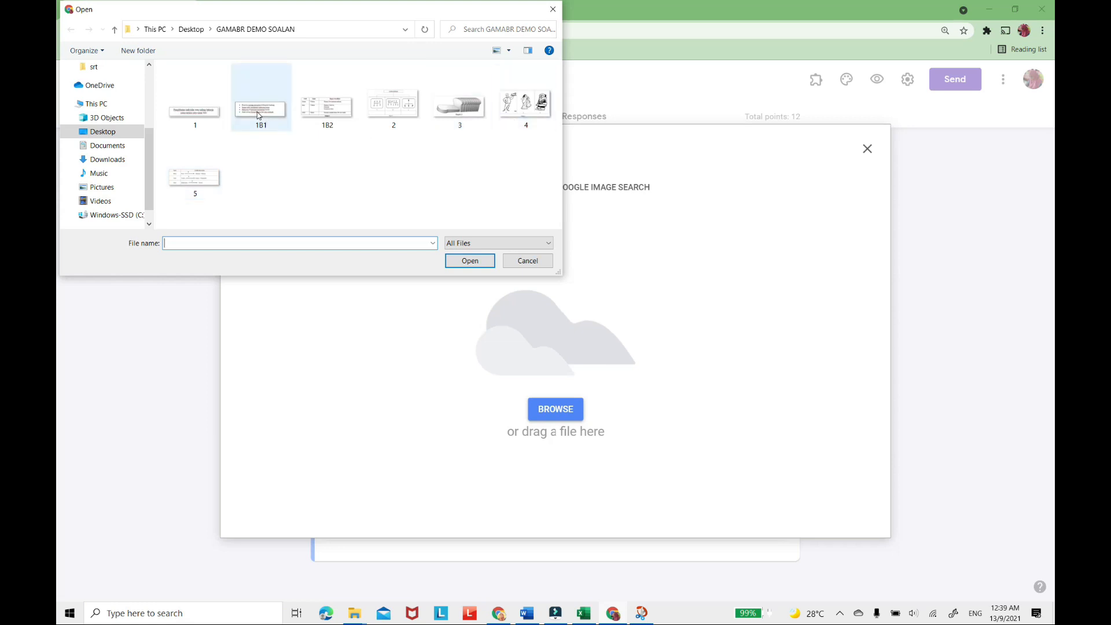
pyautogui.click(194, 179)
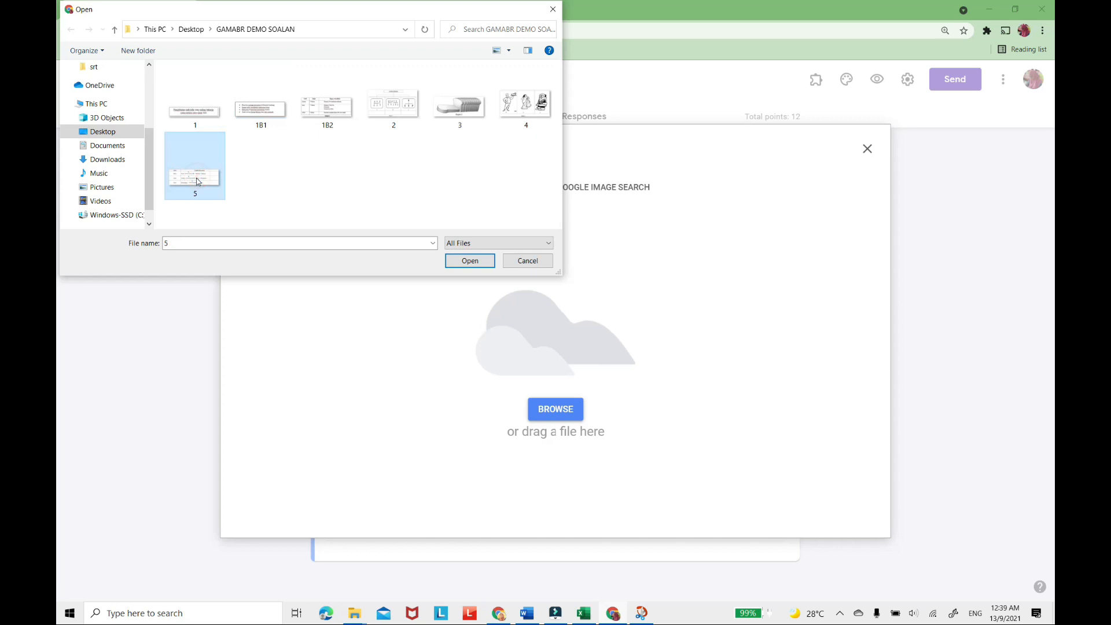
pyautogui.click(257, 114)
pyautogui.click(482, 259)
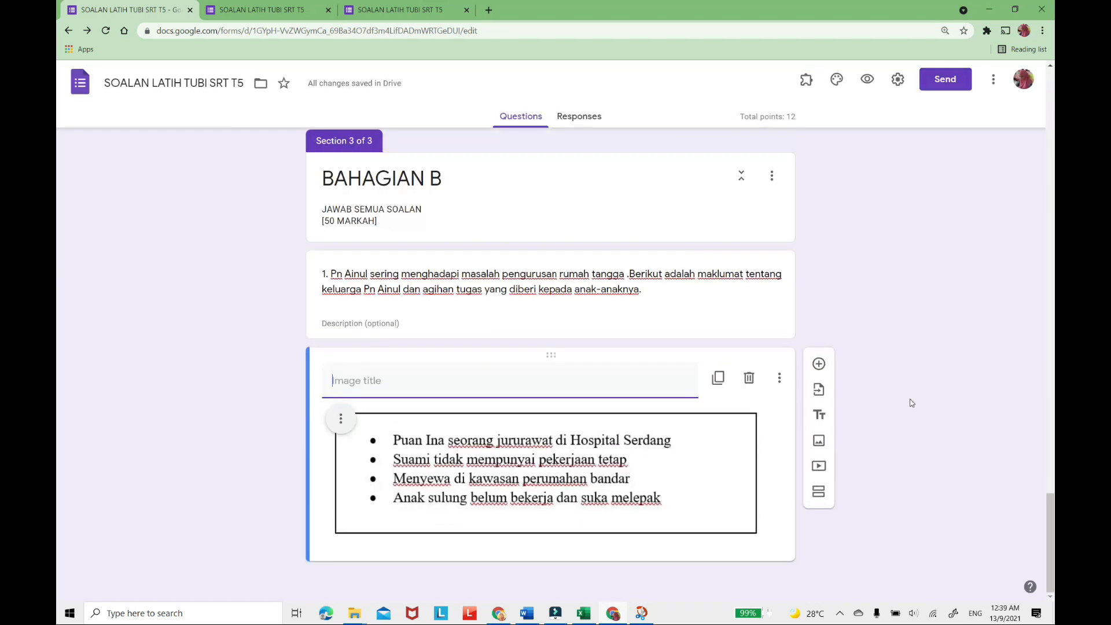
# Shrink the inserted bullet list image proportionally to about three quarters of its width.
pyautogui.click(657, 442)
pyautogui.moveTo(756, 531); pyautogui.dragTo(682, 495)
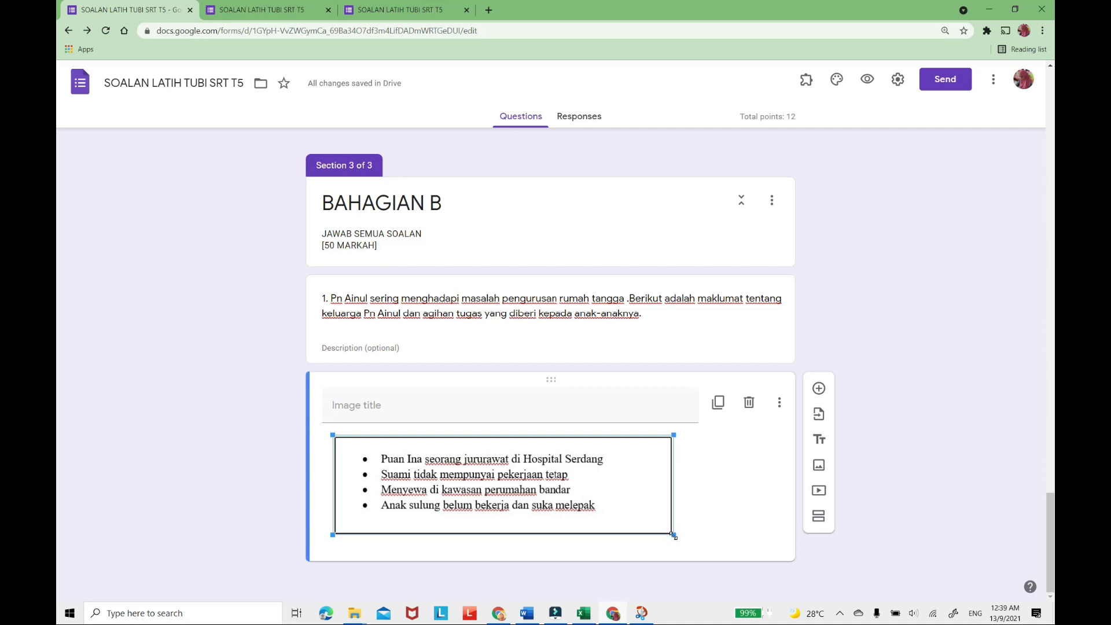
pyautogui.moveTo(673, 534); pyautogui.dragTo(662, 535)
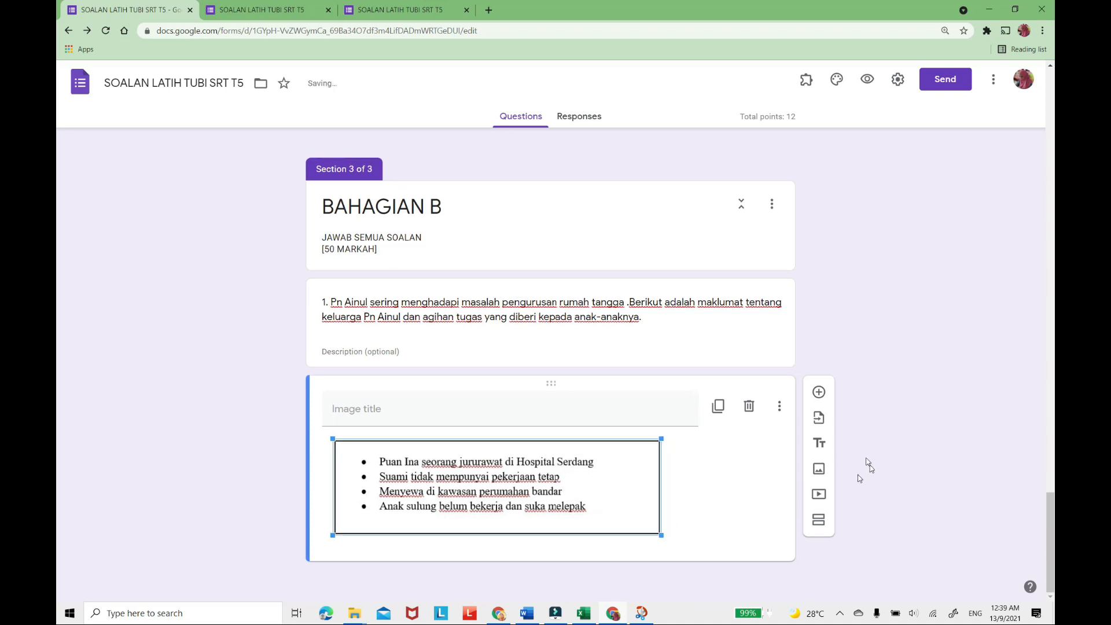
# Insert image 5 from the GAMABR DEMO SOALAN folder below the bullet list image.
pyautogui.click(818, 468)
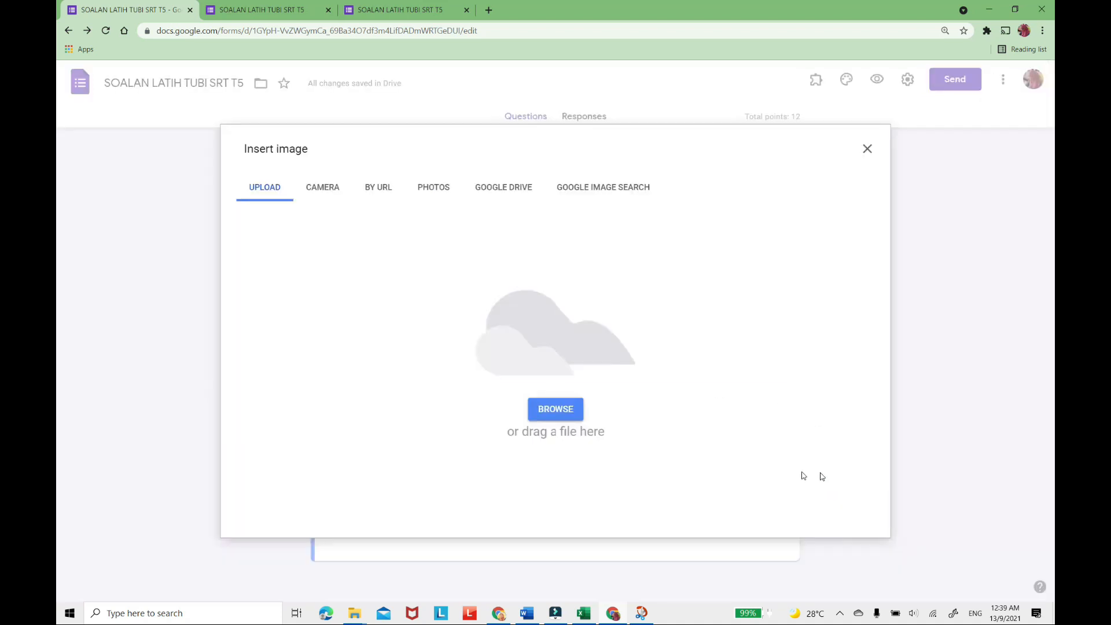
pyautogui.click(547, 417)
pyautogui.click(187, 181)
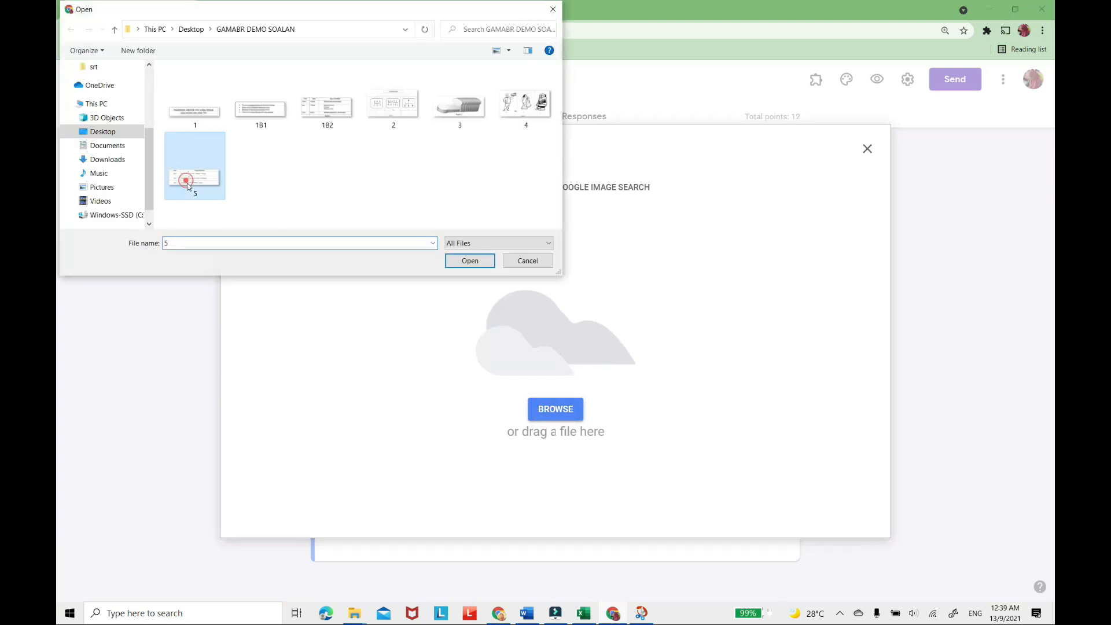
pyautogui.click(469, 261)
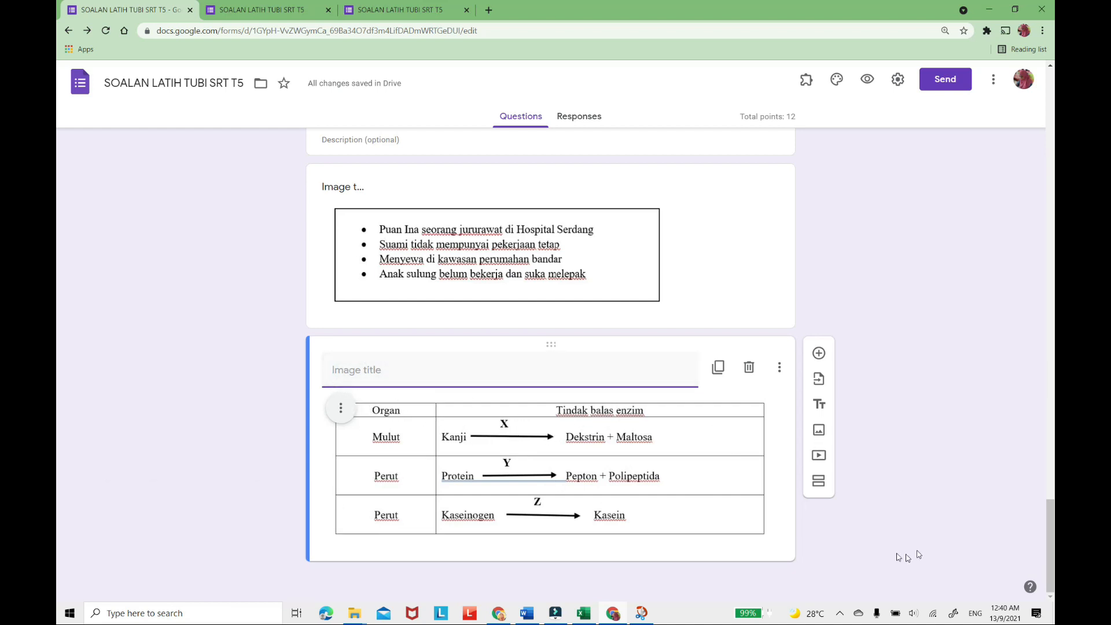
pyautogui.click(868, 538)
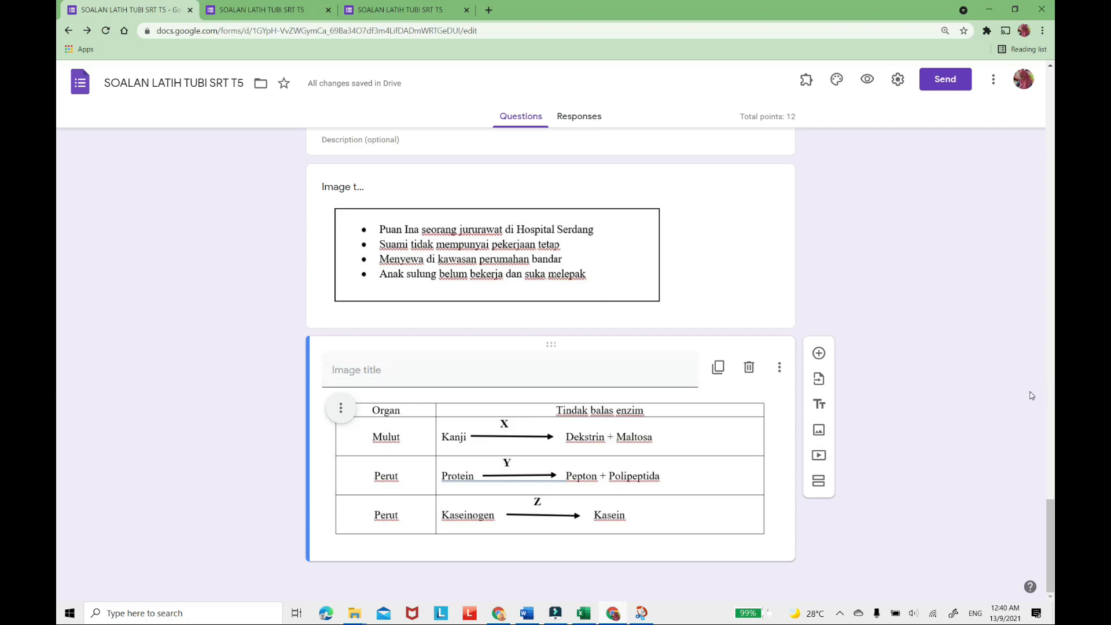
# Copy "(a) Berdasarkan maklumat itu," from the Word paper and use it as the title of a new title and description block in the form.
pyautogui.click(527, 614)
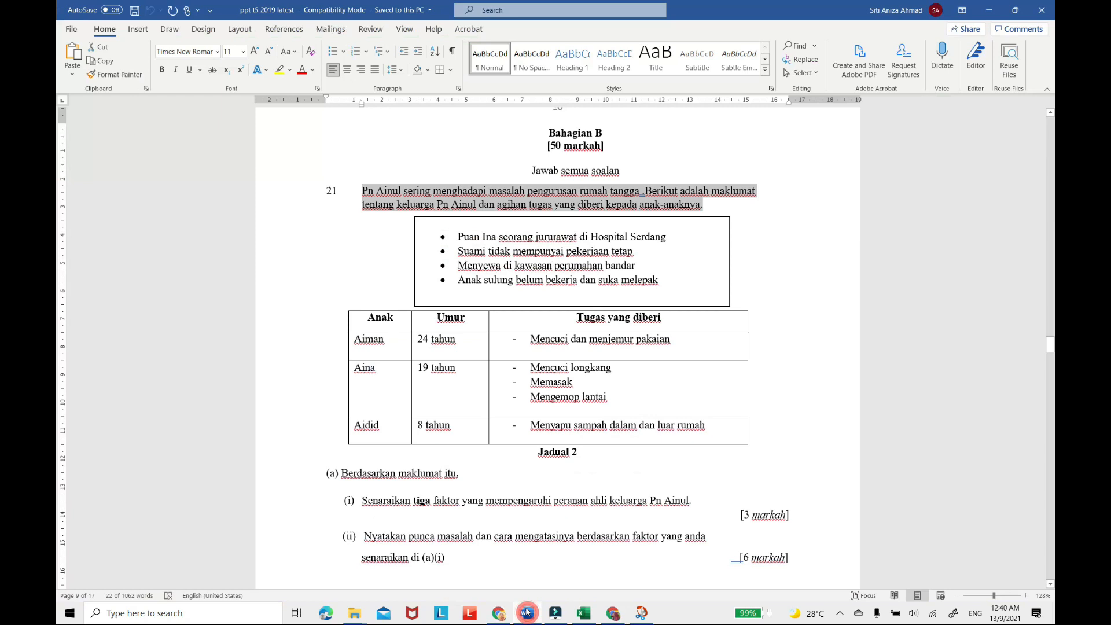
pyautogui.scroll(-3, 470, 352)
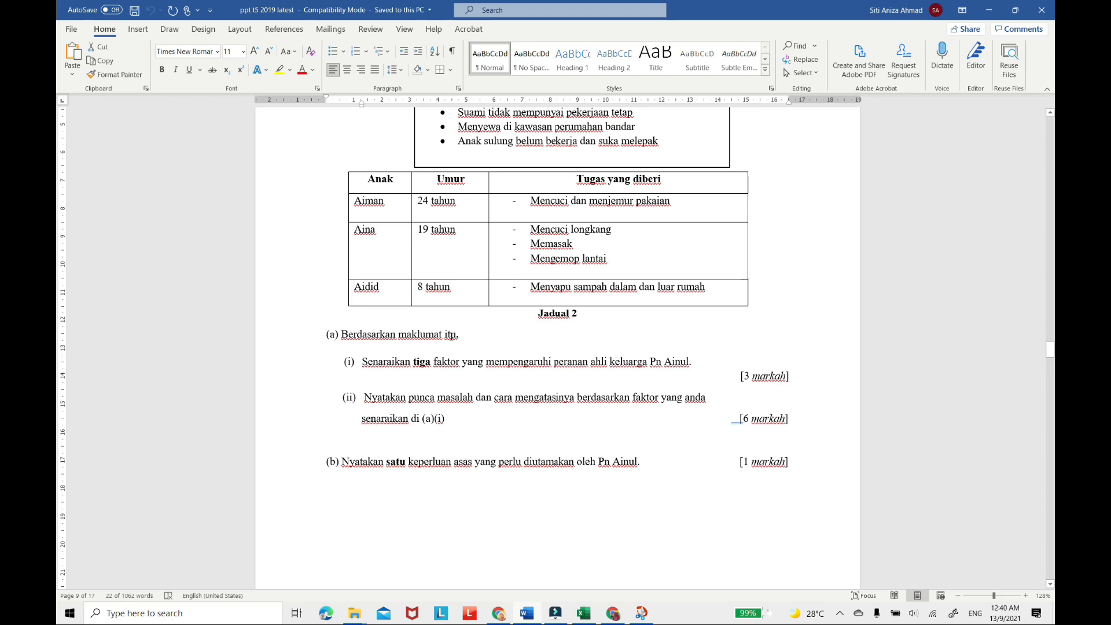
pyautogui.moveTo(468, 337); pyautogui.dragTo(307, 333)
pyautogui.hotkey('ctrl', 'c')
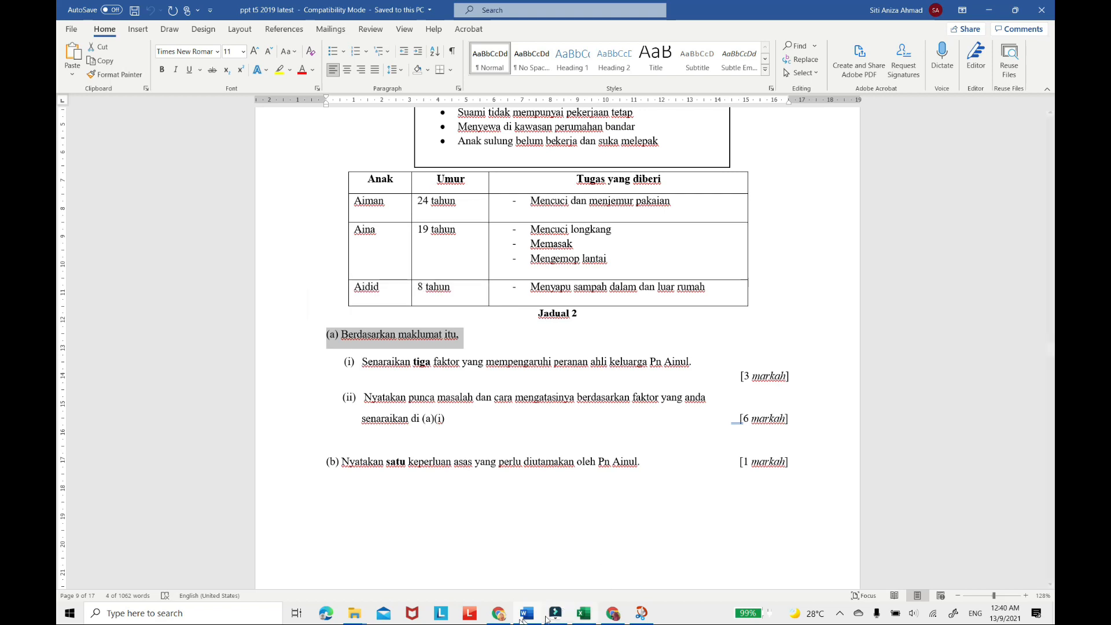
pyautogui.click(614, 616)
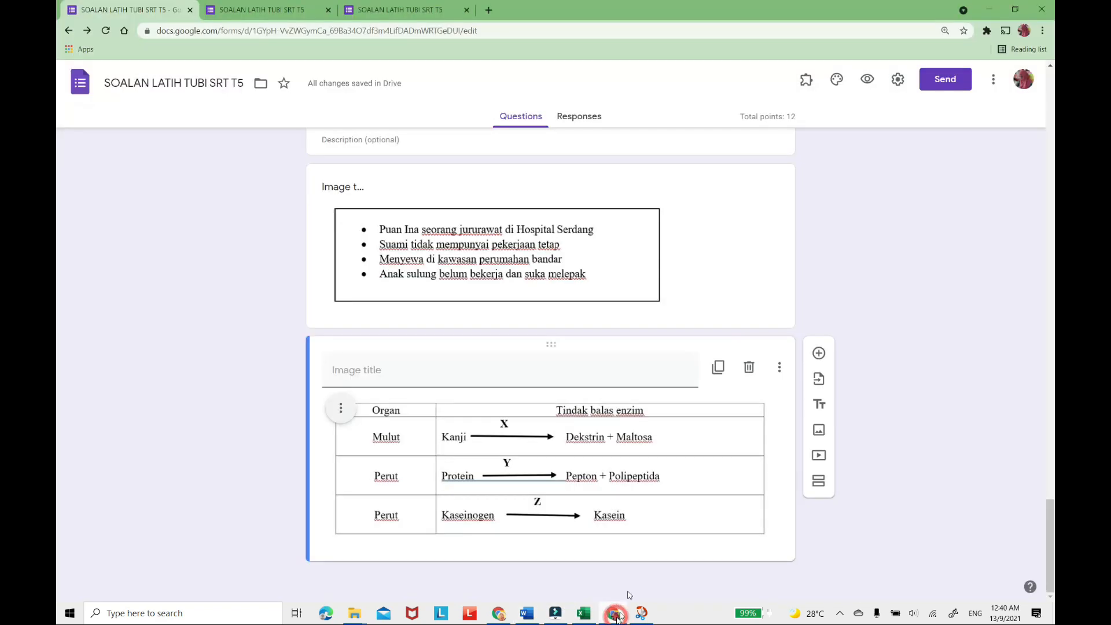
pyautogui.click(822, 406)
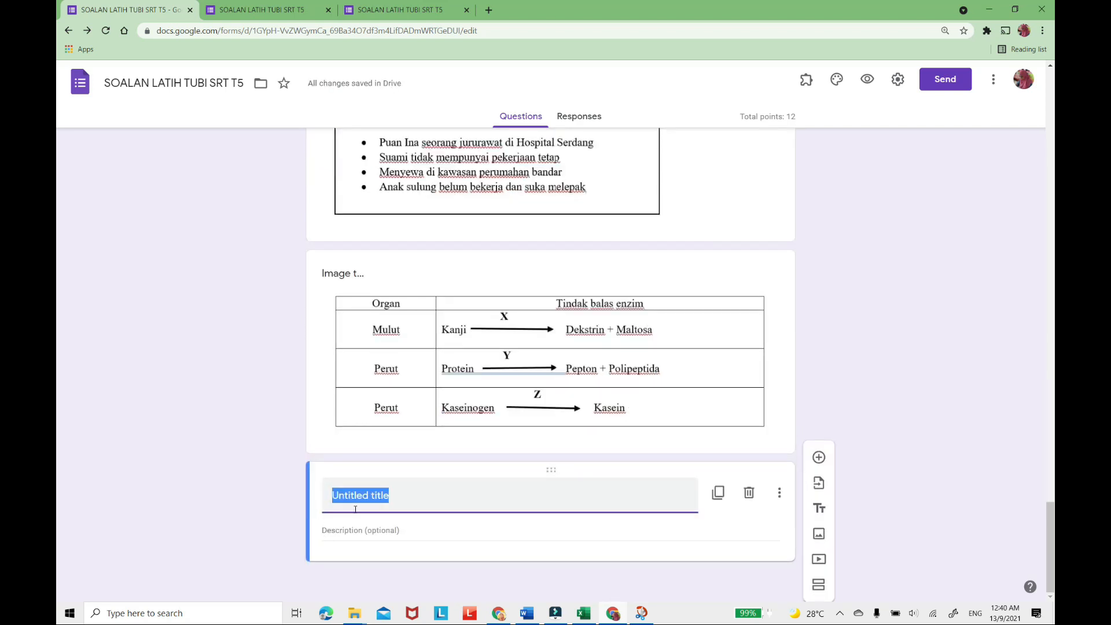
pyautogui.hotkey('ctrl', 'v')
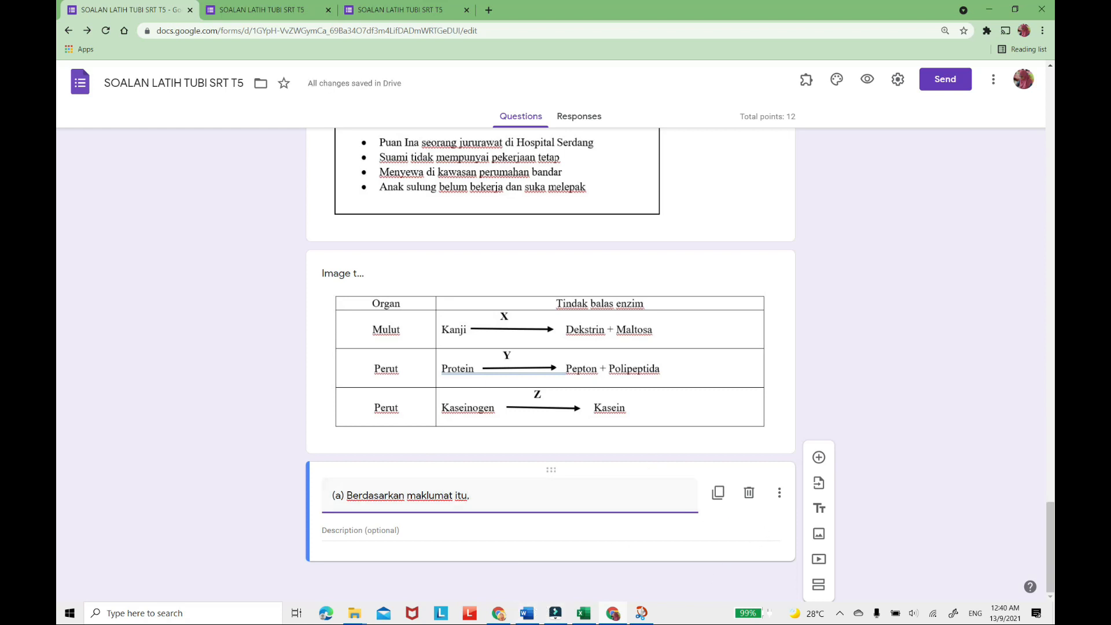
# Copy sub-question "Senaraikan tiga faktor..." from the Word paper and add it to the form as a new question numbered (i).
pyautogui.click(525, 615)
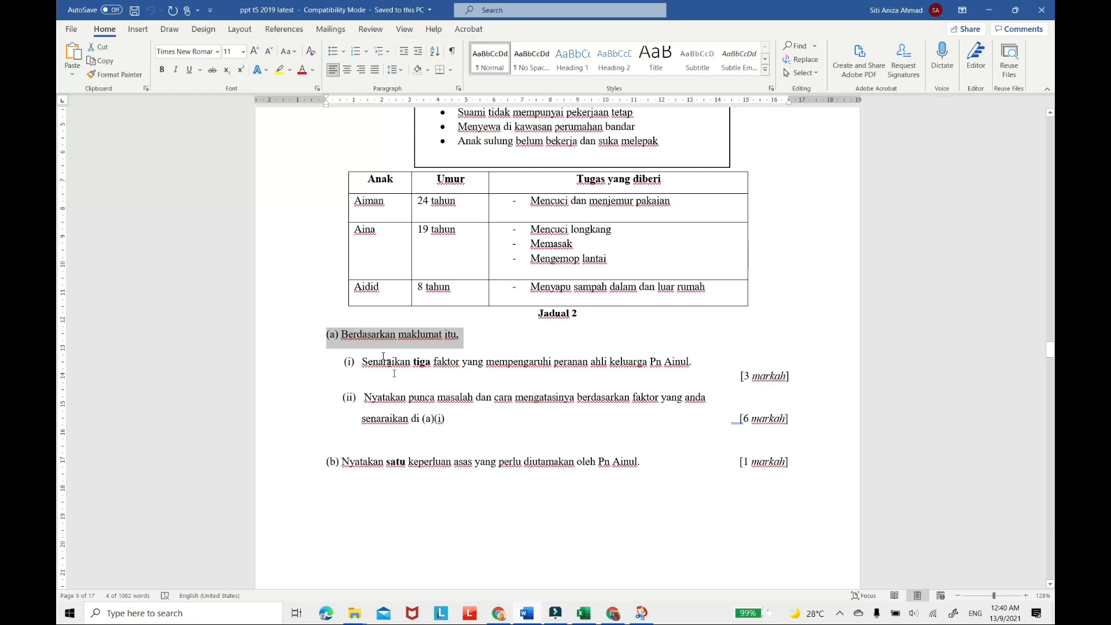
pyautogui.click(500, 391)
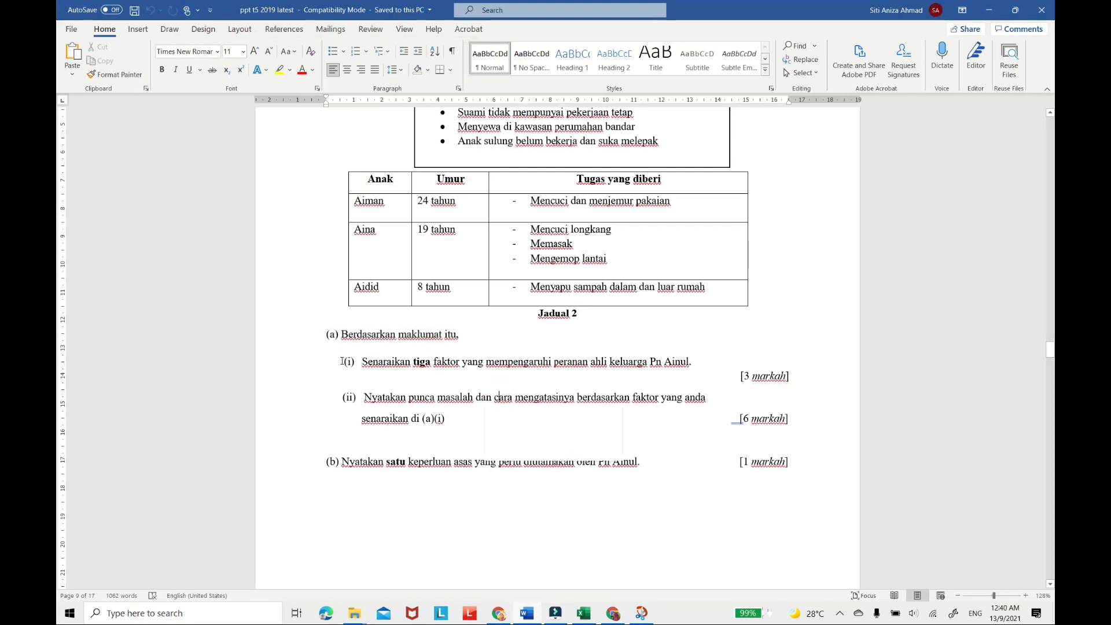
pyautogui.moveTo(354, 361); pyautogui.dragTo(489, 369)
pyautogui.click(526, 379)
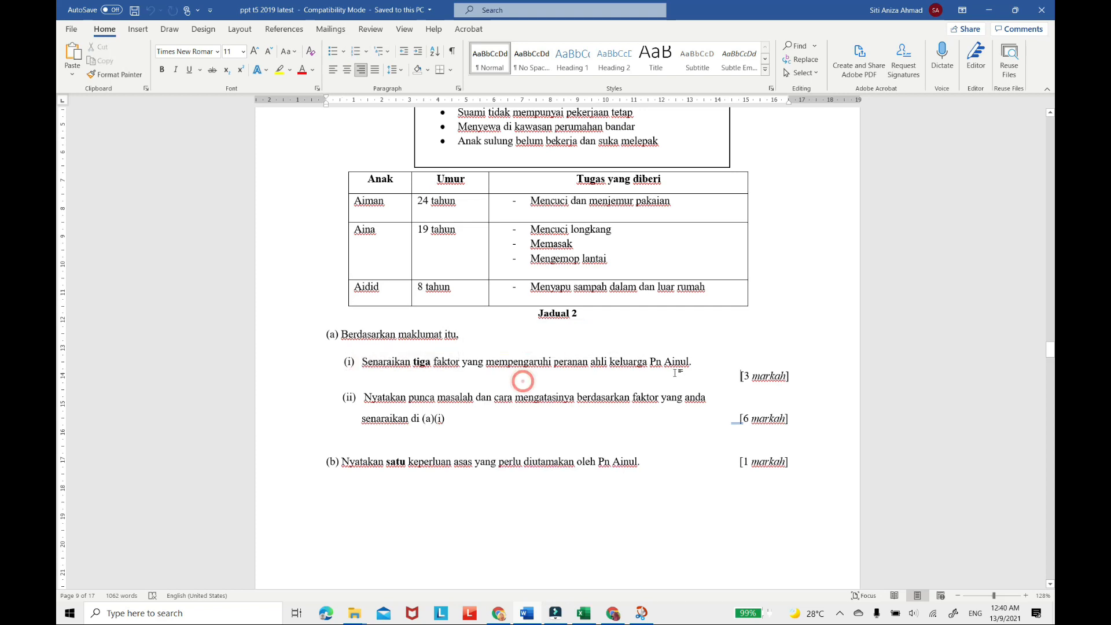
pyautogui.moveTo(693, 361); pyautogui.dragTo(324, 360)
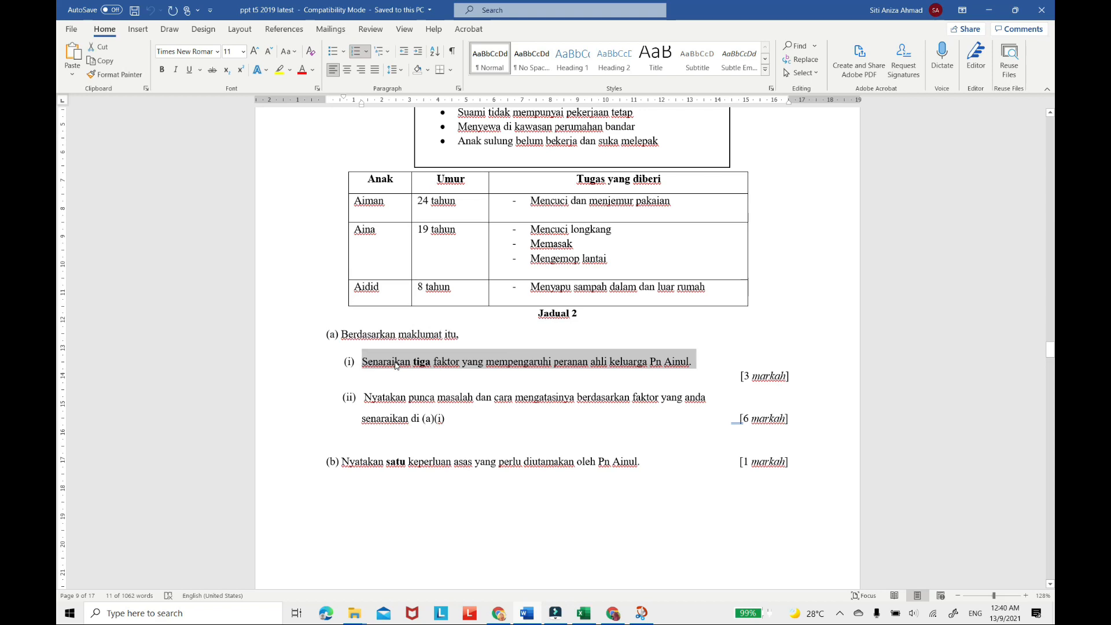
pyautogui.click(612, 613)
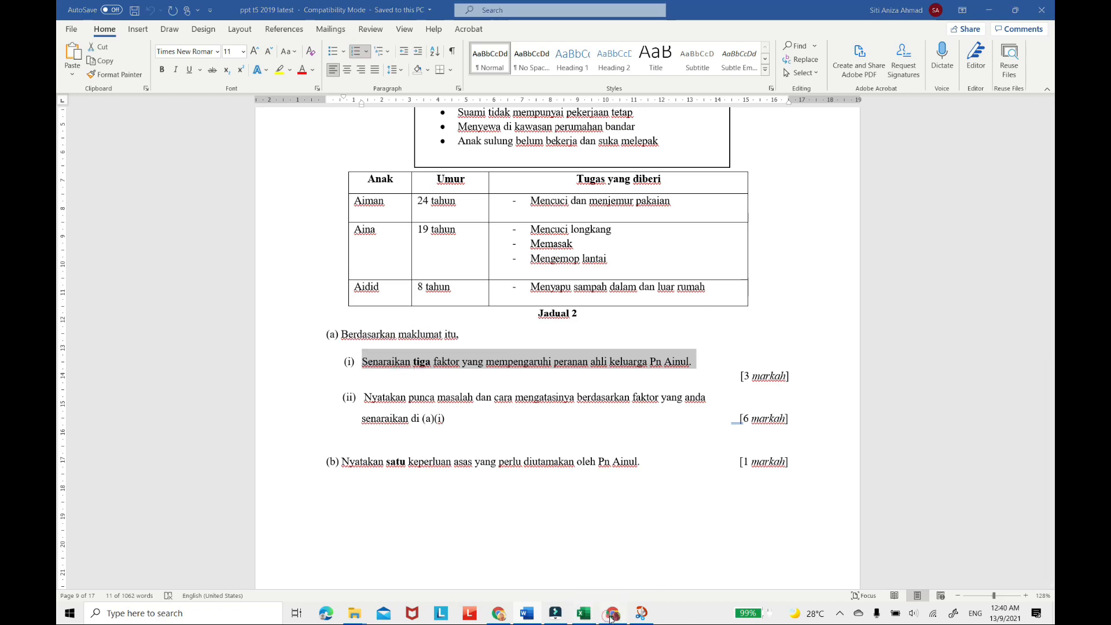
pyautogui.click(819, 458)
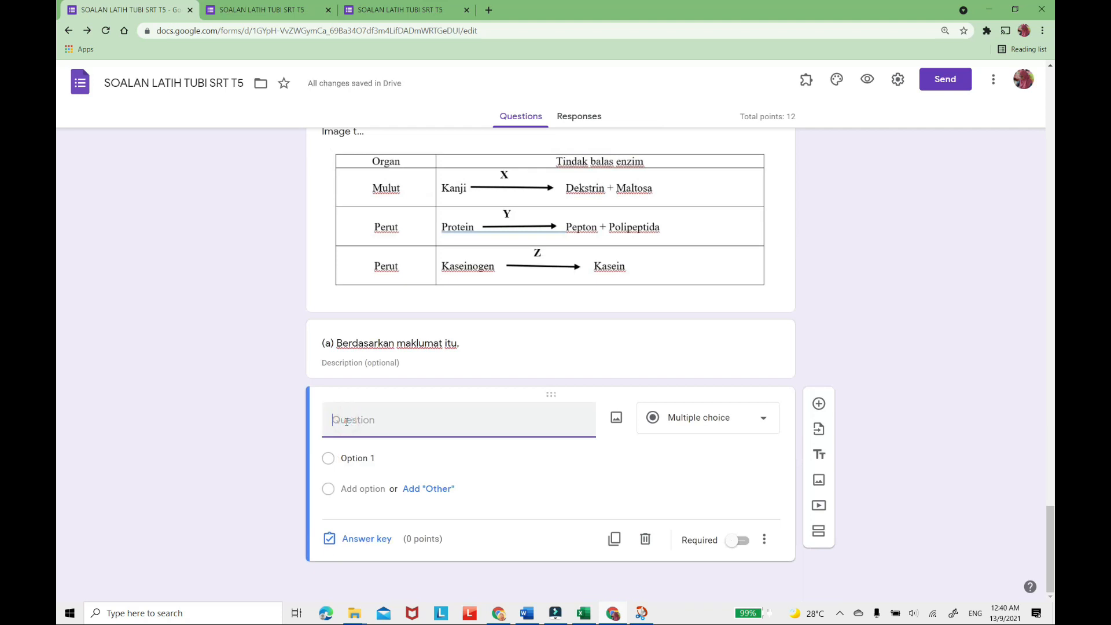
pyautogui.write('(i) Senaraikan tiga faktor yang mempengaruhi peranan ahli keluarga Pn Ainul.')
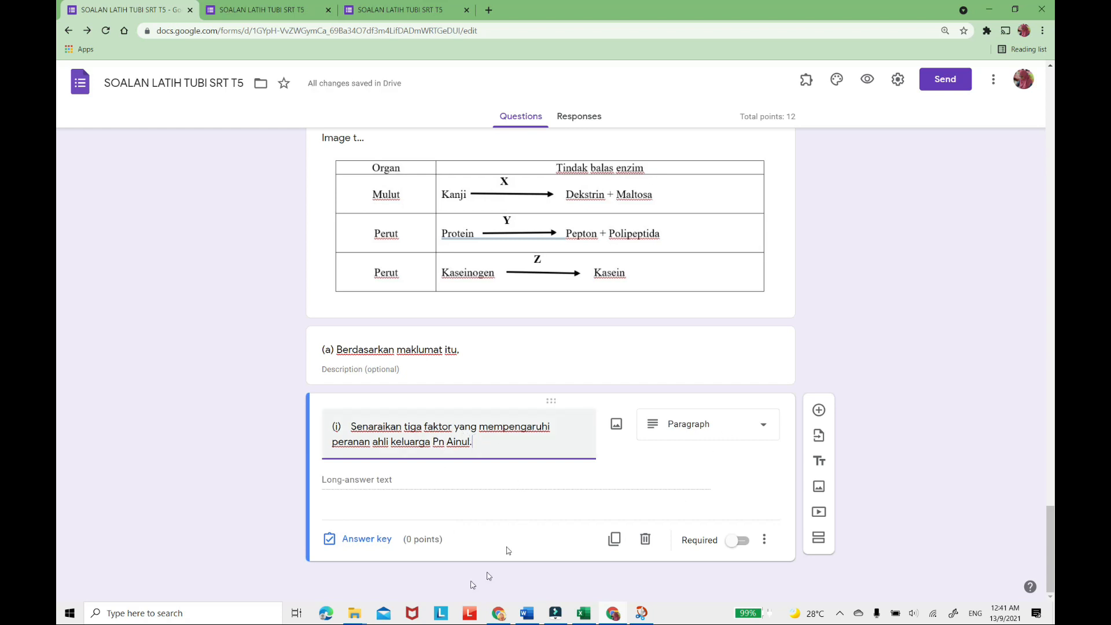
# Set question (i) to the Paragraph type, worth 3 points, and make it required.
pyautogui.click(764, 425)
pyautogui.click(707, 250)
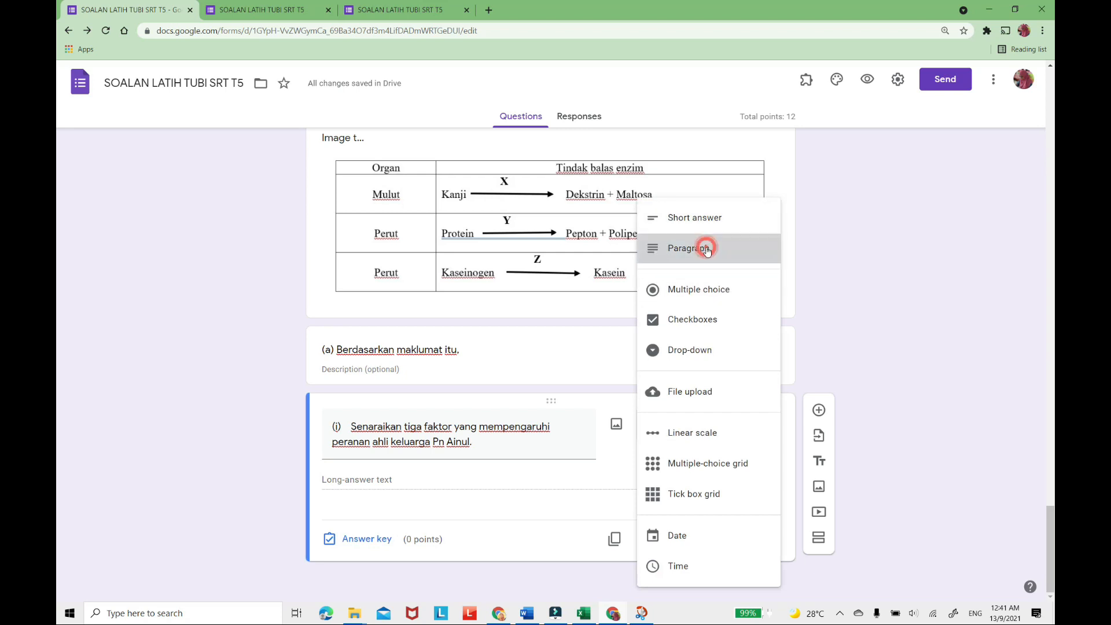
pyautogui.click(363, 540)
pyautogui.write('3')
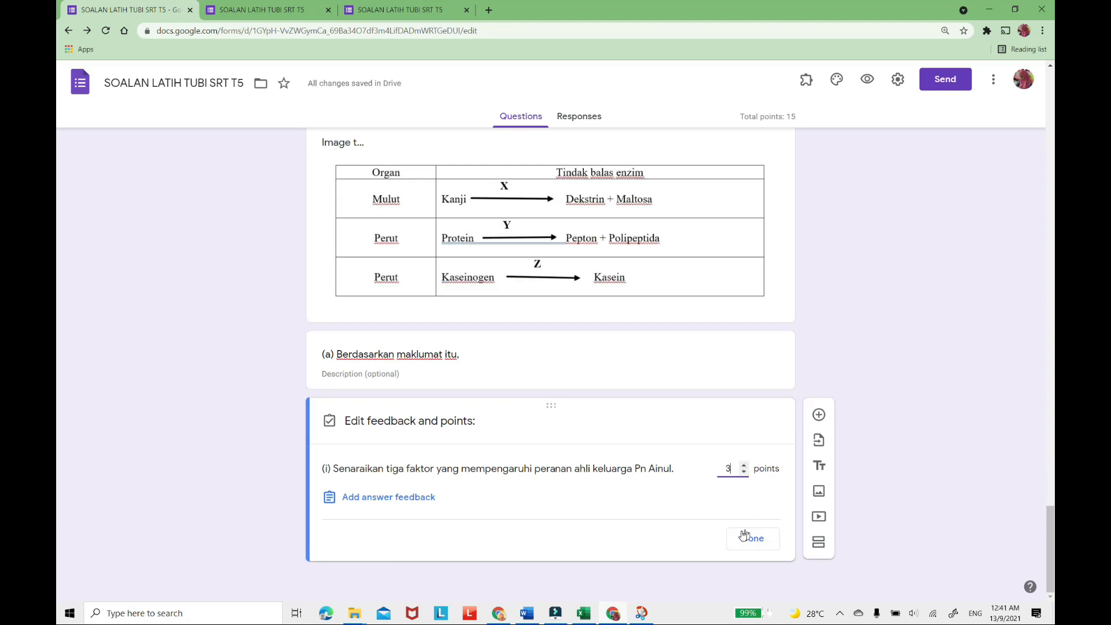
pyautogui.click(751, 539)
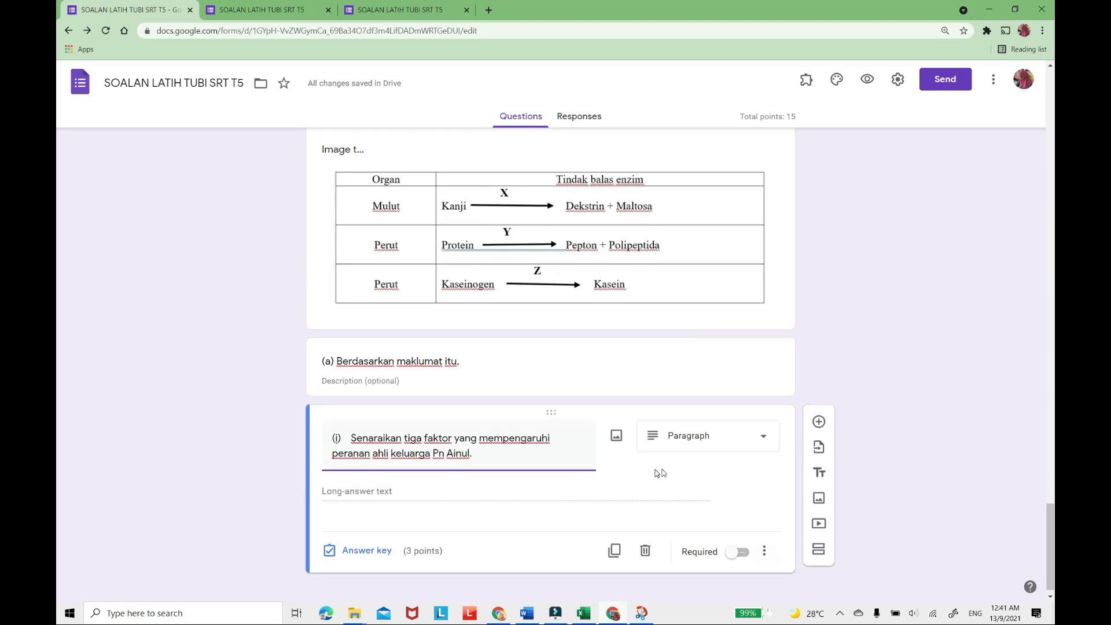
pyautogui.click(746, 544)
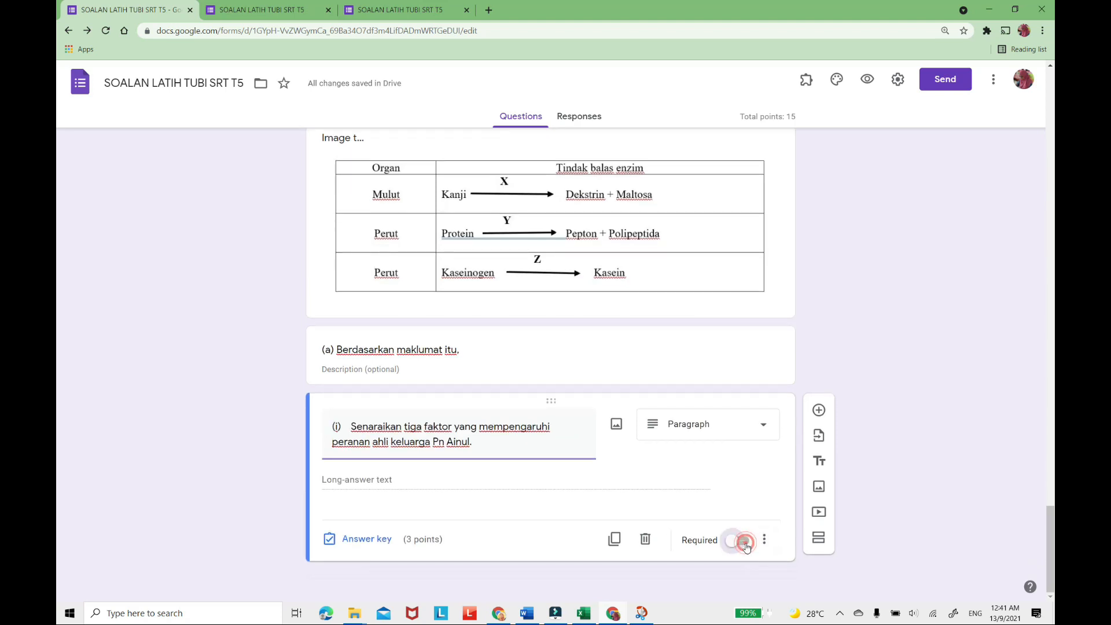
# Add another question and fill it with sub-question (ii) "Nyatakan punca masalah dan cara mengatasinya..." copied from the Word paper.
pyautogui.click(819, 410)
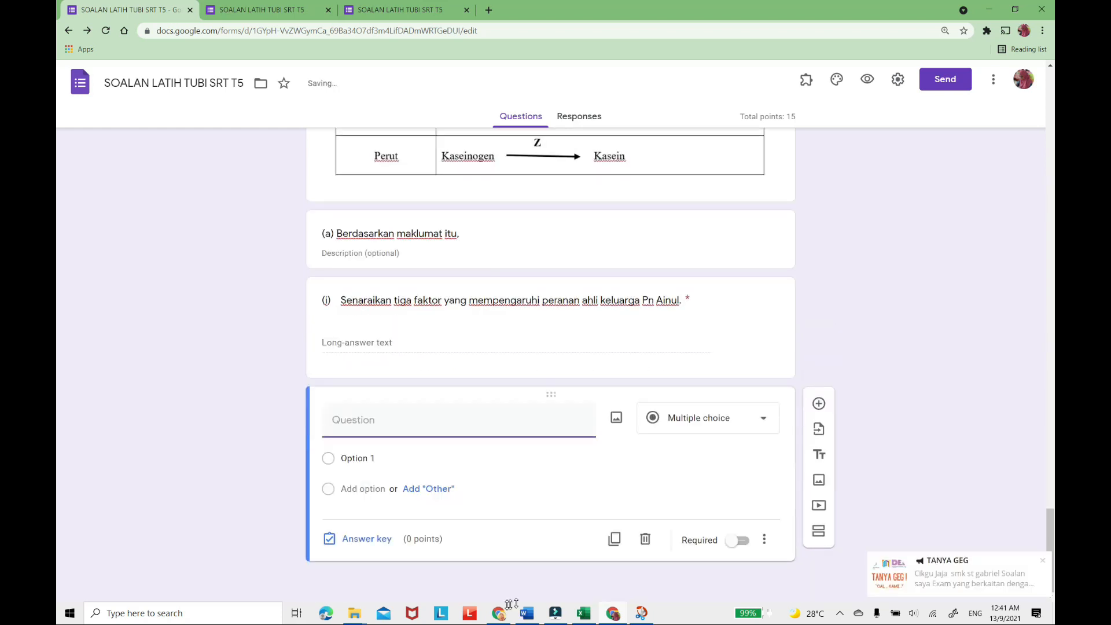
pyautogui.click(1039, 562)
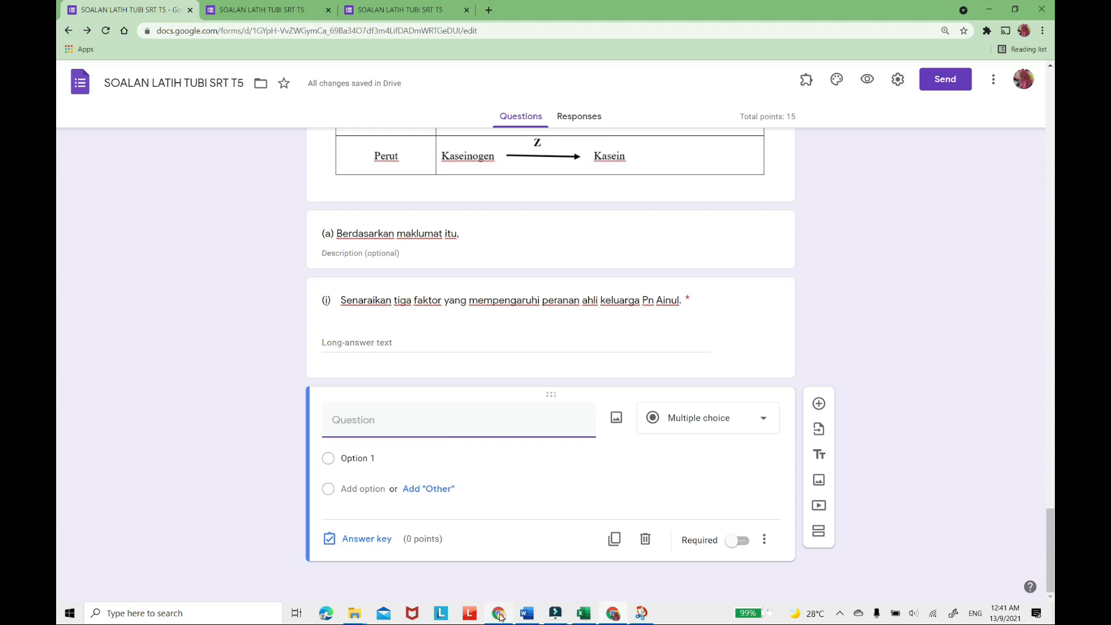
pyautogui.click(529, 614)
pyautogui.moveTo(454, 420); pyautogui.dragTo(331, 394)
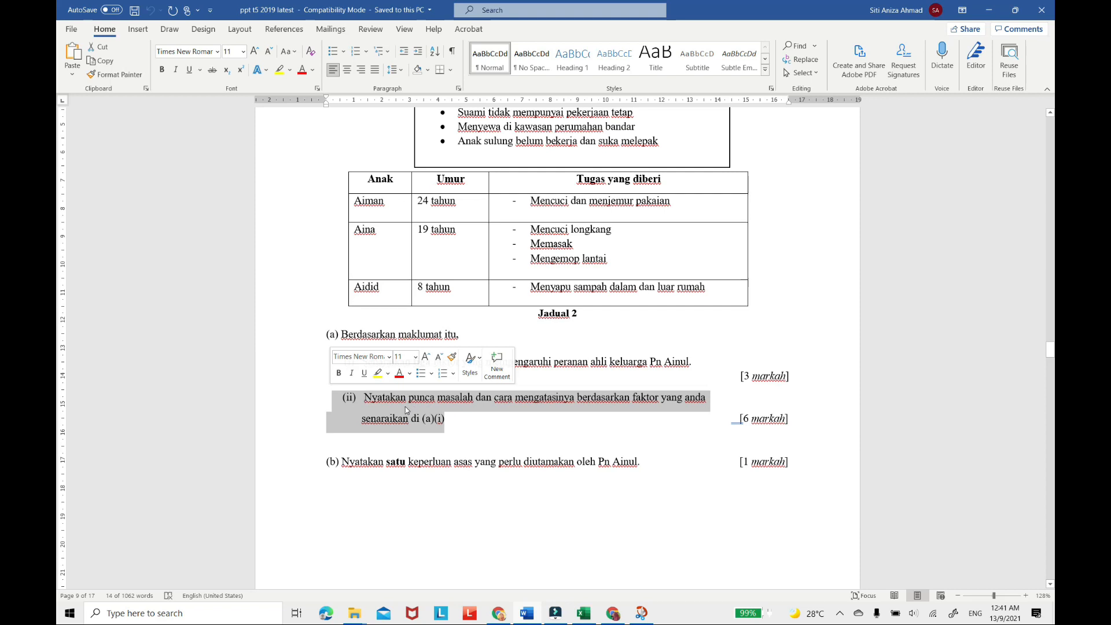
pyautogui.rightClick(405, 407)
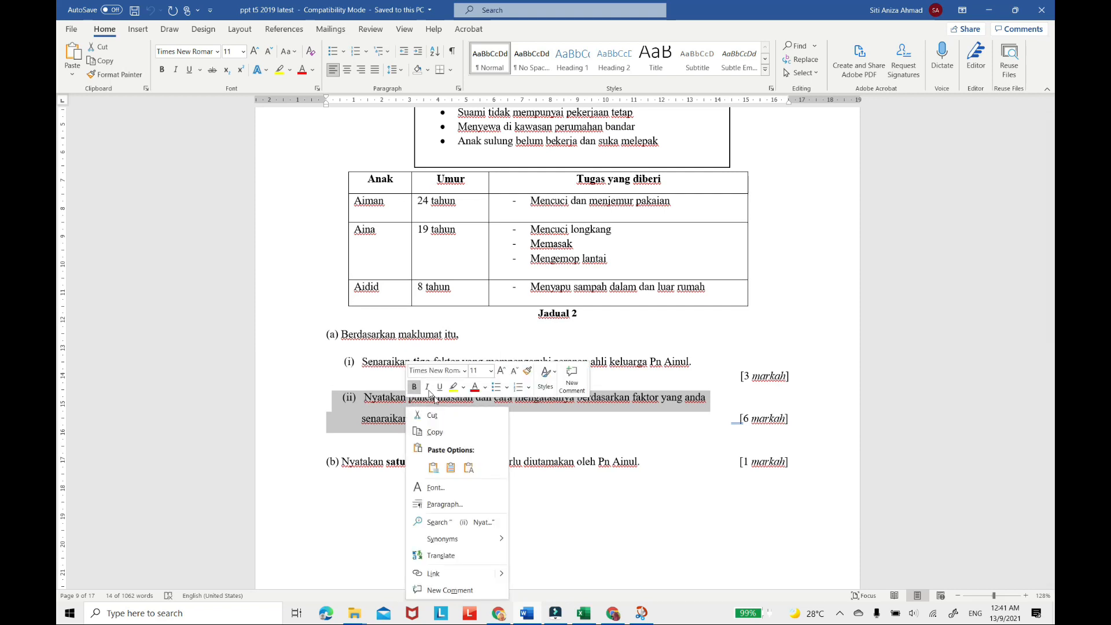
pyautogui.click(433, 432)
pyautogui.click(531, 615)
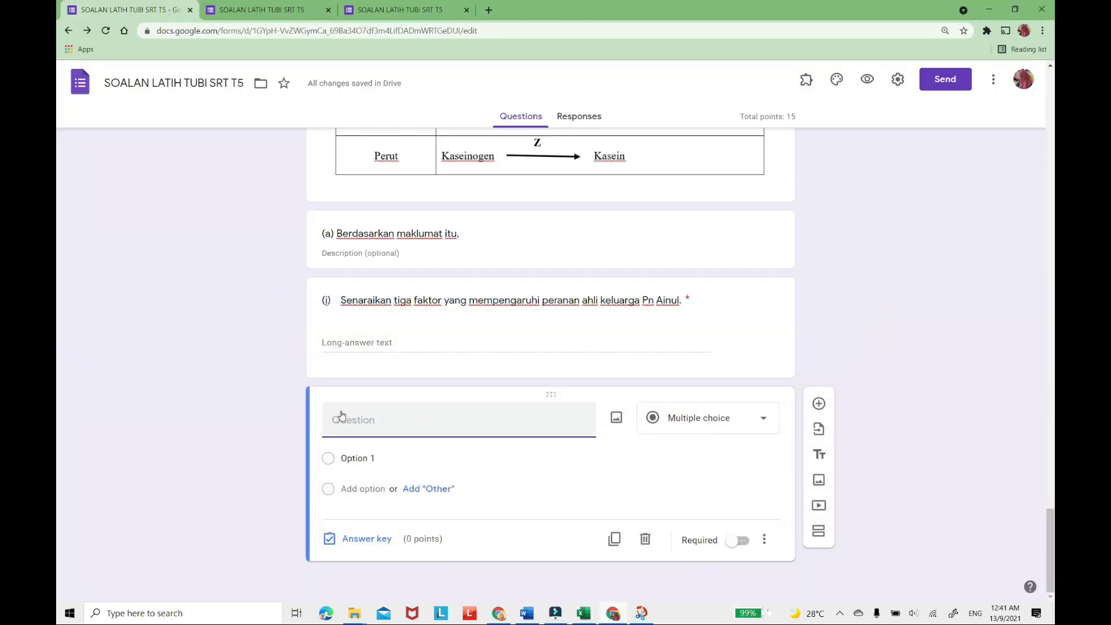
pyautogui.hotkey('ctrl', 'v')
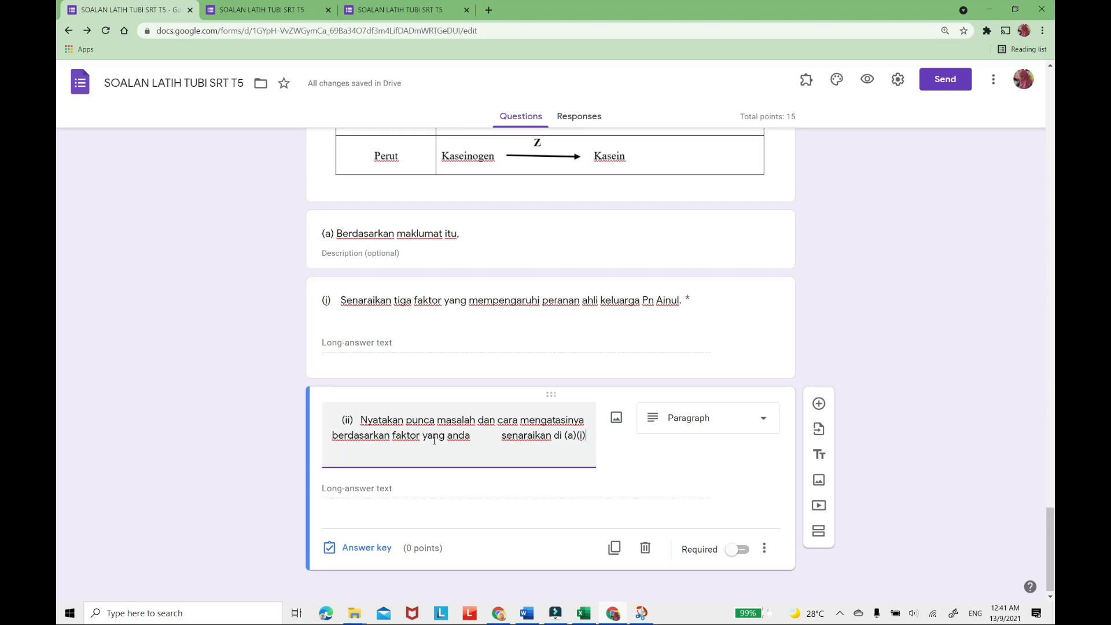
# Remove the surplus spaces before "senaraikan" and in front of "(ii)" in the question (ii) title.
pyautogui.click(501, 437)
pyautogui.press('BackSpace')
pyautogui.press('BackSpace')
pyautogui.press('BackSpace')
pyautogui.press('BackSpace')
pyautogui.press('BackSpace')
pyautogui.press('BackSpace')
pyautogui.press('BackSpace')
pyautogui.press('BackSpace')
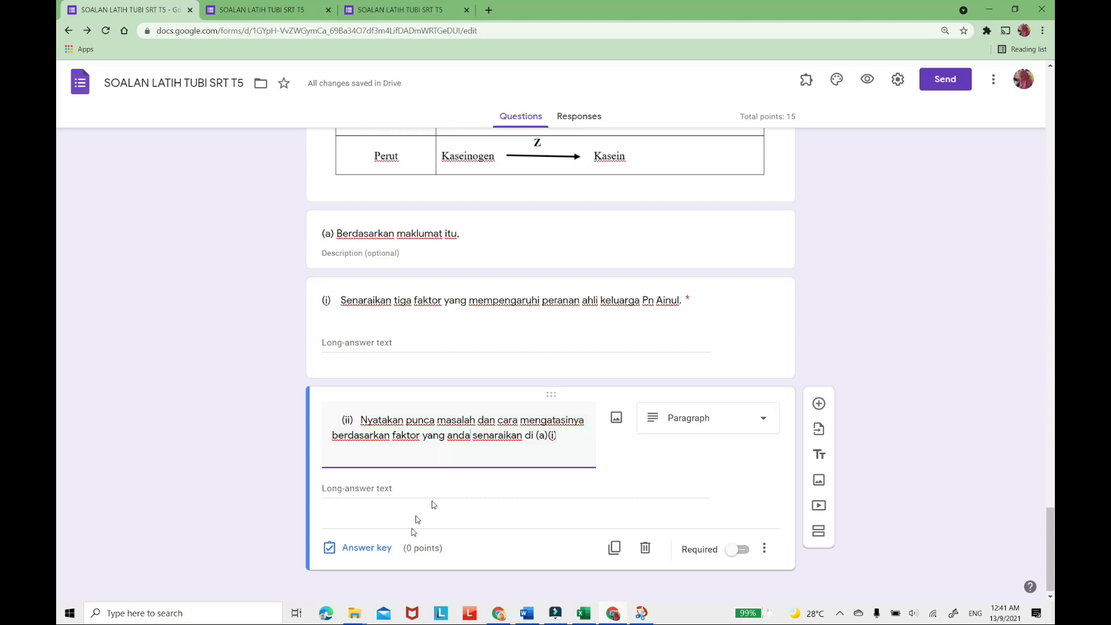
pyautogui.click(361, 425)
pyautogui.click(339, 423)
pyautogui.press('BackSpace')
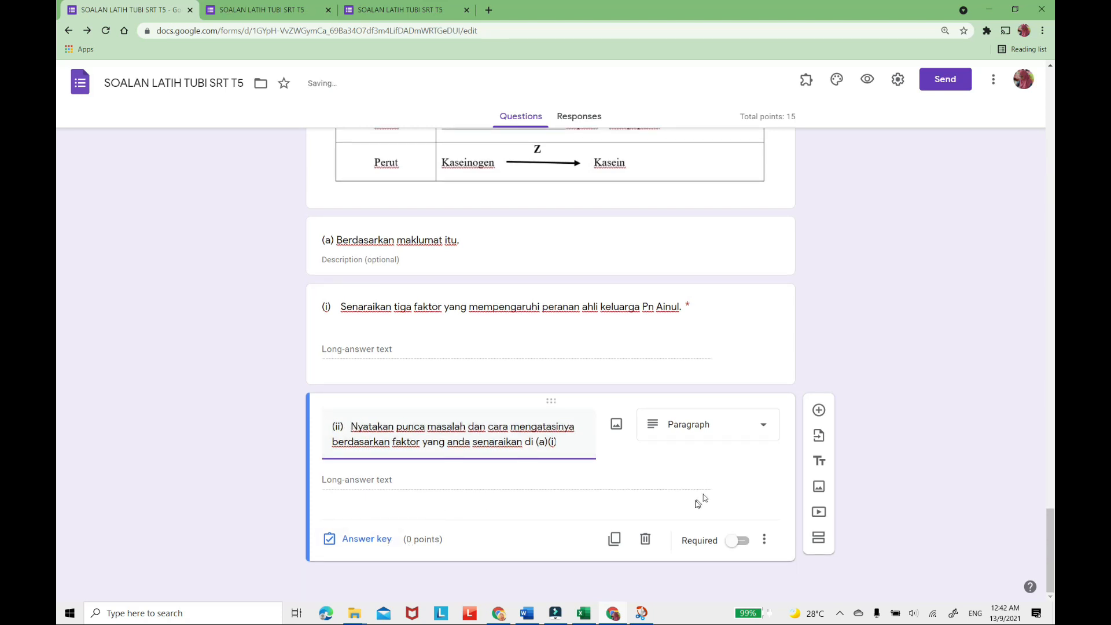
# Make question (ii) worth 6 points and mark it as required.
pyautogui.click(365, 539)
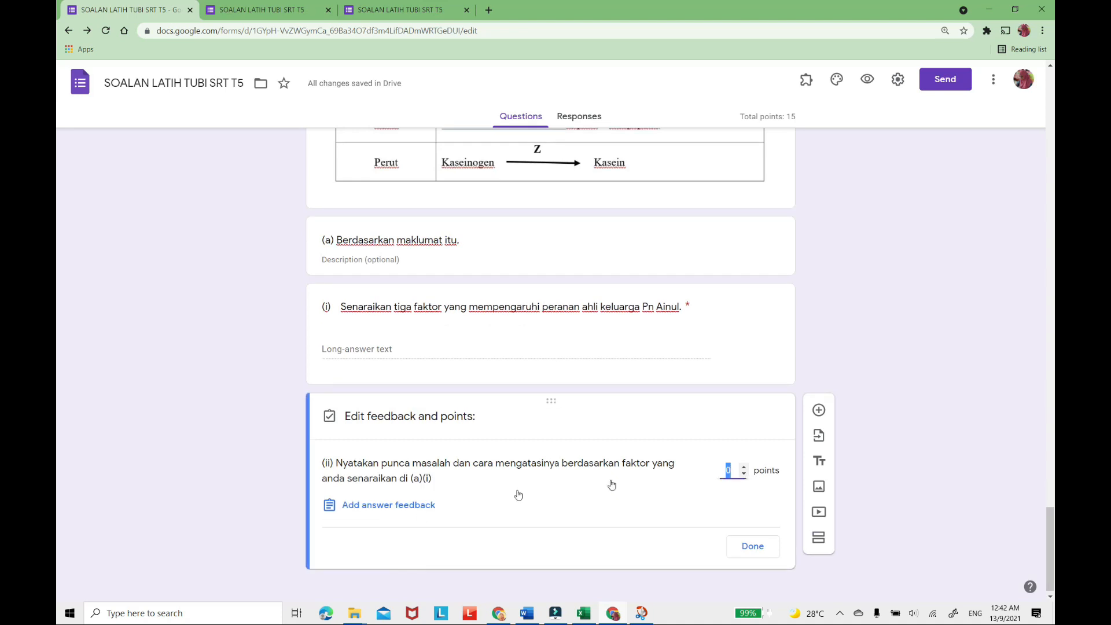
pyautogui.click(755, 549)
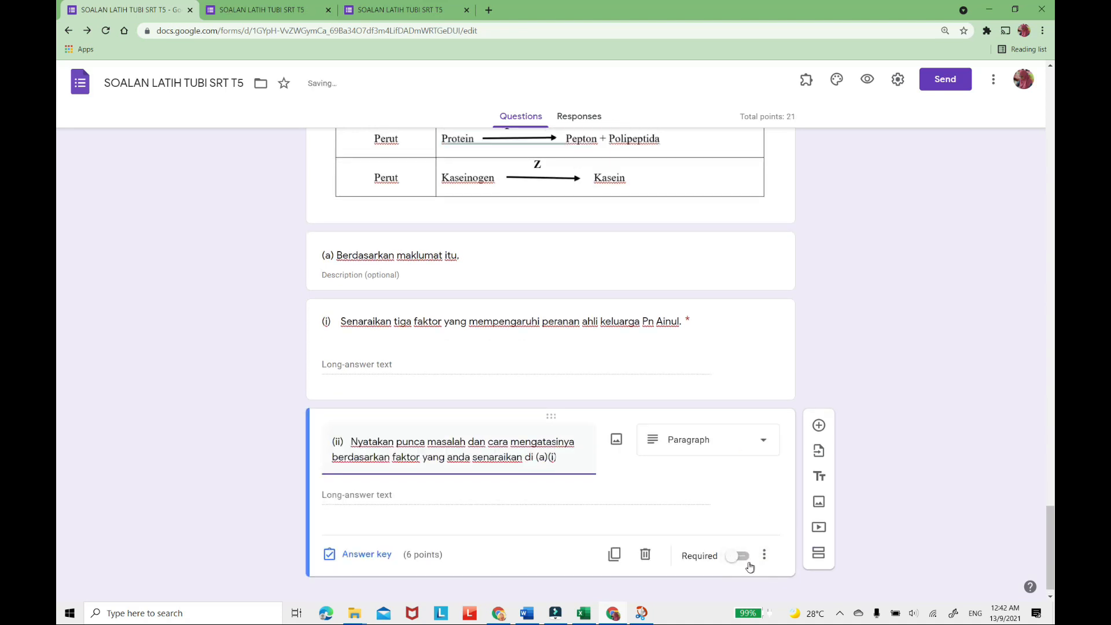
pyautogui.click(744, 558)
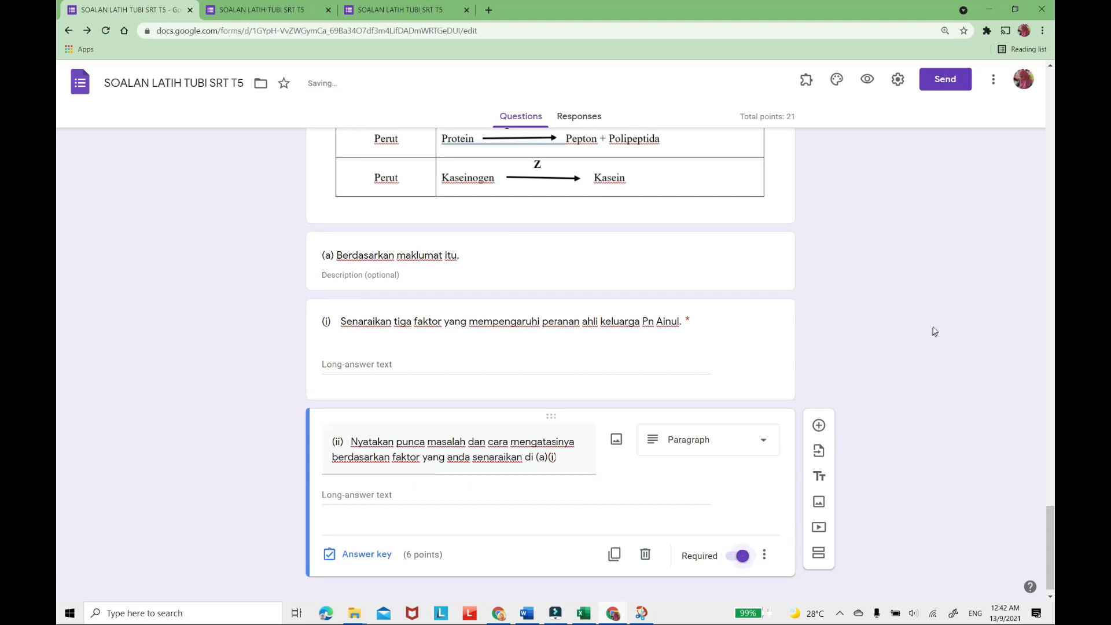
# Switch to the Word paper and copy sub-question "(b) Nyatakan satu keperluan asas..." below sub-question (ii).
pyautogui.click(534, 613)
pyautogui.scroll(-6, 554, 449)
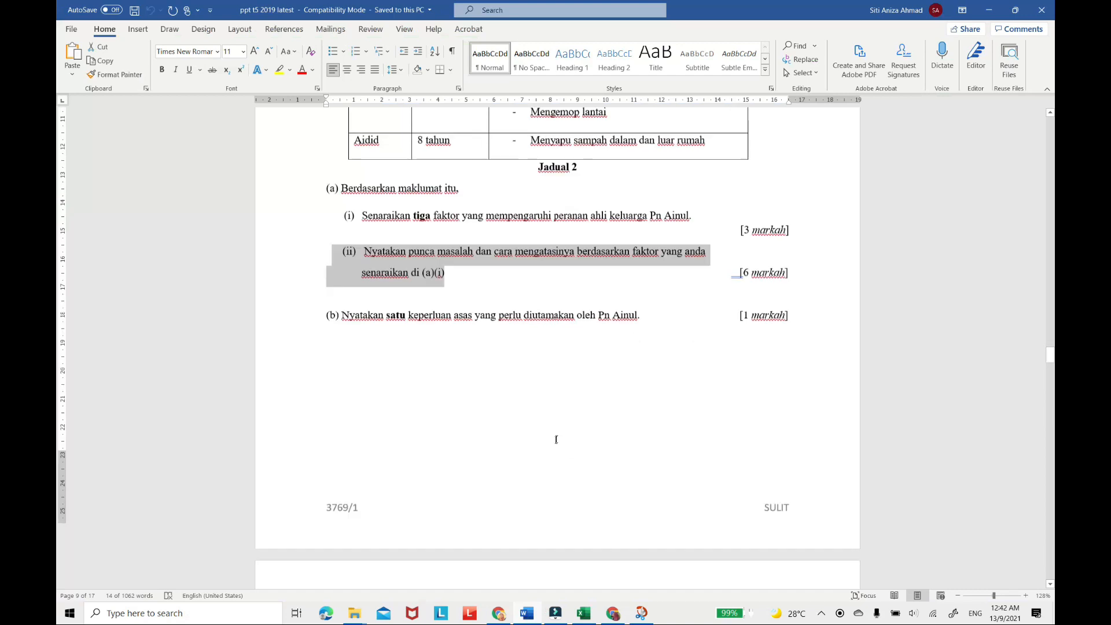
pyautogui.scroll(3, 556, 432)
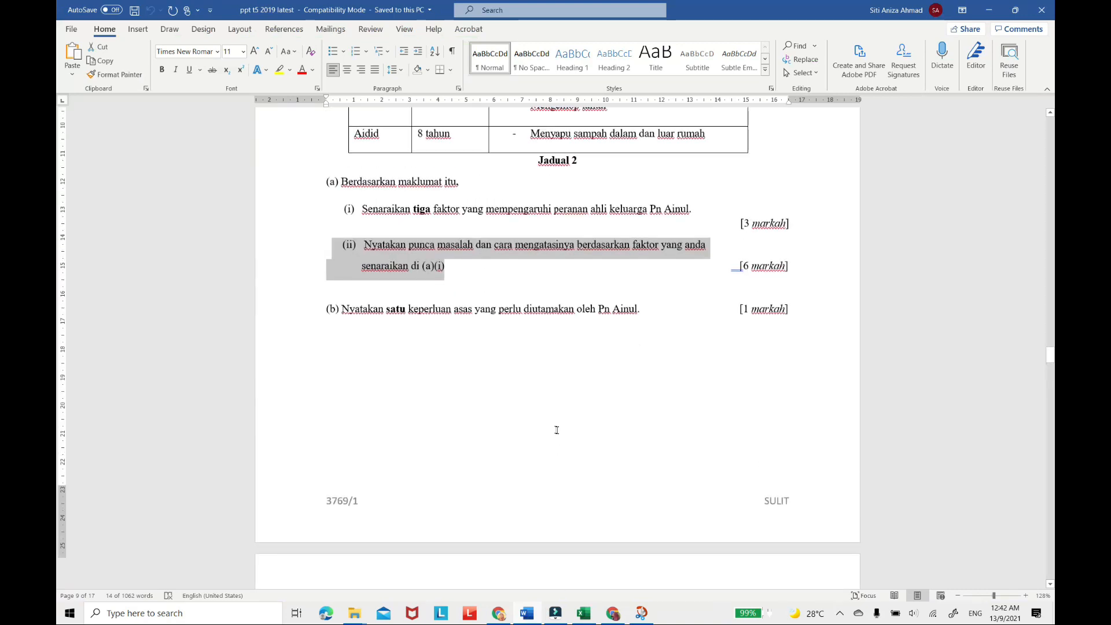
pyautogui.scroll(1, 496, 342)
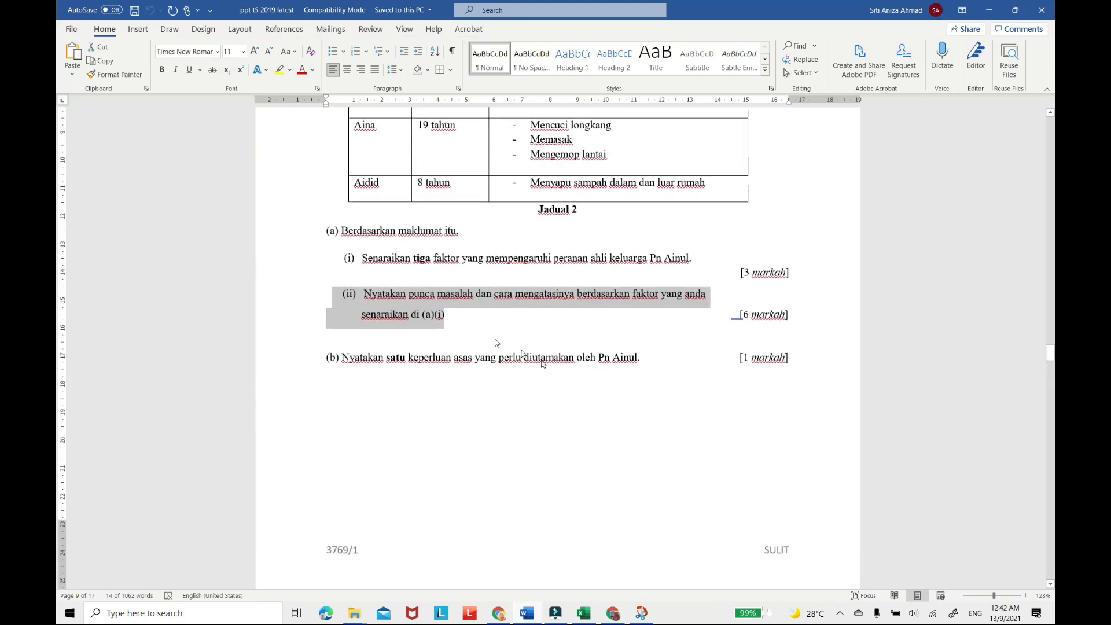
pyautogui.click(647, 358)
pyautogui.moveTo(648, 359); pyautogui.dragTo(293, 359)
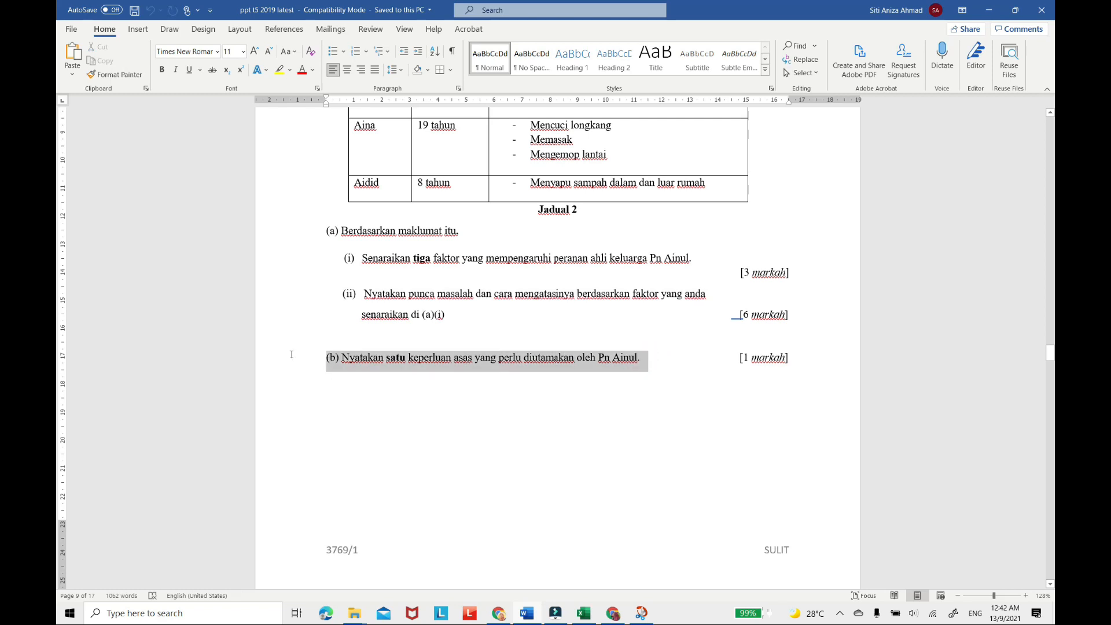
pyautogui.rightClick(449, 360)
pyautogui.click(477, 385)
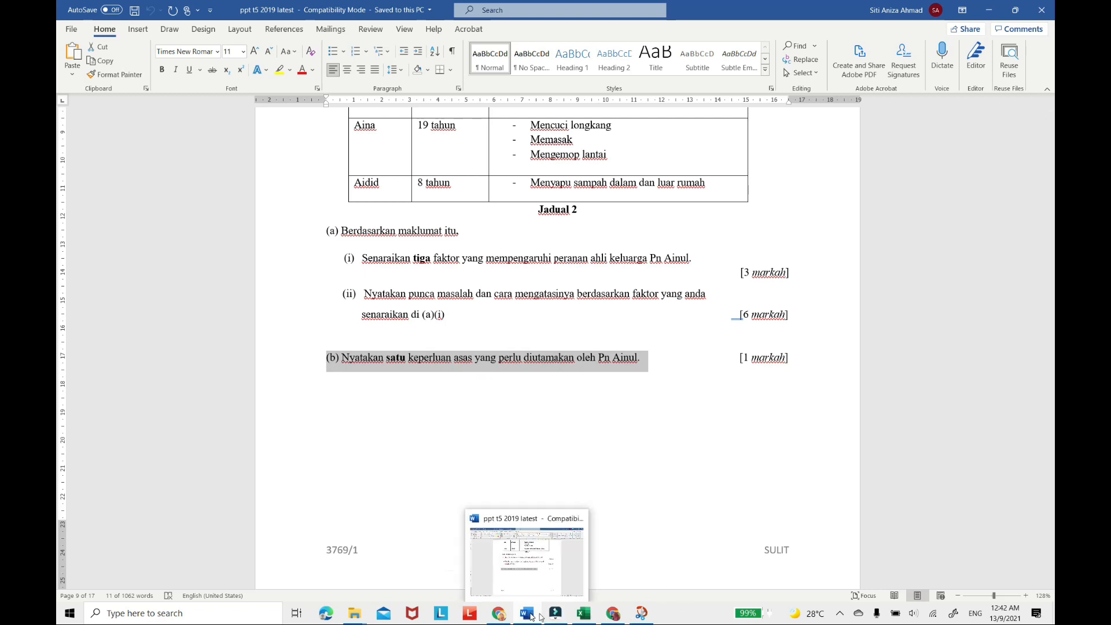
# Return to the form and add a new question after (ii) with the copied sub-question (b) as its title.
pyautogui.click(613, 614)
pyautogui.click(819, 412)
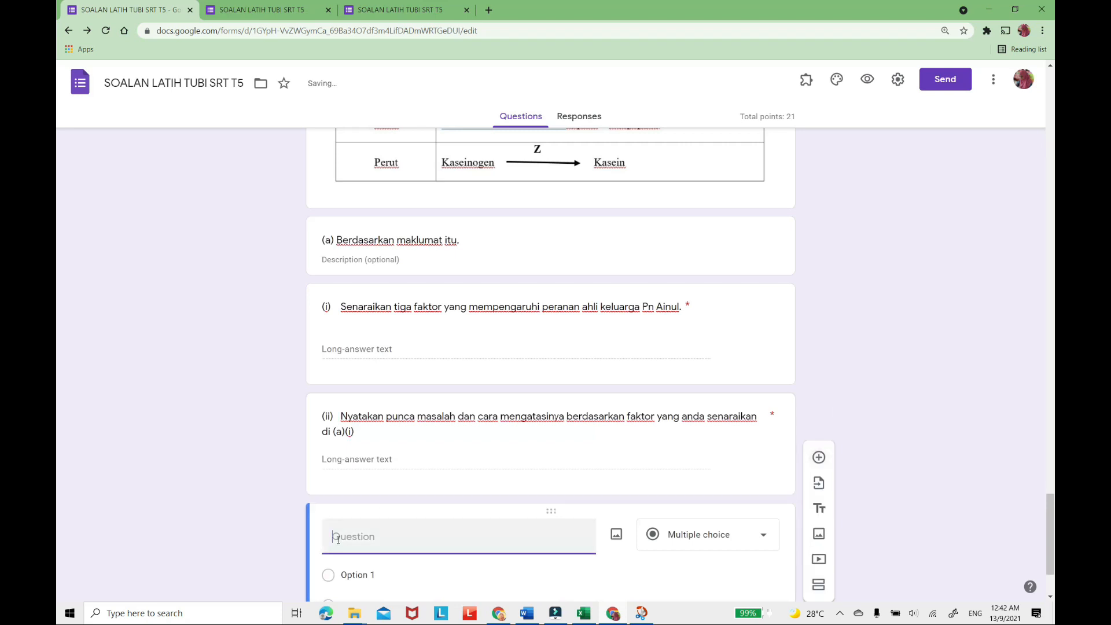
pyautogui.rightClick(338, 538)
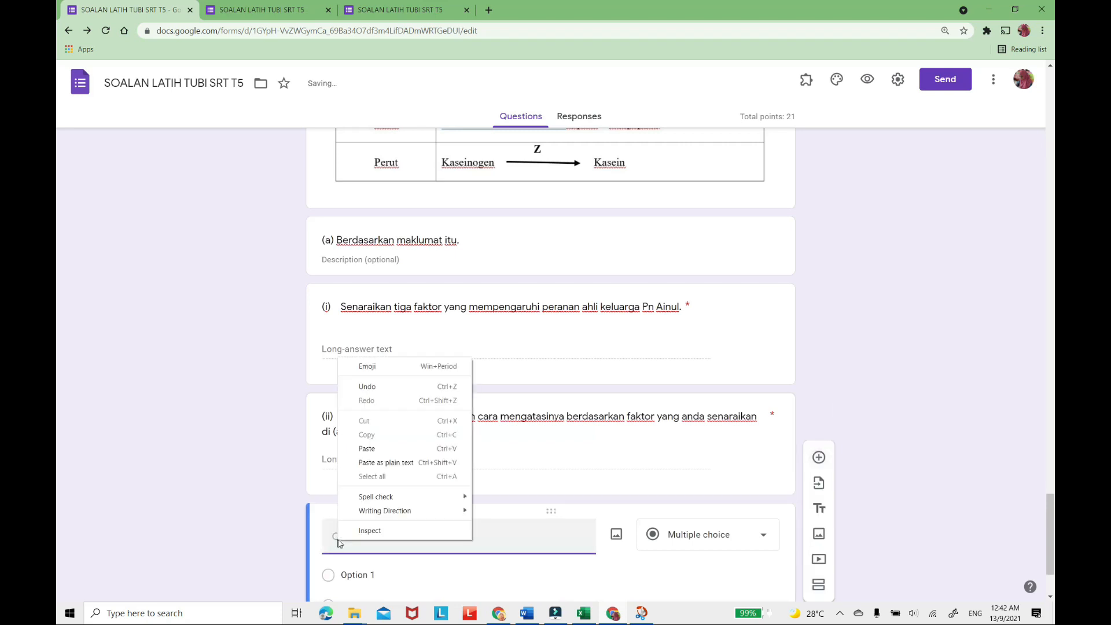
pyautogui.click(367, 449)
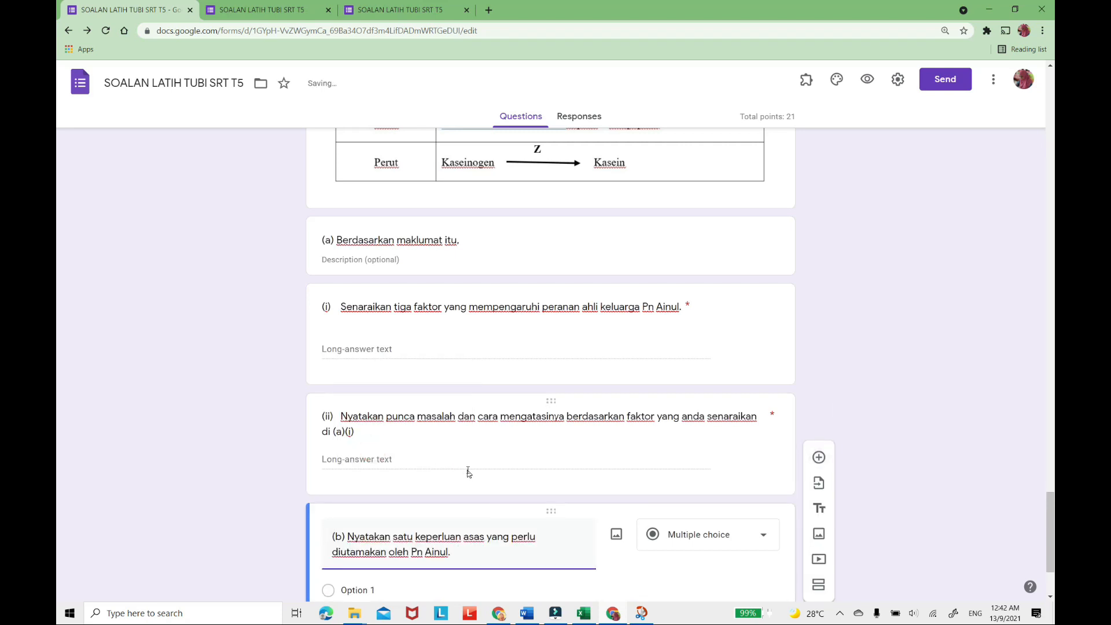
pyautogui.scroll(-2, 468, 467)
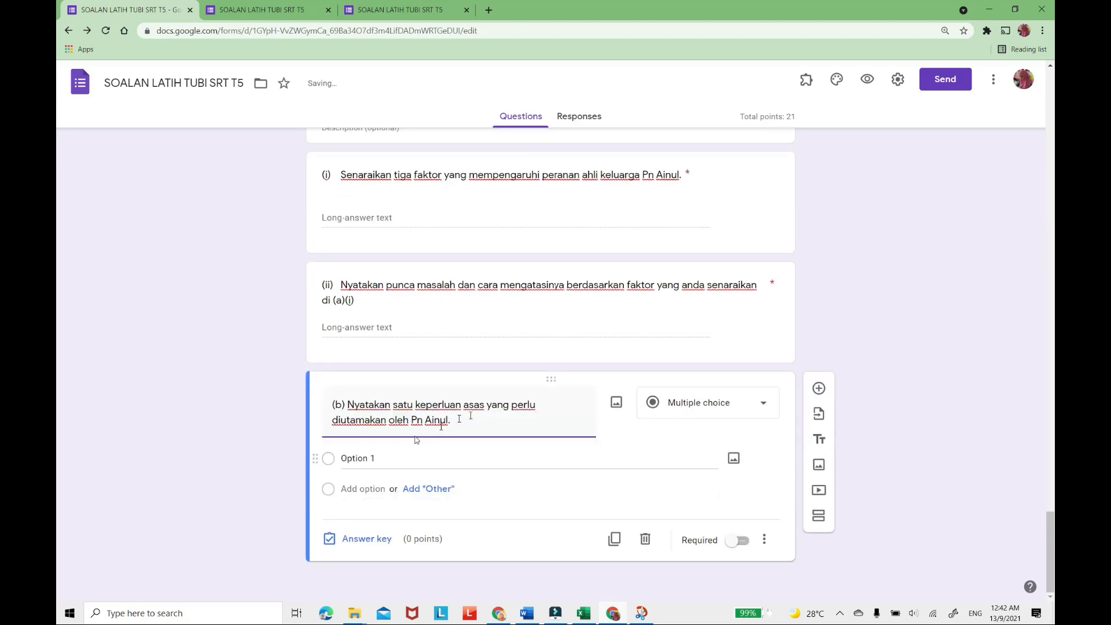
# Set question (b) to the Short answer type, worth 1 point, and make it required.
pyautogui.click(755, 404)
pyautogui.click(693, 219)
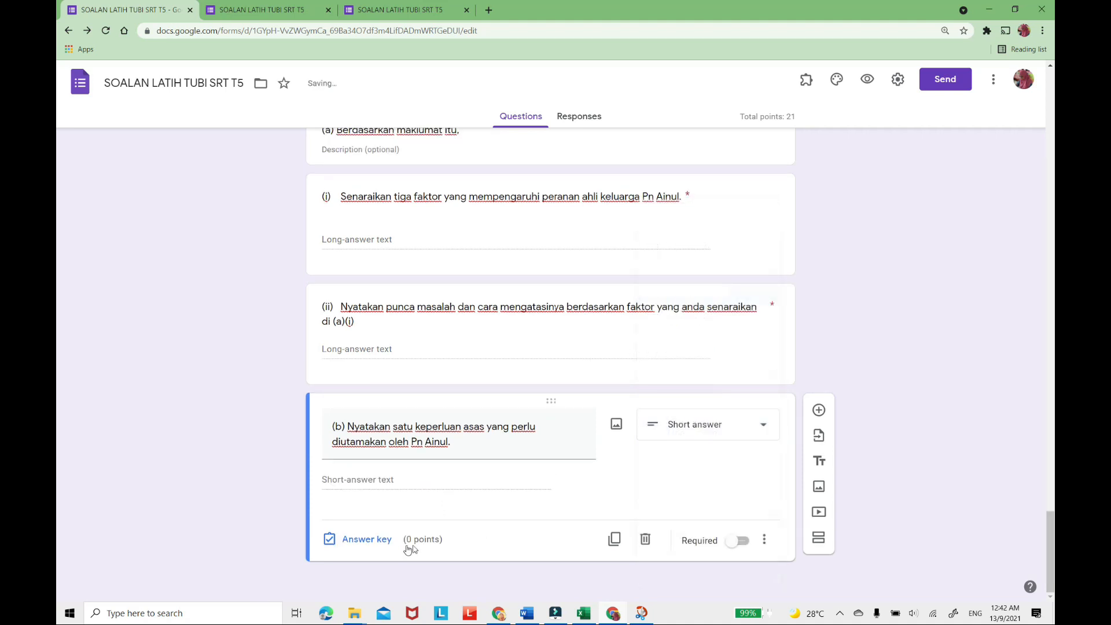
pyautogui.click(370, 539)
pyautogui.click(744, 461)
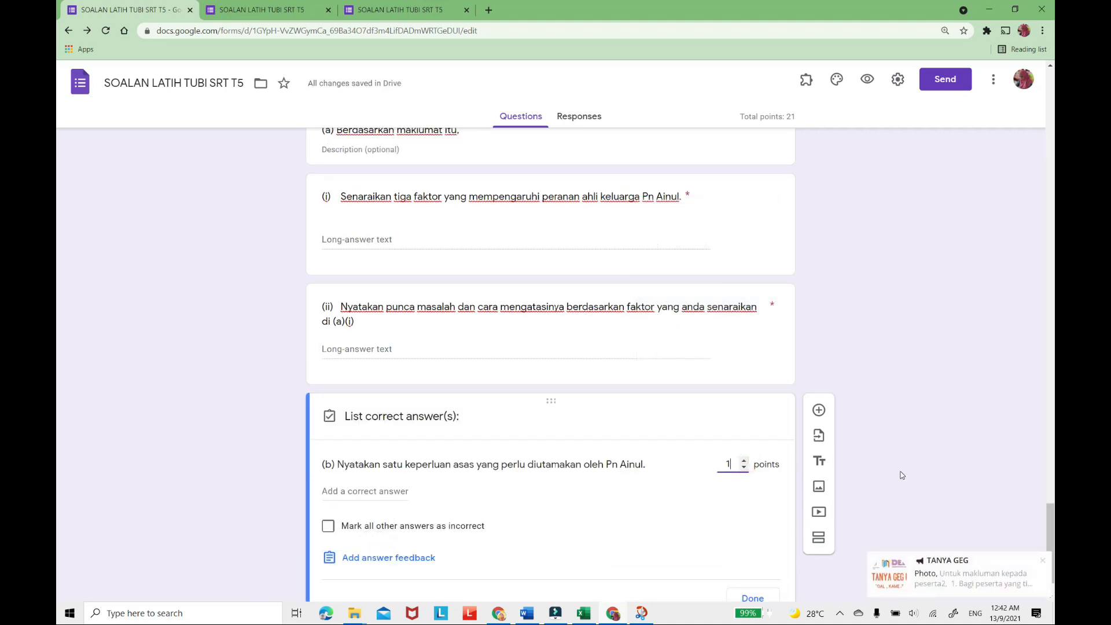
pyautogui.scroll(-1, 885, 549)
pyautogui.click(1045, 561)
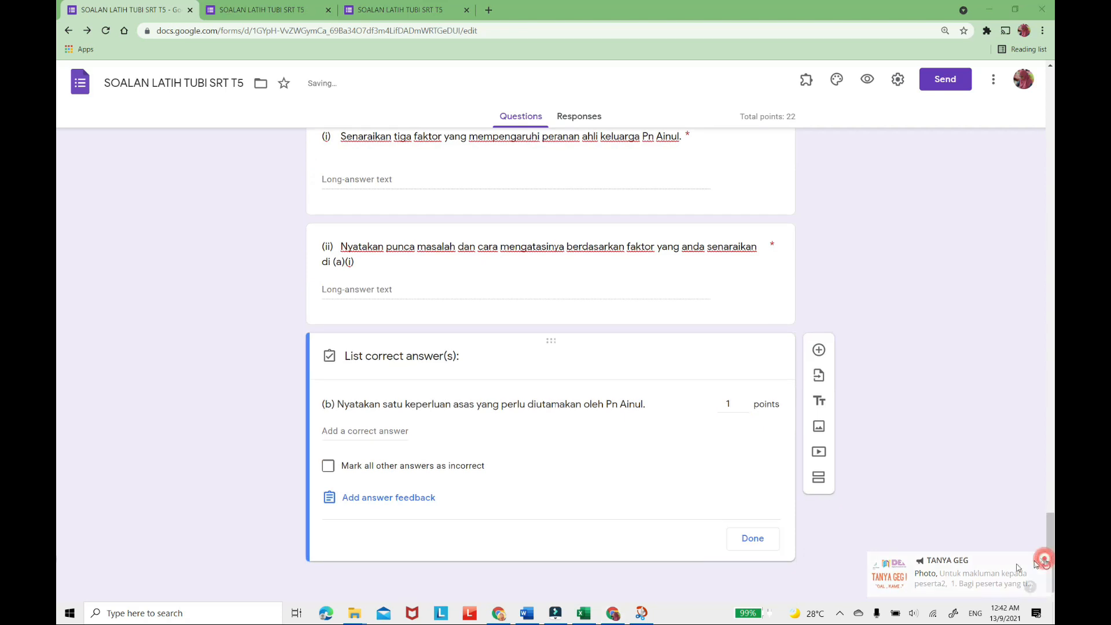
pyautogui.click(752, 539)
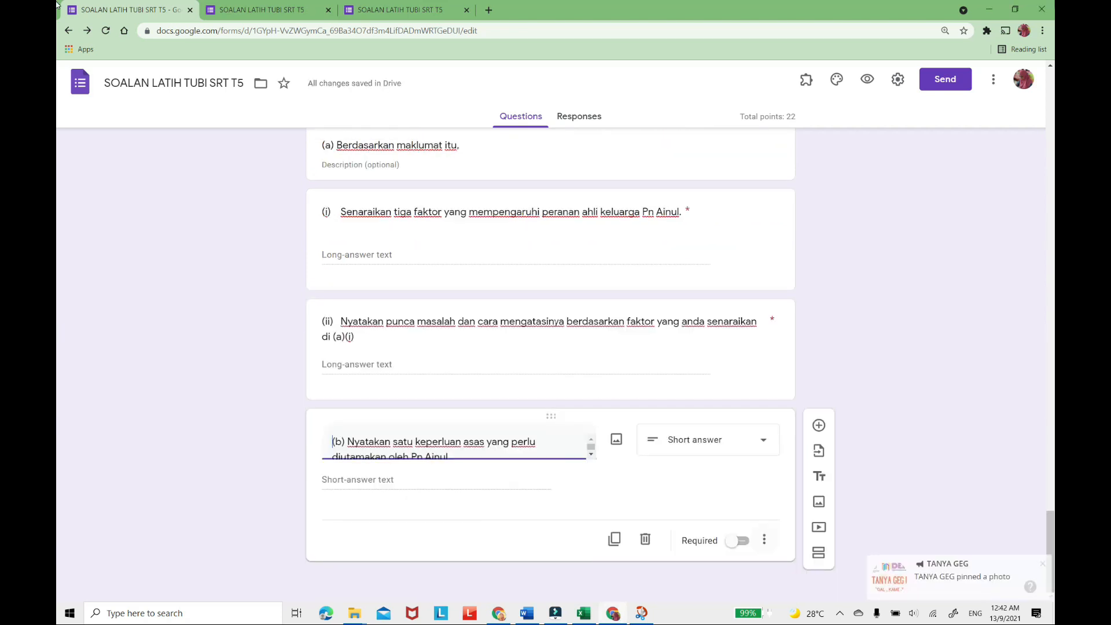
pyautogui.click(1045, 562)
pyautogui.click(738, 555)
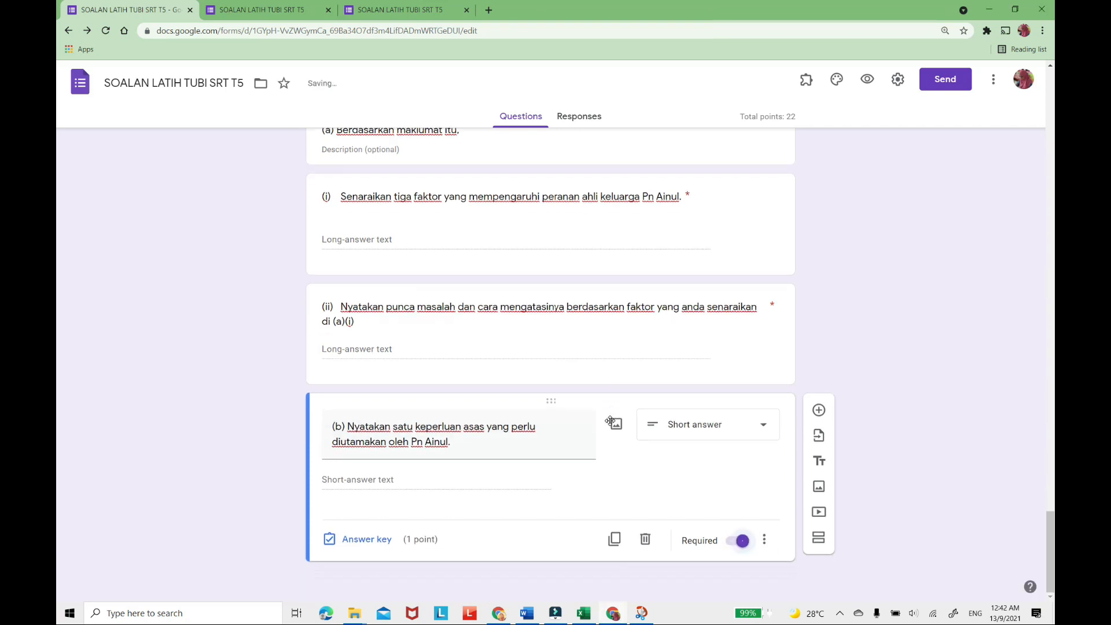
# Preview the form, continue past the respondent details page and look through the BAHAGIAN A questions.
pyautogui.scroll(10, 611, 422)
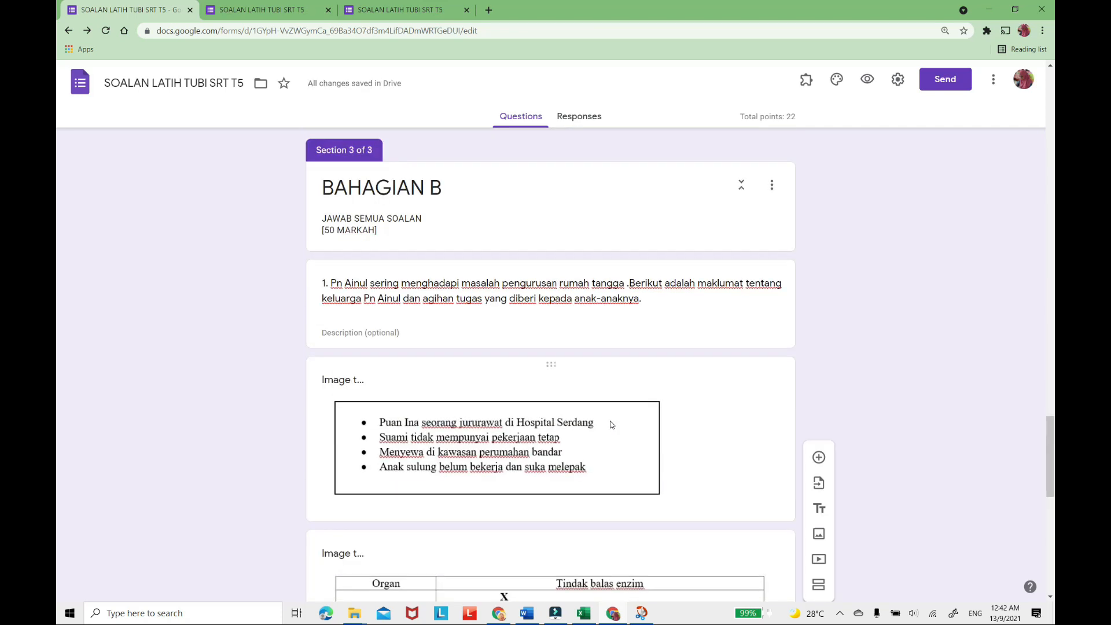
pyautogui.scroll(-5, 611, 425)
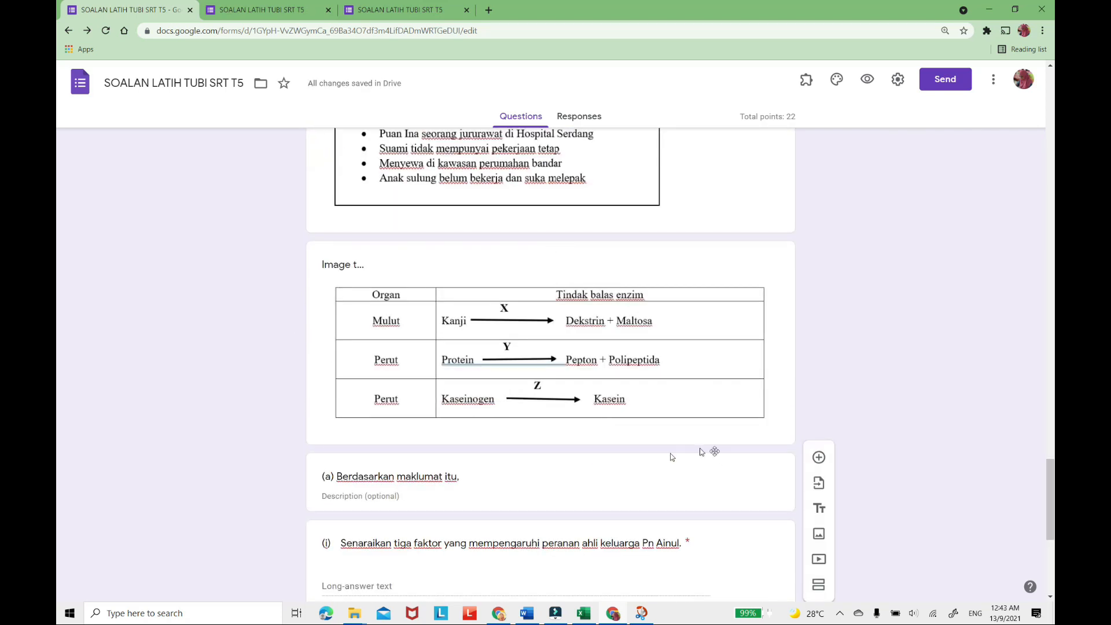
pyautogui.click(868, 82)
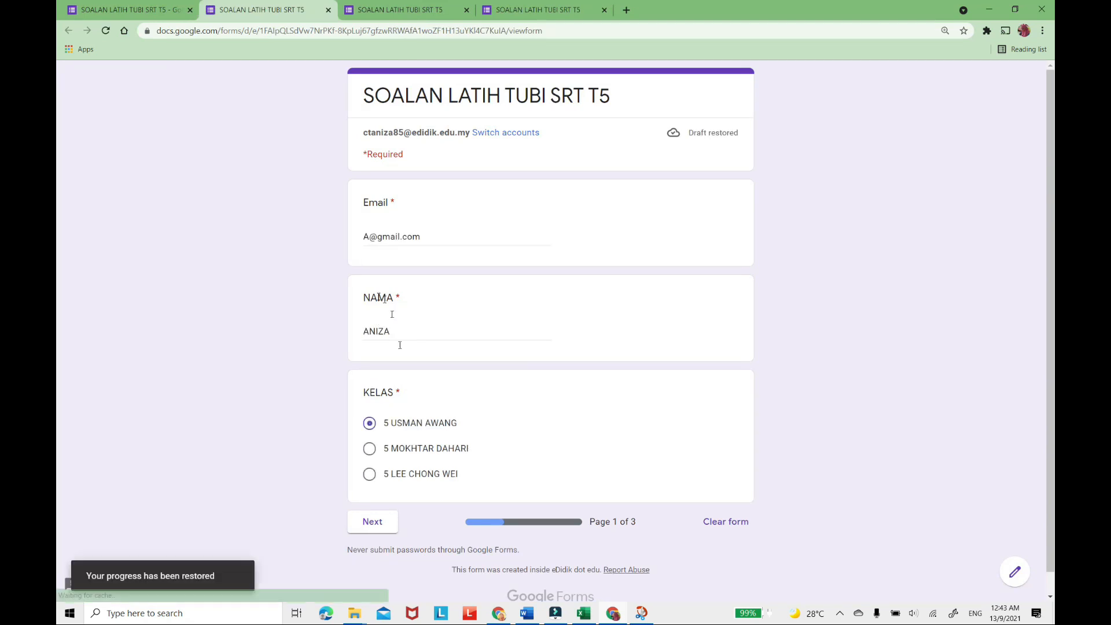
pyautogui.click(379, 523)
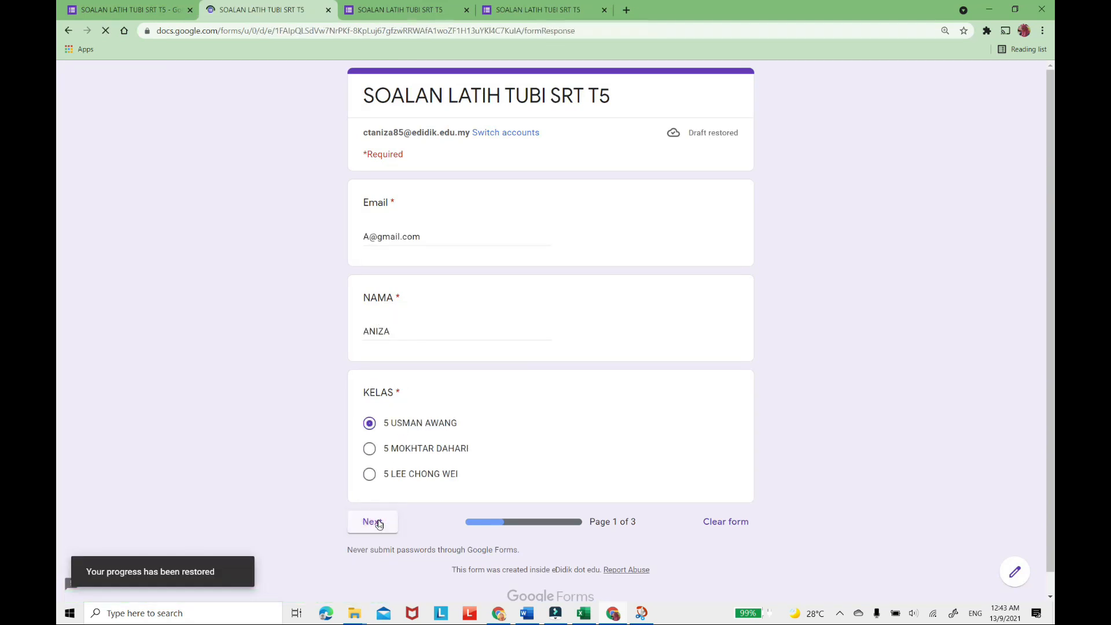
pyautogui.scroll(-15, 581, 399)
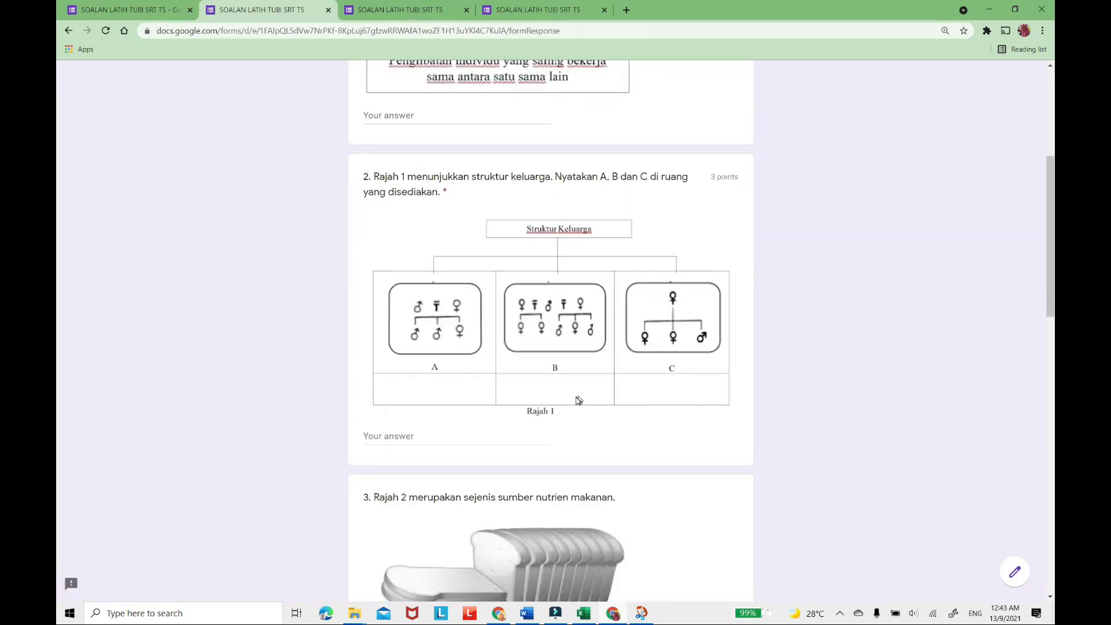
pyautogui.scroll(-5, 576, 397)
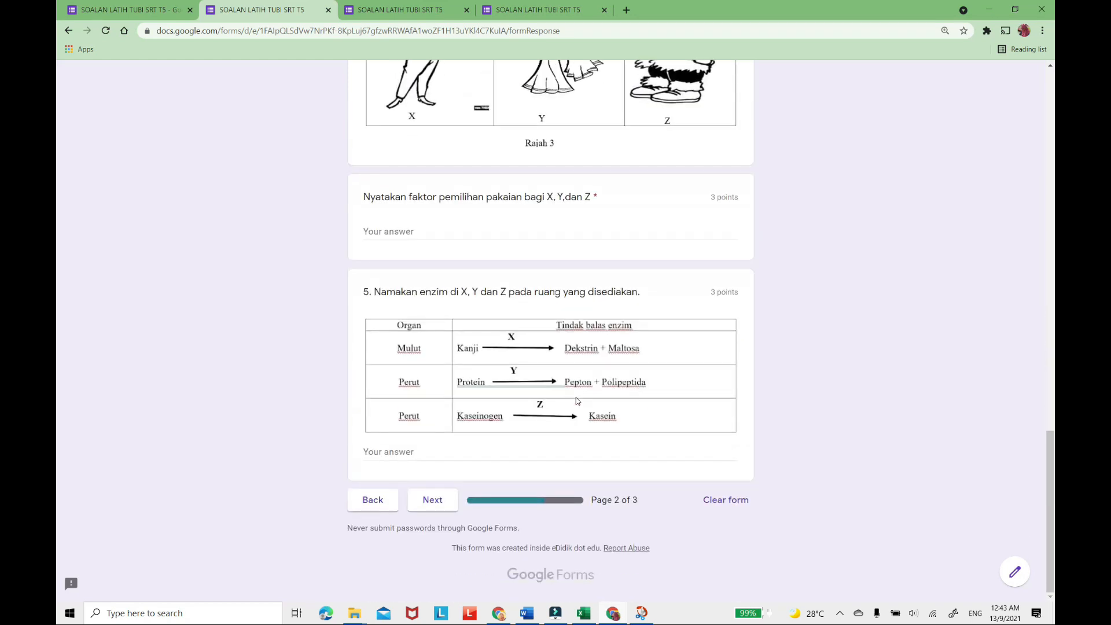
pyautogui.click(441, 507)
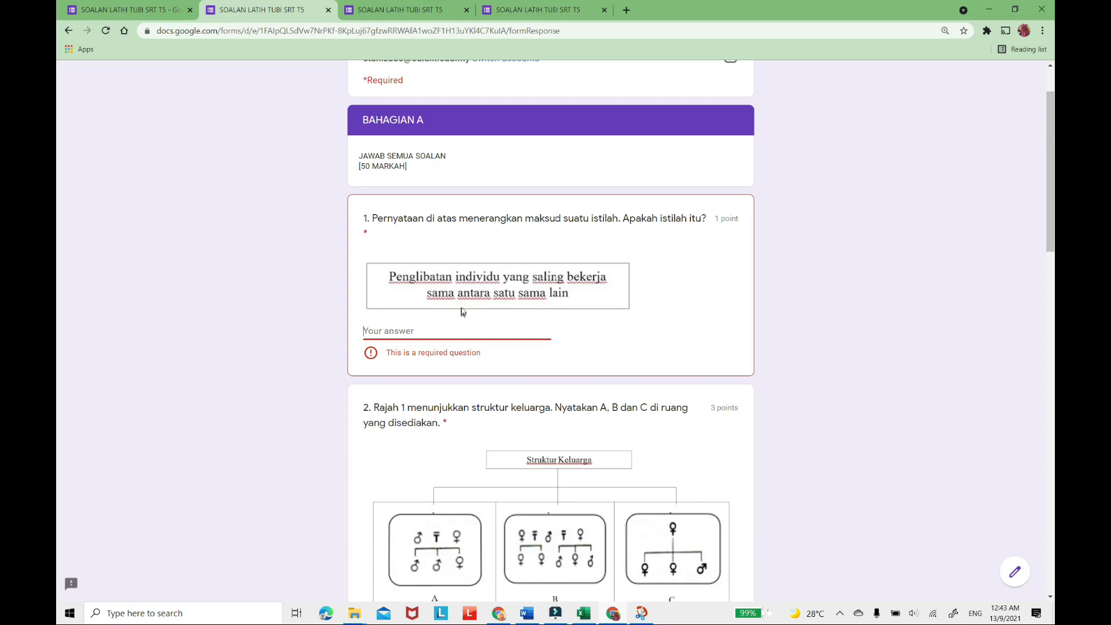
# Fill in "A" as a test answer to the BAHAGIAN A questions in the preview and continue to BAHAGIAN B.
pyautogui.write('A')
pyautogui.scroll(-9, 578, 340)
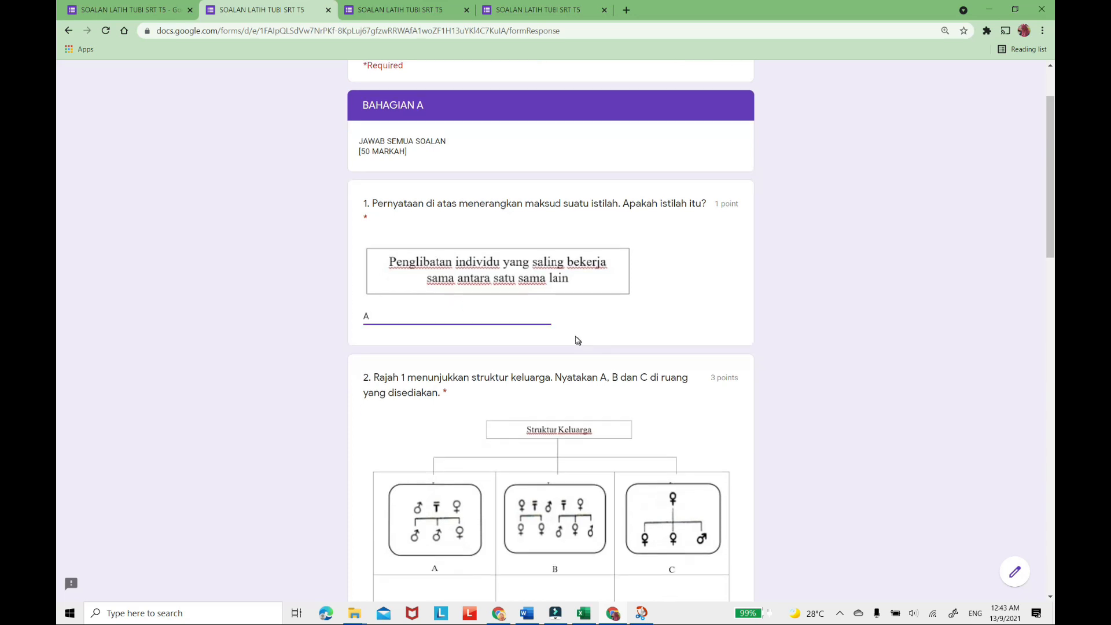
pyautogui.click(401, 128)
pyautogui.write('A')
pyautogui.scroll(-3, 419, 335)
pyautogui.click(398, 237)
pyautogui.write('A')
pyautogui.scroll(-5, 472, 324)
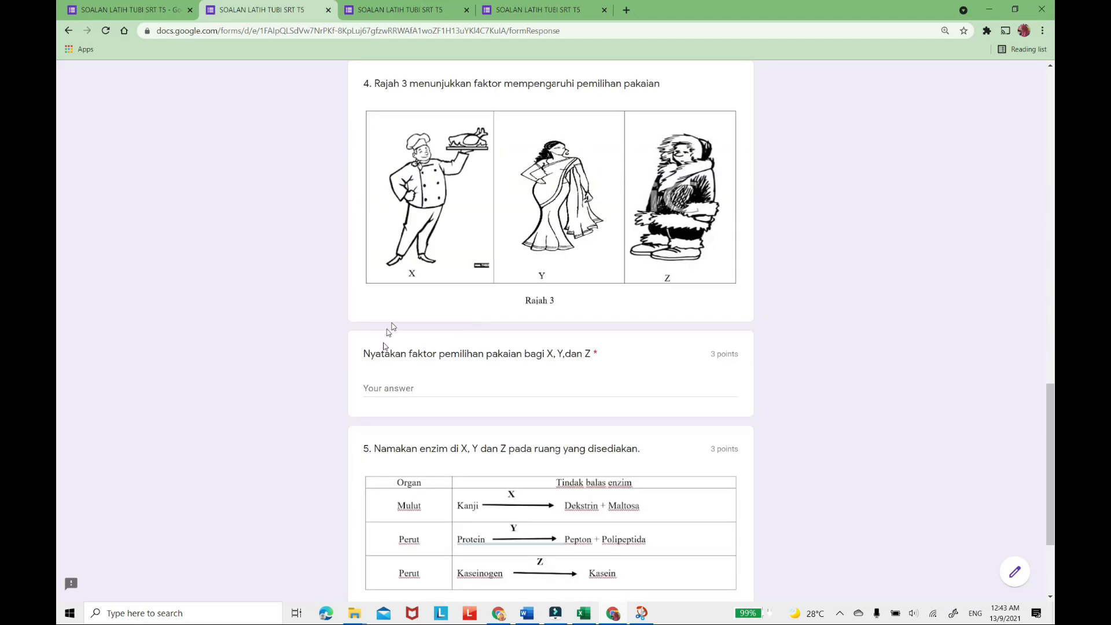
pyautogui.click(383, 382)
pyautogui.write('A')
pyautogui.scroll(-3, 413, 451)
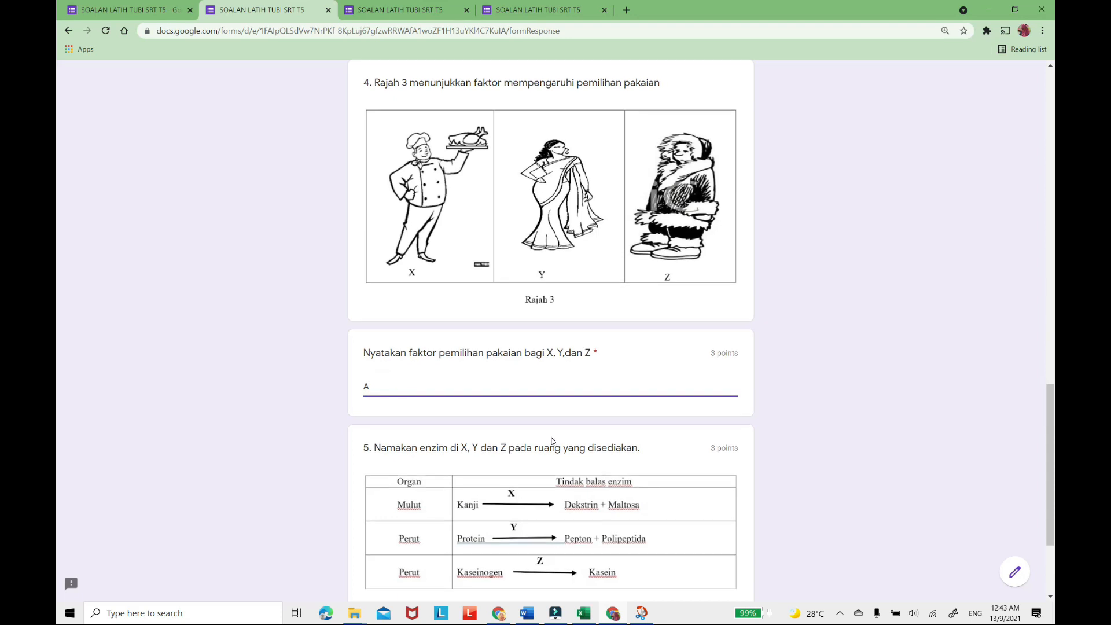
pyautogui.click(377, 454)
pyautogui.write('A')
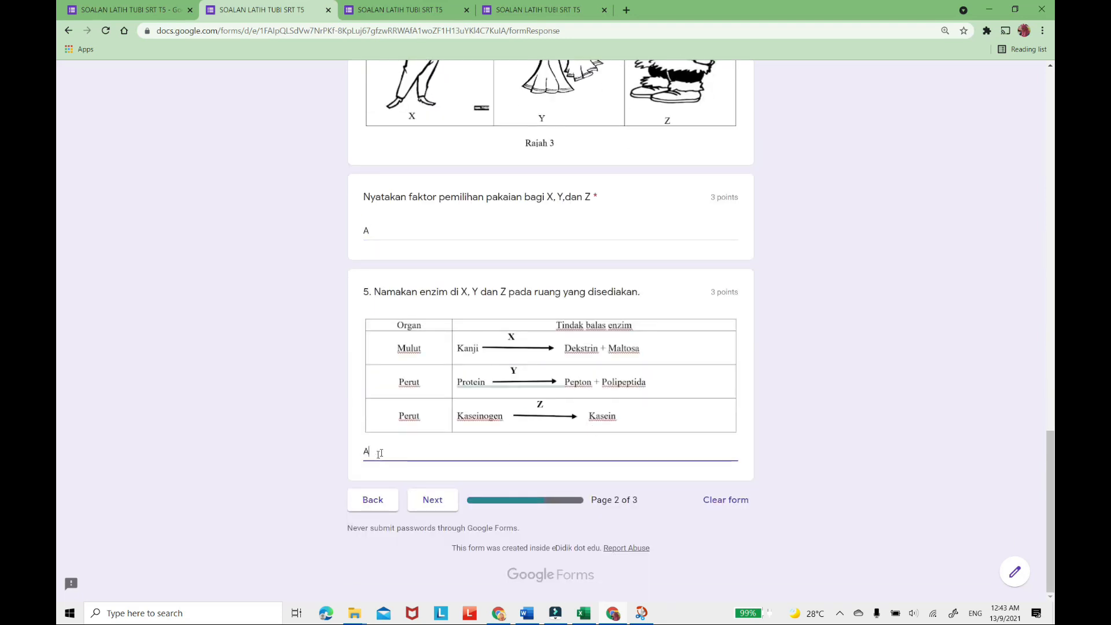
pyautogui.click(432, 501)
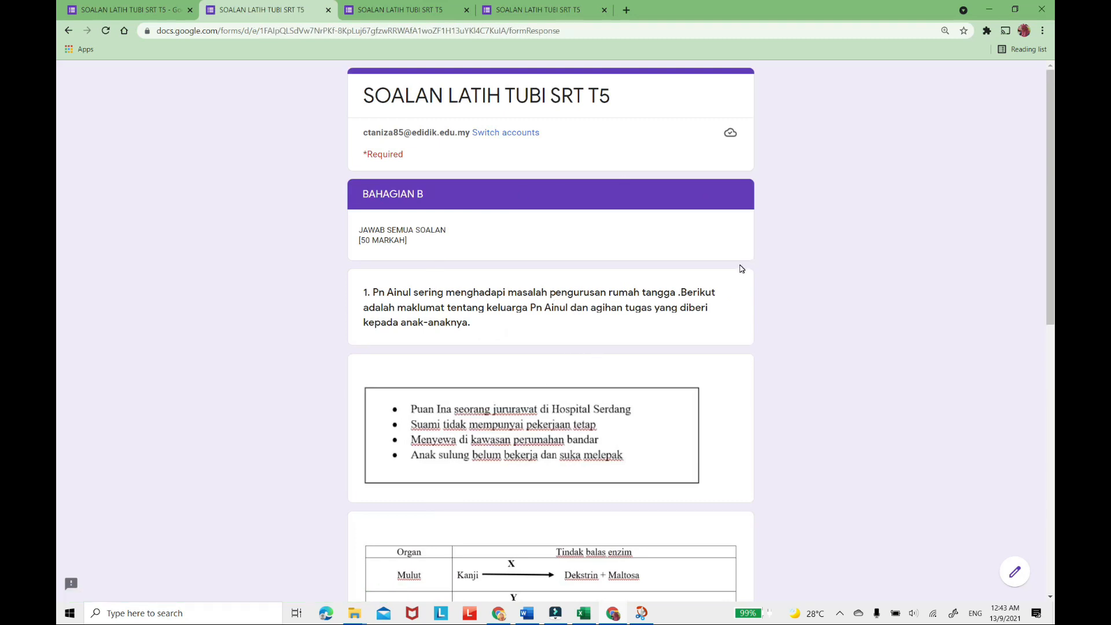
# Review the BAHAGIAN B page of the preview, from the introductory text and images down to question (b).
pyautogui.scroll(-2, 741, 266)
pyautogui.scroll(1, 740, 266)
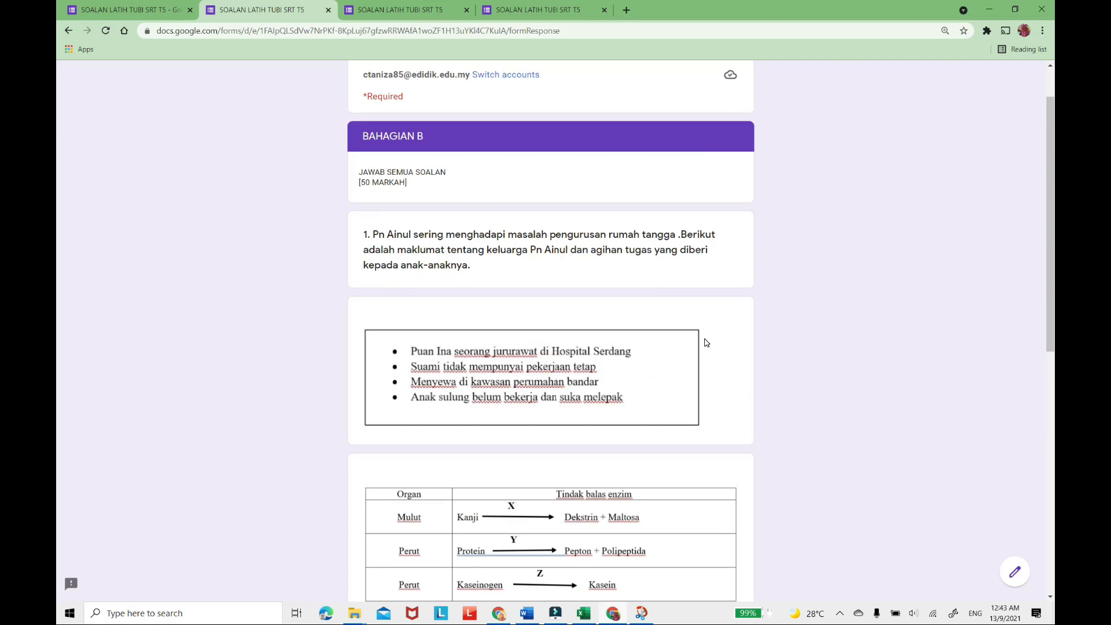
pyautogui.scroll(-3, 706, 343)
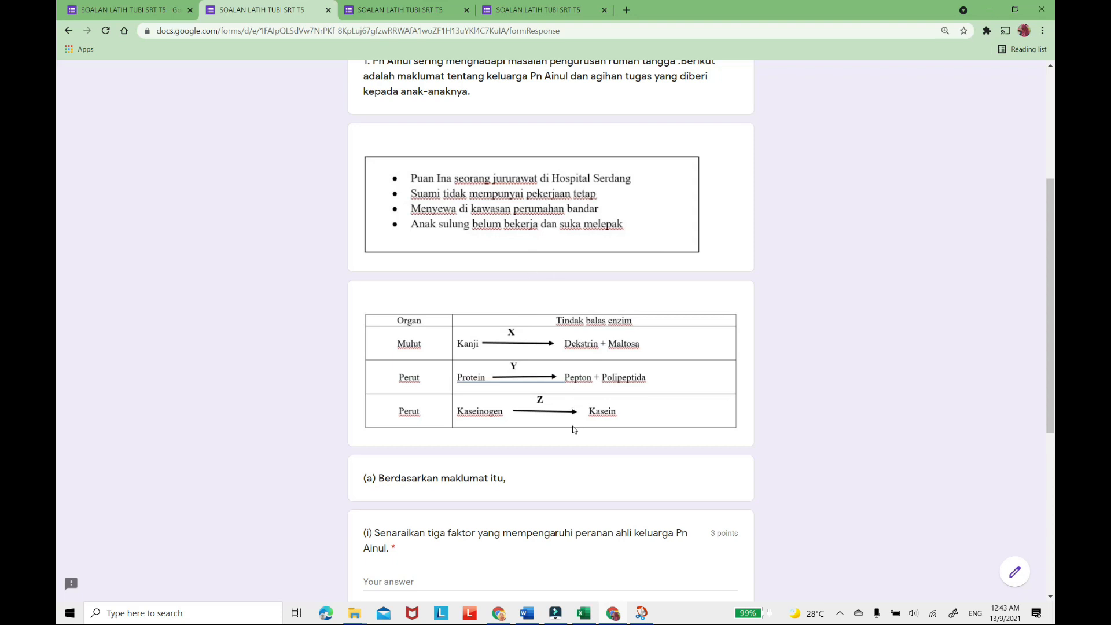
pyautogui.scroll(-5, 551, 274)
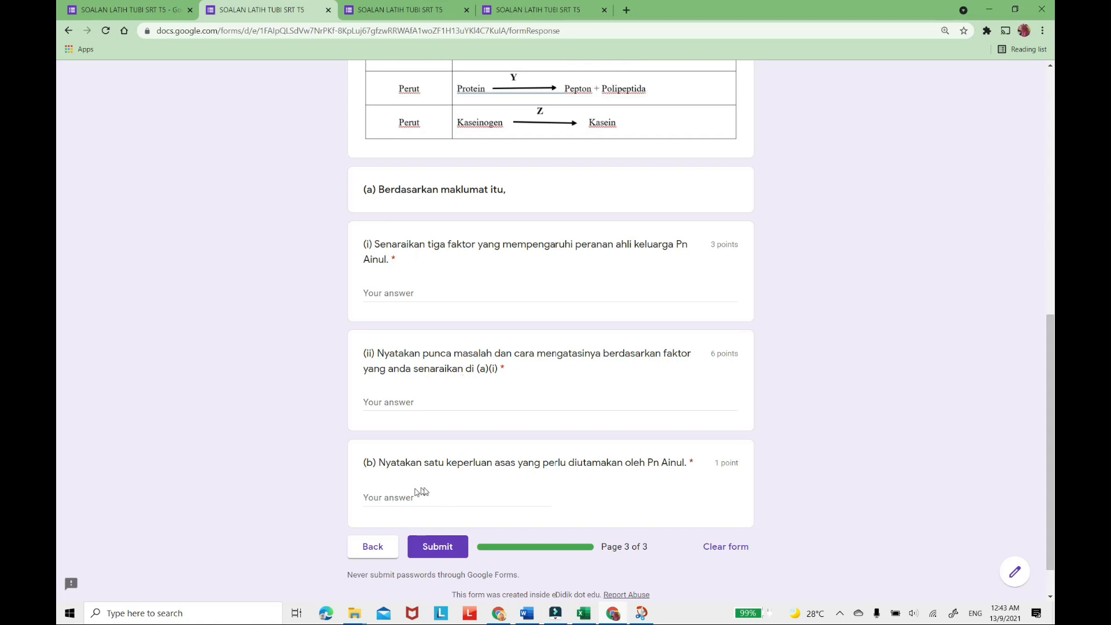
pyautogui.scroll(10, 491, 482)
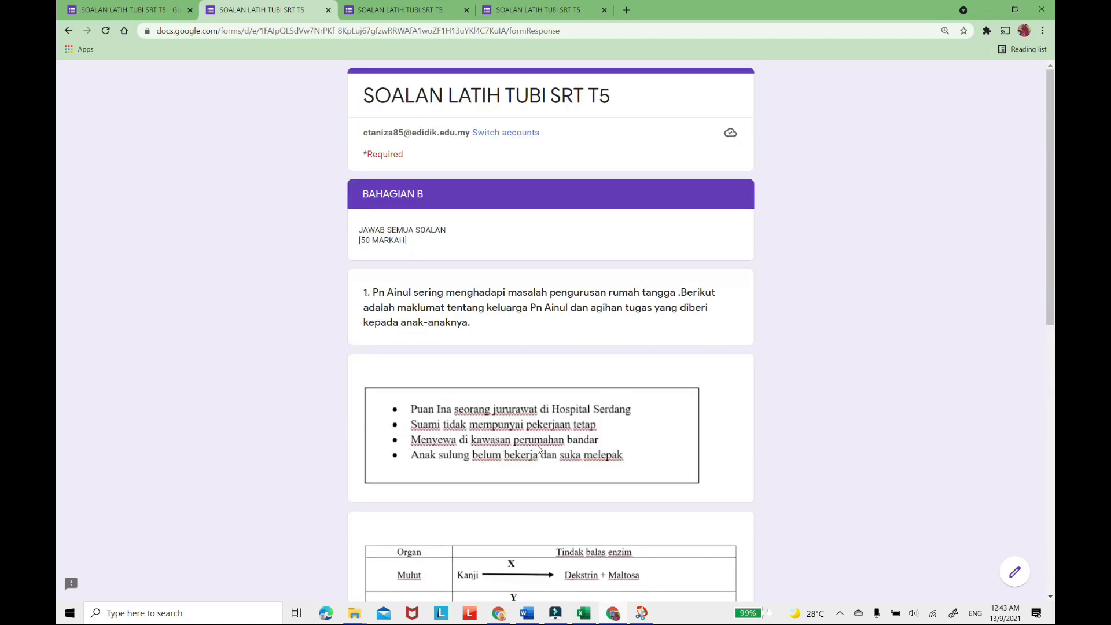
# Check the BAHAGIAN B questions down to the end of the preview, and return to the form editor.
pyautogui.scroll(-10, 538, 448)
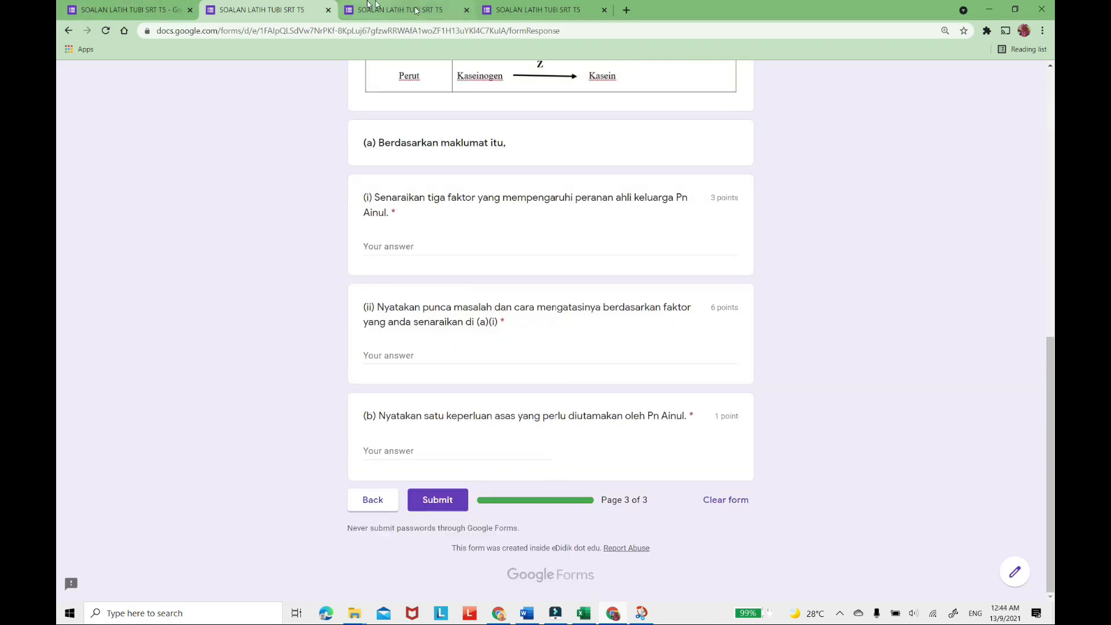
pyautogui.scroll(-3, 538, 348)
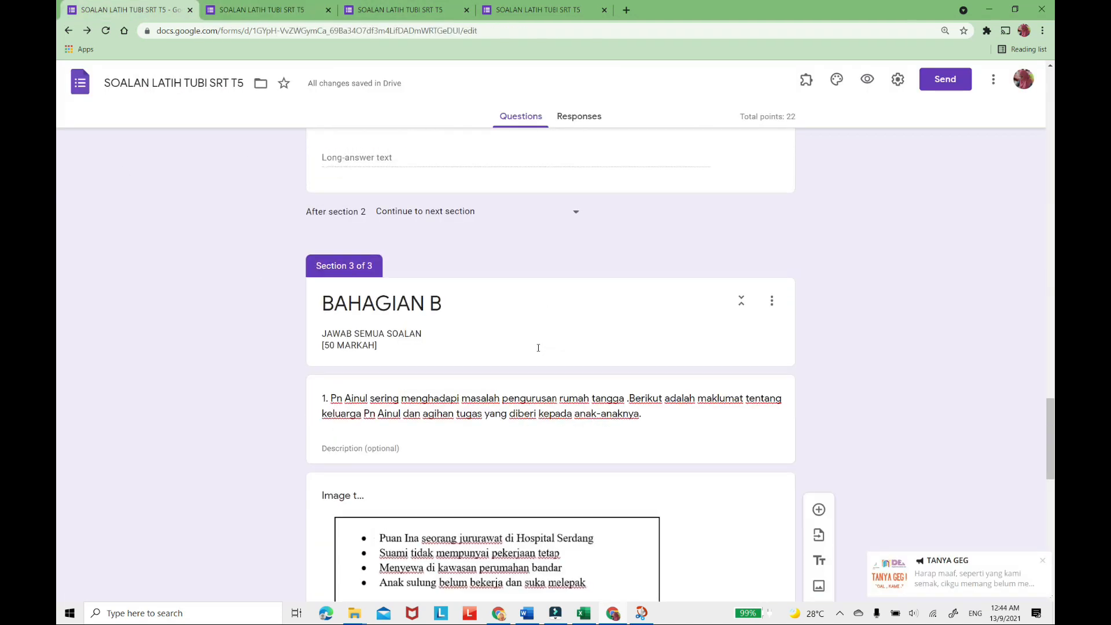
pyautogui.scroll(-8, 538, 348)
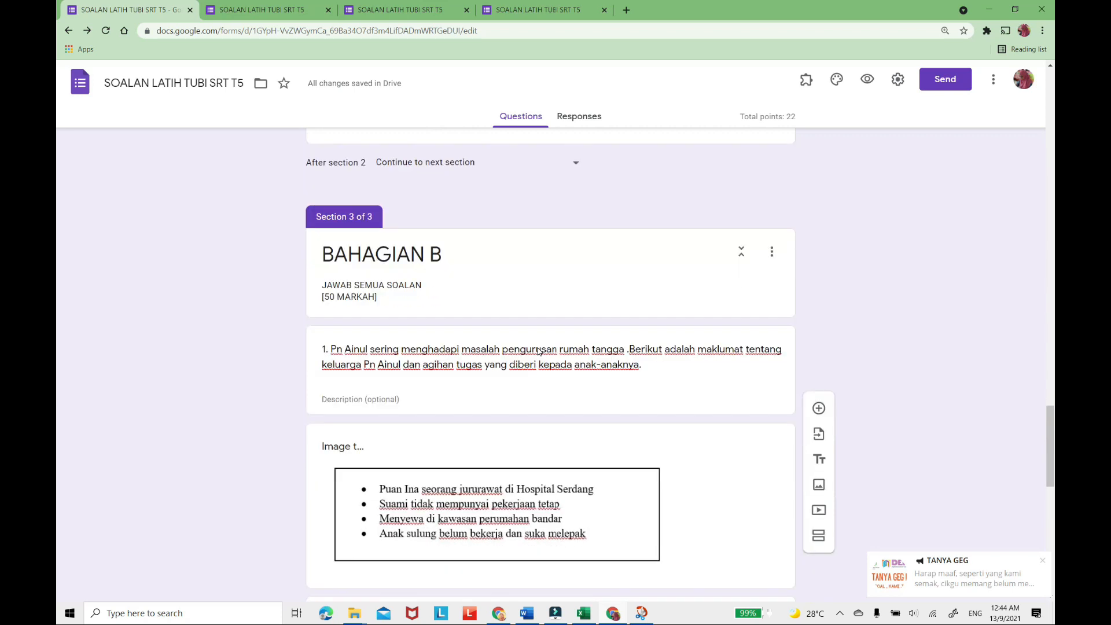
pyautogui.scroll(-5, 538, 348)
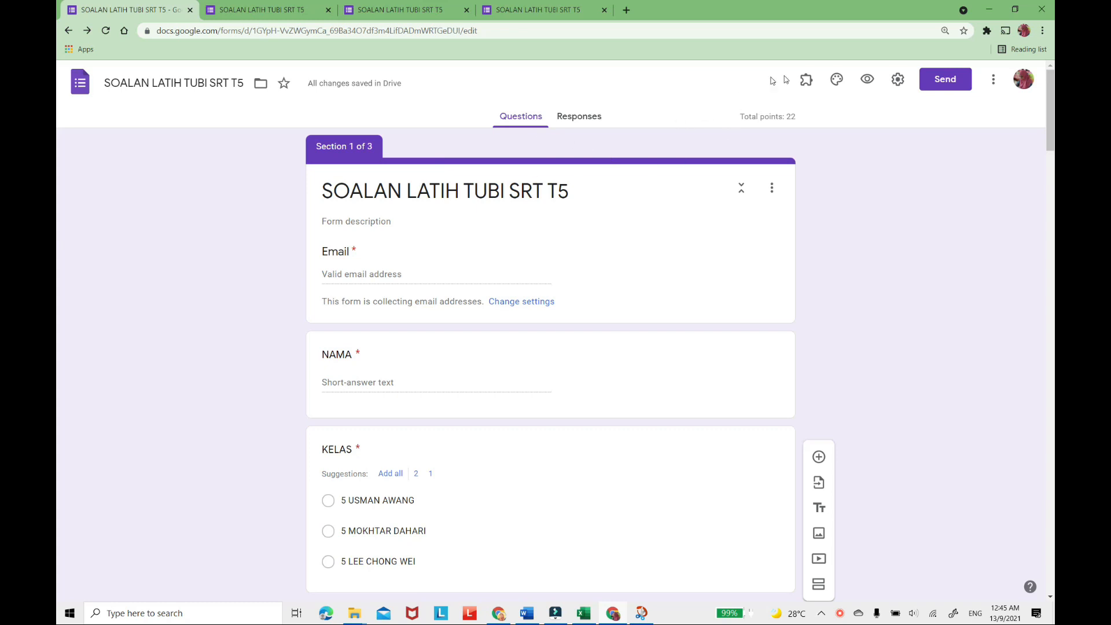
# Set the form's header image to the open book with heart-shaped pages from the Work and School themes, and look over the restyled form.
pyautogui.click(838, 83)
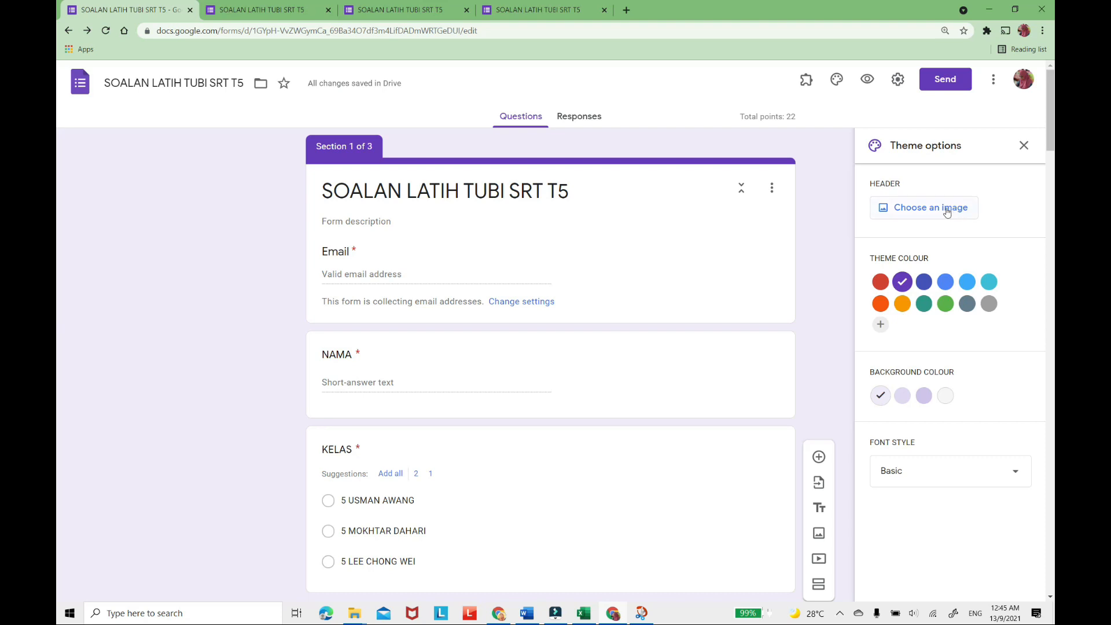
pyautogui.click(901, 214)
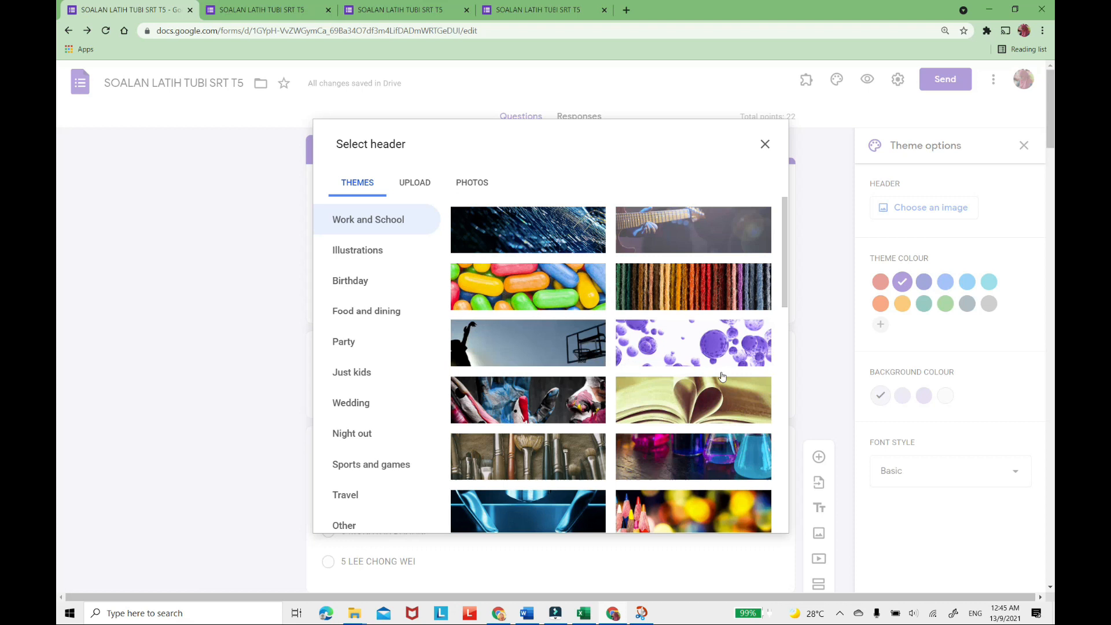
pyautogui.scroll(-4, 703, 405)
pyautogui.scroll(3, 631, 342)
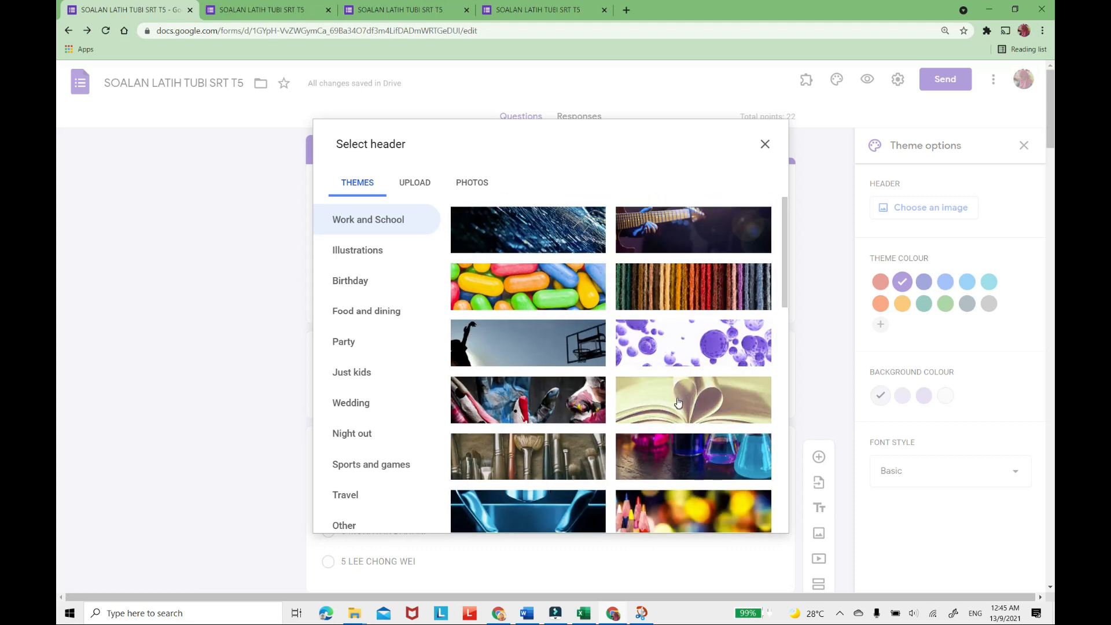
pyautogui.click(678, 402)
pyautogui.click(755, 520)
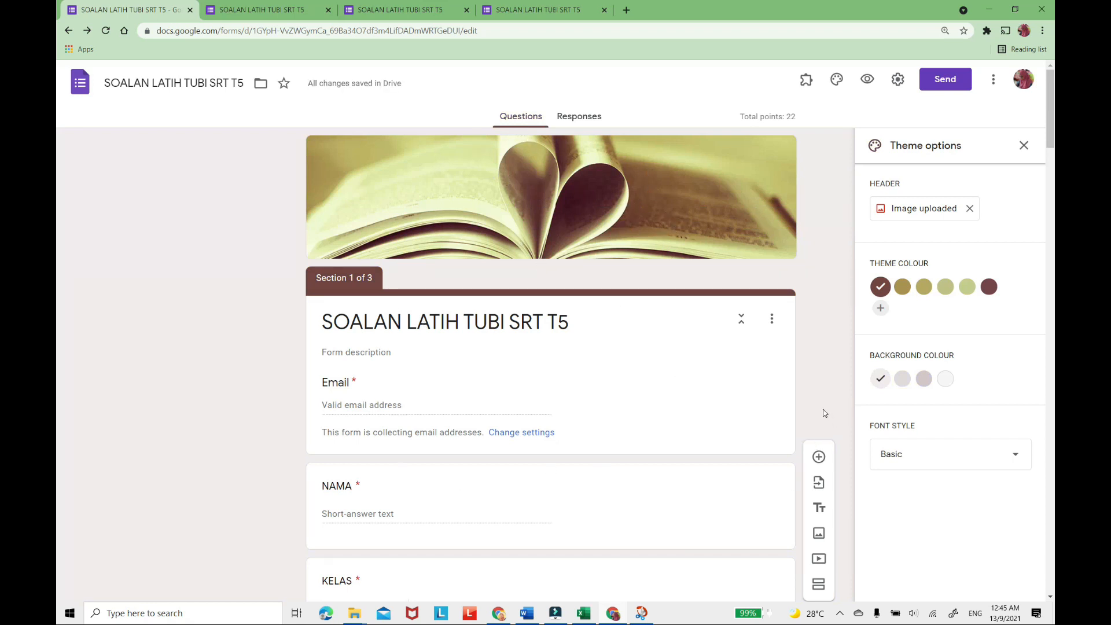
pyautogui.scroll(-5, 824, 411)
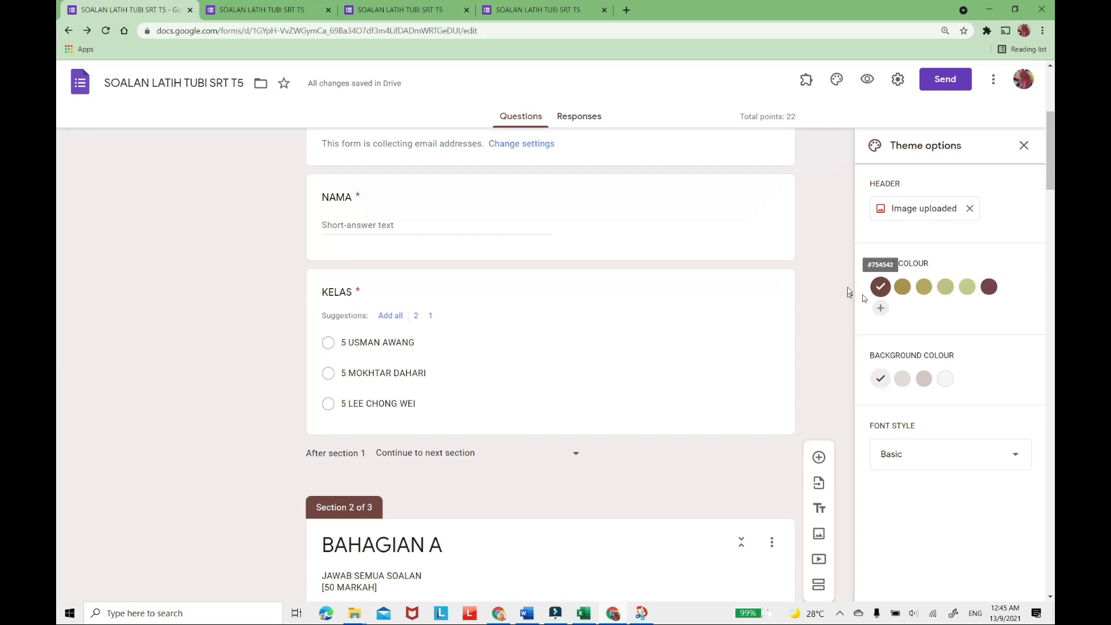
pyautogui.scroll(5, 692, 265)
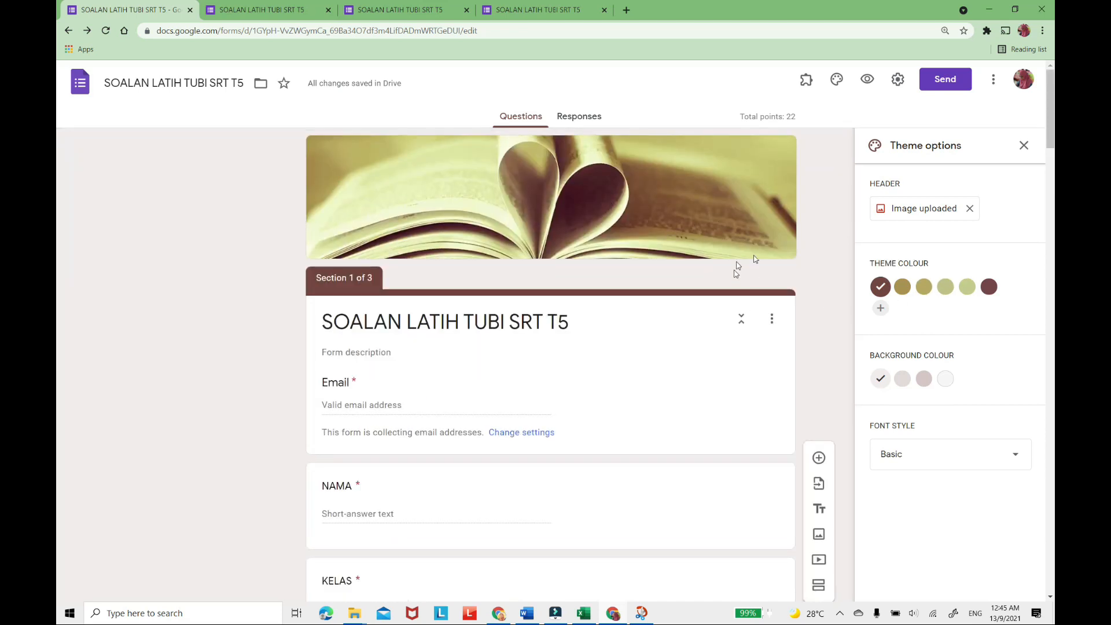
pyautogui.scroll(-15, 794, 339)
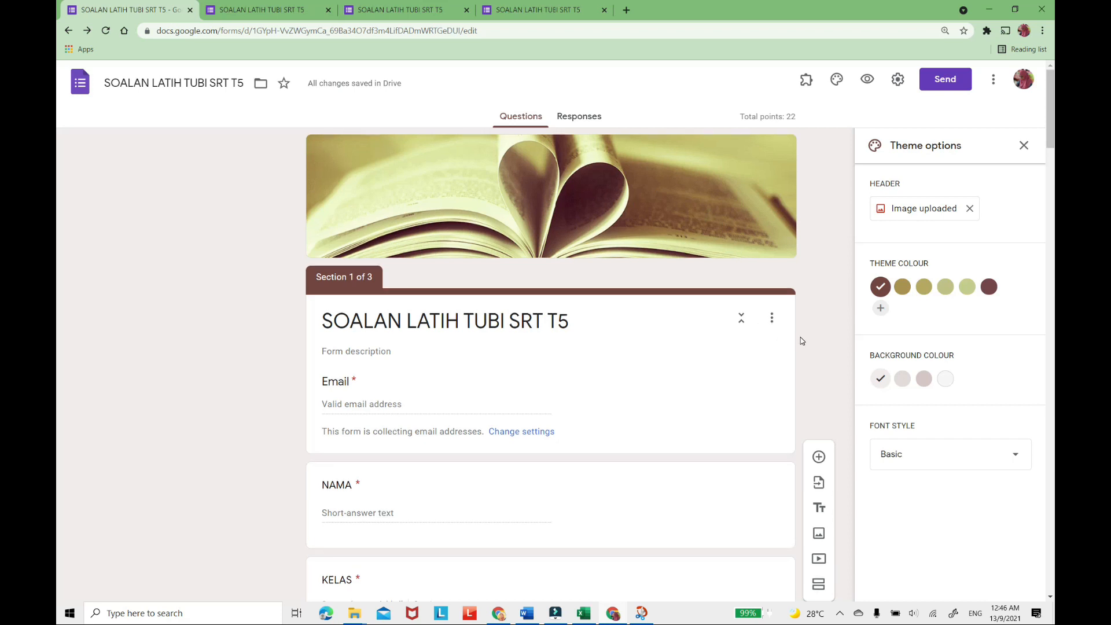
pyautogui.scroll(15, 802, 341)
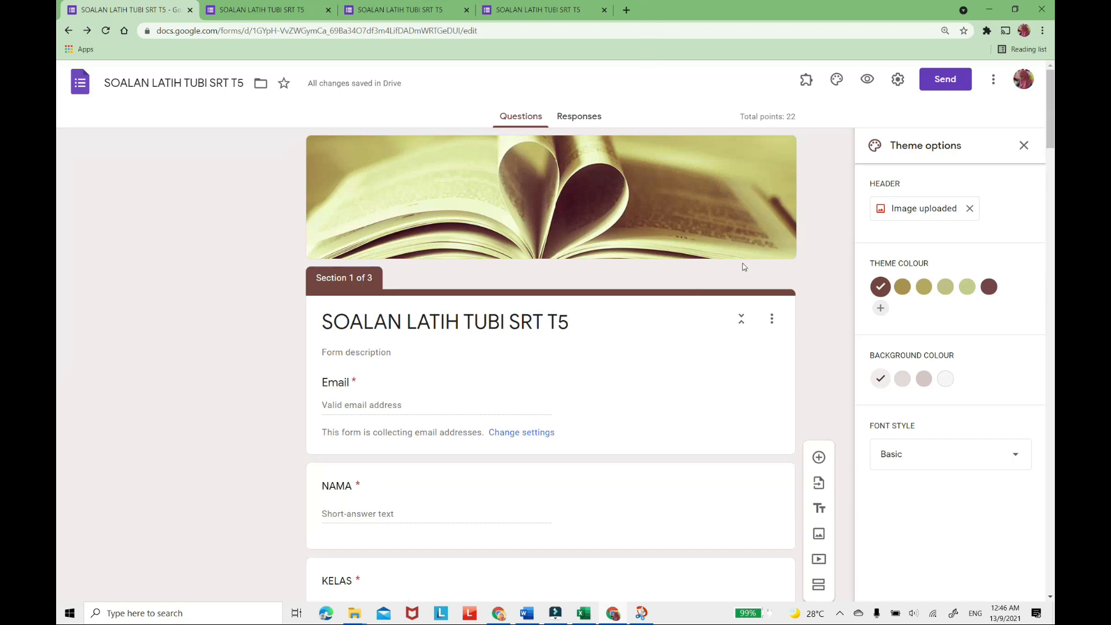
# Copy the form's shortened share link and close the sending options.
pyautogui.click(941, 81)
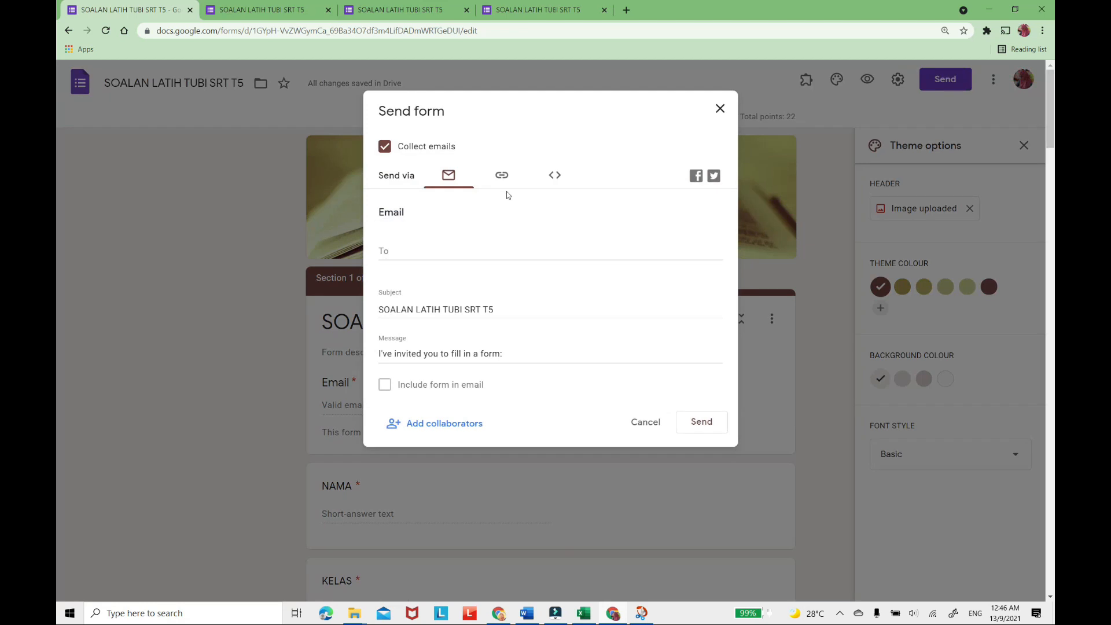
pyautogui.click(499, 176)
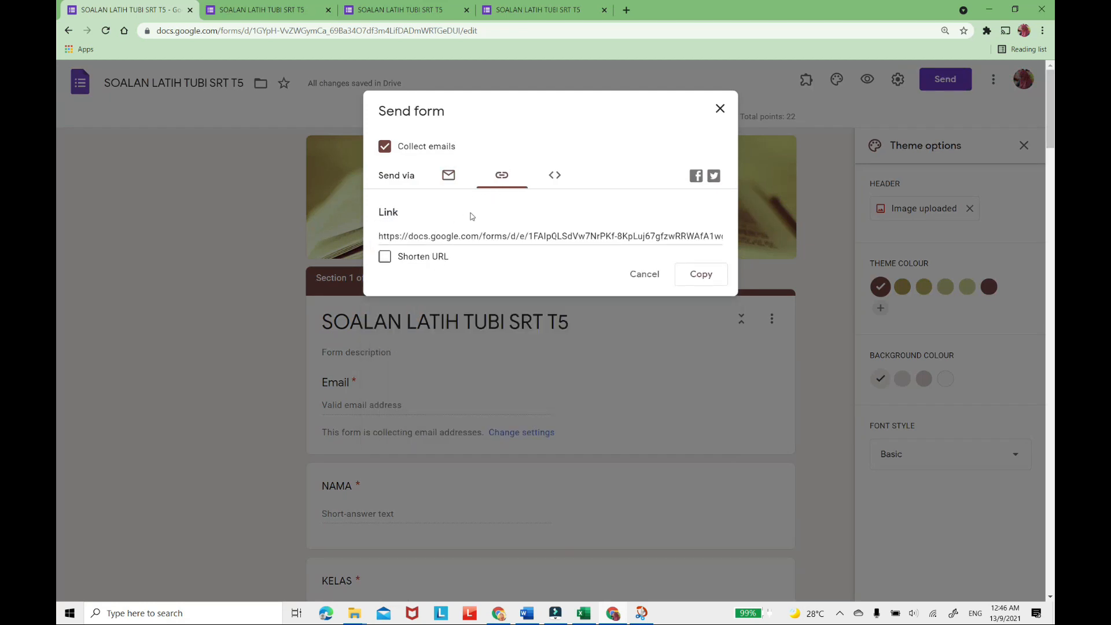
pyautogui.click(384, 257)
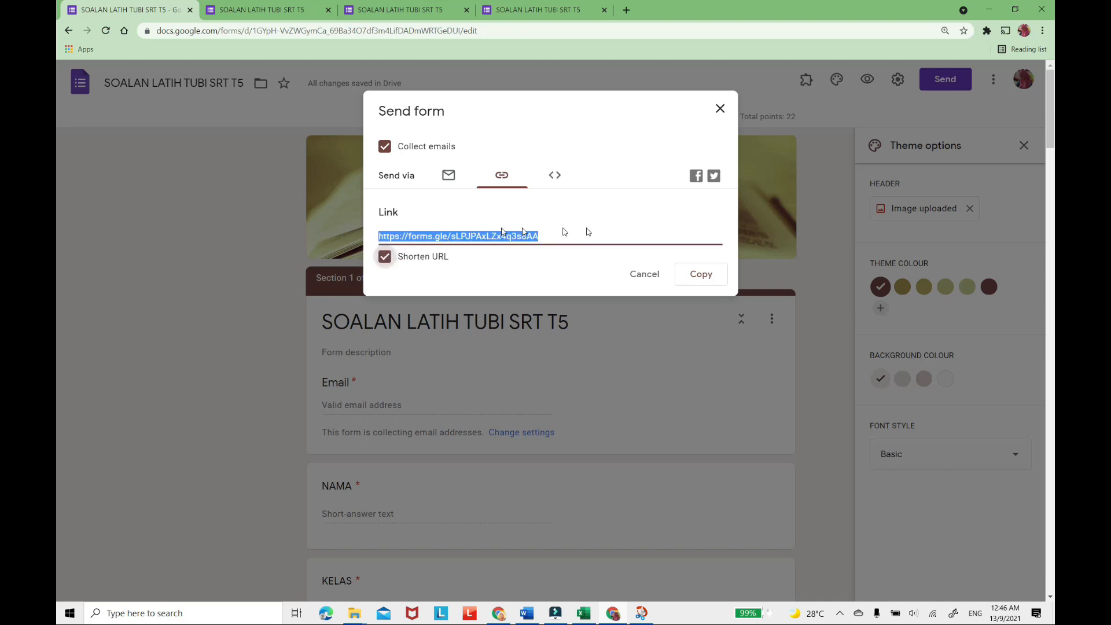
pyautogui.click(698, 283)
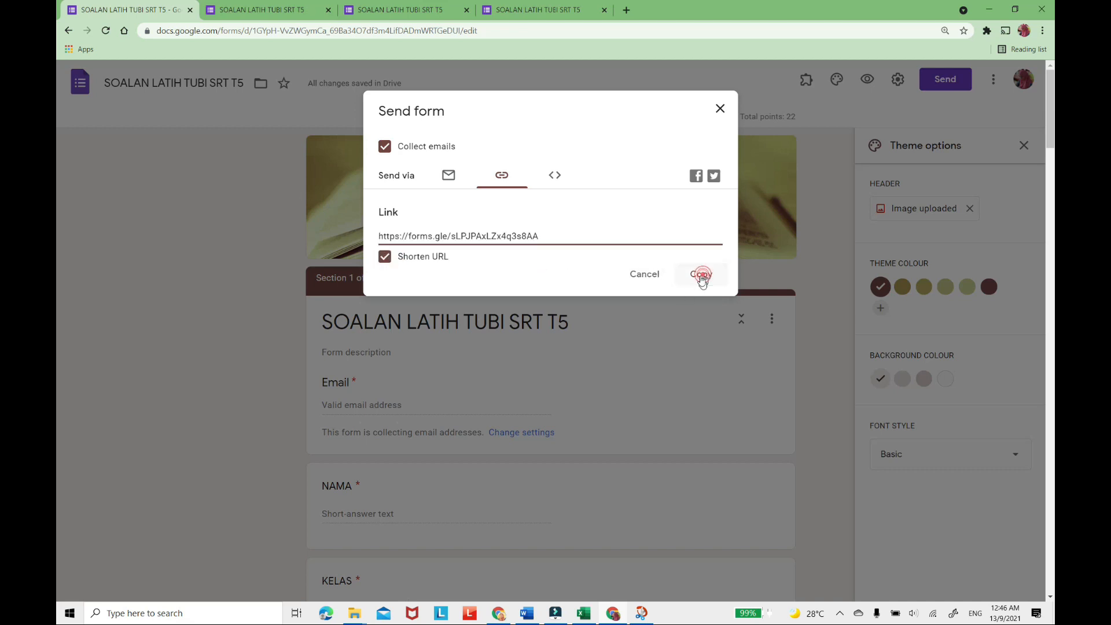
pyautogui.click(720, 110)
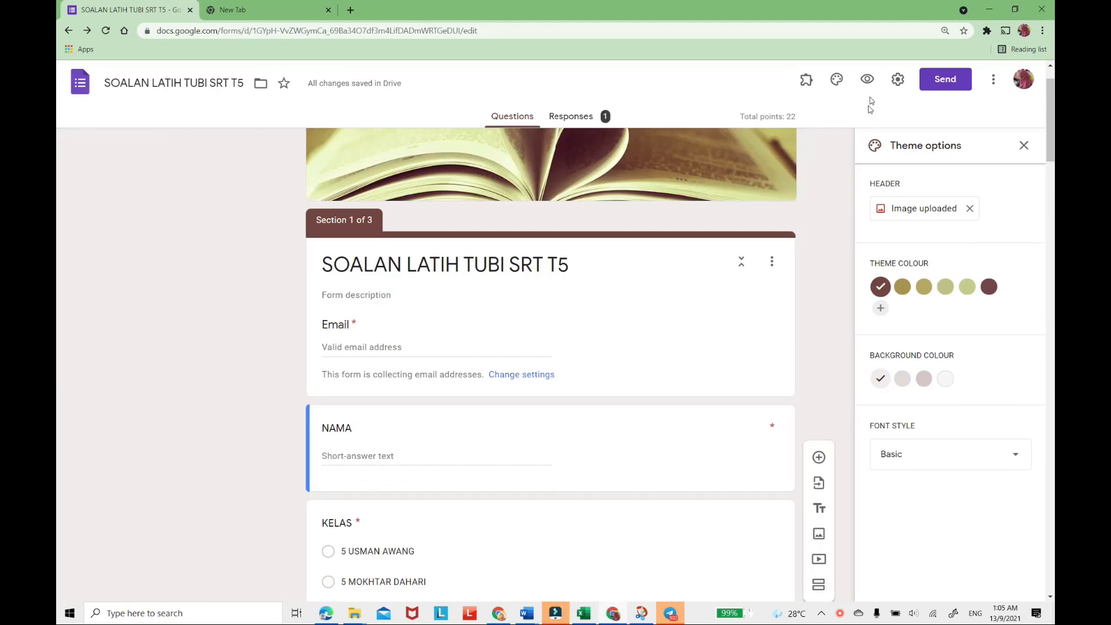
# Preview the restyled form and continue past the respondent details page to BAHAGIAN A.
pyautogui.click(867, 79)
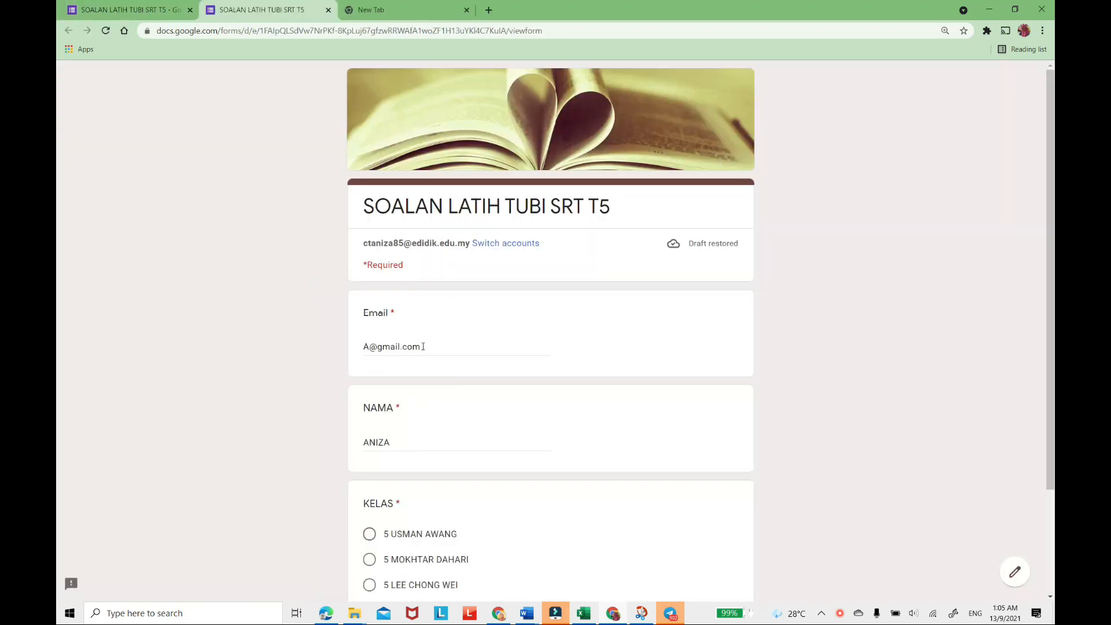
pyautogui.scroll(-2, 424, 347)
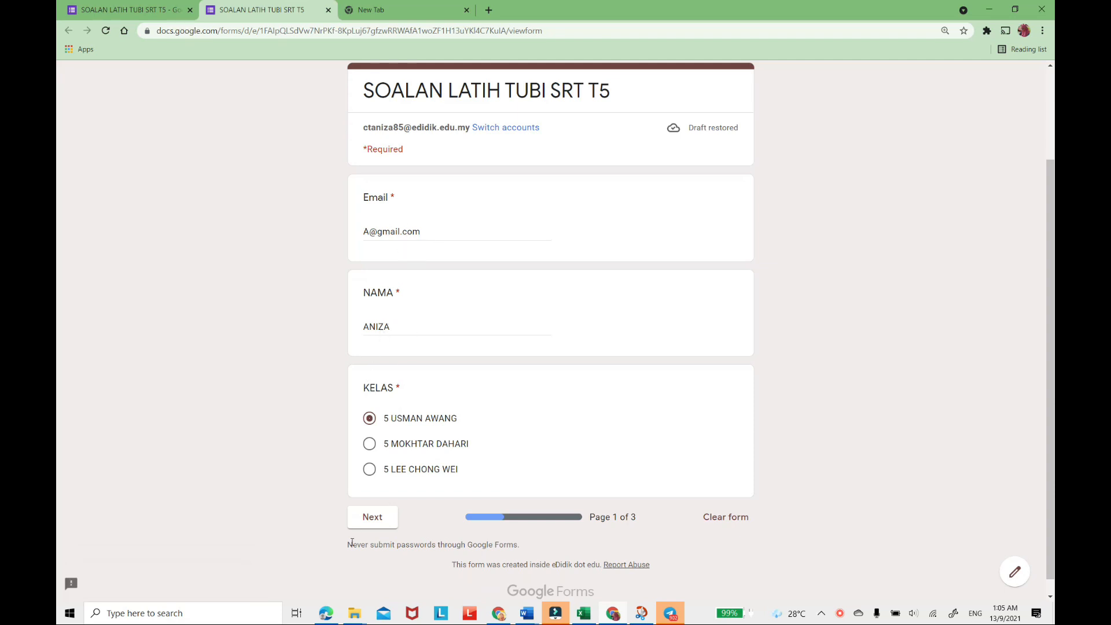
pyautogui.click(373, 518)
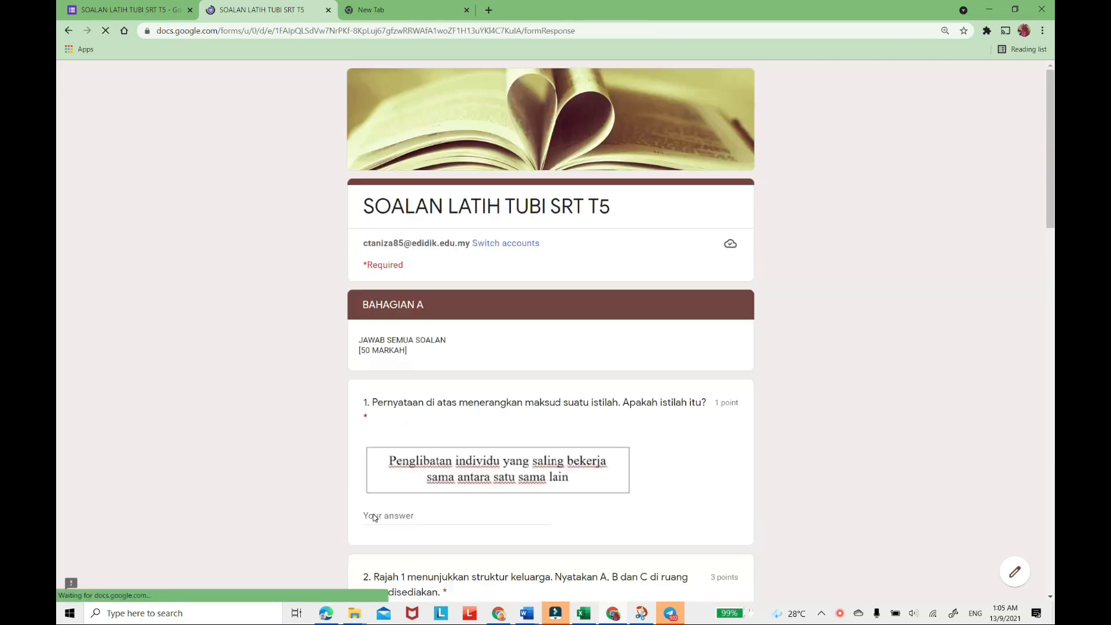
# Replace the test answer to BAHAGIAN A question 1 with one beginning "Kr".
pyautogui.scroll(-4, 457, 404)
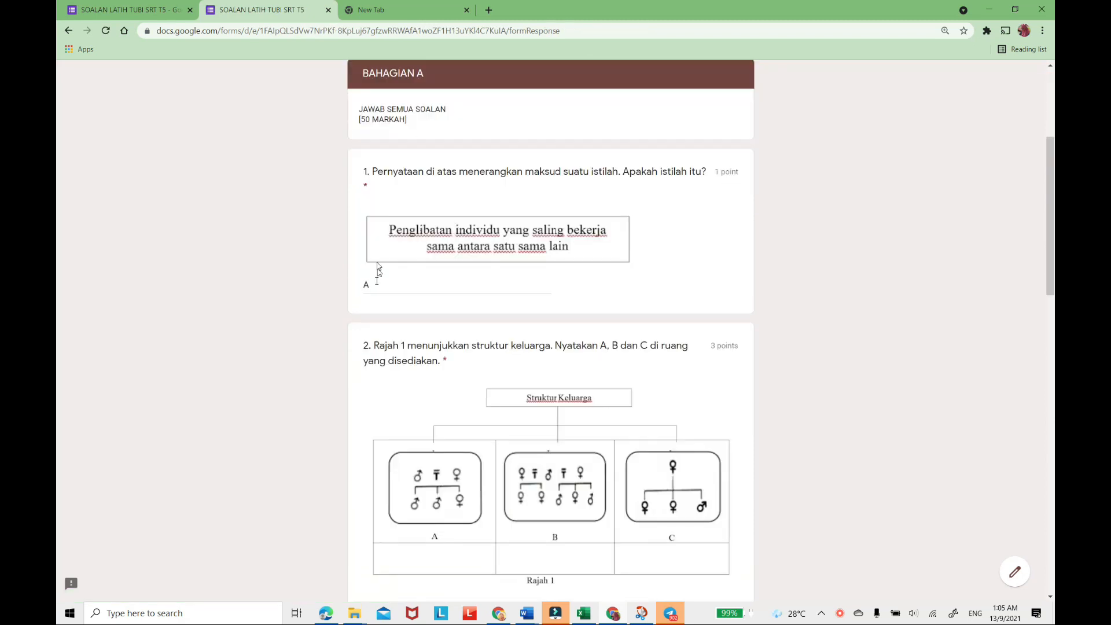
pyautogui.click(373, 283)
pyautogui.press('BackSpace')
pyautogui.write('Kr')
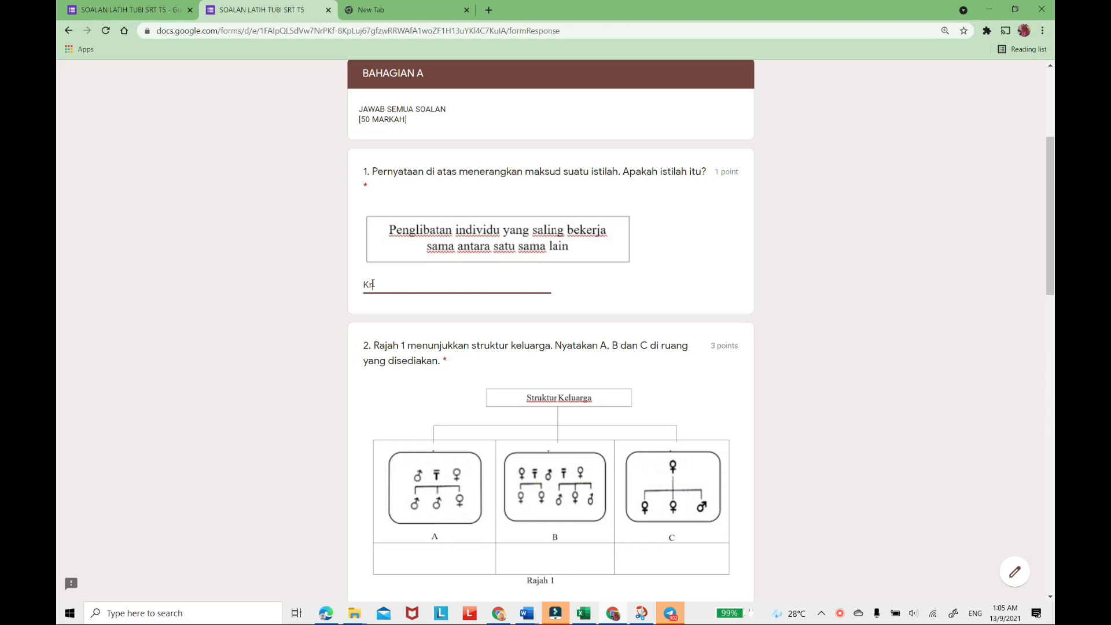
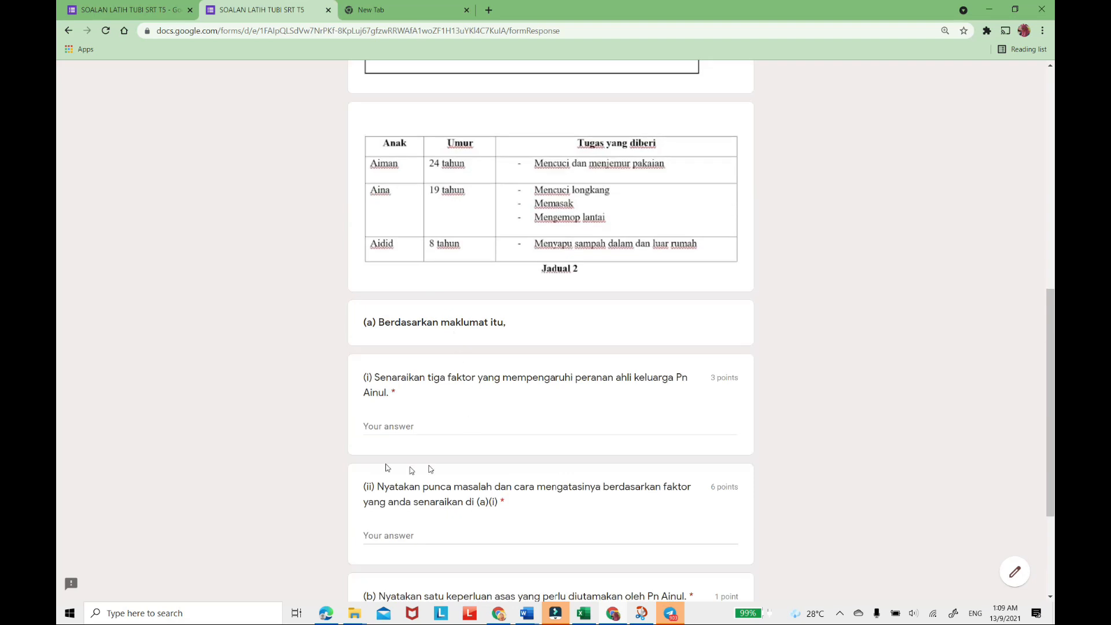
# Answer question (a)(i) with three numbered lines: "1. umur", "2. Jantina" and "3. Kedudukan ahli keluarga".
pyautogui.click(410, 424)
pyautogui.write('Un')
pyautogui.press('BackSpace')
pyautogui.write('1')
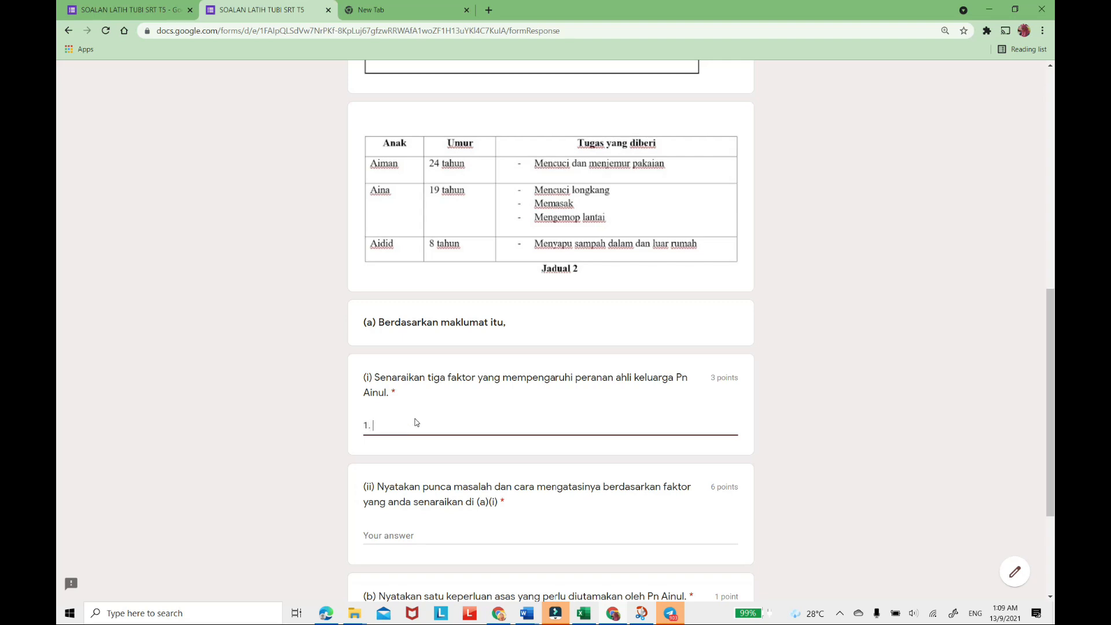
pyautogui.write('. umur')
pyautogui.press('Return')
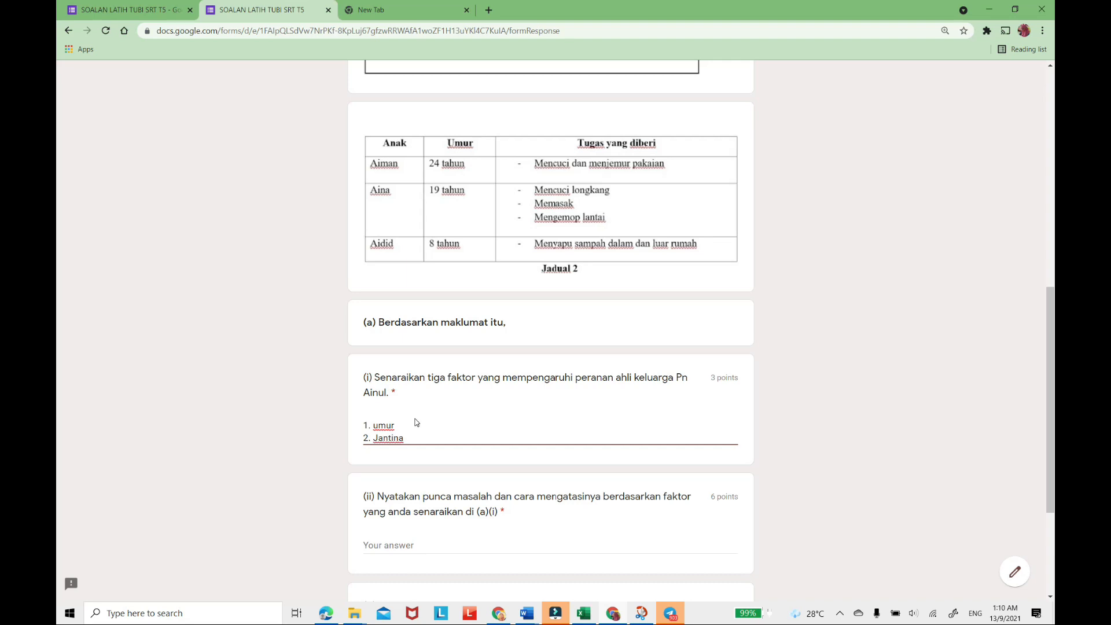
pyautogui.write('2. Jantina')
pyautogui.press('Return')
pyautogui.write('3. Kedudukan ahli keluarg')
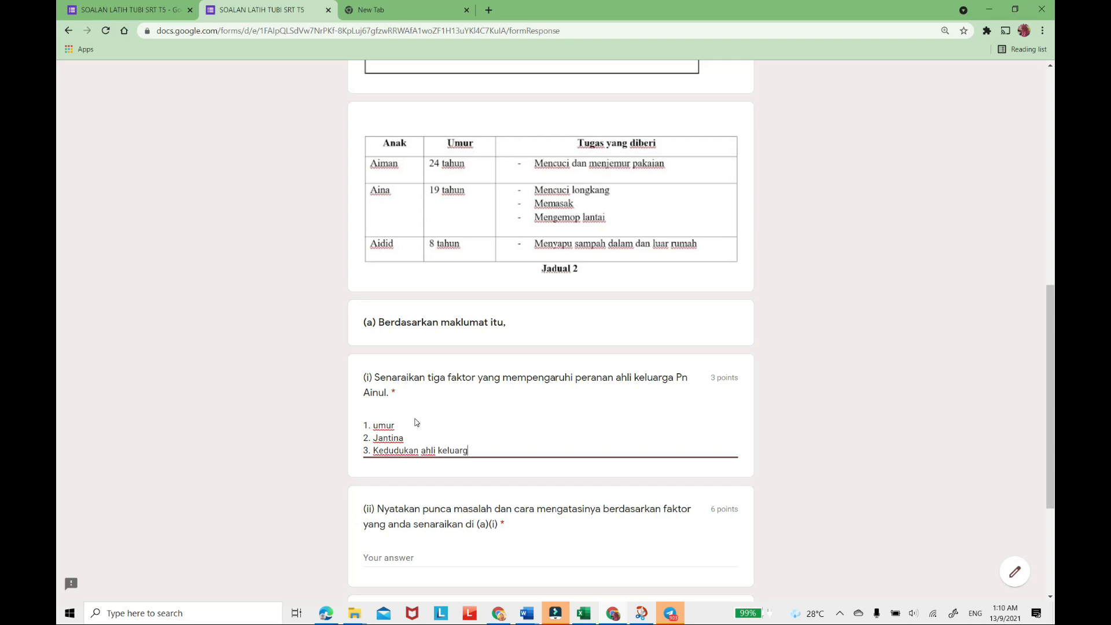
# Start the answer to question (a)(ii) with "1. Faktor umur - kerja yang lebih berat berat diberikan kepada anak yang lebih muda".
pyautogui.scroll(-3, 608, 486)
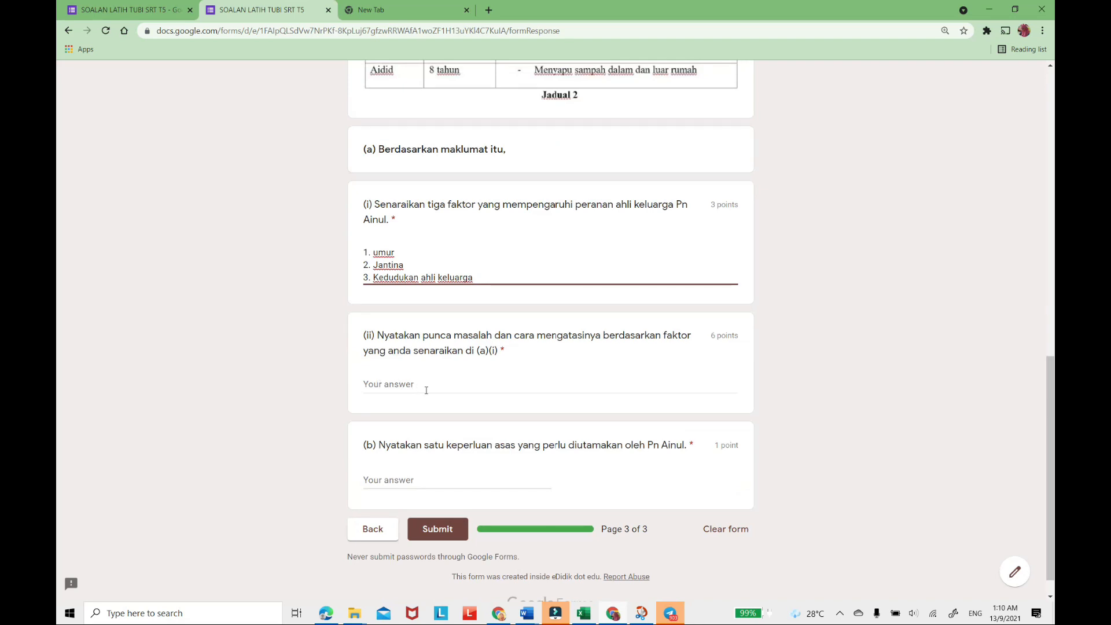
pyautogui.scroll(3, 425, 389)
pyautogui.scroll(-4, 427, 408)
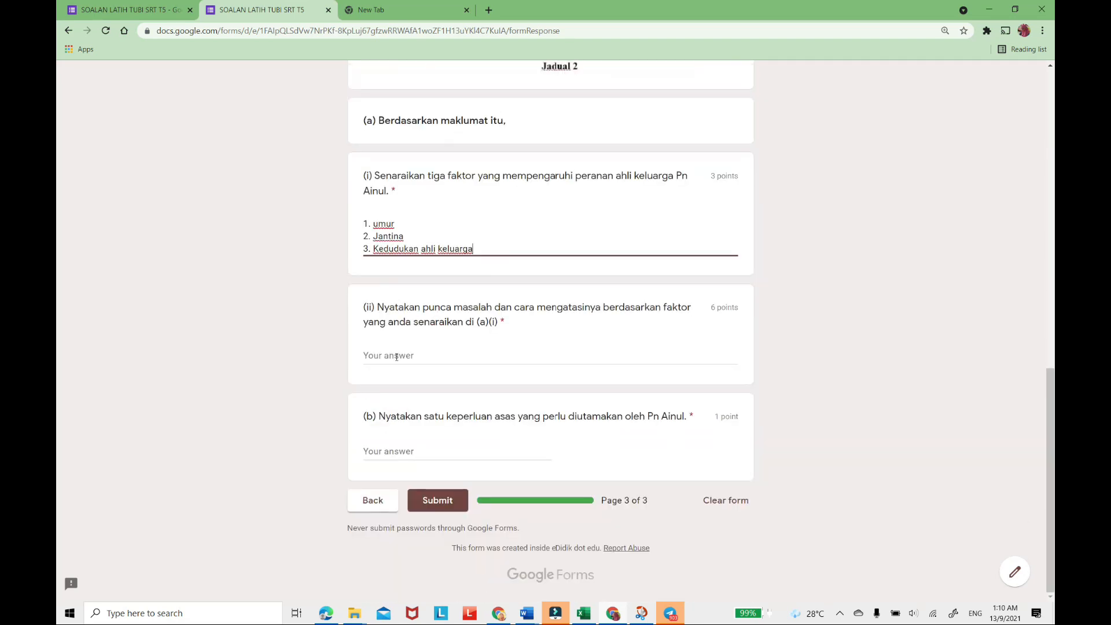
pyautogui.click(396, 356)
pyautogui.write('1.')
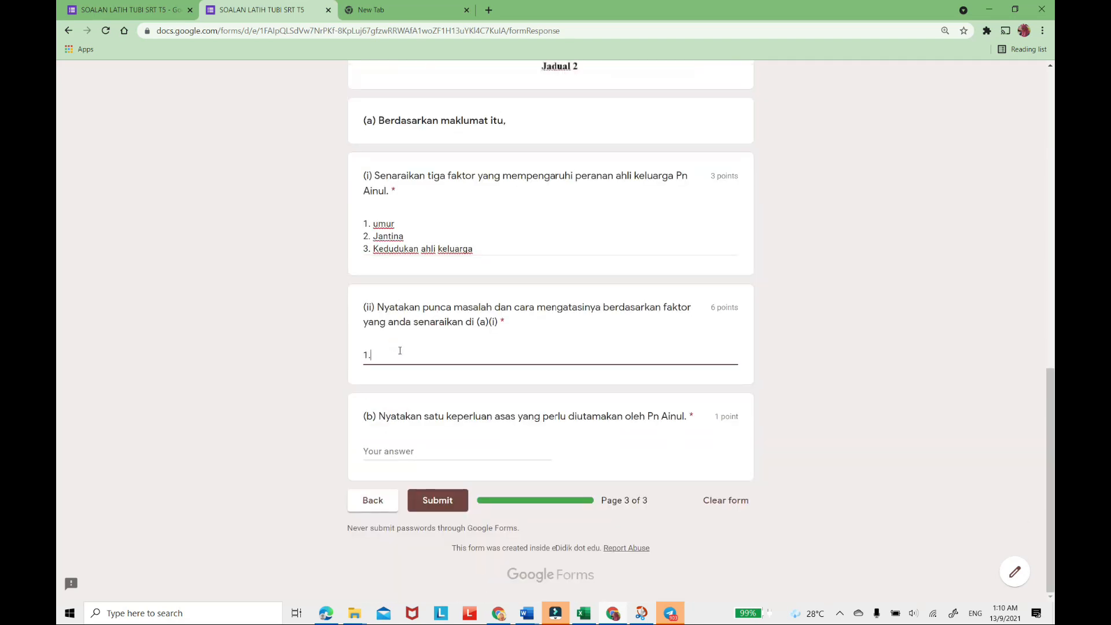
pyautogui.write(' Faktor umur -')
pyautogui.scroll(8, 440, 312)
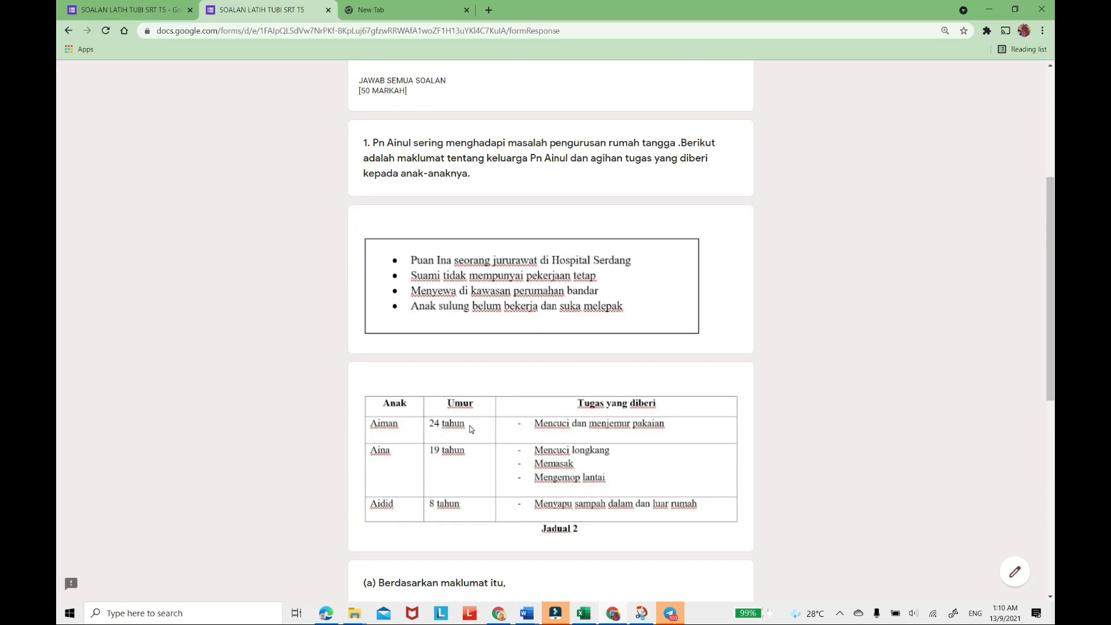
pyautogui.scroll(-3, 448, 474)
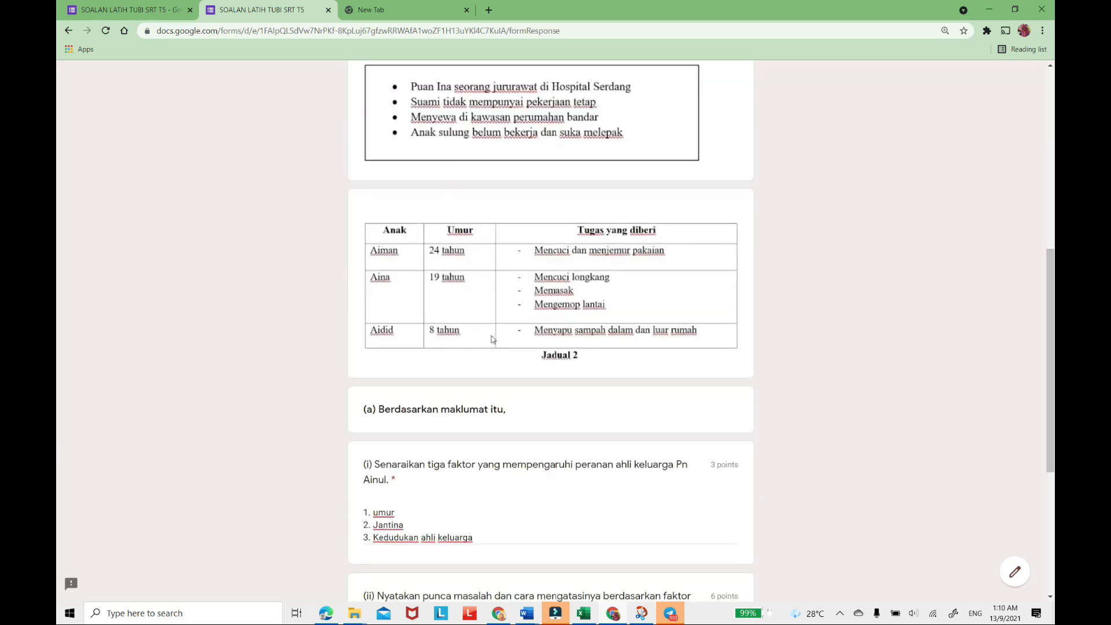
pyautogui.scroll(-5, 503, 353)
pyautogui.write('kerja yan')
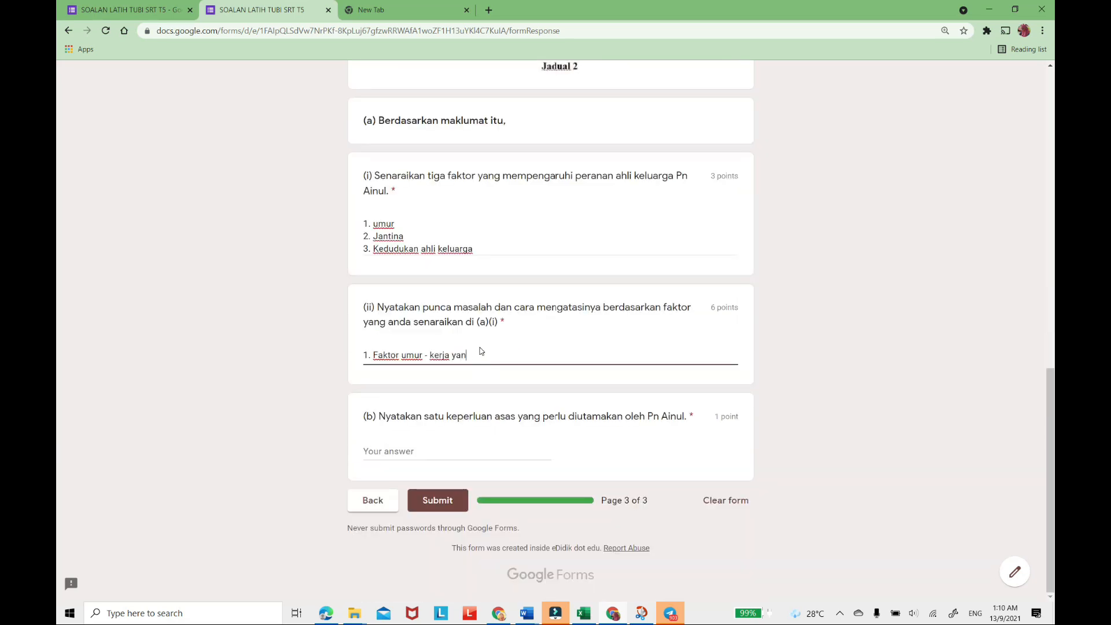
pyautogui.write('g lebih berat dibut')
pyautogui.press('BackSpace')
pyautogui.press('BackSpace')
pyautogui.press('BackSpace')
pyautogui.press('BackSpace')
pyautogui.write('at diberika')
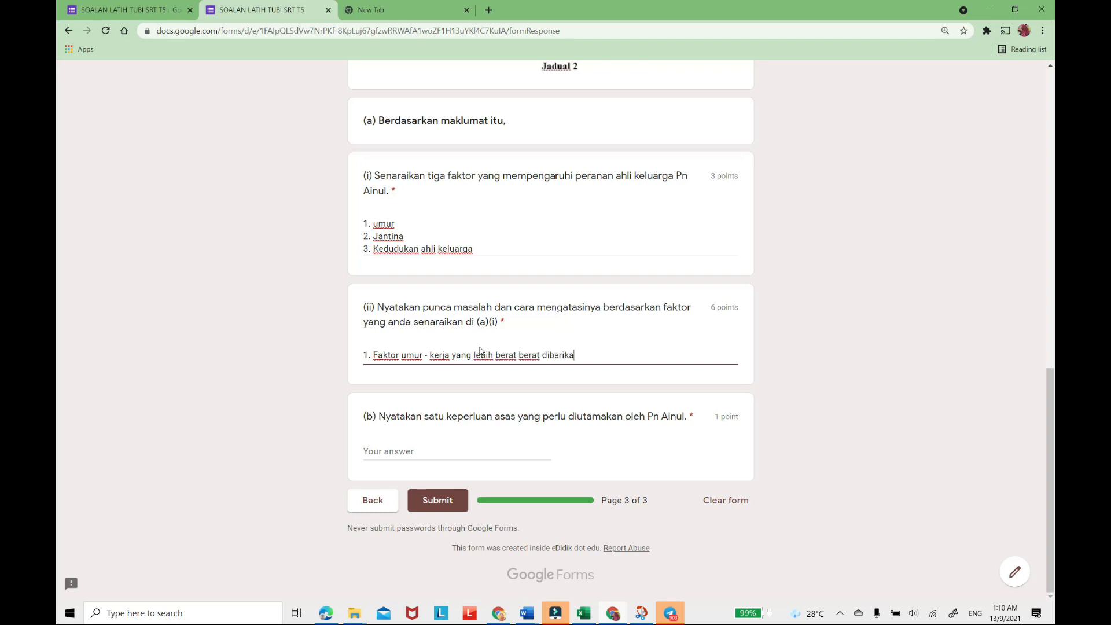
pyautogui.write('n kepada anak yang')
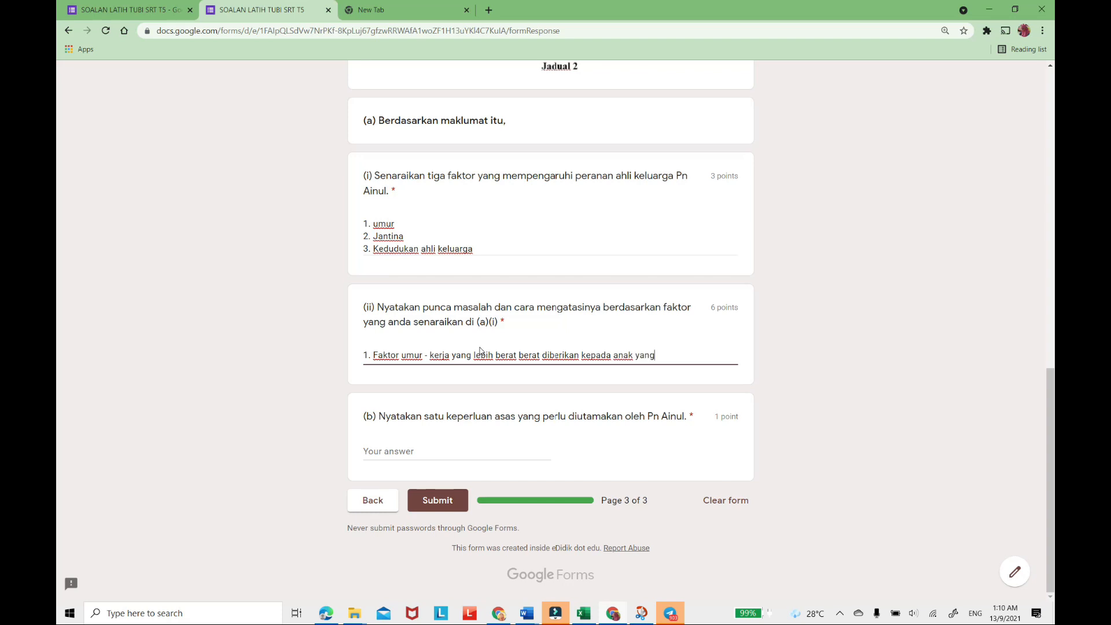
pyautogui.write(' lebih muda')
pyautogui.write('. Cangan mengatasinya ')
pyautogui.write('kerja yang ber')
pyautogui.write('at diberikan kepada')
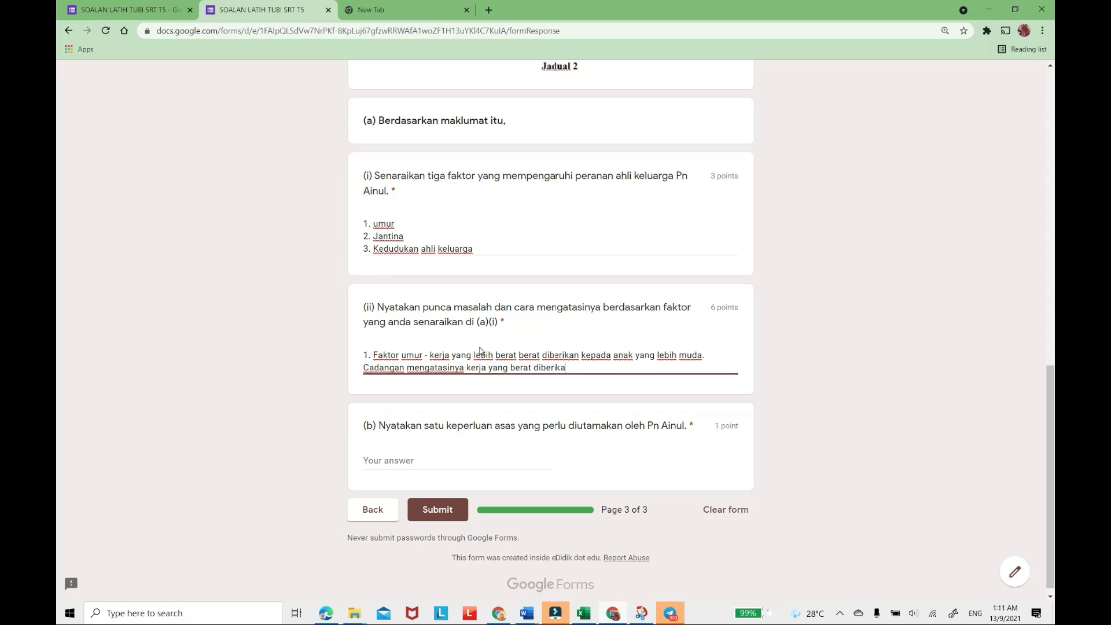
# Continue the (a)(ii) answer with ". Cadangan mengatasinya kerja yang berat seperti menyapu sampah di luar rumah diberikan kepada".
pyautogui.press('BackSpace')
pyautogui.press('BackSpace')
pyautogui.press('BackSpace')
pyautogui.press('BackSpace')
pyautogui.press('BackSpace')
pyautogui.press('BackSpace')
pyautogui.press('BackSpace')
pyautogui.press('BackSpace')
pyautogui.press('BackSpace')
pyautogui.press('BackSpace')
pyautogui.press('BackSpace')
pyautogui.press('BackSpace')
pyautogui.press('BackSpace')
pyautogui.press('BackSpace')
pyautogui.press('BackSpace')
pyautogui.press('BackSpace')
pyautogui.write('seperti menyapu sampah')
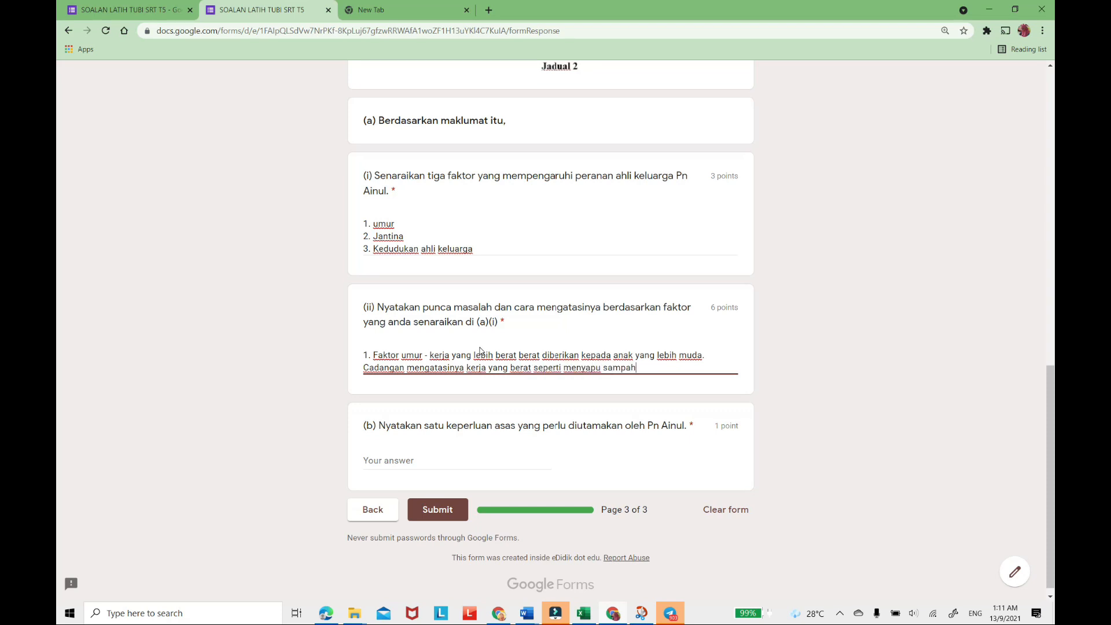
pyautogui.write(' di luar rumah diberikan kepada')
# Check the children's ages in Jadual 2 and finish the (a)(ii) answer with "anak yang lebih tua seperti" plus the oldest child's name.
pyautogui.scroll(5, 480, 351)
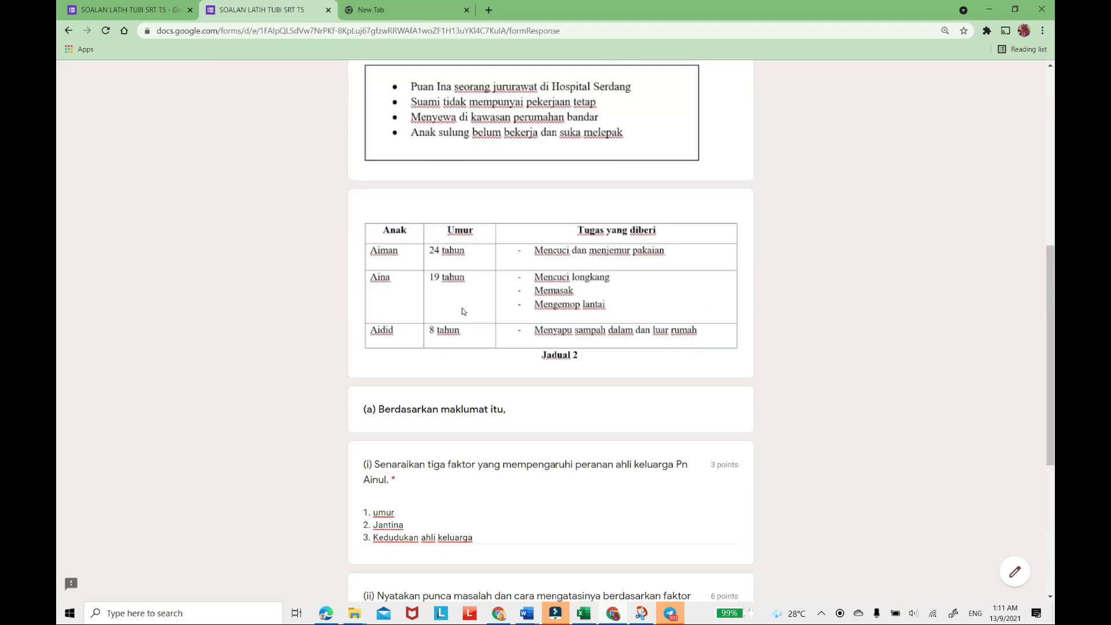
pyautogui.scroll(-1, 466, 345)
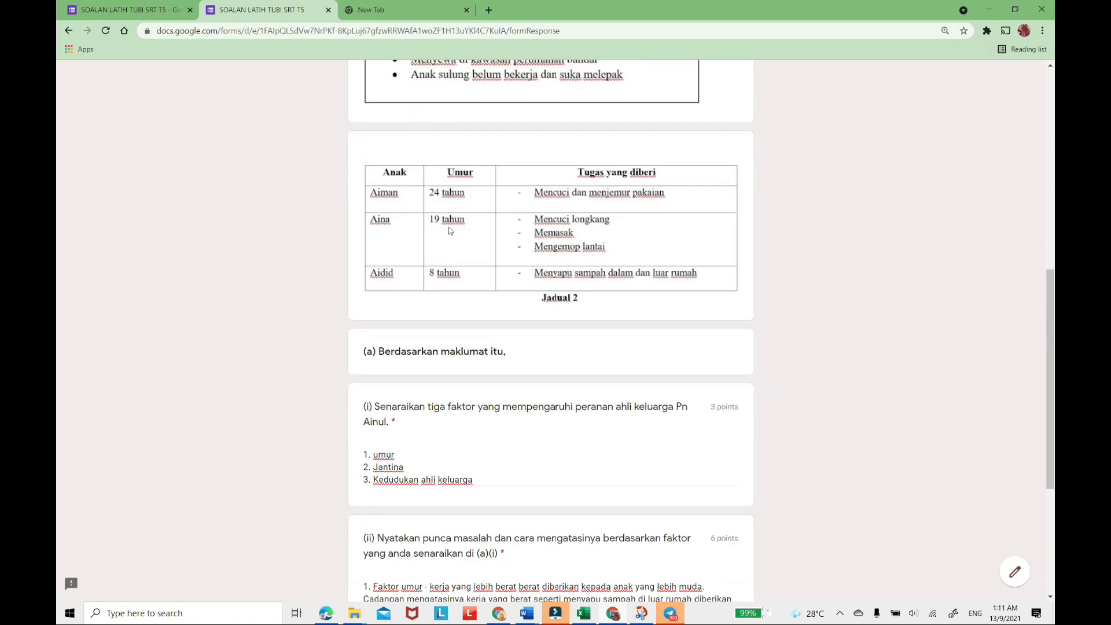
pyautogui.scroll(-4, 455, 255)
pyautogui.write('nak')
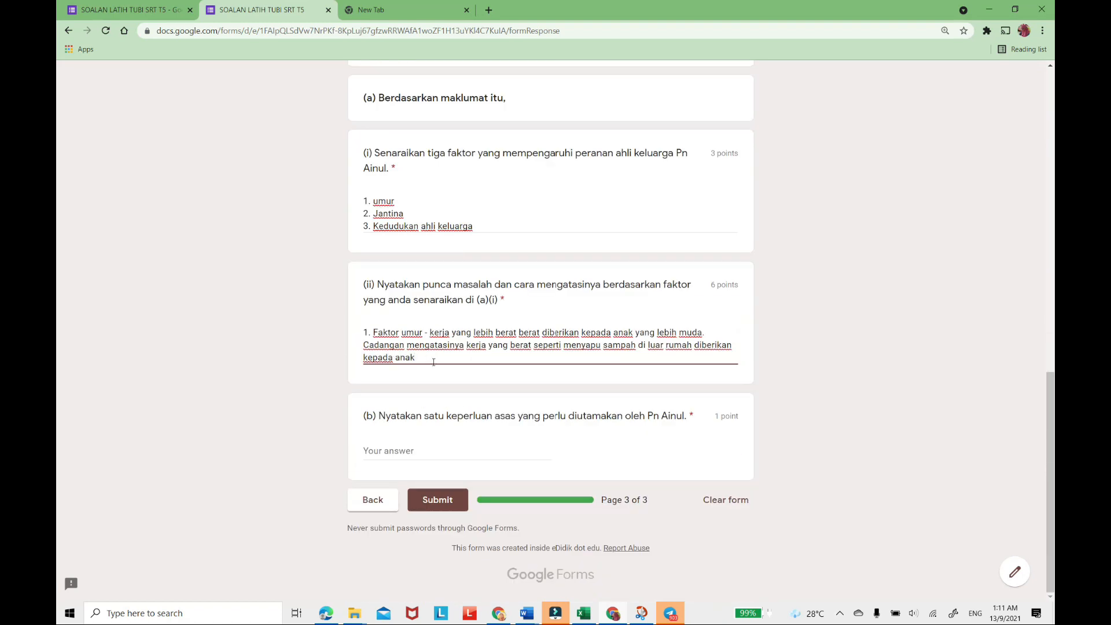
pyautogui.write(' yang lebih tua seperti Aiman.')
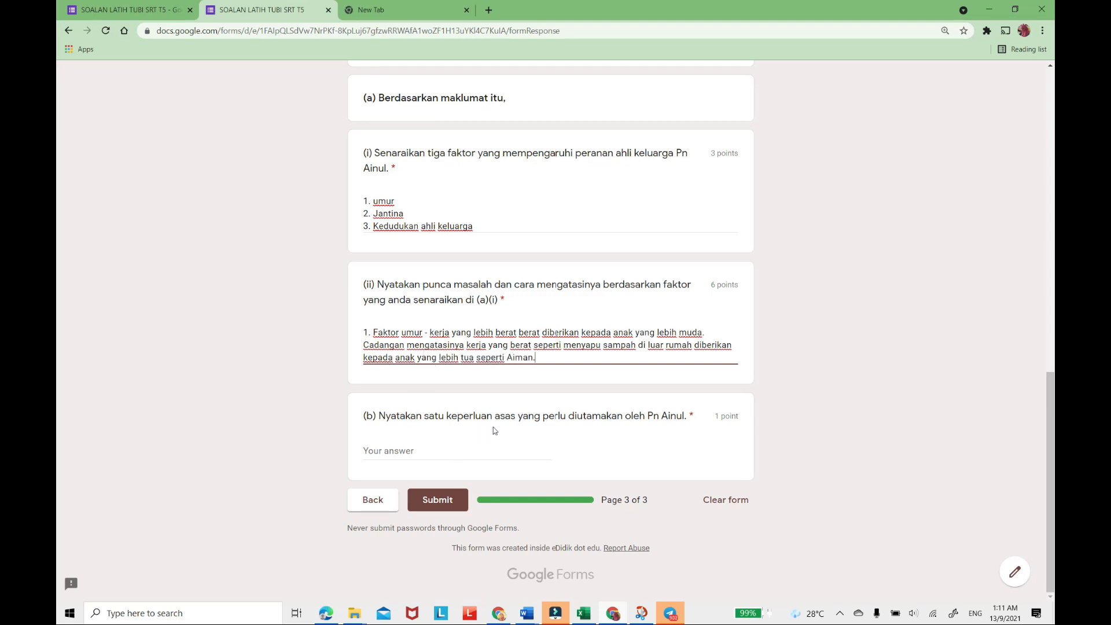
# Answer question (b) with a basic need beginning "tempat tingg" and submit the form.
pyautogui.click(478, 449)
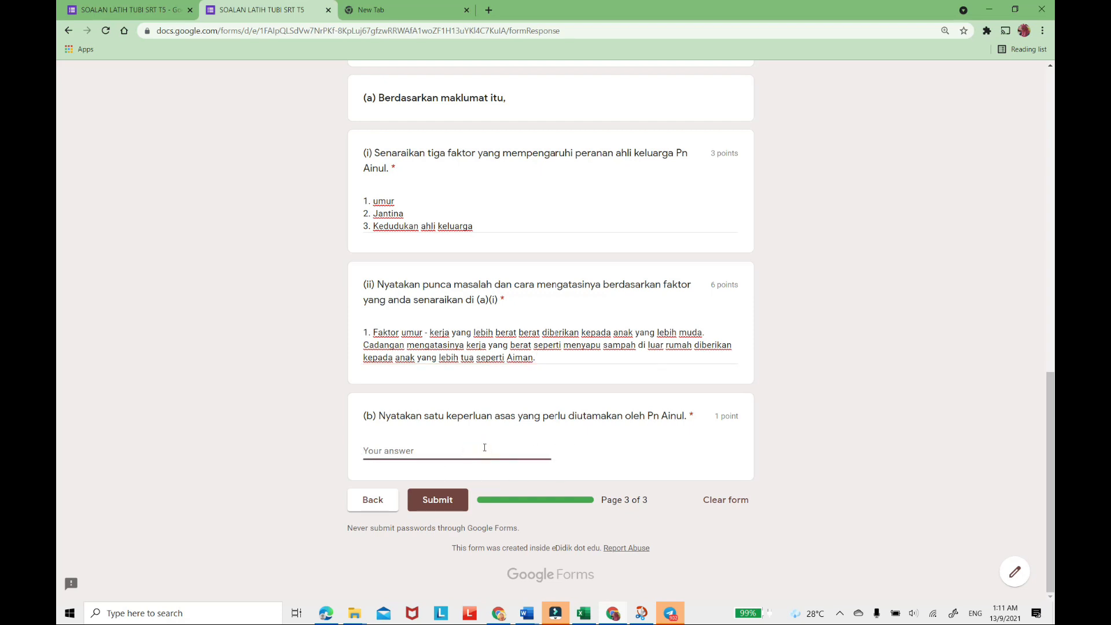
pyautogui.write('tempat tingg')
pyautogui.scroll(5, 661, 464)
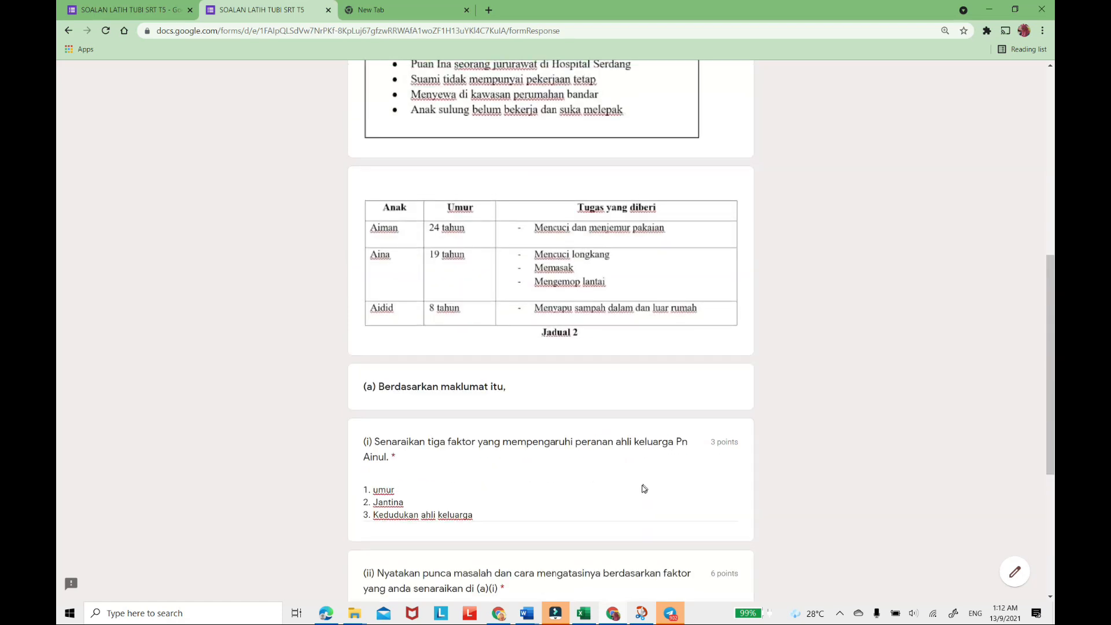
pyautogui.scroll(-5, 642, 486)
pyautogui.click(442, 498)
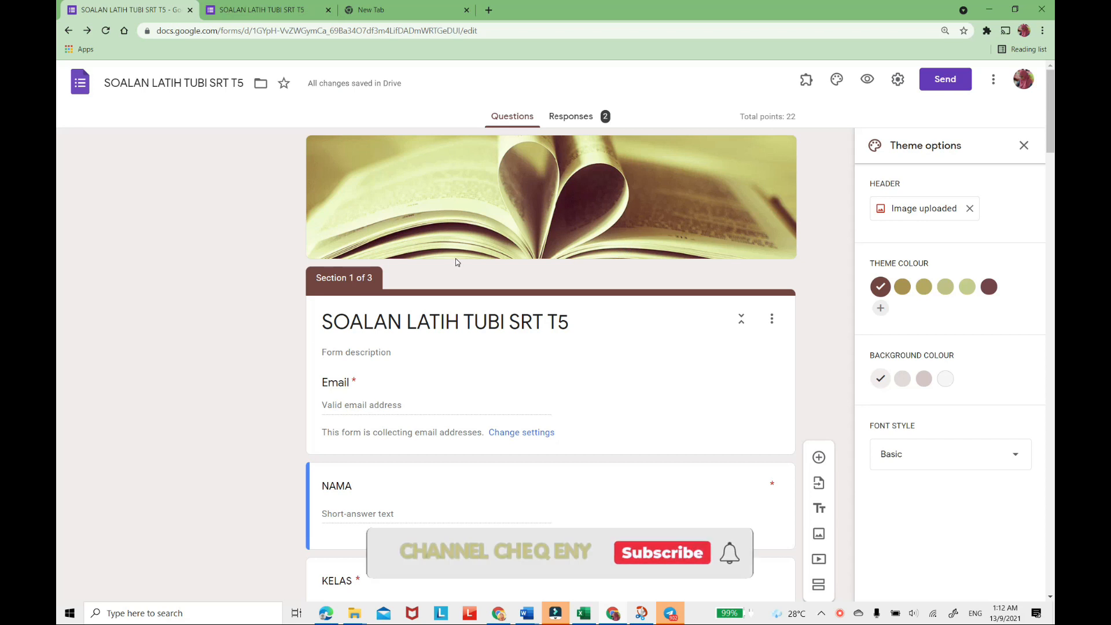
# Examine the individual responses in the form editor, including the respondent list and the first respondent's name and class.
pyautogui.scroll(-5, 456, 258)
pyautogui.scroll(5, 456, 258)
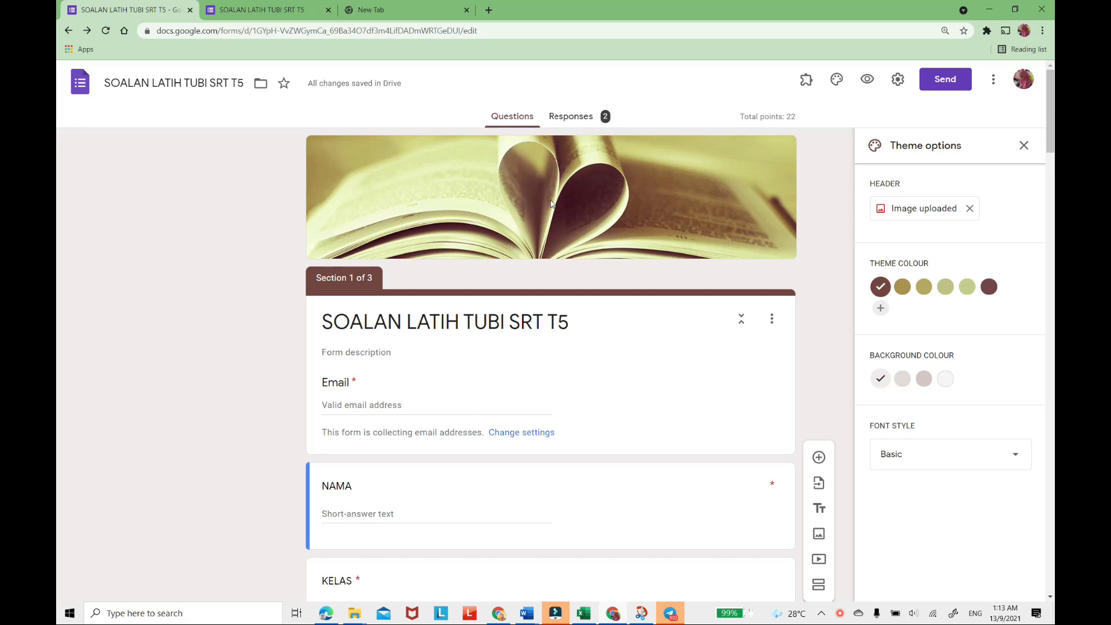
pyautogui.click(572, 120)
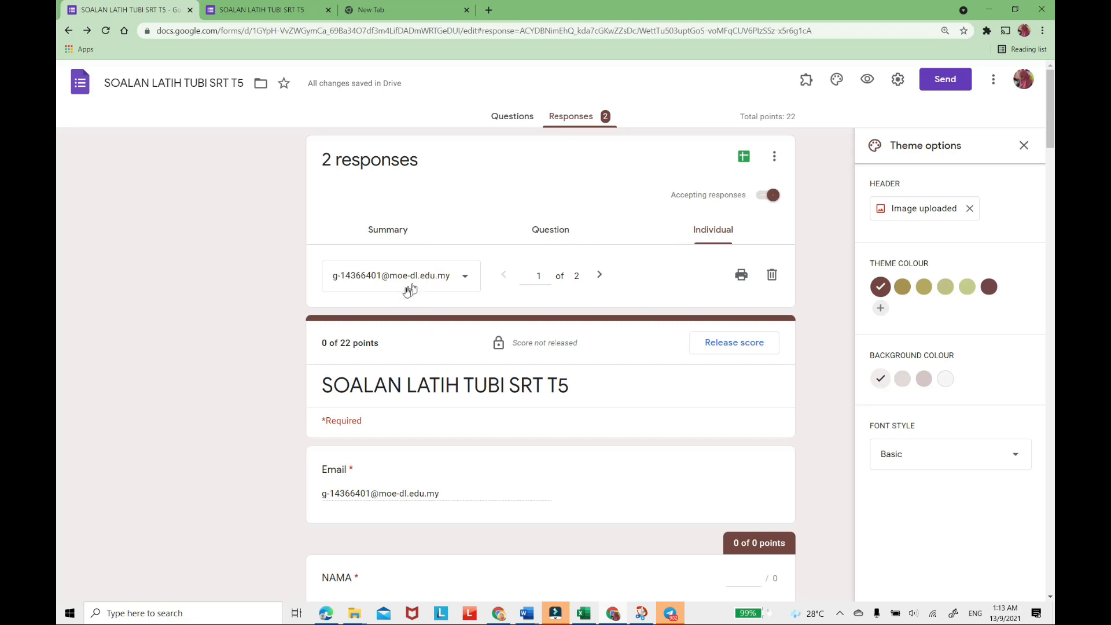
pyautogui.click(466, 279)
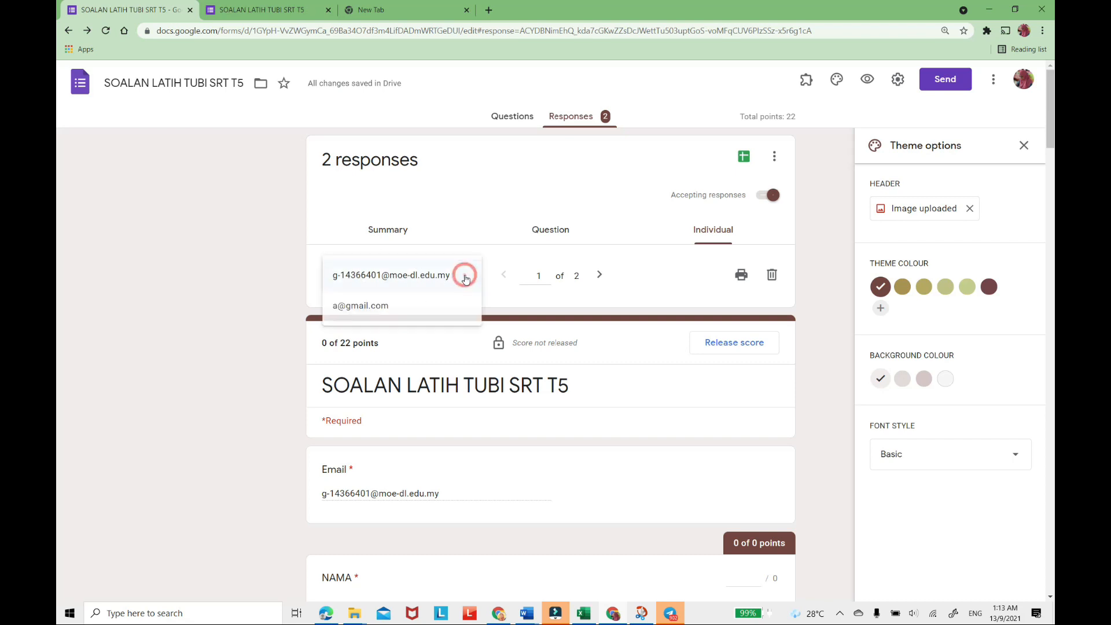
pyautogui.click(564, 298)
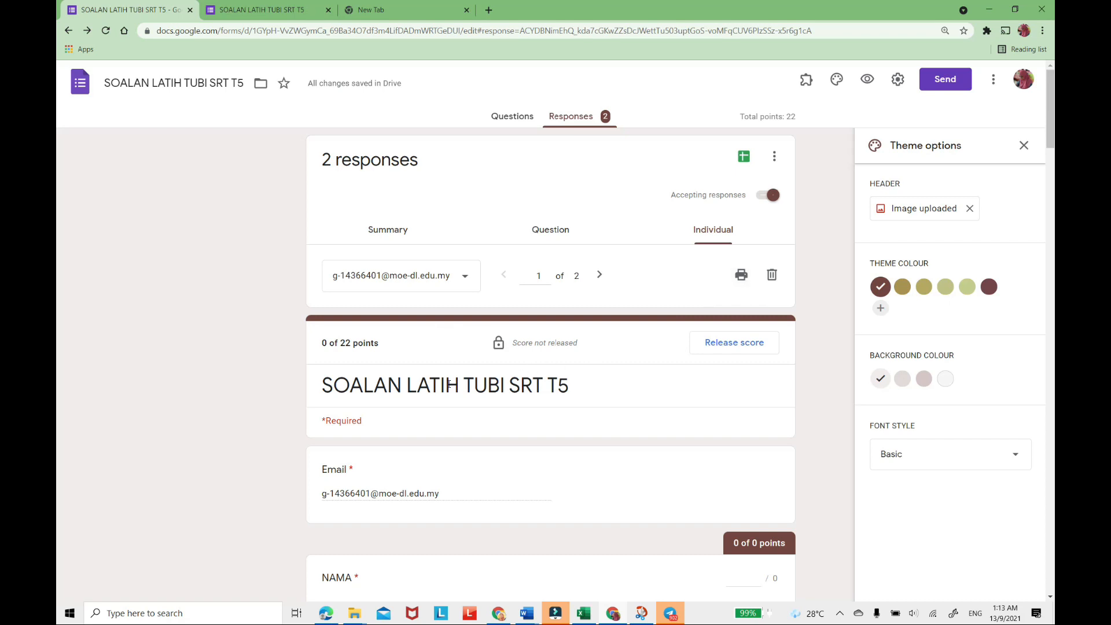
pyautogui.scroll(-1, 450, 387)
pyautogui.scroll(-5, 450, 387)
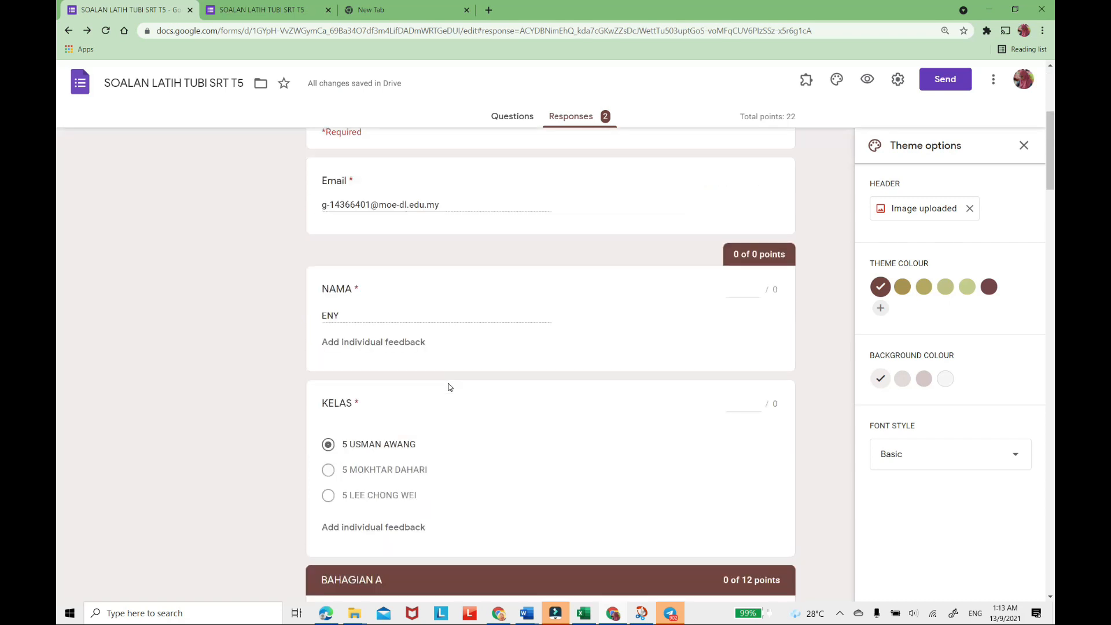
pyautogui.scroll(5, 449, 387)
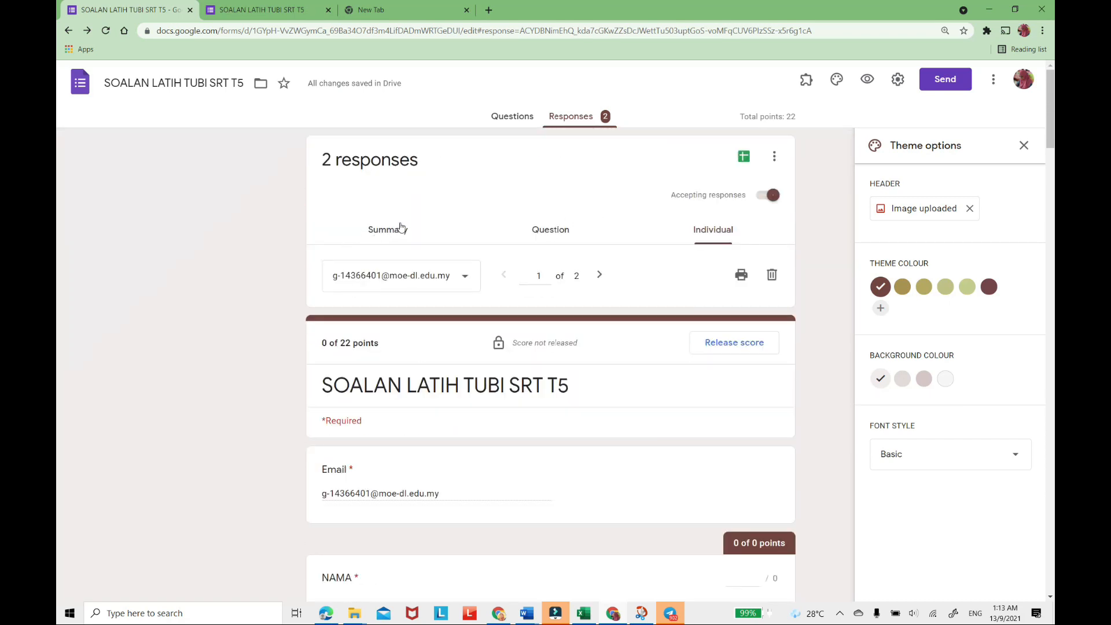
pyautogui.click(717, 231)
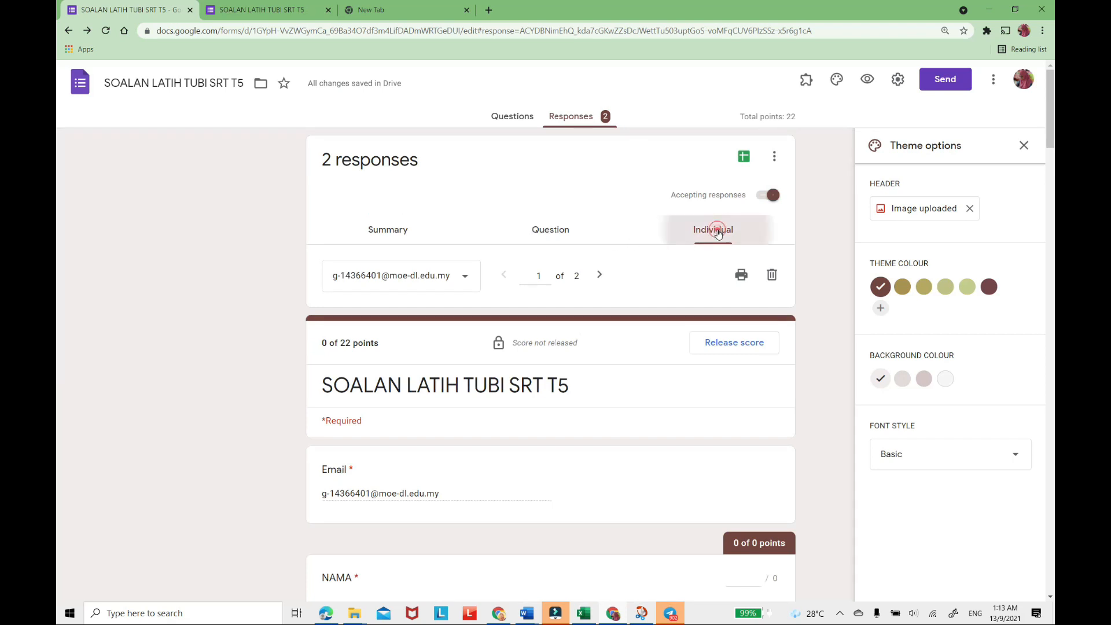
# Review the response summary, from the points distribution down to the BAHAGIAN A answers.
pyautogui.click(553, 232)
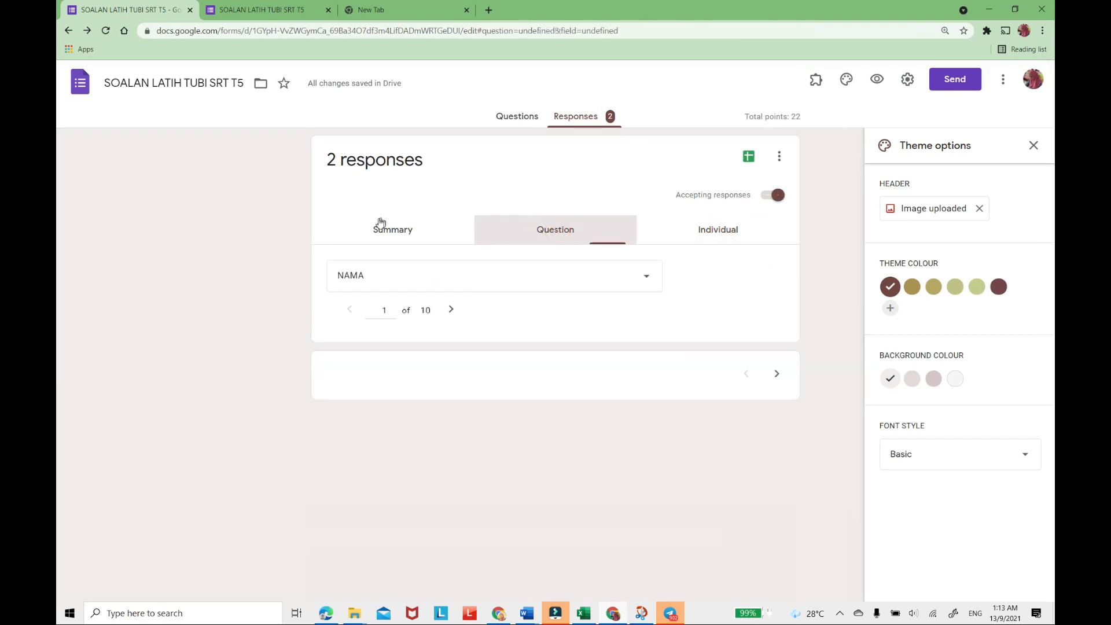
pyautogui.click(380, 225)
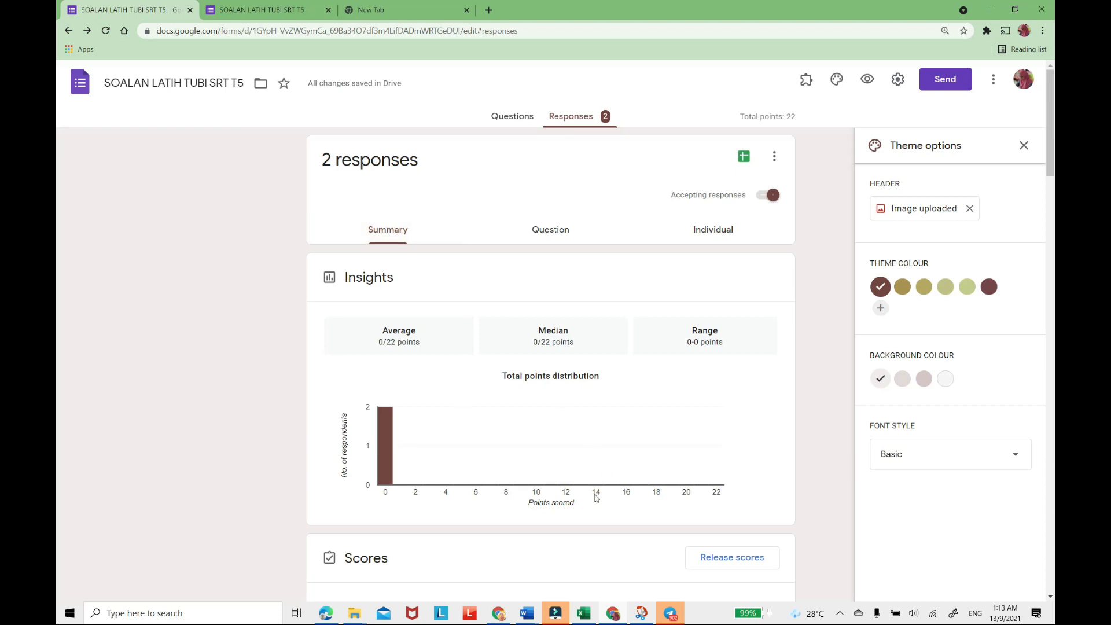
pyautogui.scroll(-6, 571, 488)
pyautogui.scroll(6, 571, 488)
pyautogui.scroll(-7, 569, 486)
pyautogui.scroll(-6, 365, 366)
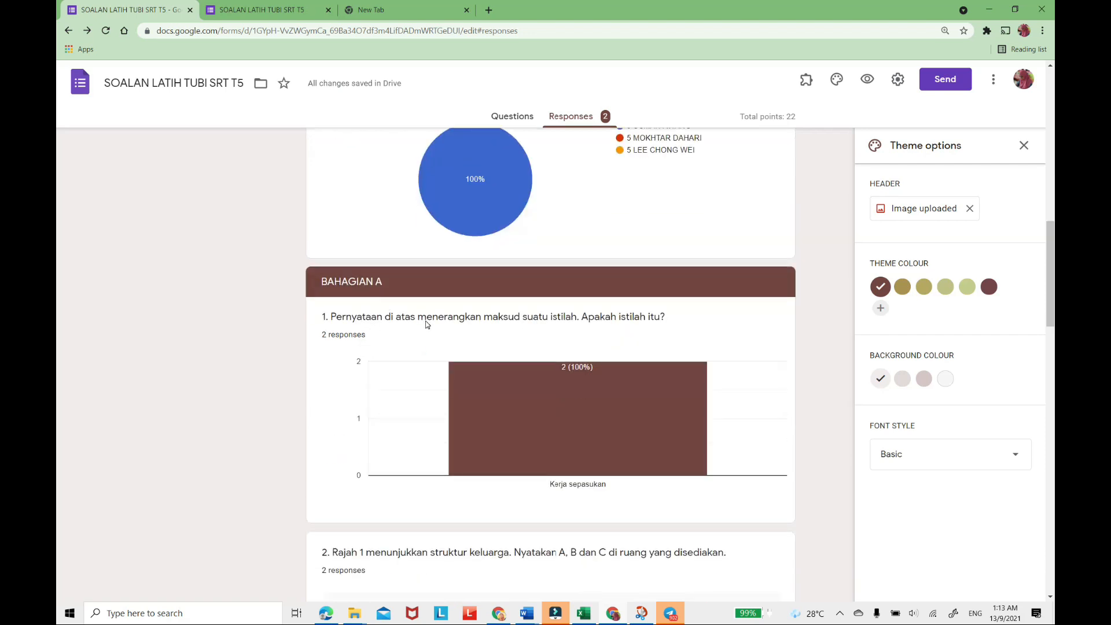
pyautogui.scroll(-5, 426, 324)
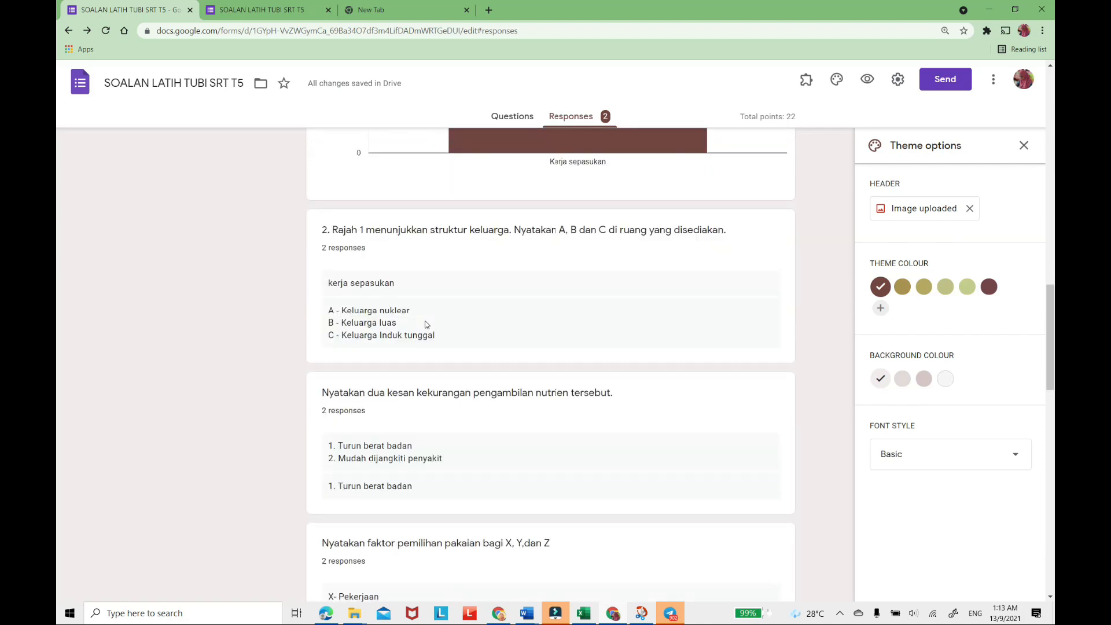
pyautogui.scroll(12, 426, 325)
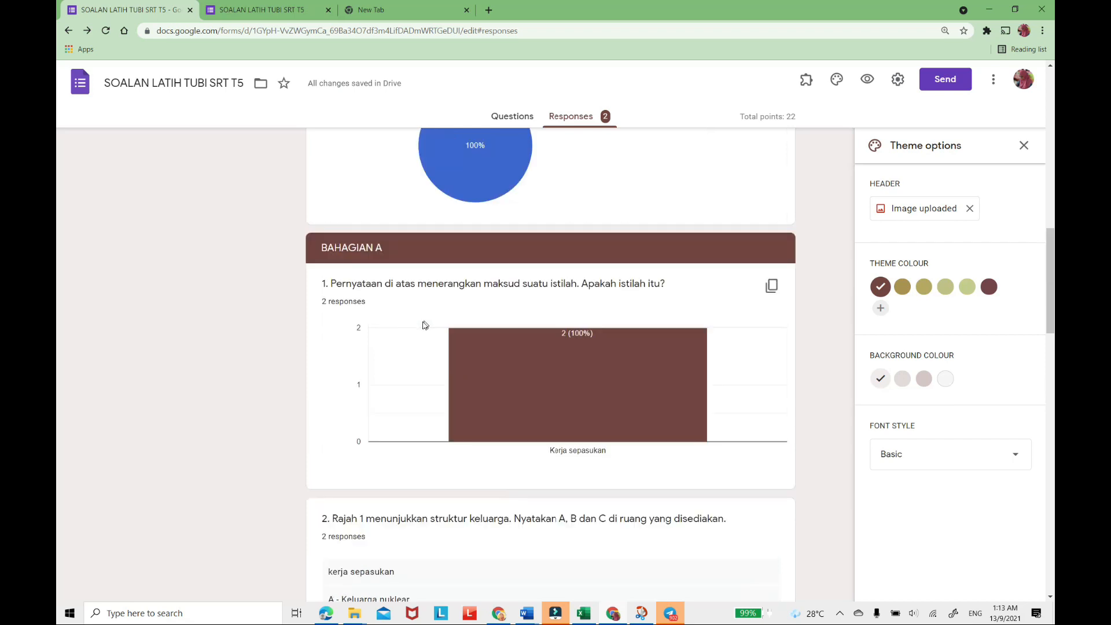
pyautogui.scroll(4, 421, 325)
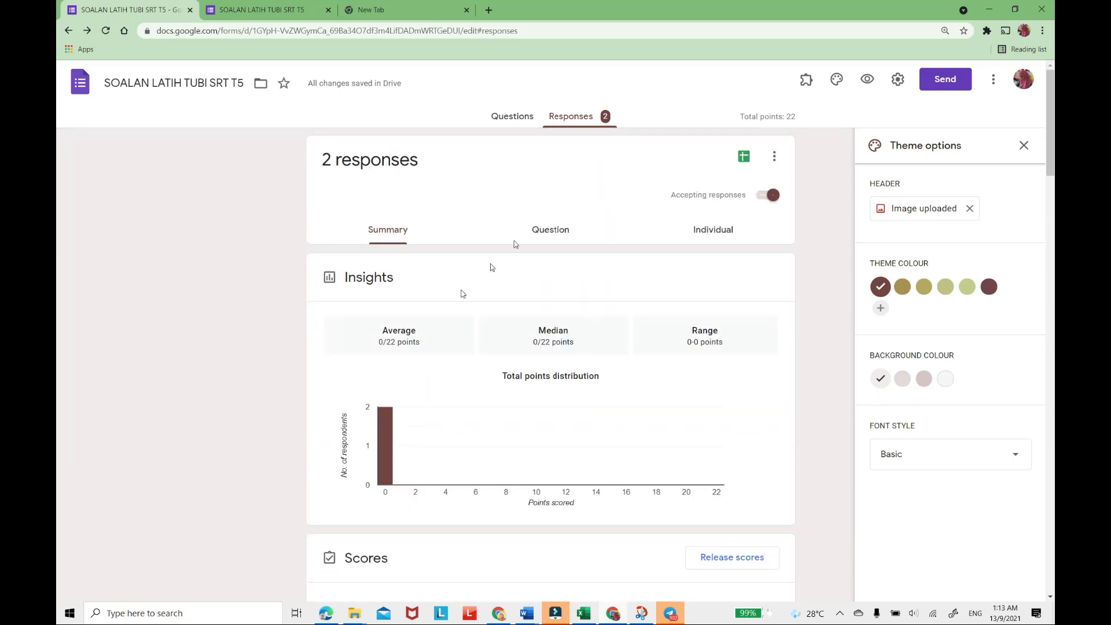
# Review the collected answers question by question, from NAMA and KELAS through question 2 on the family structure.
pyautogui.click(550, 231)
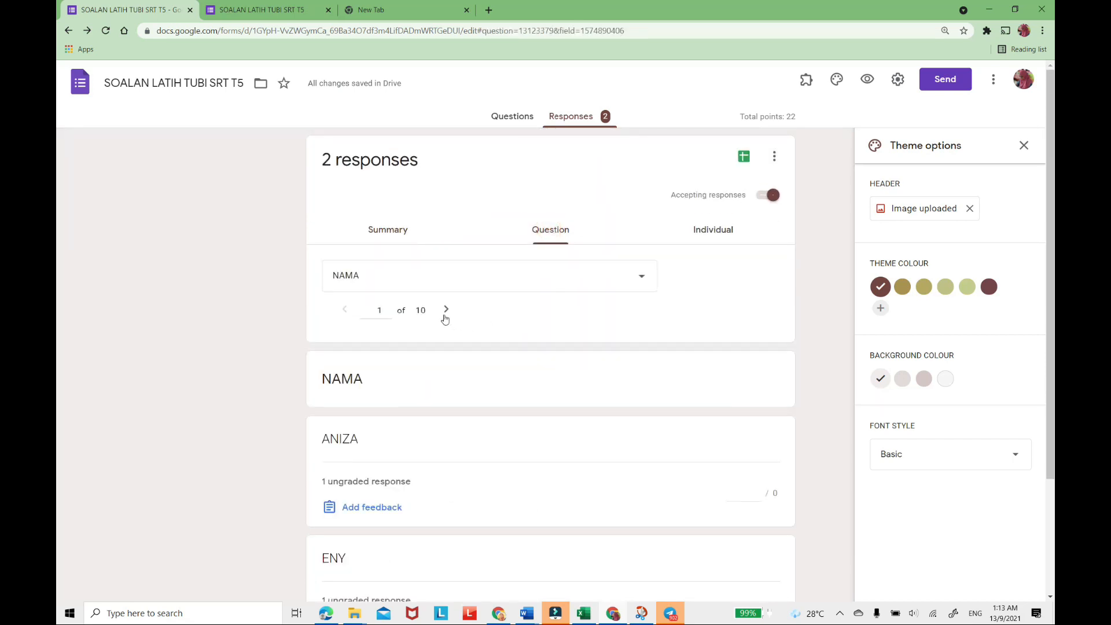
pyautogui.scroll(-3, 447, 328)
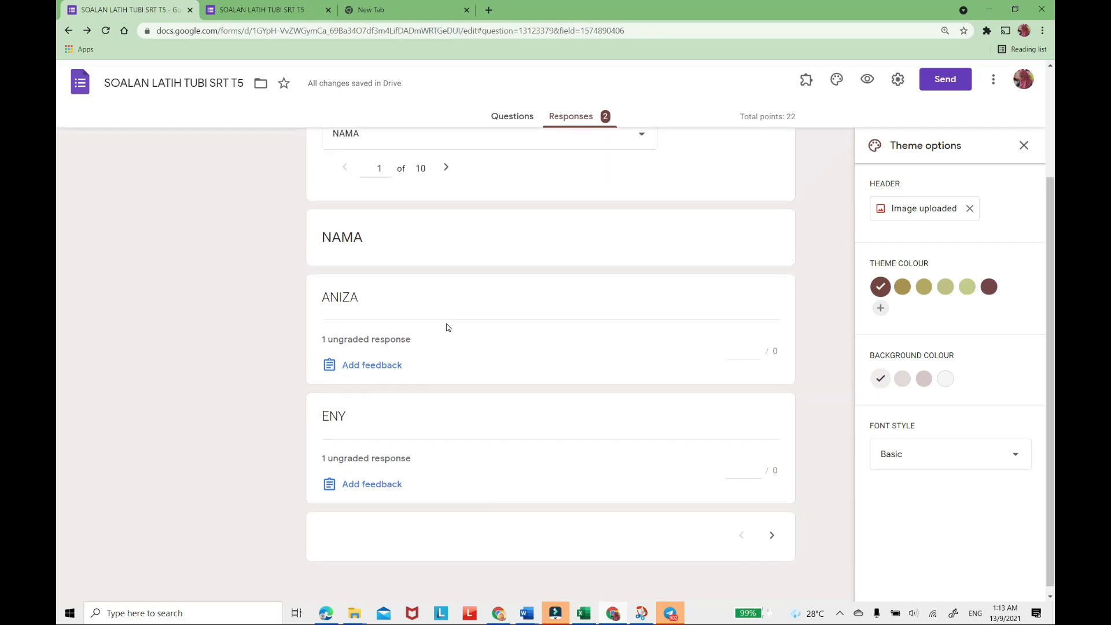
pyautogui.scroll(3, 448, 324)
pyautogui.click(446, 310)
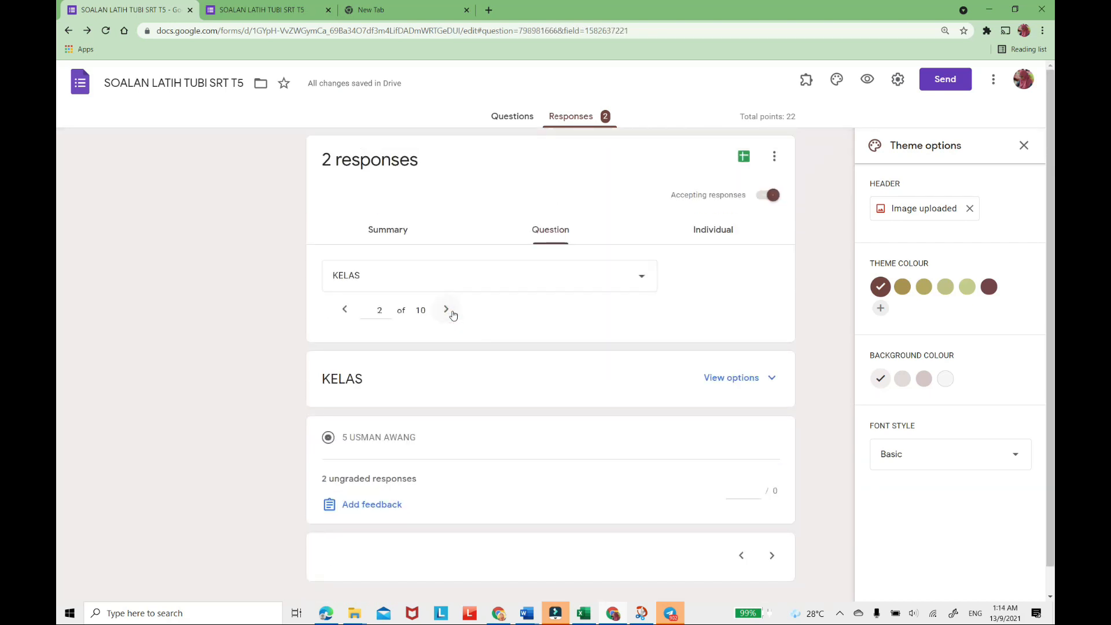
pyautogui.click(452, 315)
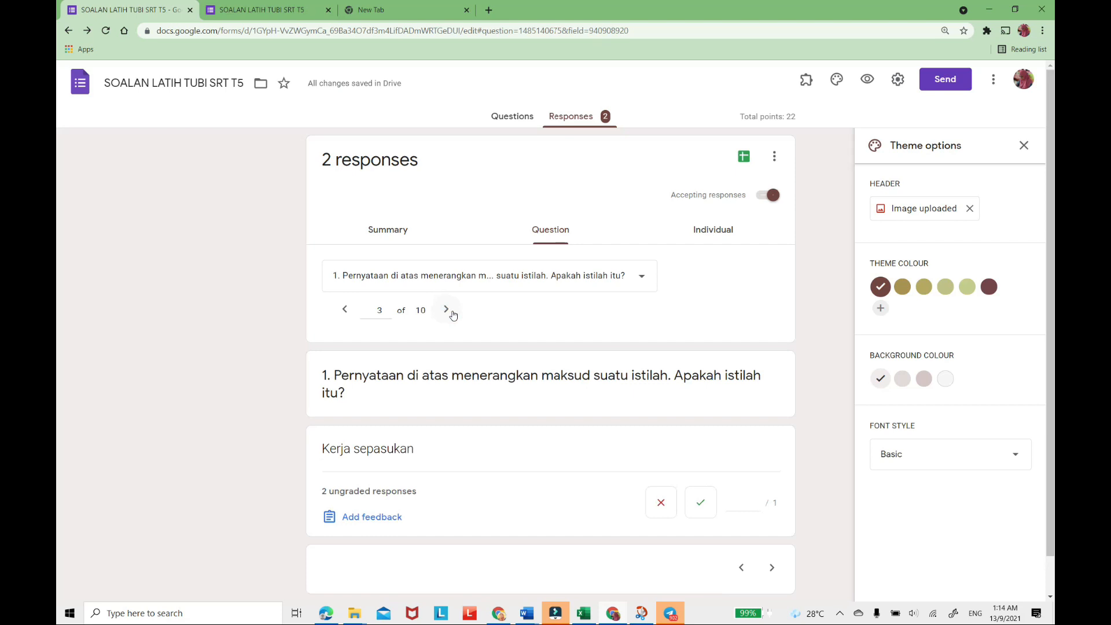
pyautogui.click(452, 315)
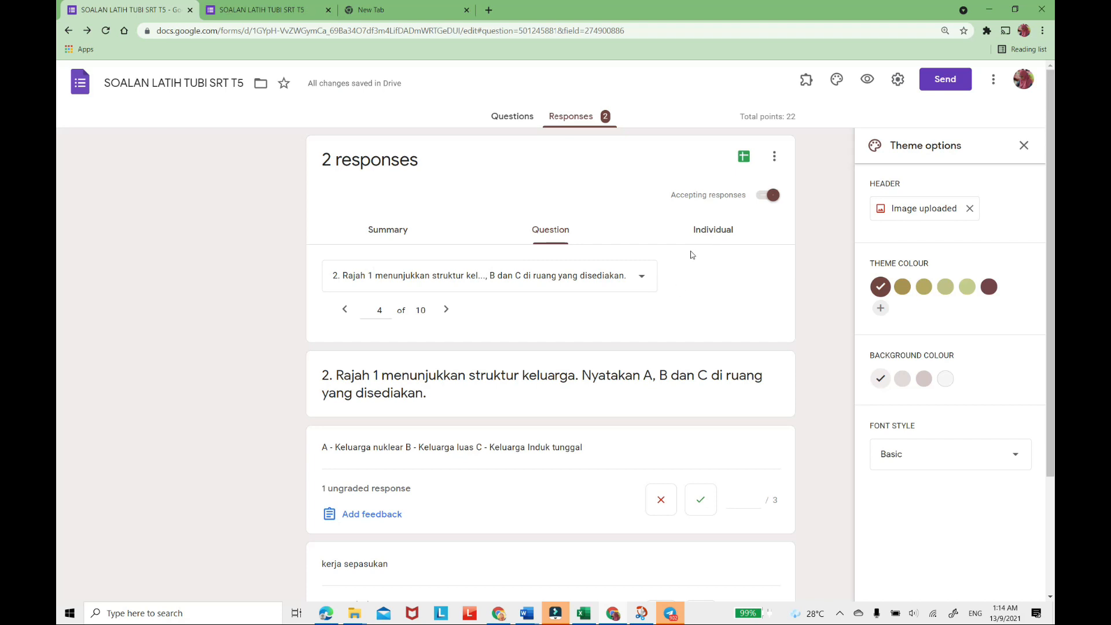
# Examine the individual responses and the respondent list, keeping the first respondent selected.
pyautogui.click(714, 233)
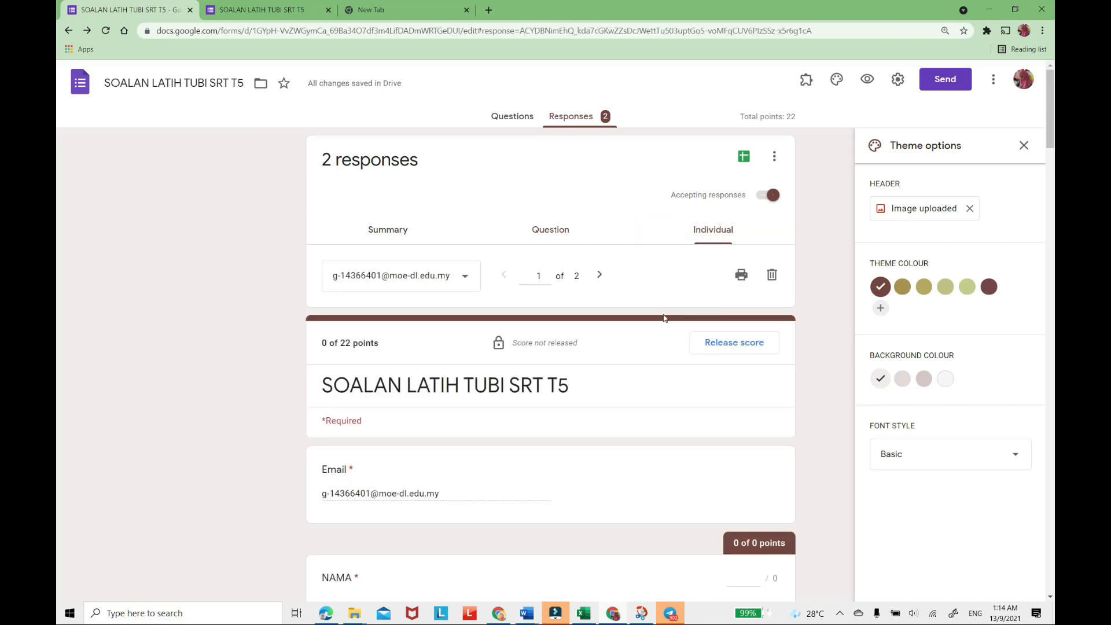
pyautogui.scroll(-3, 642, 290)
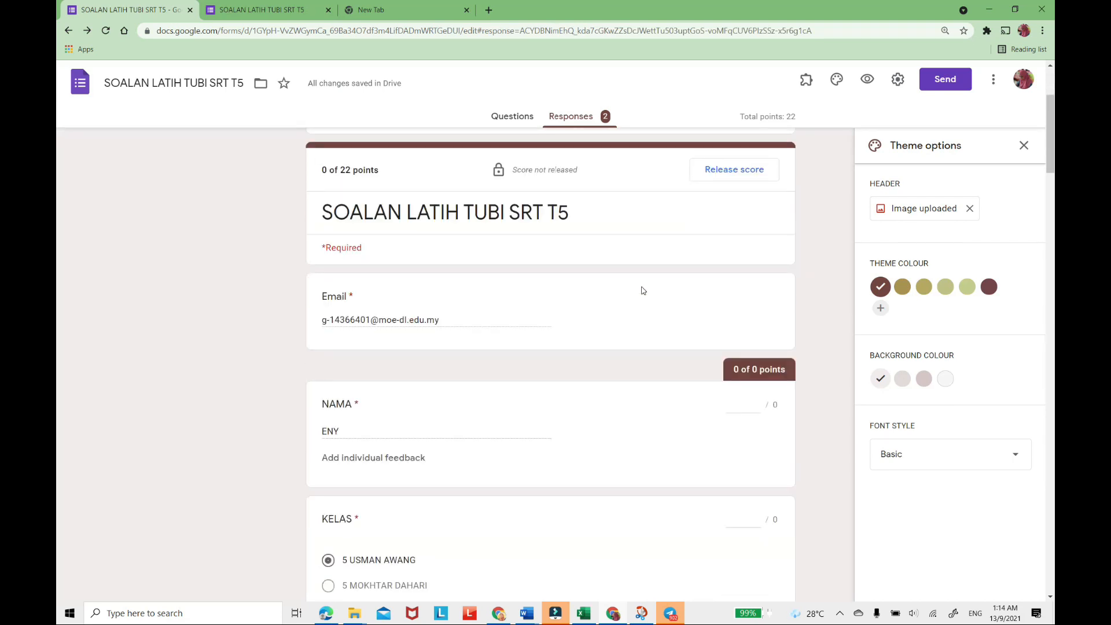
pyautogui.scroll(3, 642, 291)
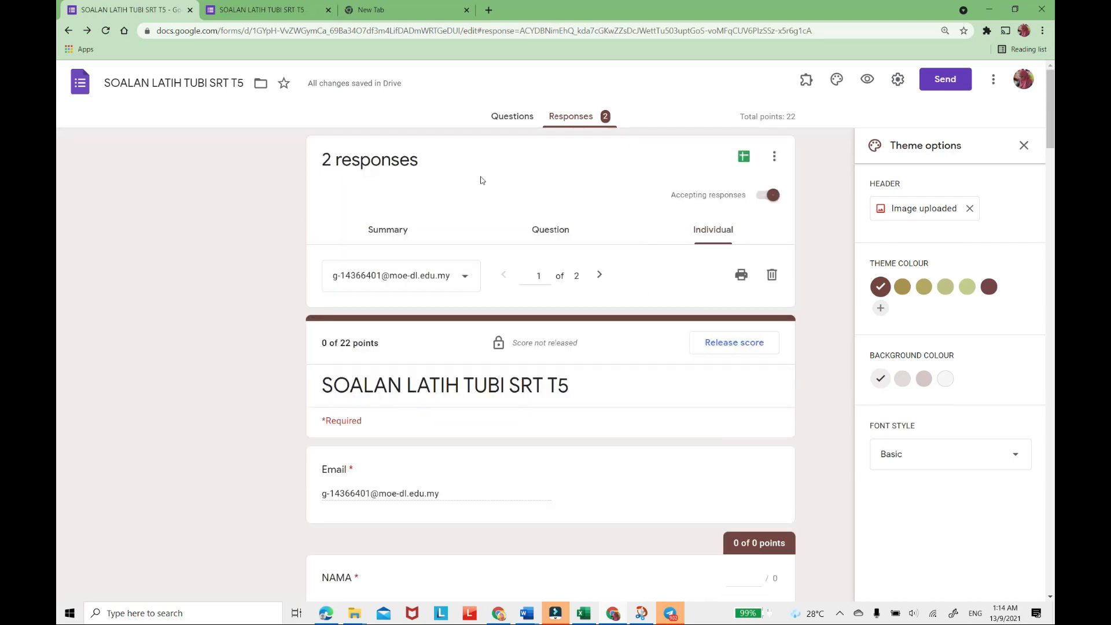
pyautogui.click(463, 280)
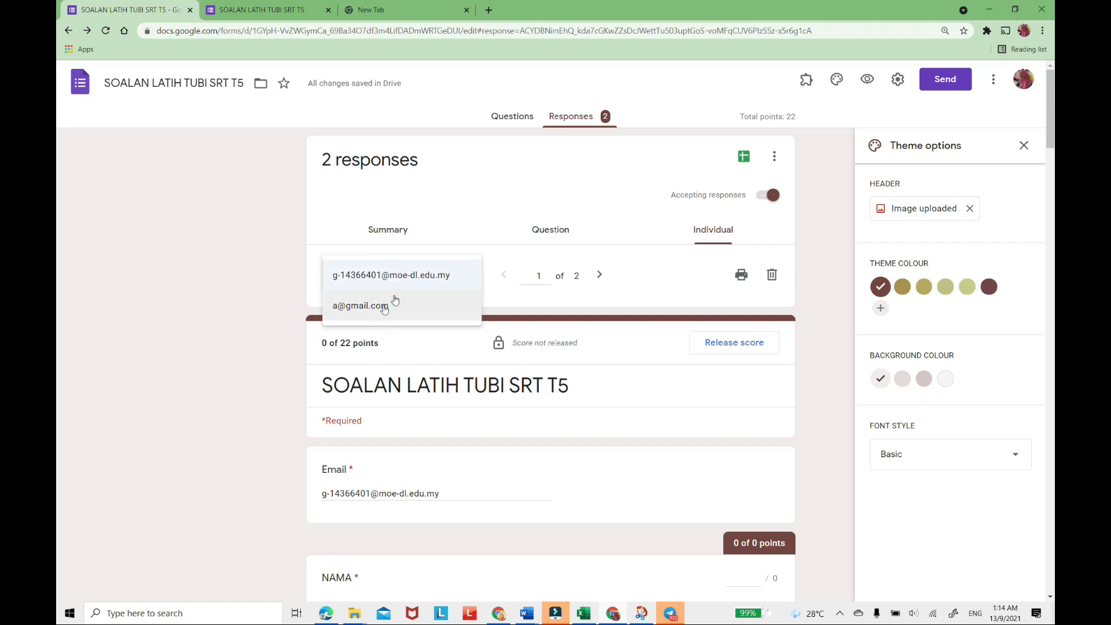
pyautogui.click(512, 302)
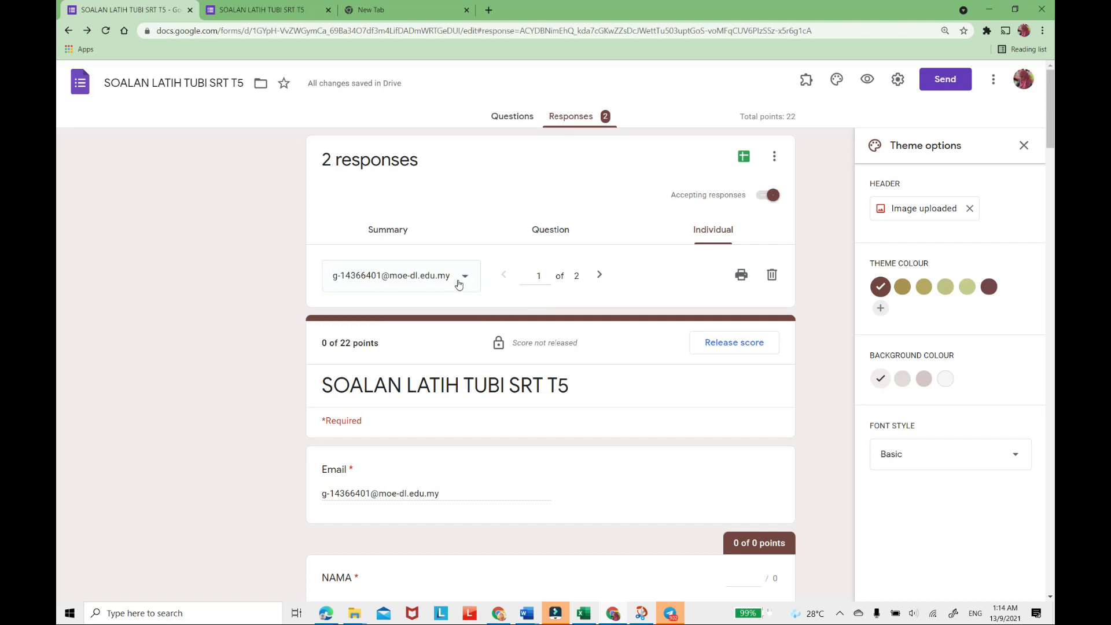
pyautogui.click(466, 279)
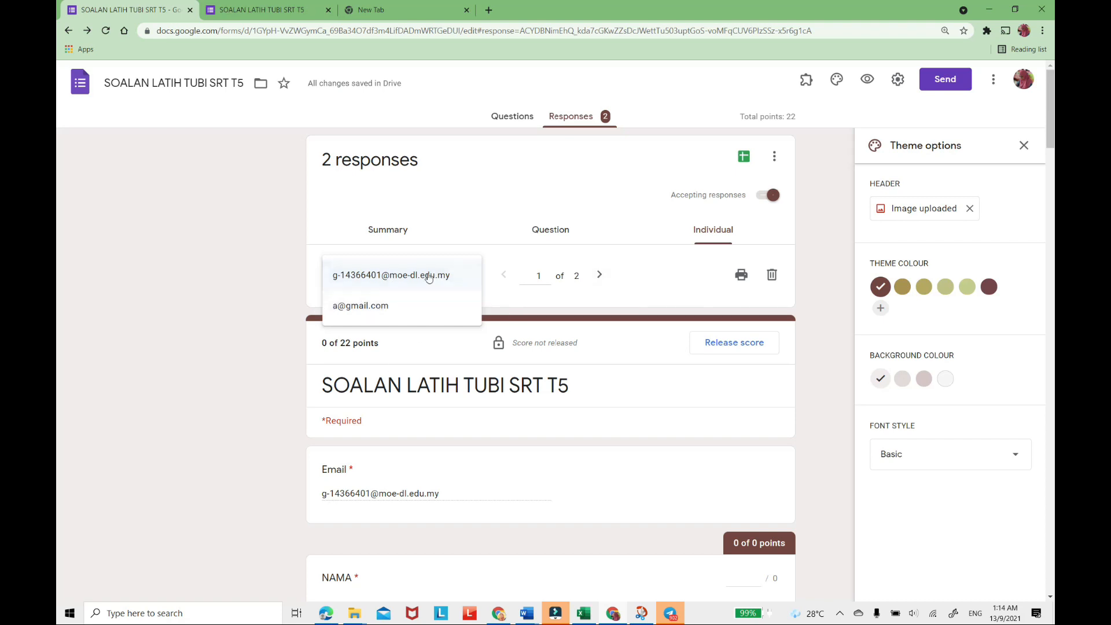
pyautogui.click(392, 277)
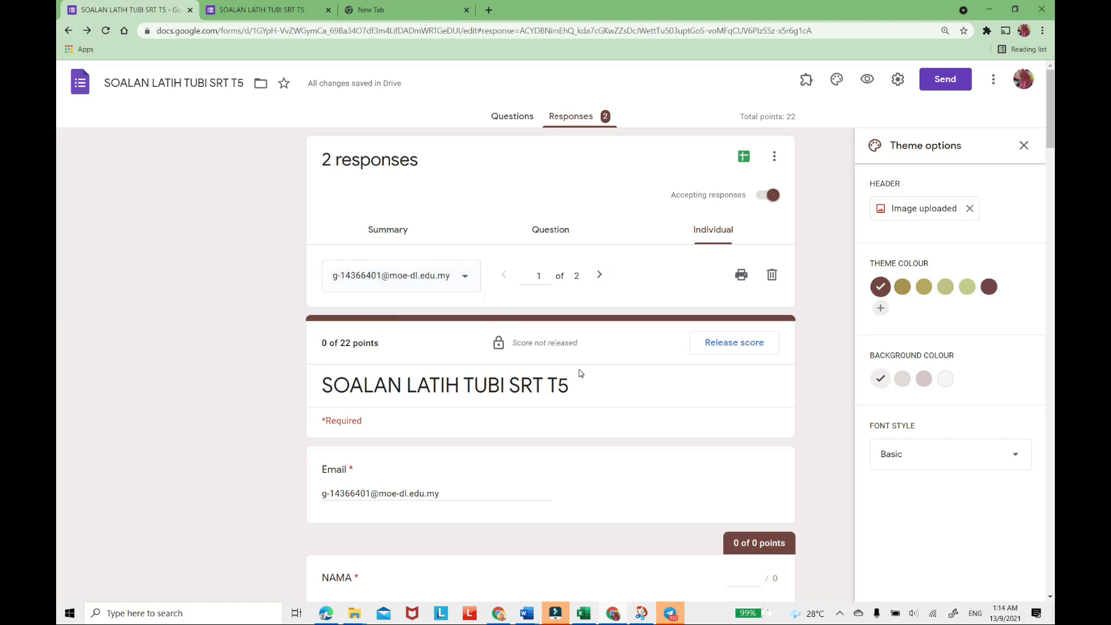
# Examine the first respondent's details, total score and answers to questions 1 and 2 in BAHAGIAN A.
pyautogui.scroll(-5, 581, 373)
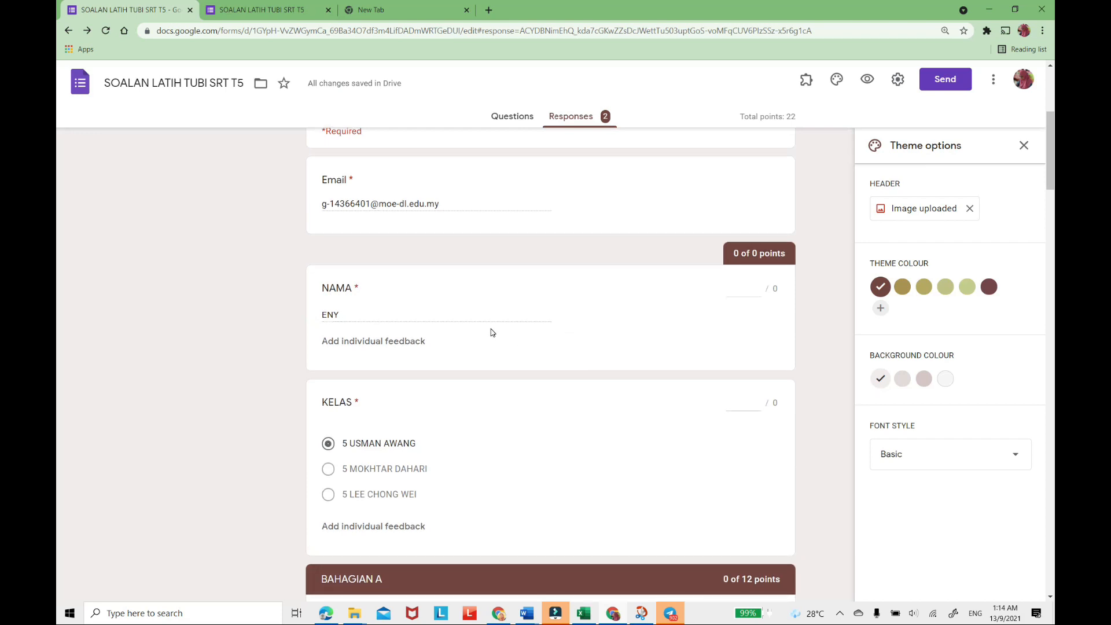
pyautogui.scroll(-9, 491, 328)
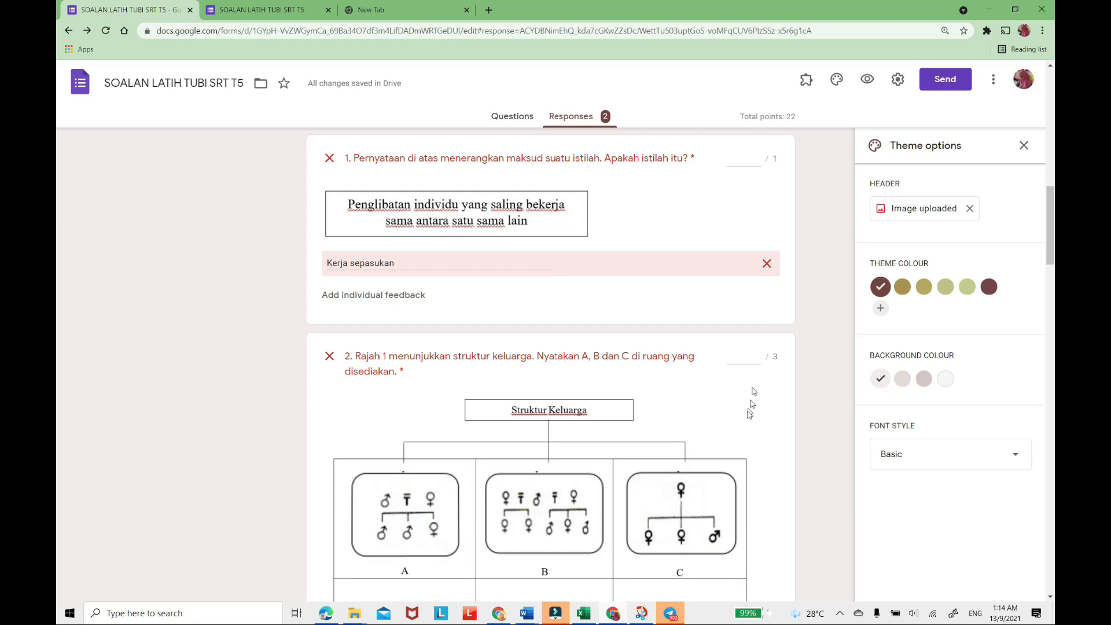
pyautogui.scroll(1, 720, 214)
pyautogui.scroll(9, 720, 214)
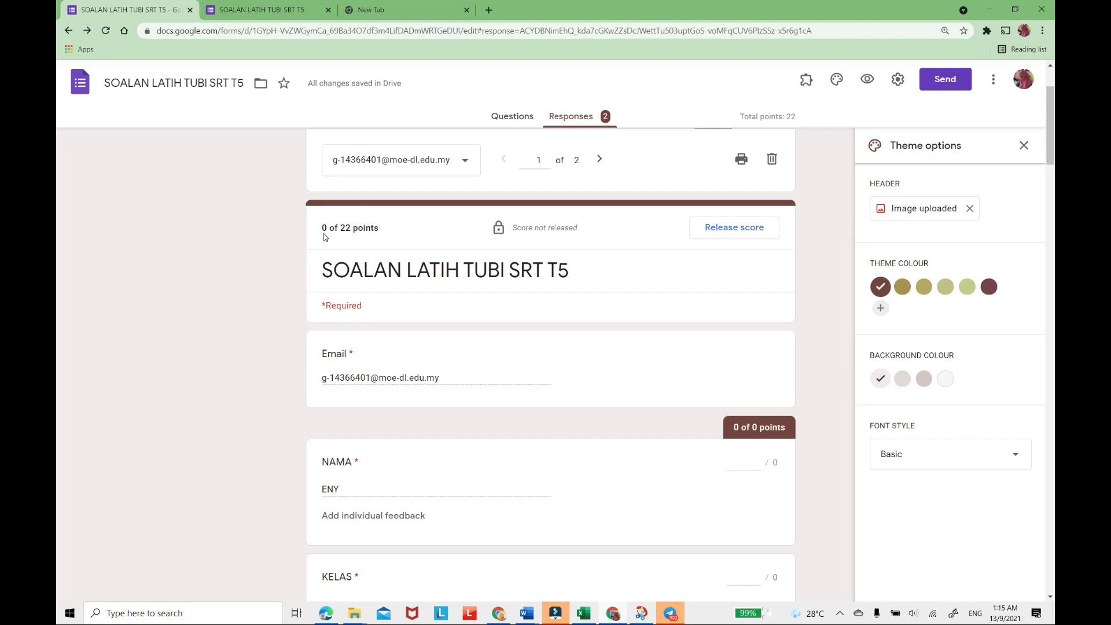
pyautogui.scroll(-10, 324, 233)
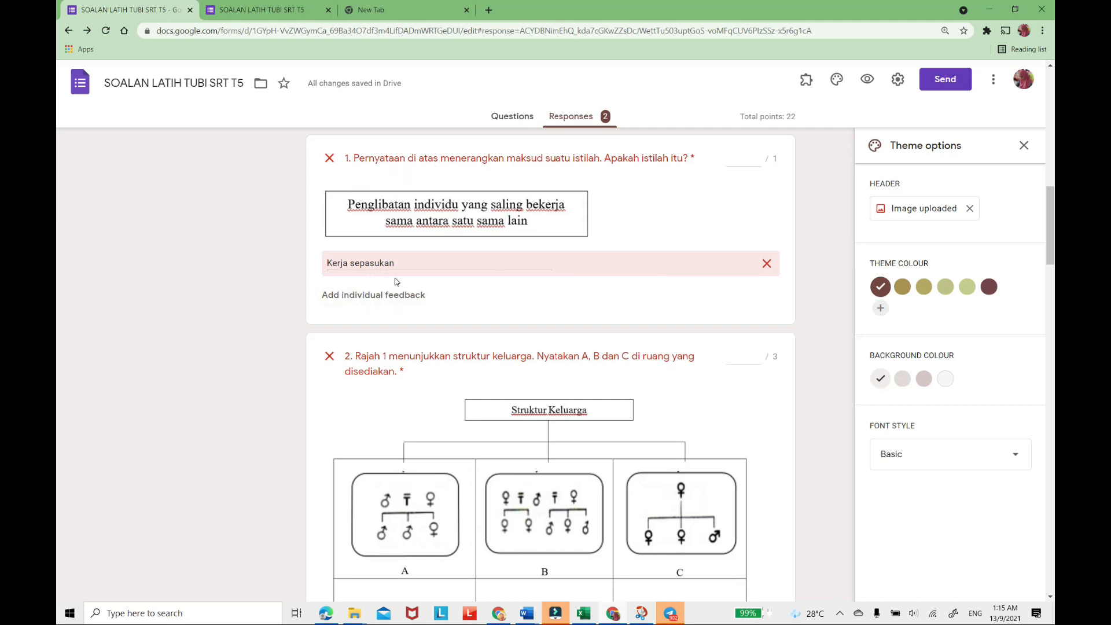
# Award 1 point to the first respondent's answer to question 1 and check the total score.
pyautogui.scroll(1, 397, 282)
pyautogui.click(755, 218)
pyautogui.click(758, 213)
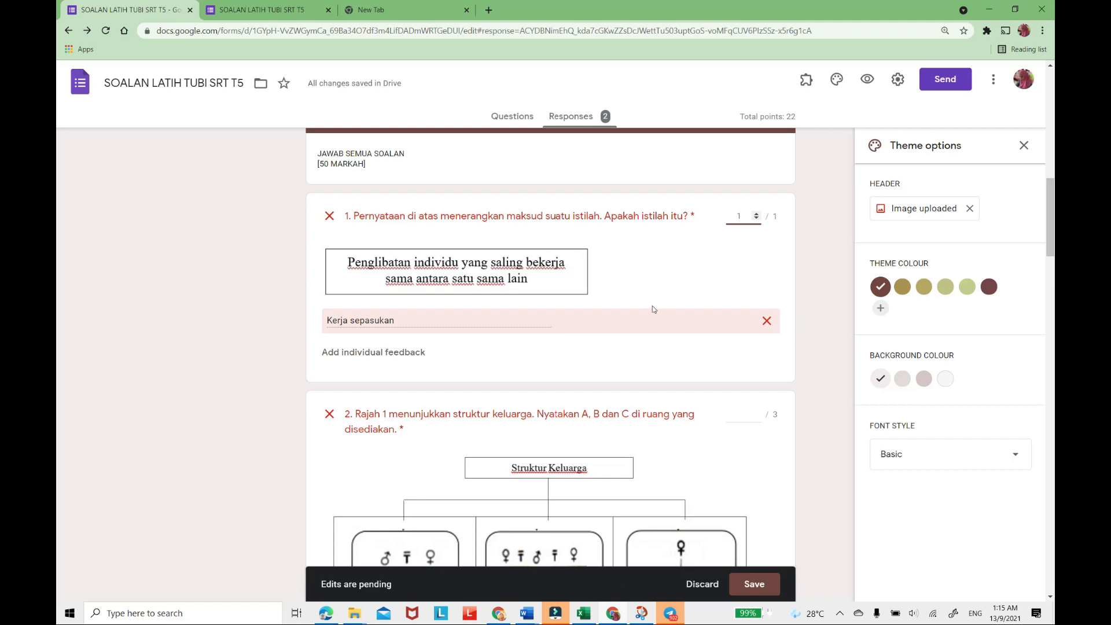
pyautogui.scroll(-4, 671, 373)
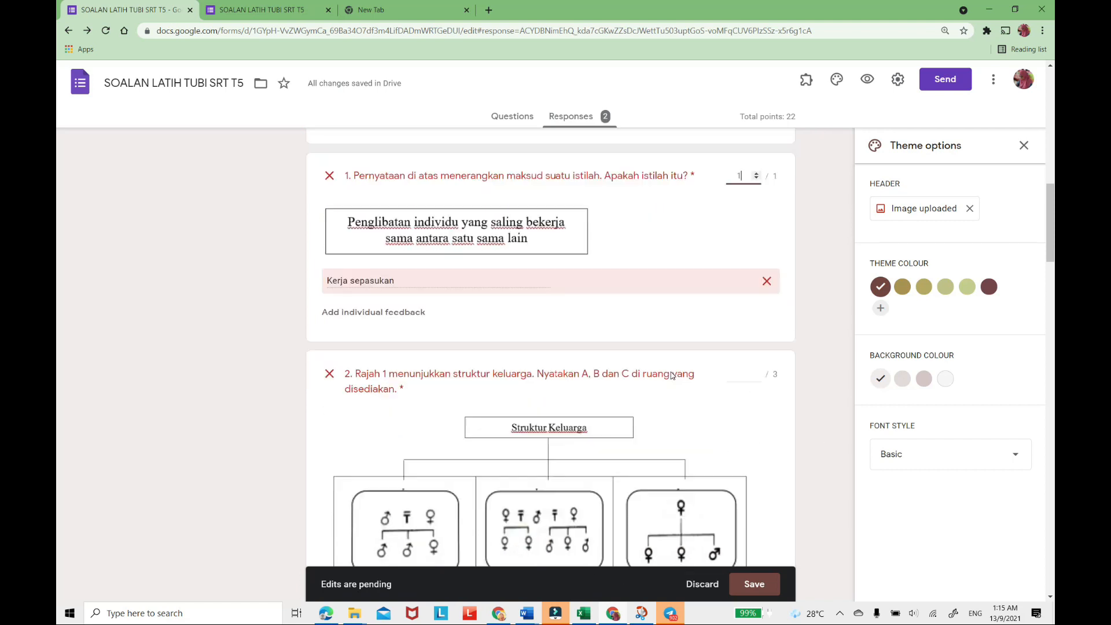
pyautogui.scroll(4, 671, 372)
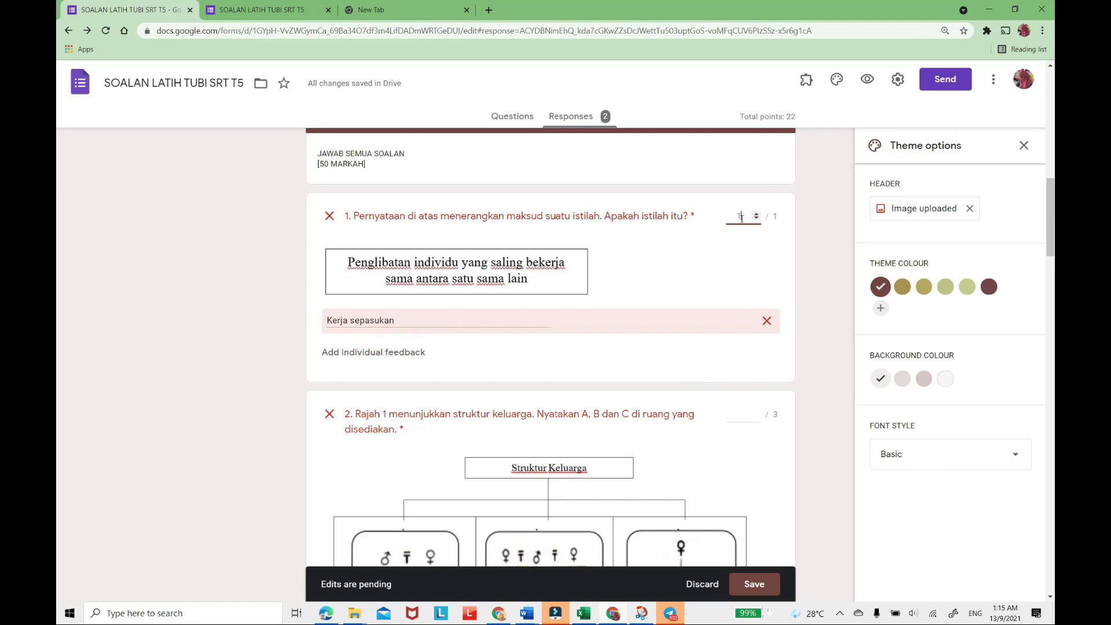
pyautogui.scroll(6, 694, 237)
pyautogui.scroll(3, 405, 248)
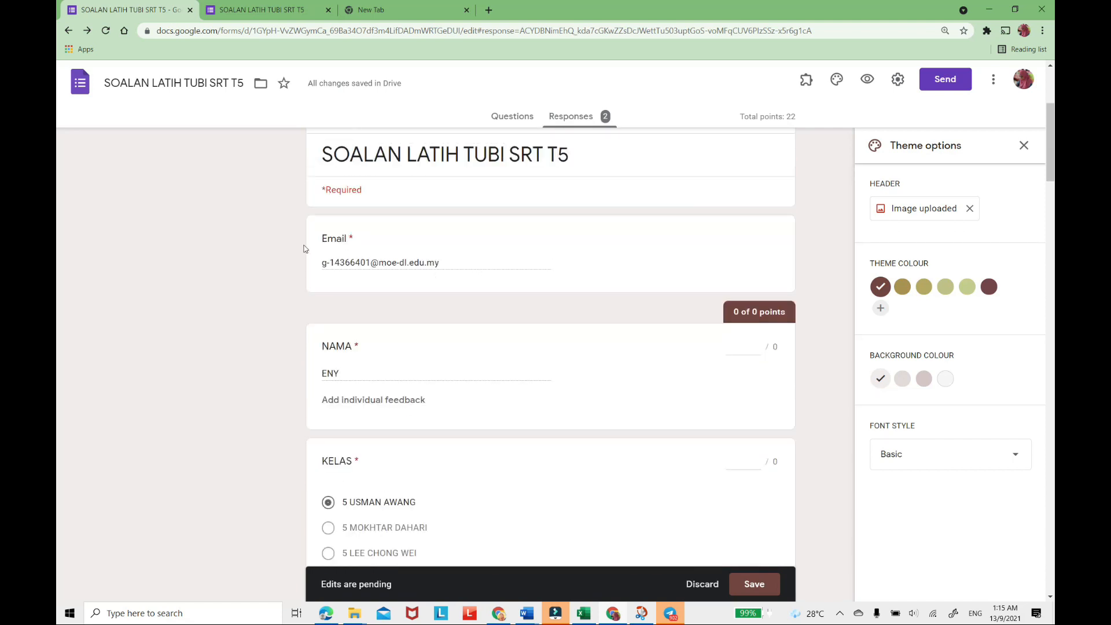
pyautogui.scroll(3, 336, 235)
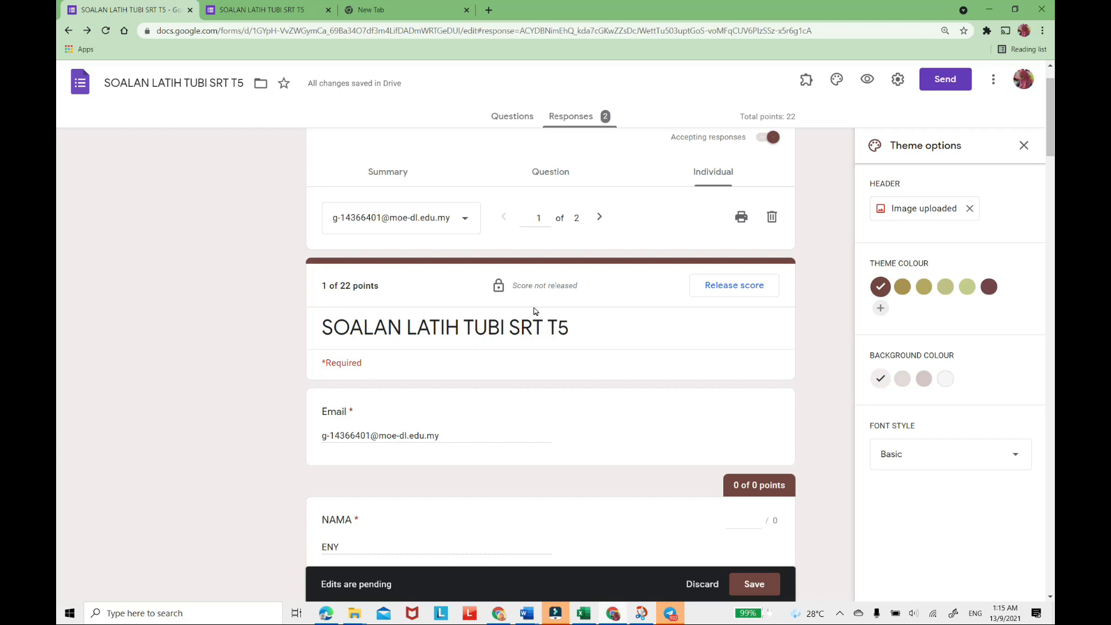
# Award points to the answer on two effects of insufficient nutrient intake under question 3, leaving question 2 ungraded.
pyautogui.scroll(-15, 535, 311)
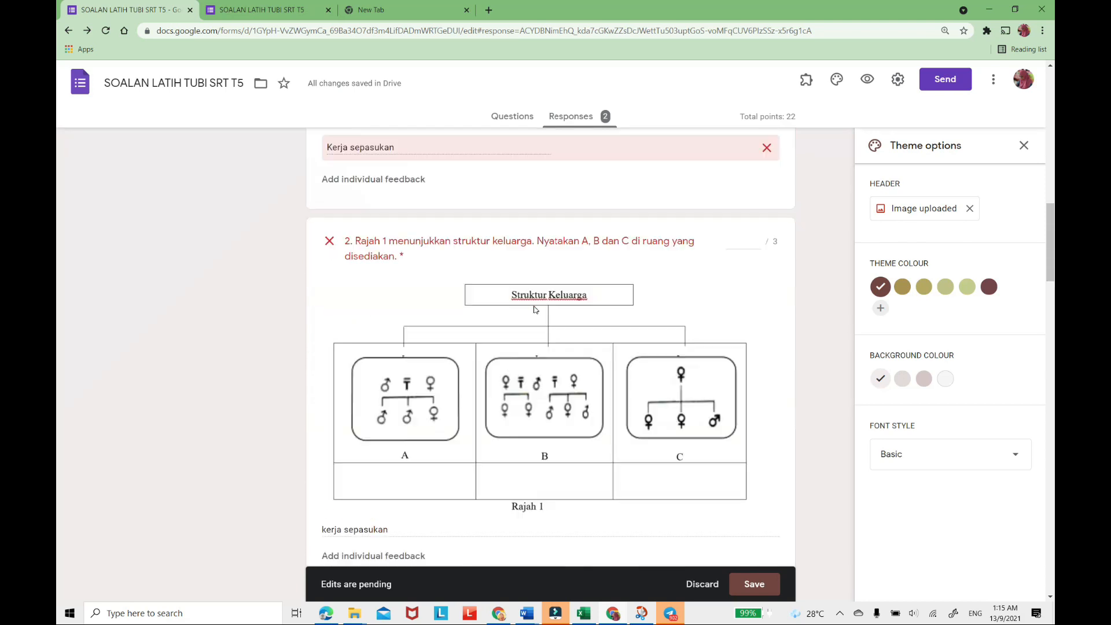
pyautogui.scroll(-5, 395, 365)
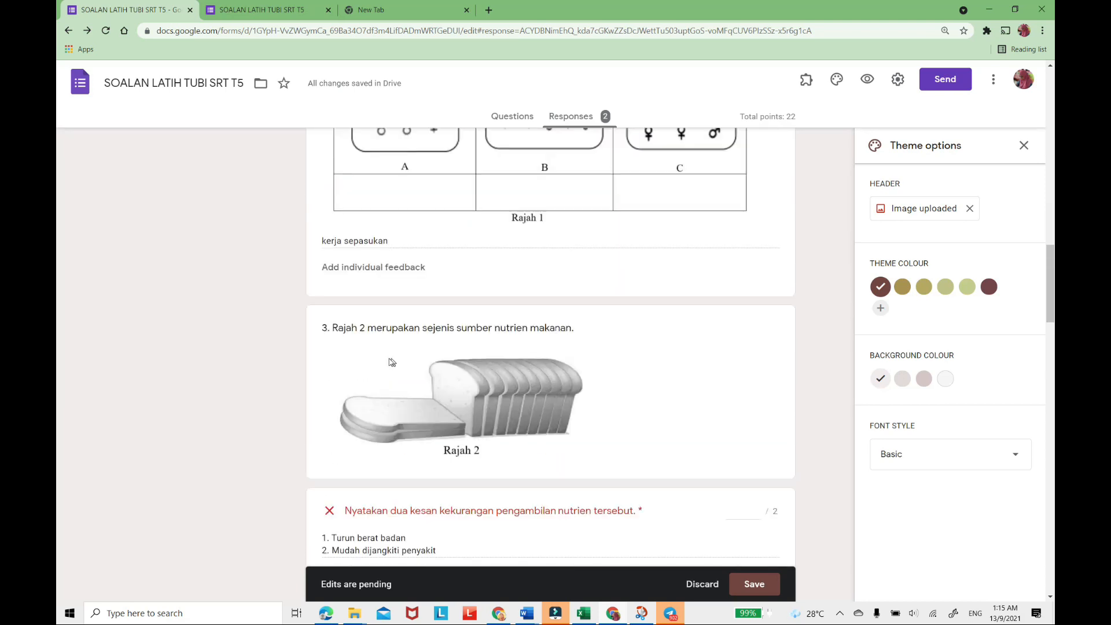
pyautogui.scroll(2, 368, 278)
pyautogui.scroll(-1, 663, 292)
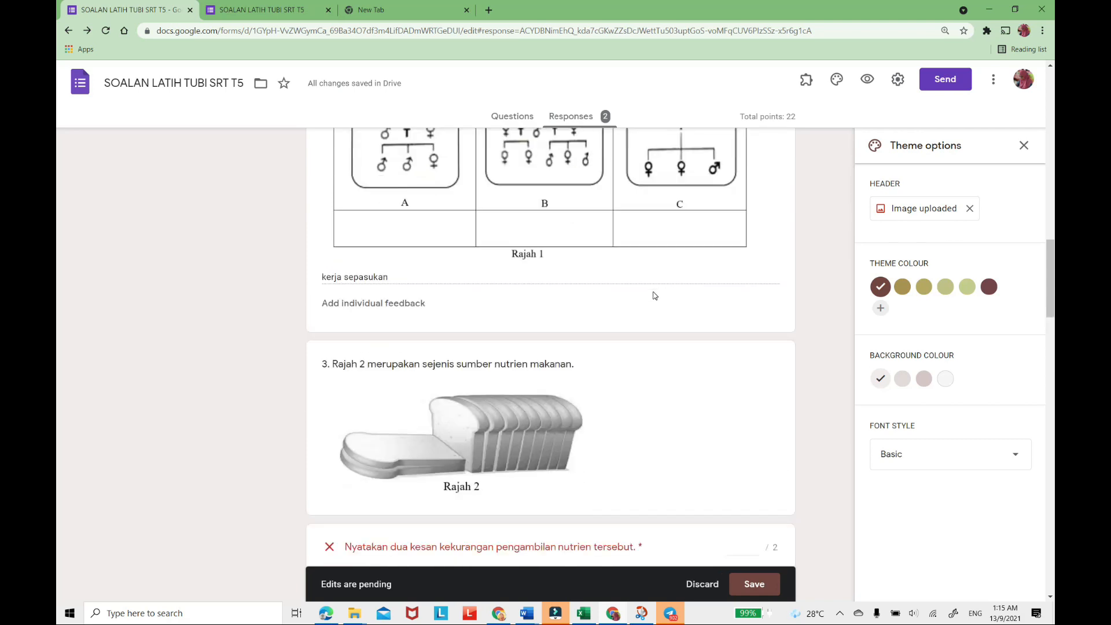
pyautogui.scroll(-4, 654, 296)
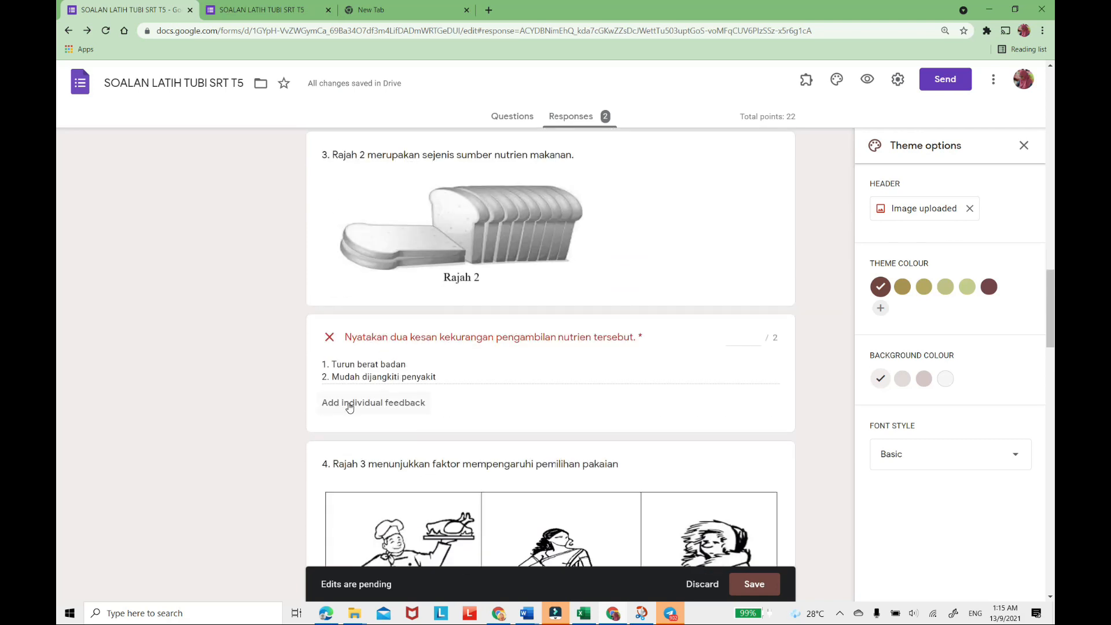
pyautogui.click(757, 335)
# Award 3 points each to the clothing selection factors answer under question 4 and the enzyme answer in question 5.
pyautogui.scroll(-6, 624, 379)
pyautogui.scroll(-5, 402, 458)
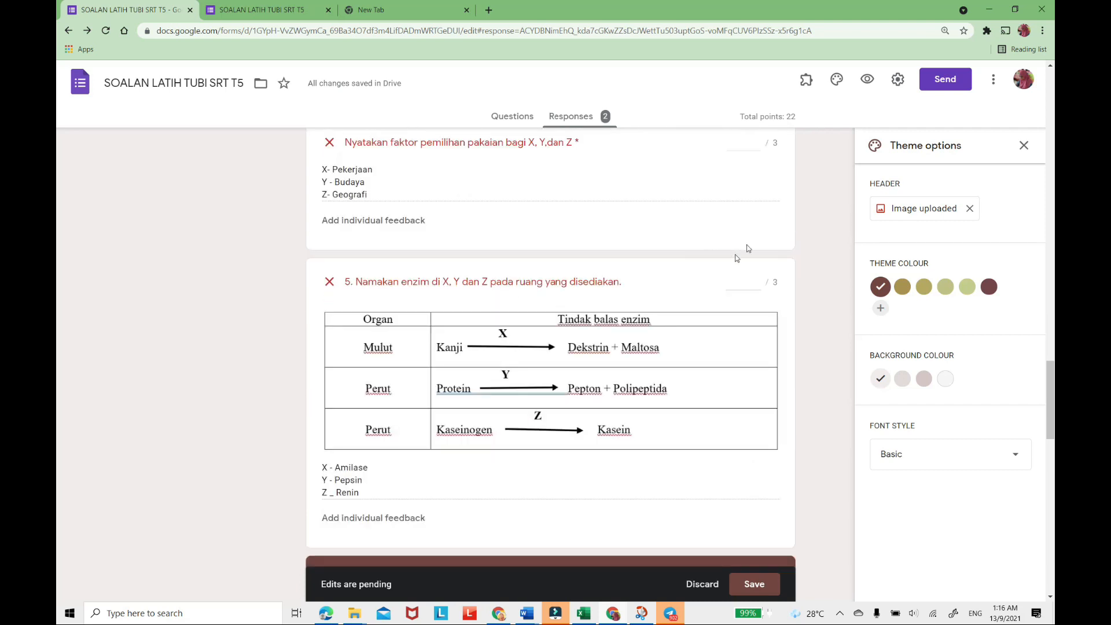
pyautogui.scroll(1, 752, 188)
pyautogui.click(756, 198)
pyautogui.click(757, 198)
pyautogui.scroll(-4, 497, 396)
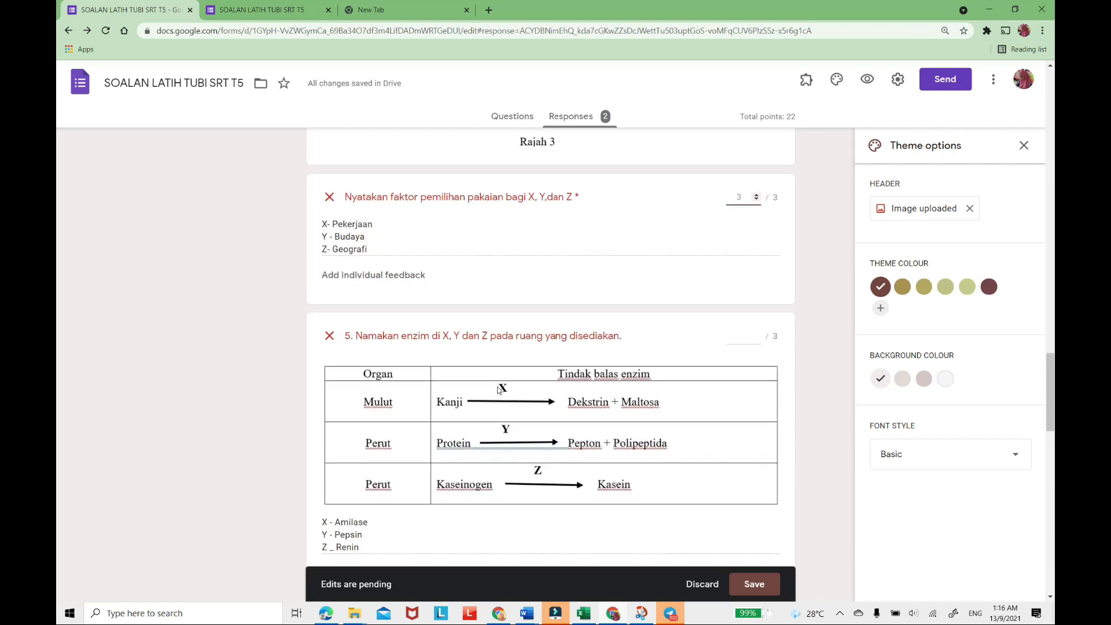
pyautogui.scroll(3, 443, 411)
pyautogui.click(751, 282)
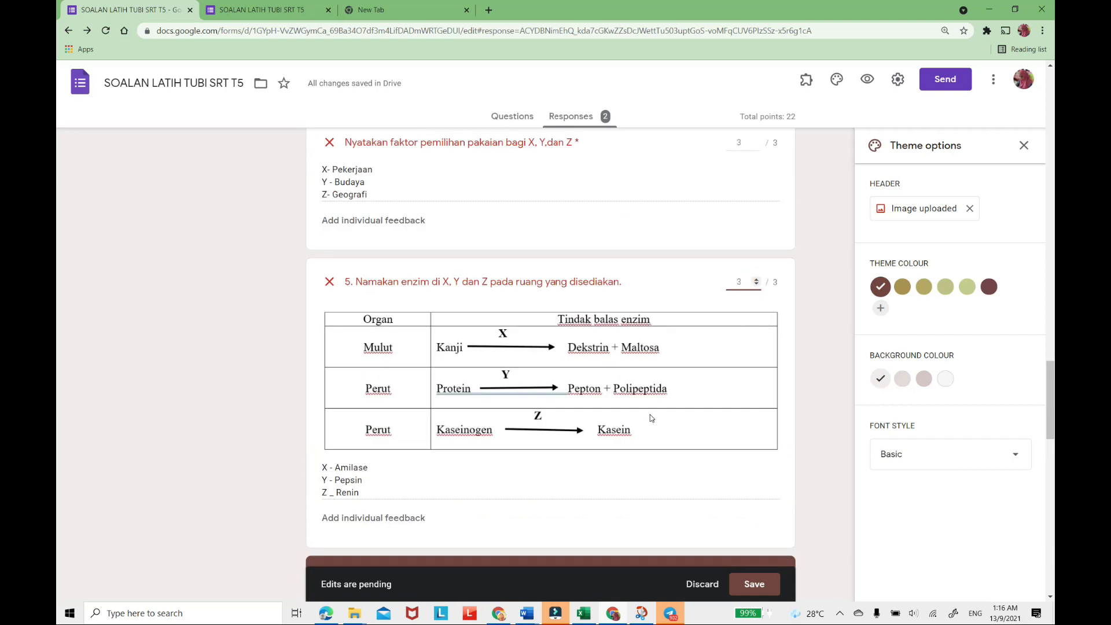
# Award 3 points to the answer to (a)(i) listing three factors that influence the family members' roles.
pyautogui.scroll(-6, 651, 415)
pyautogui.scroll(-5, 640, 401)
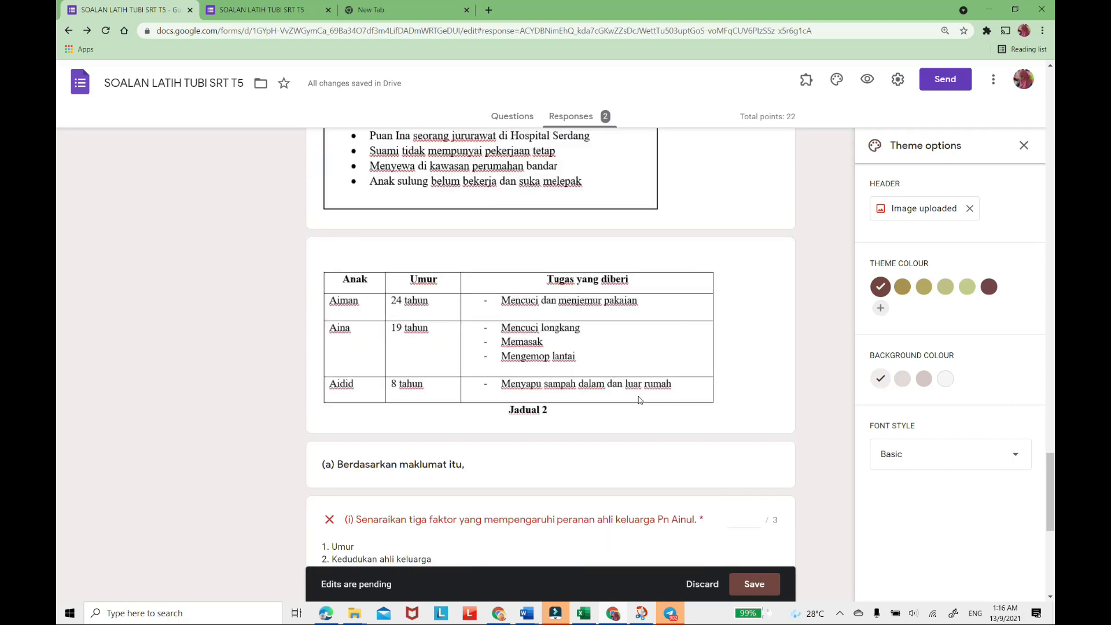
pyautogui.scroll(-4, 639, 399)
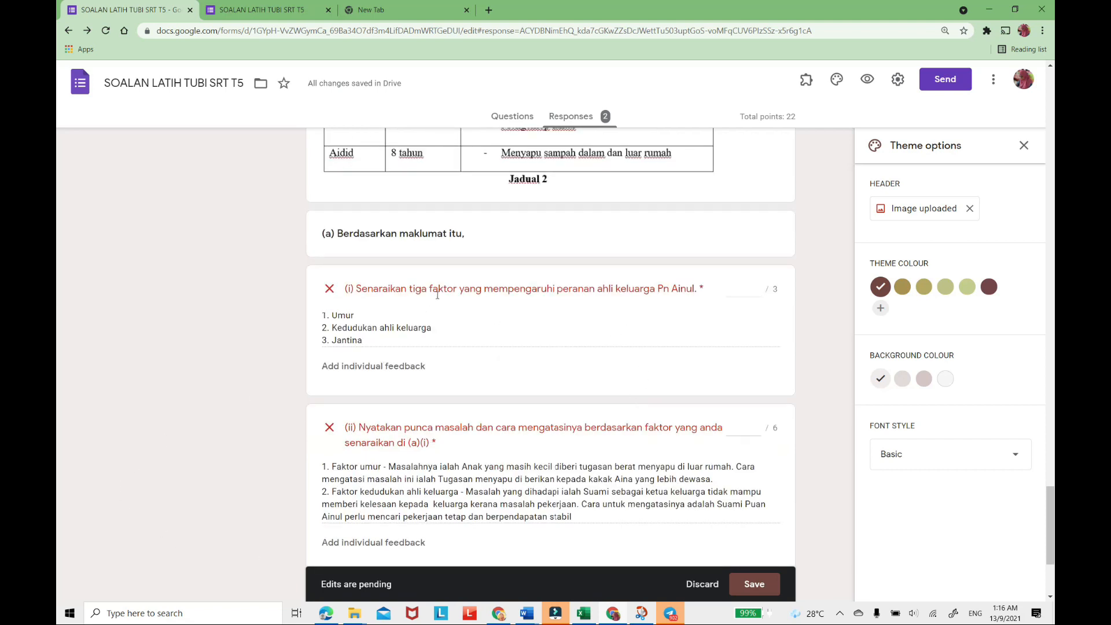
pyautogui.click(756, 289)
pyautogui.write('3')
# Award points to the answers to (a)(ii) and (b), and save the grading of this response.
pyautogui.scroll(-3, 556, 434)
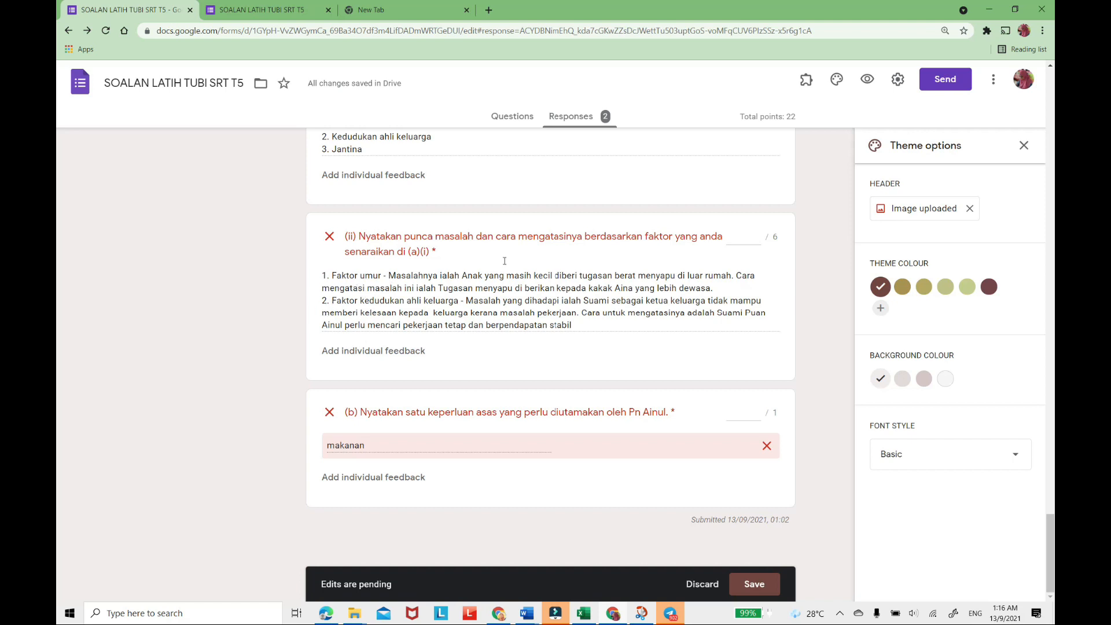
pyautogui.click(759, 235)
pyautogui.click(759, 234)
pyautogui.click(756, 412)
pyautogui.click(756, 412)
pyautogui.click(754, 584)
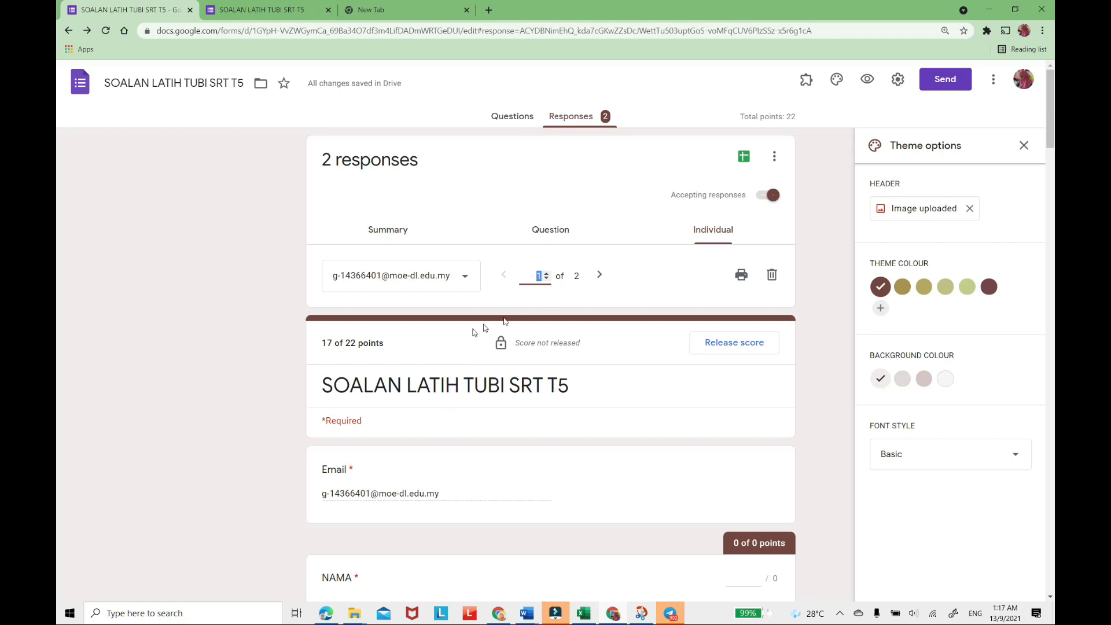
# Check the respondent list and the per-question view of question 2, and return to the first respondent's individual response.
pyautogui.click(462, 277)
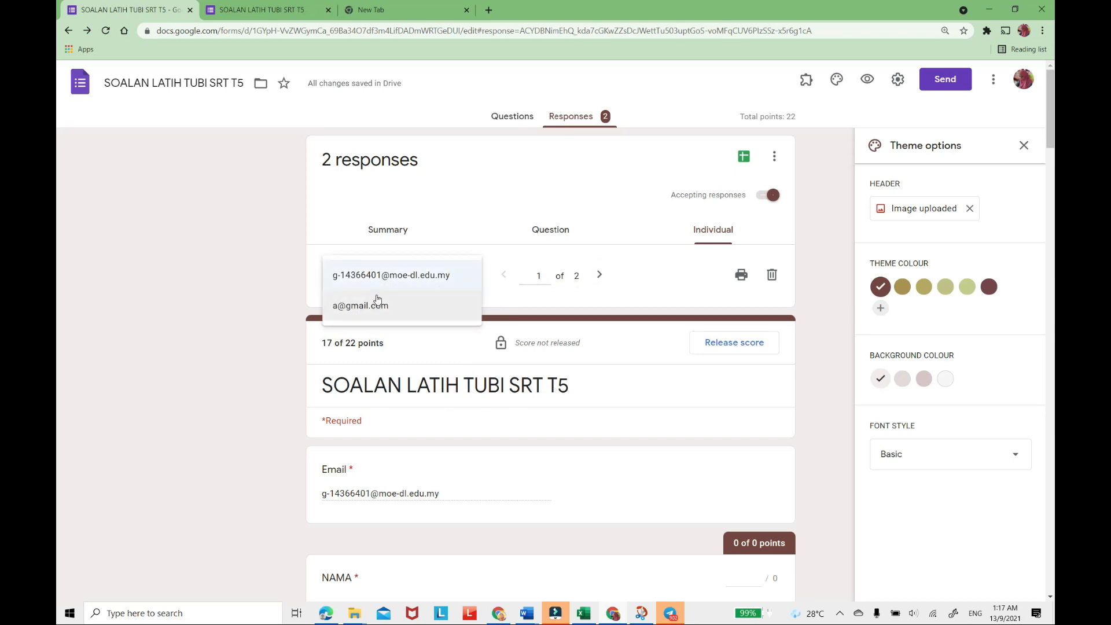
pyautogui.click(484, 238)
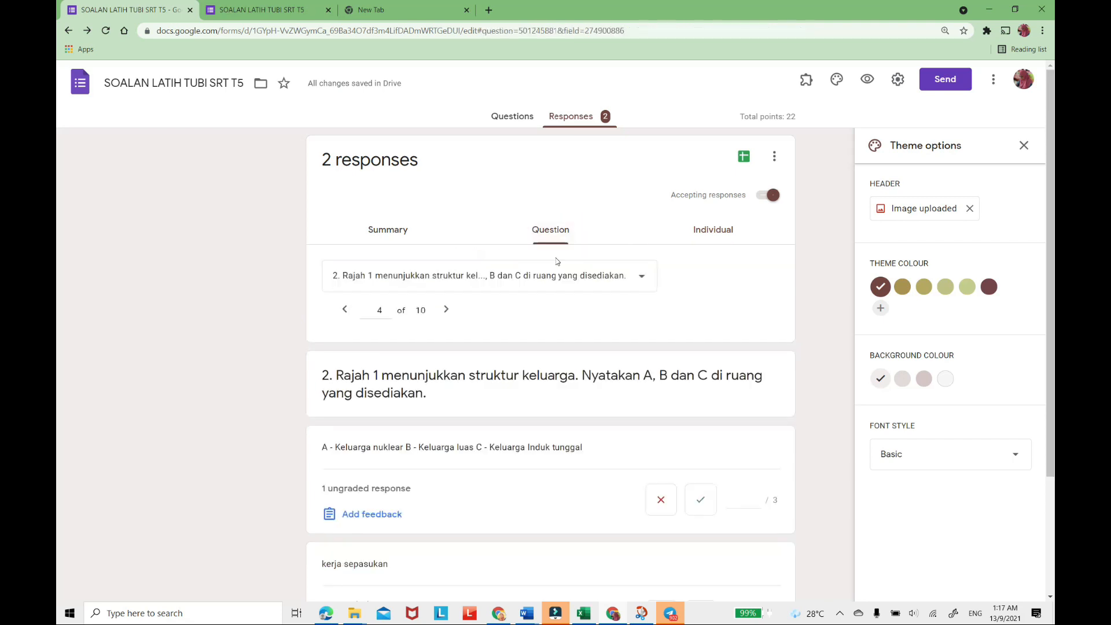
pyautogui.click(695, 228)
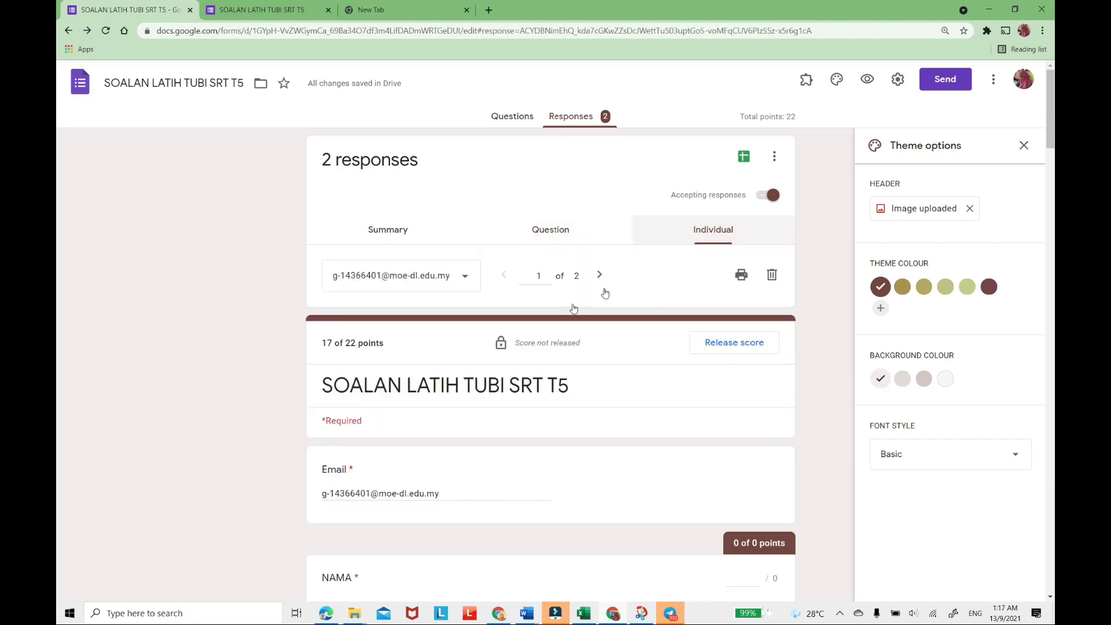
# Open the second respondent's individual response and award 1 point to the answer to question 1.
pyautogui.click(599, 276)
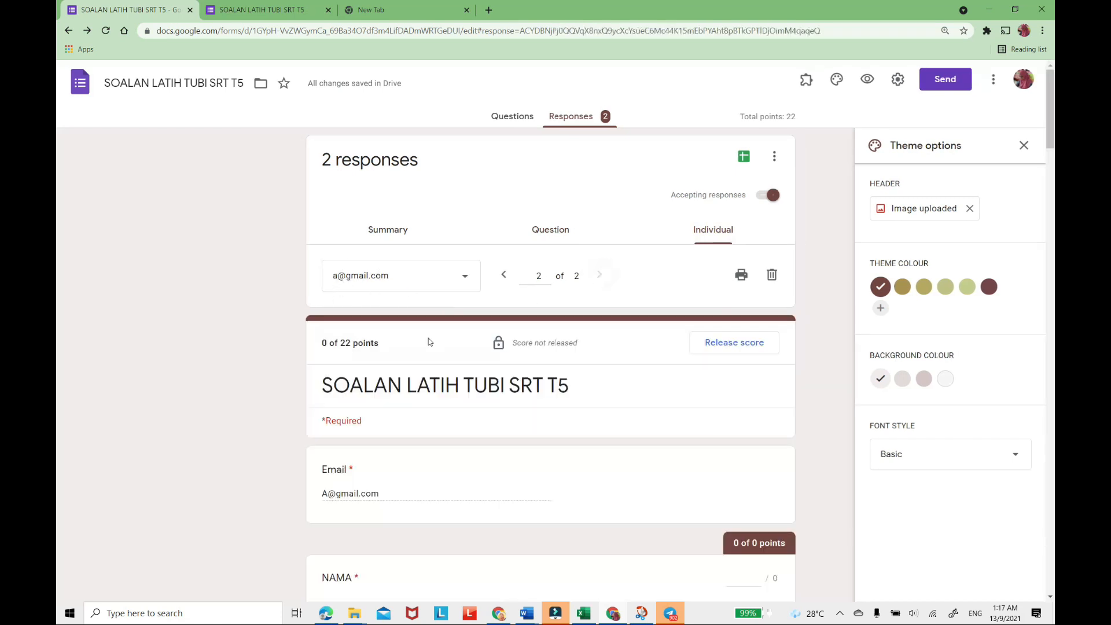
pyautogui.scroll(-10, 548, 342)
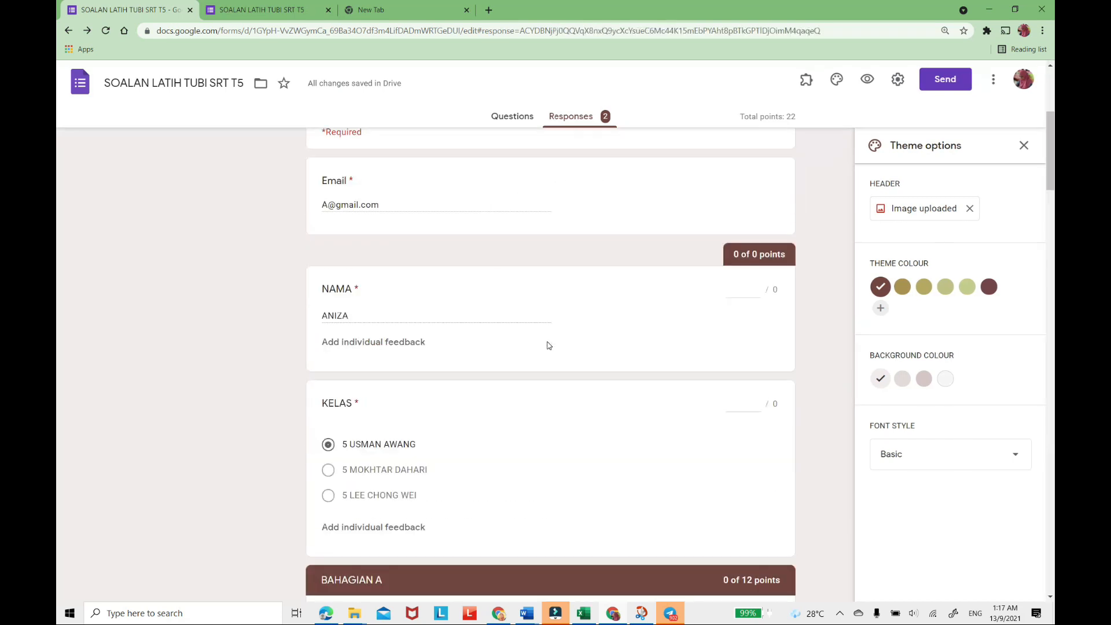
pyautogui.scroll(-2, 548, 346)
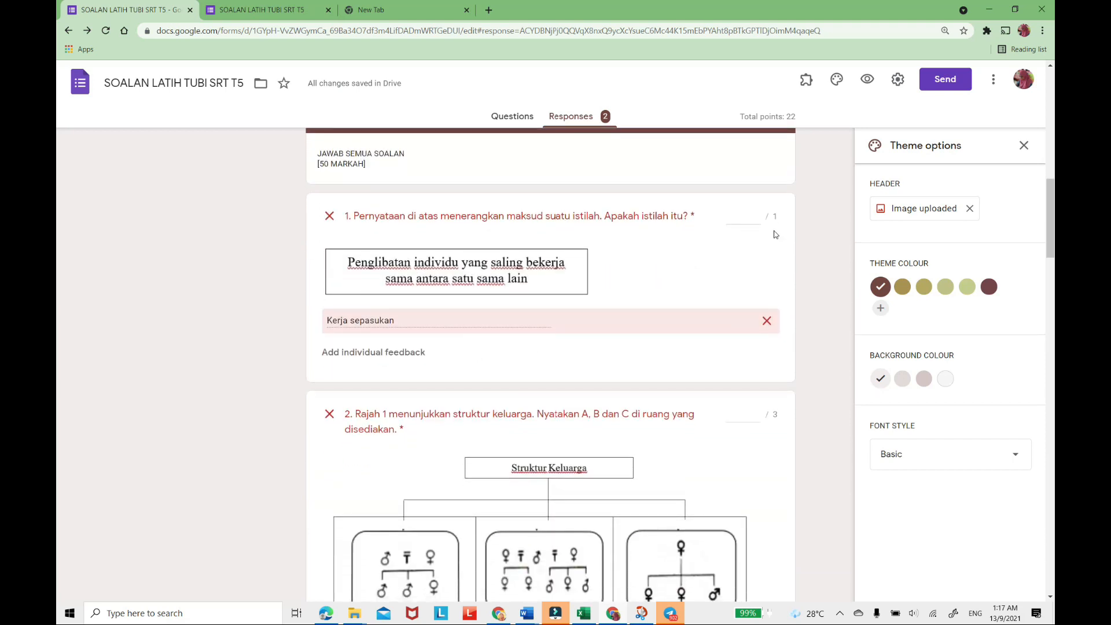
pyautogui.click(758, 216)
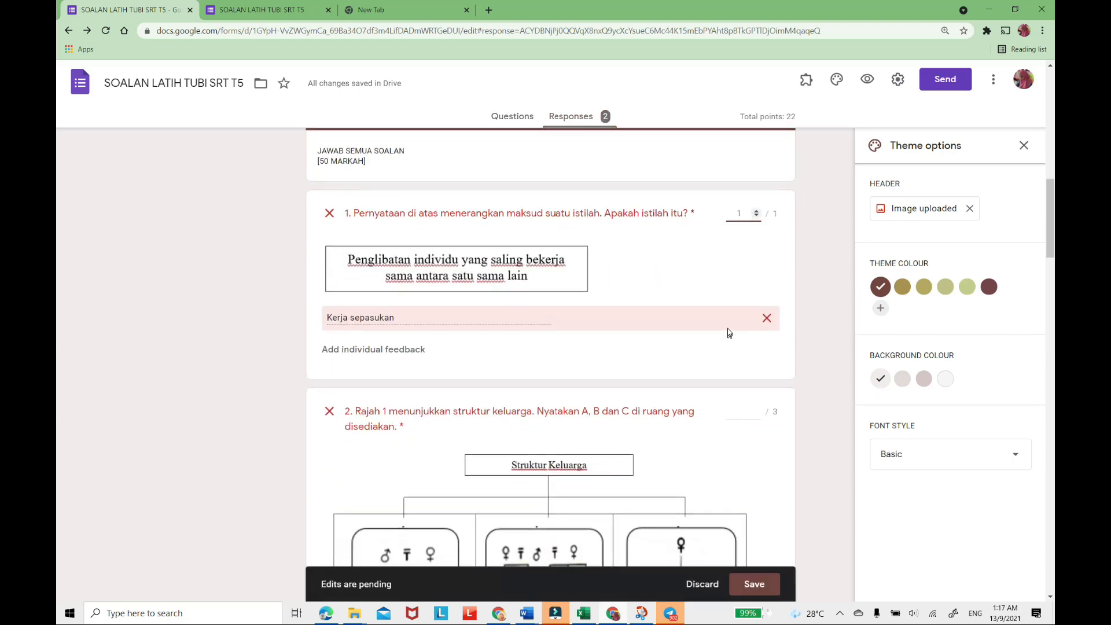
# Award 3 points to the family structure answer in question 2 and 1 point to the nutrient deficiency answer under question 3.
pyautogui.scroll(-5, 727, 330)
pyautogui.scroll(2, 719, 283)
pyautogui.click(755, 239)
pyautogui.click(756, 239)
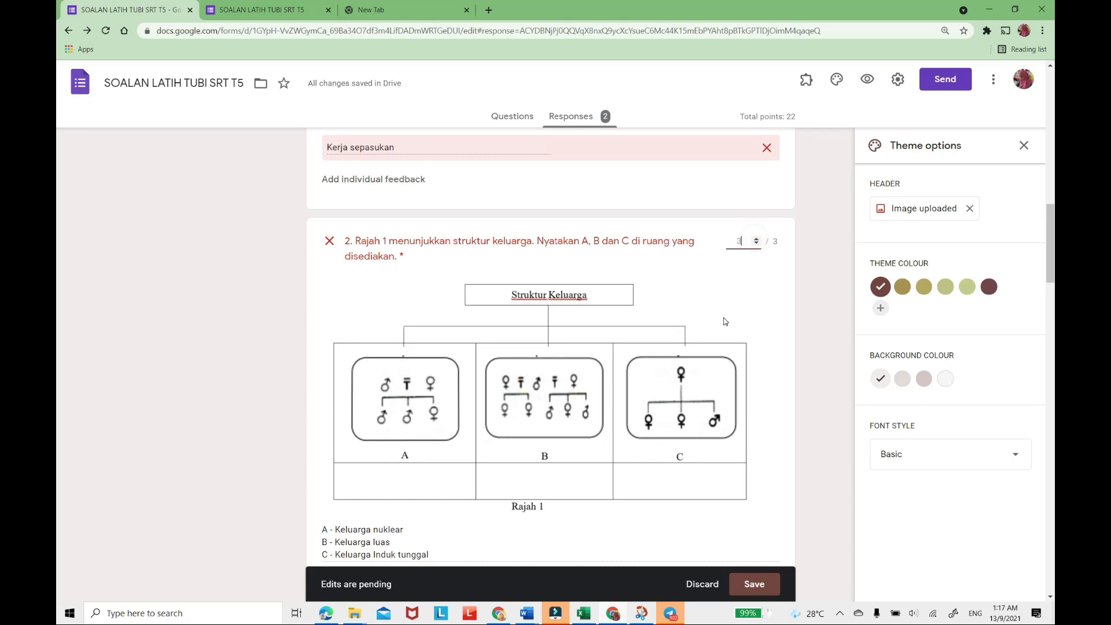
pyautogui.scroll(-5, 726, 317)
pyautogui.scroll(-5, 715, 344)
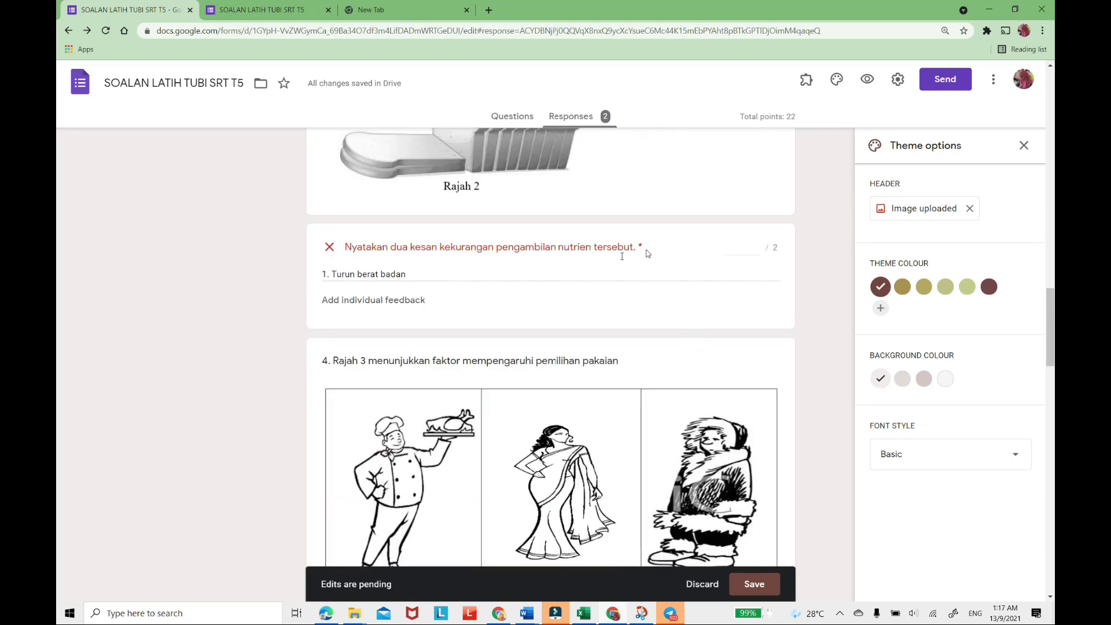
pyautogui.click(756, 244)
# Give 3 points each to this respondent's clothing selection factors answer under question 4 and enzyme answer in question 5.
pyautogui.scroll(-5, 733, 332)
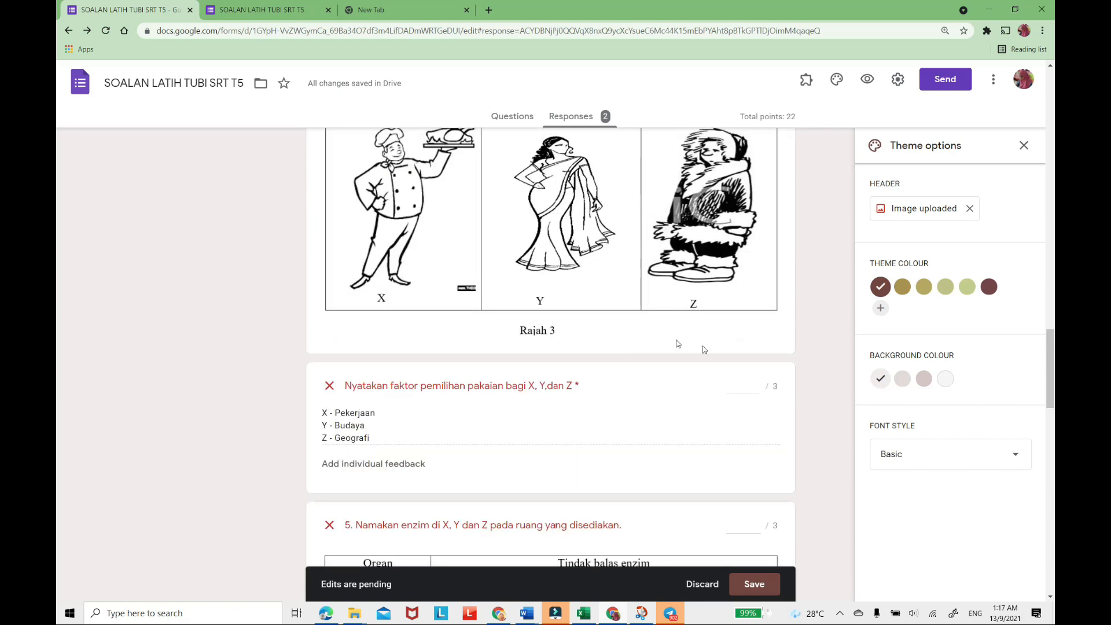
pyautogui.click(755, 382)
pyautogui.click(756, 383)
pyautogui.click(756, 383)
pyautogui.scroll(-5, 681, 402)
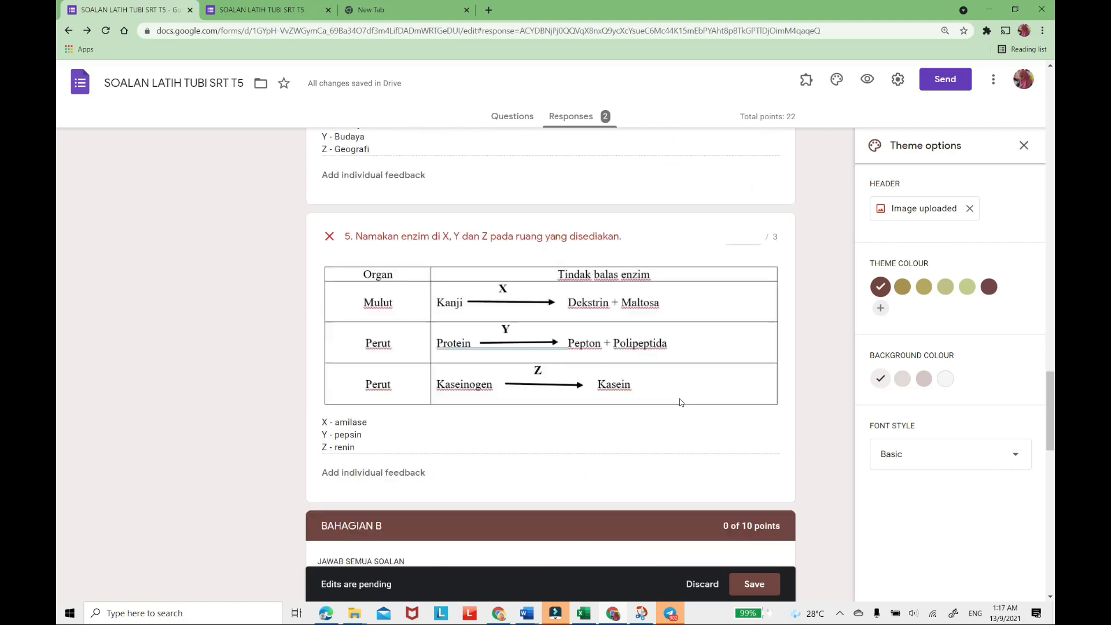
pyautogui.click(757, 236)
pyautogui.click(755, 231)
# Give 3 points to this respondent's answer to (a)(i) on the factors influencing the family members' roles.
pyautogui.scroll(-5, 697, 312)
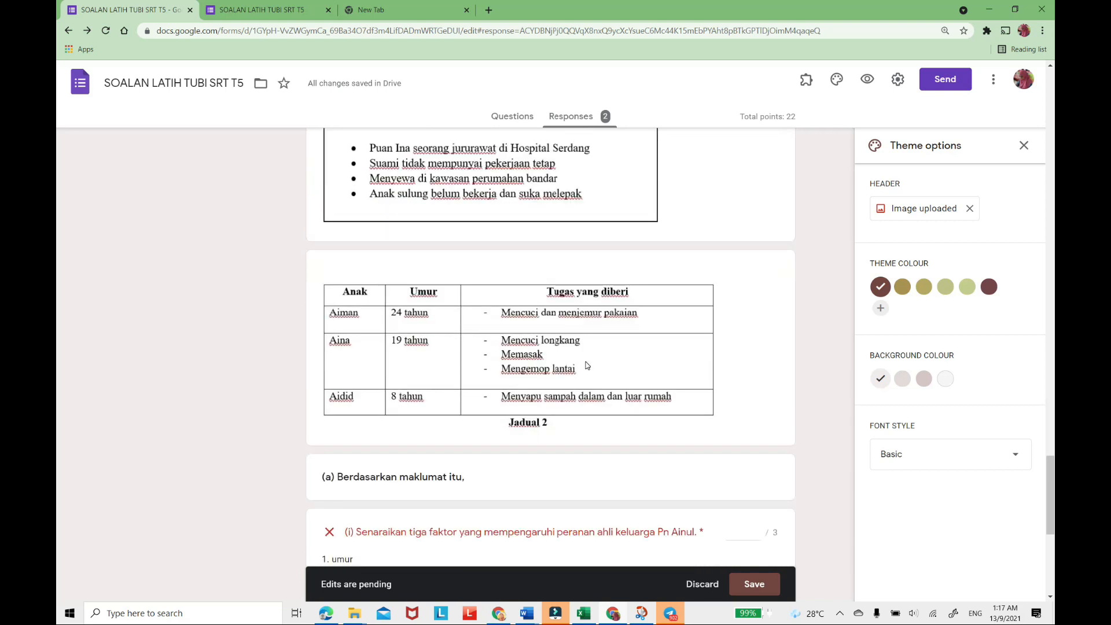
pyautogui.scroll(-4, 588, 365)
pyautogui.click(758, 299)
pyautogui.click(758, 298)
pyautogui.click(758, 299)
# Award 2 points to the answer to (a)(ii) and 1 point to the basic need answer in (b).
pyautogui.scroll(-3, 747, 380)
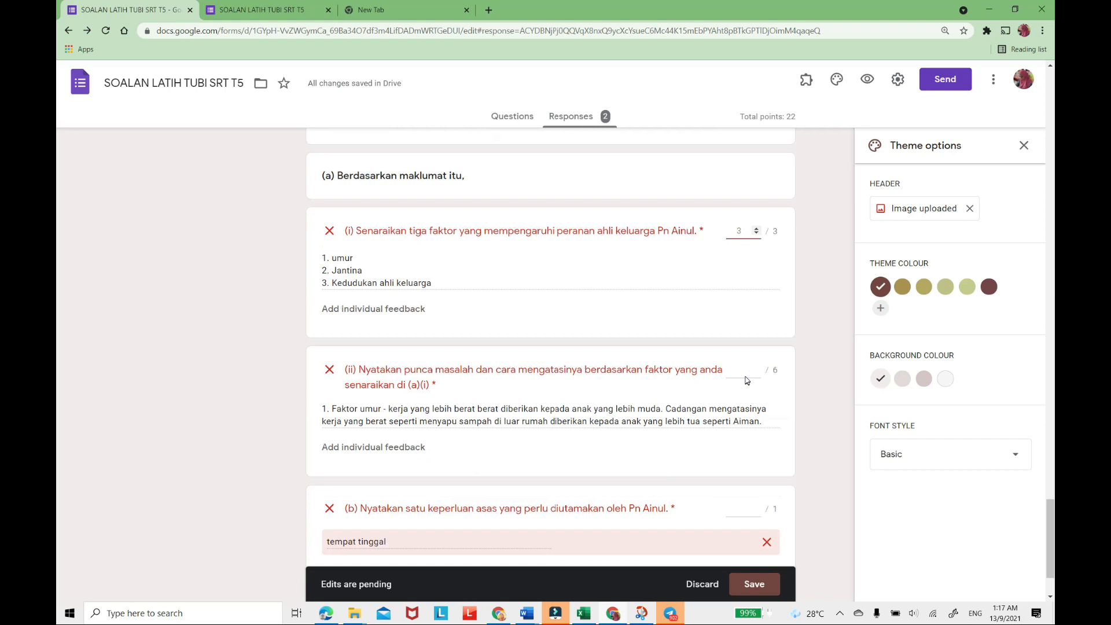
pyautogui.click(757, 273)
pyautogui.click(756, 273)
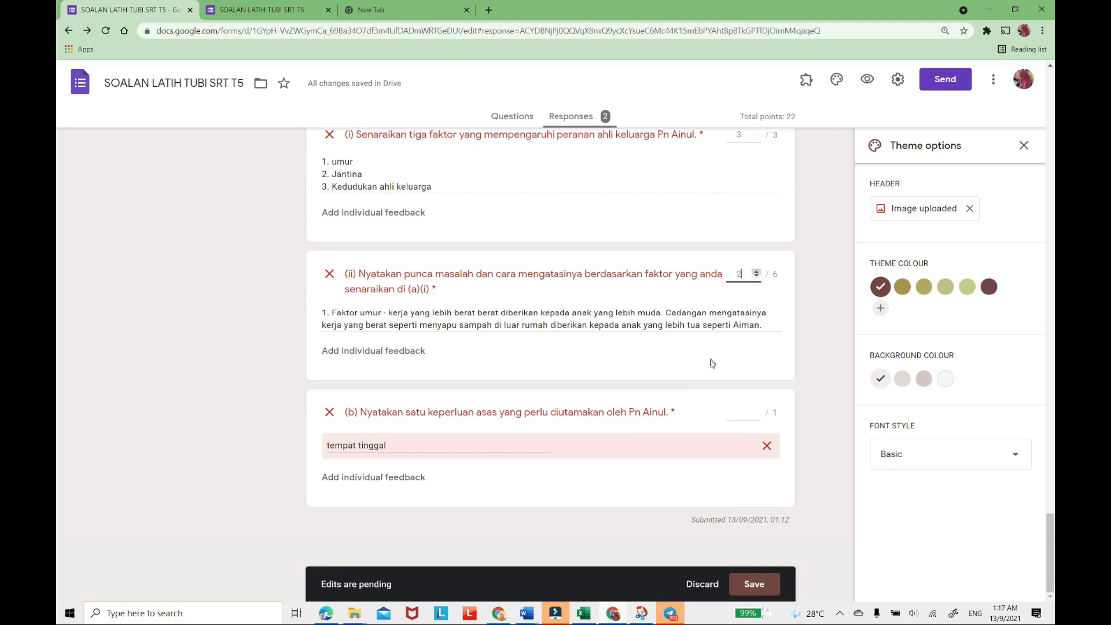
pyautogui.click(756, 412)
pyautogui.click(756, 412)
pyautogui.click(757, 415)
# Review the points awarded across the second response and save its grading.
pyautogui.scroll(3, 599, 389)
pyautogui.scroll(15, 599, 389)
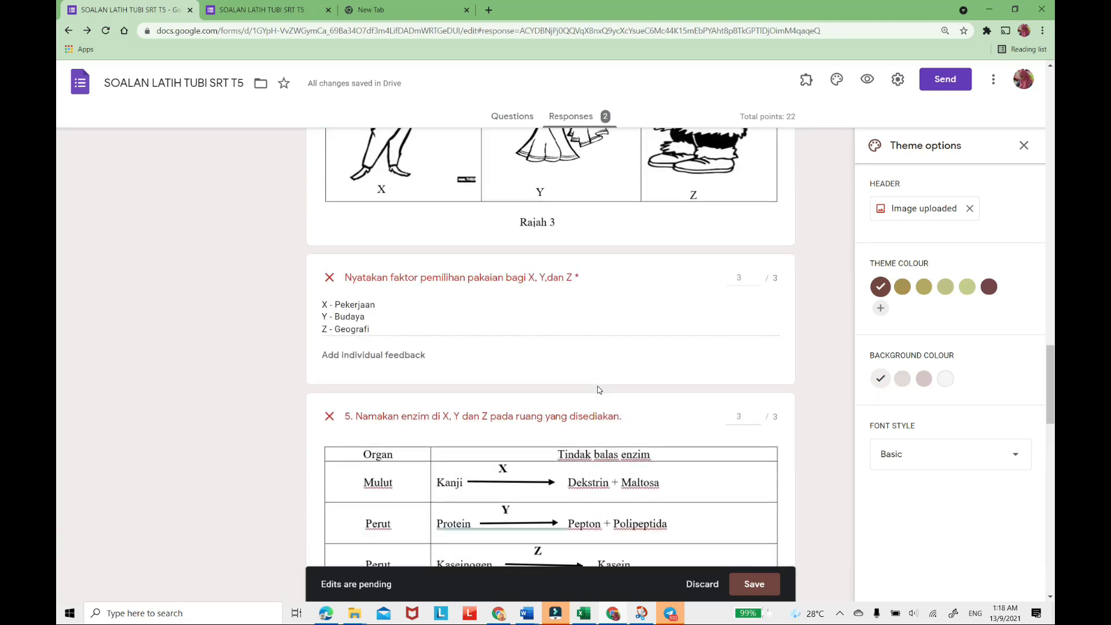
pyautogui.scroll(15, 598, 389)
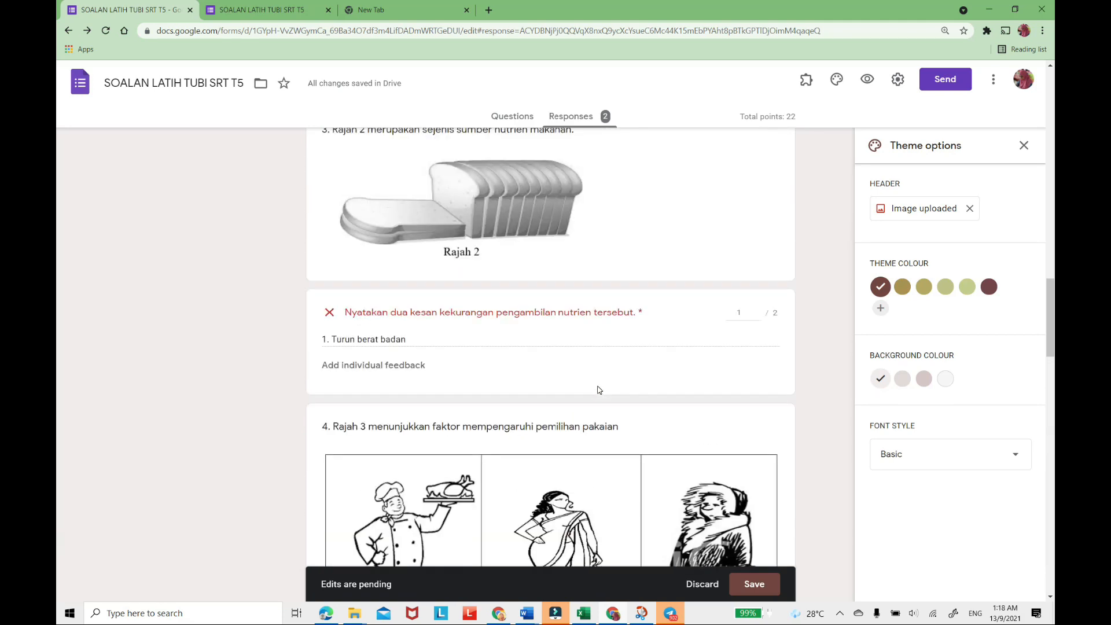
pyautogui.scroll(15, 598, 390)
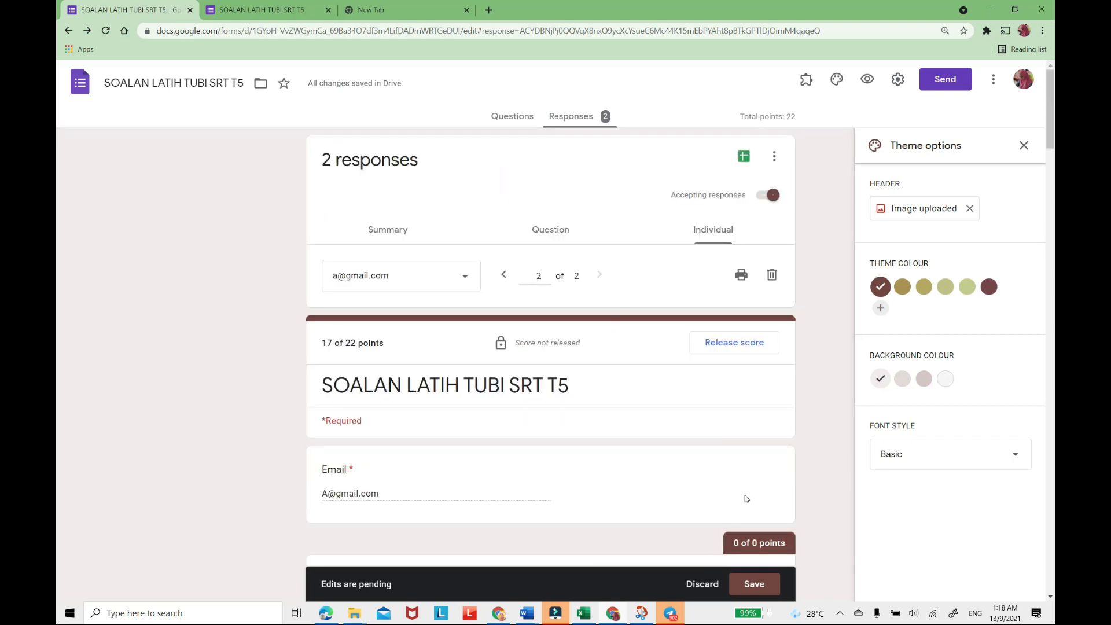
pyautogui.click(760, 588)
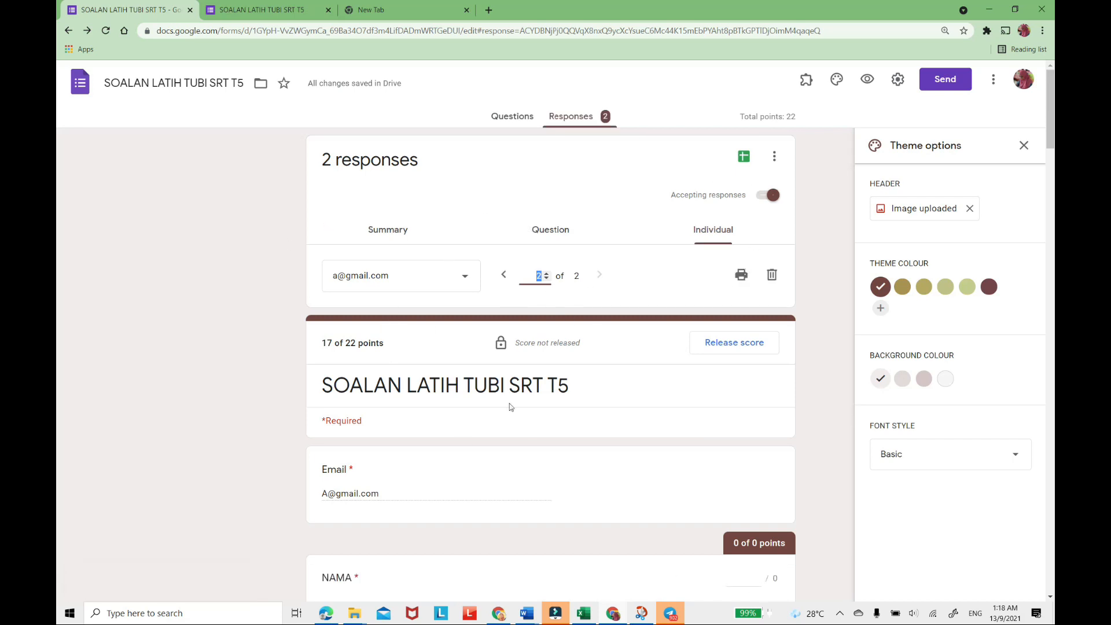
# Release the scores with all respondents selected, sending them the notification emails without a message.
pyautogui.scroll(-2, 419, 290)
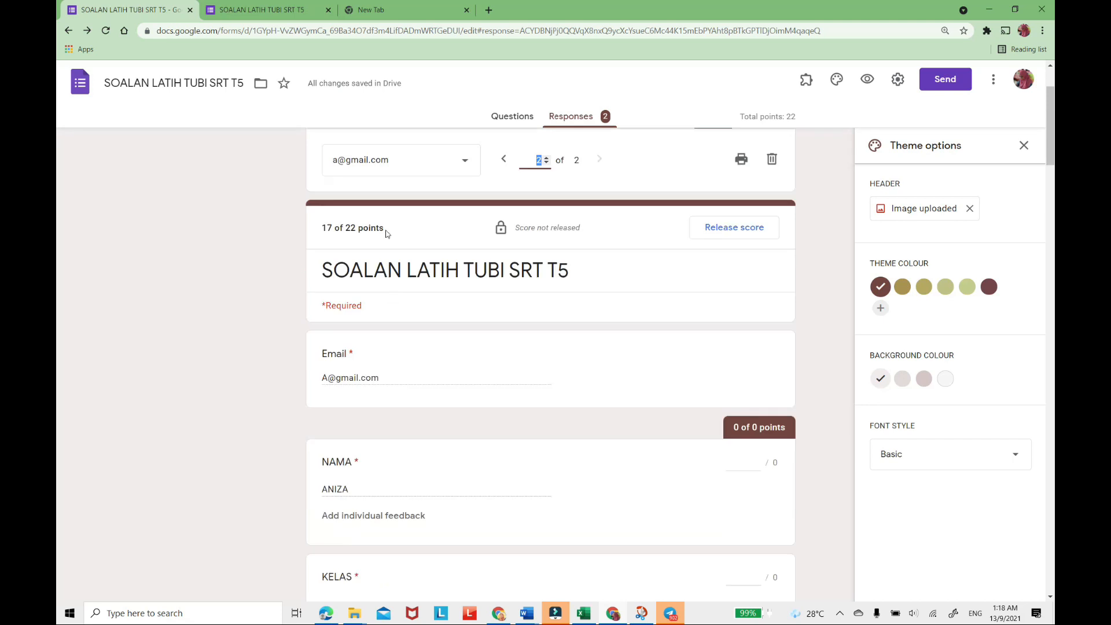
pyautogui.click(729, 233)
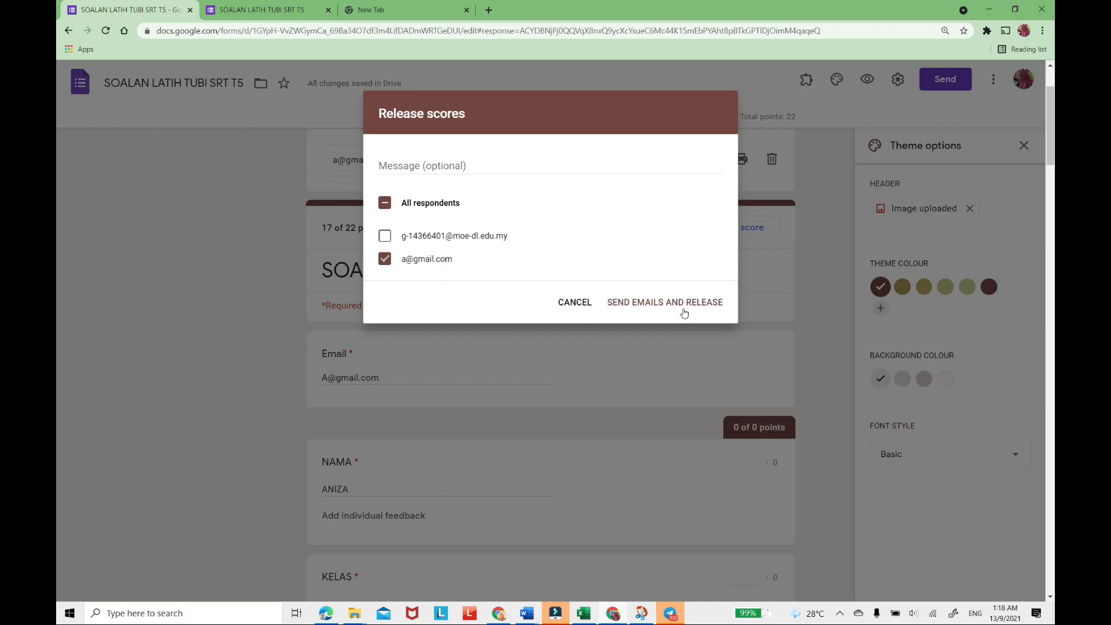
pyautogui.click(387, 209)
pyautogui.click(657, 302)
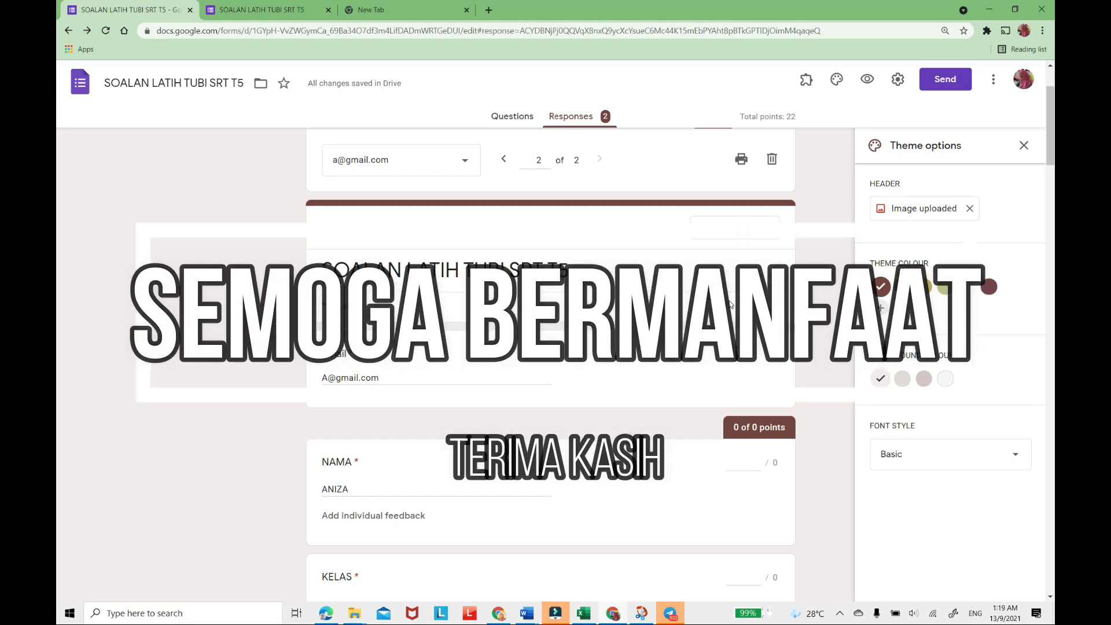
pyautogui.scroll(2, 602, 243)
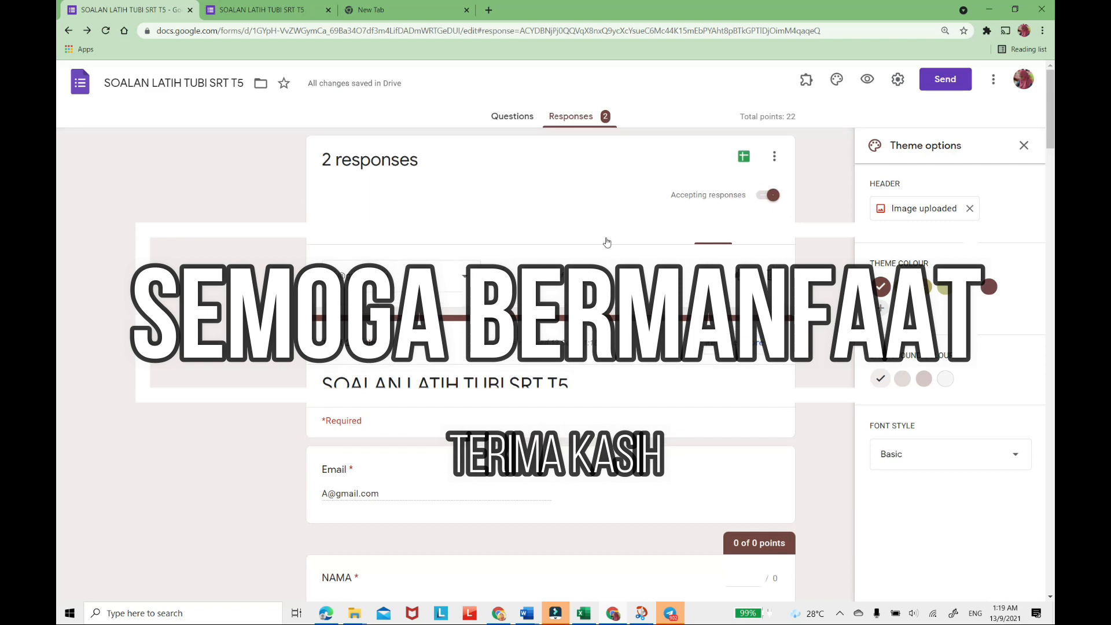